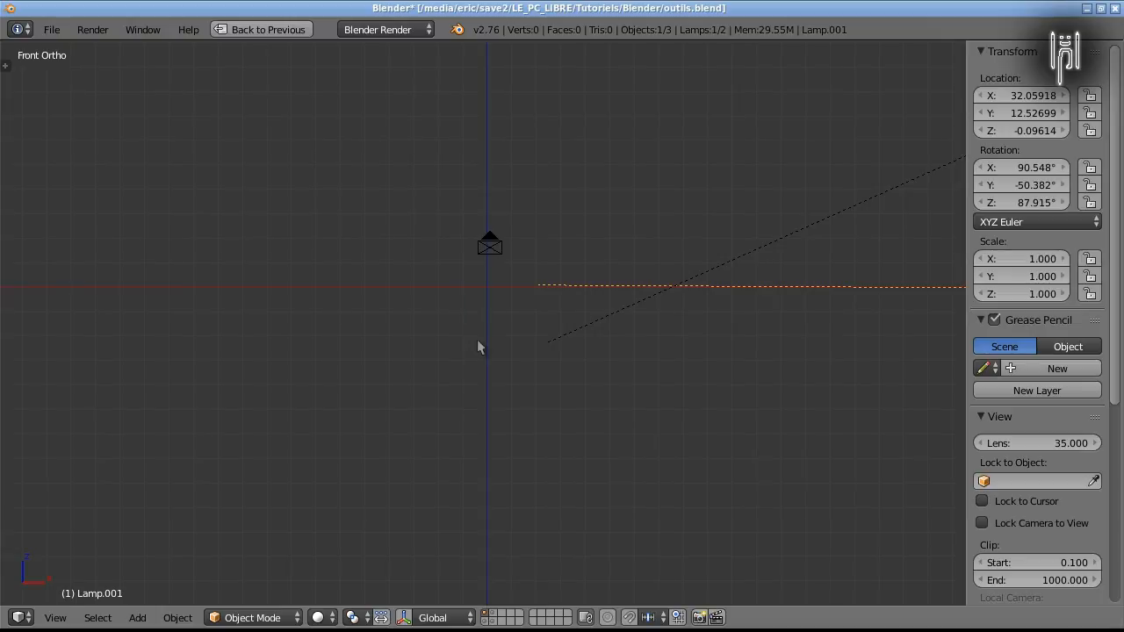
- Show the camera and lamps layer together with the wrench and screwdriver layers
click(492, 614)
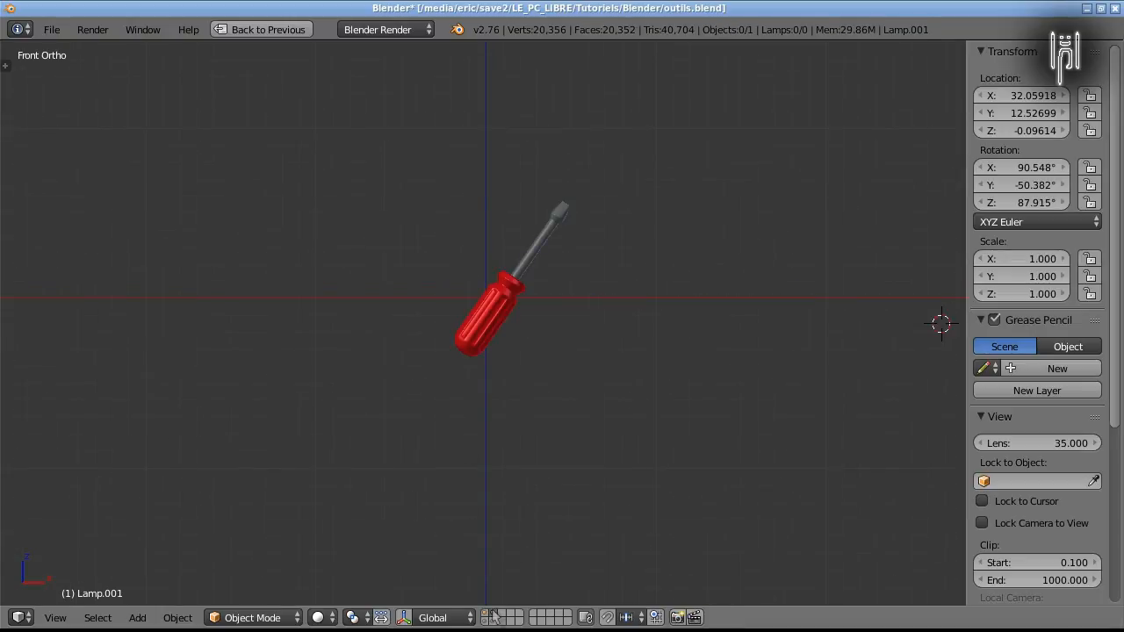
click(489, 622)
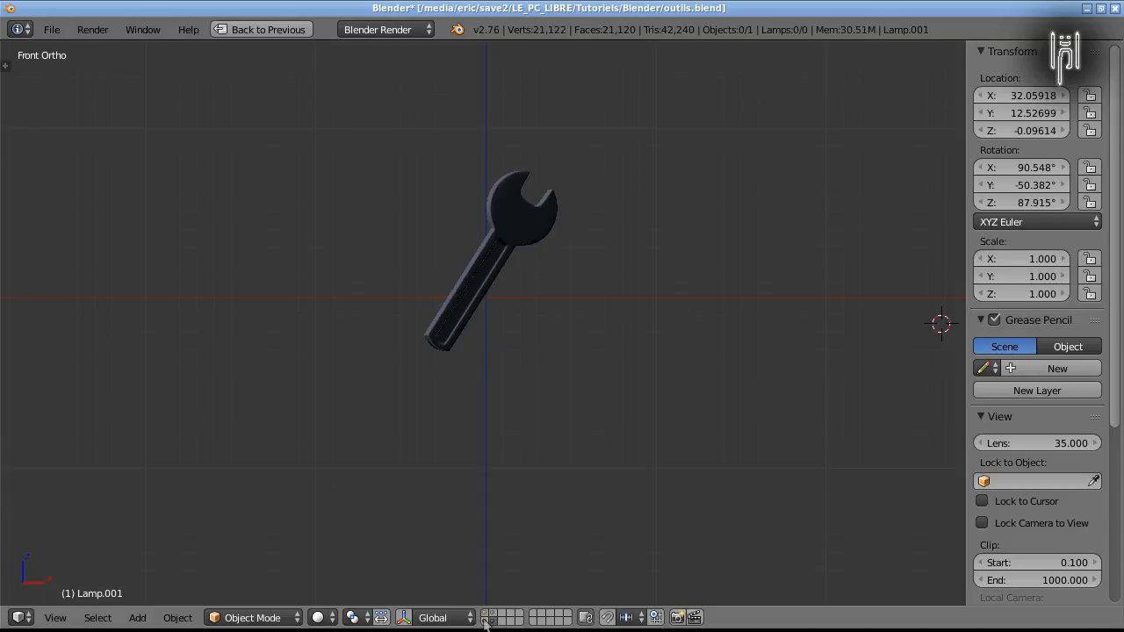
click(485, 624)
shift+click(484, 614)
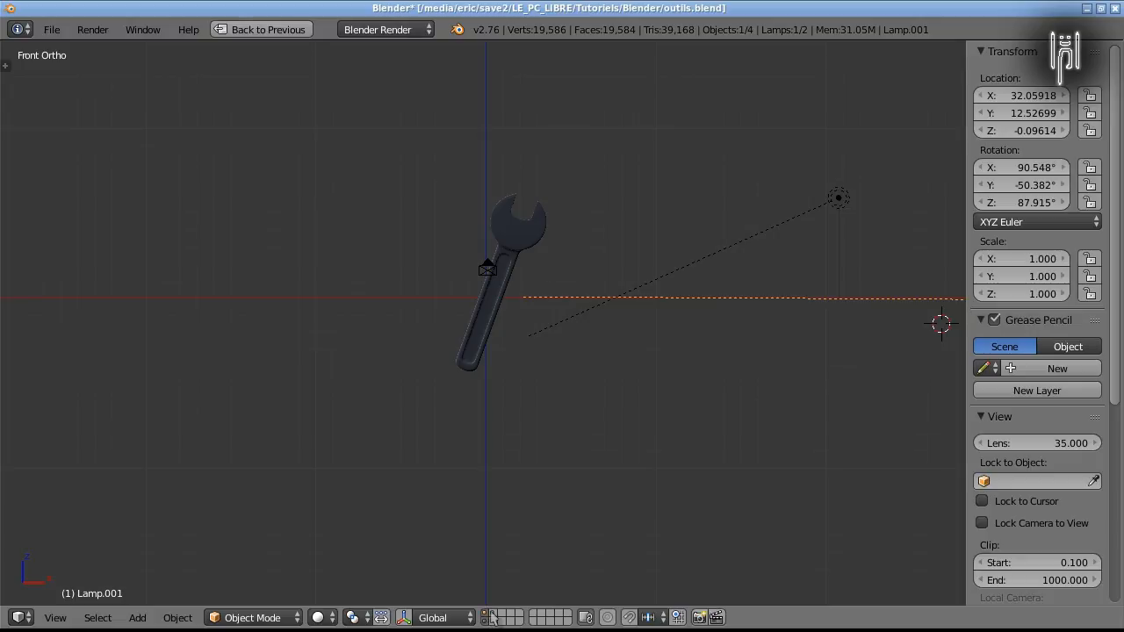
shift+click(491, 620)
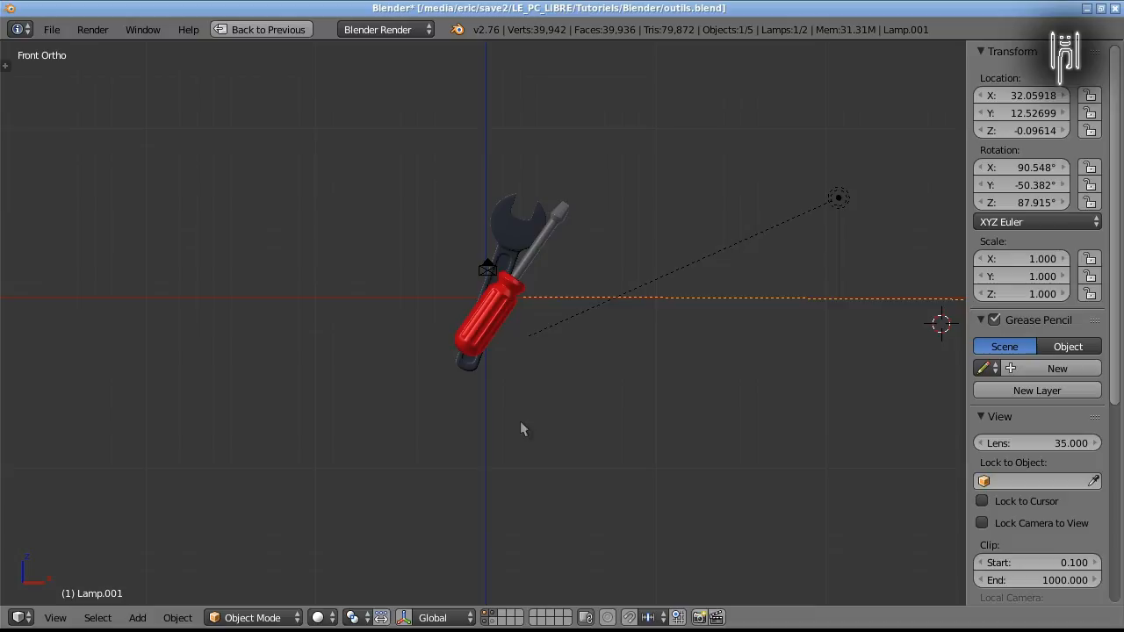
- Restore the multi-view layout, launch KeyMon and place its key display over the timeline
key(ctrl+Up)
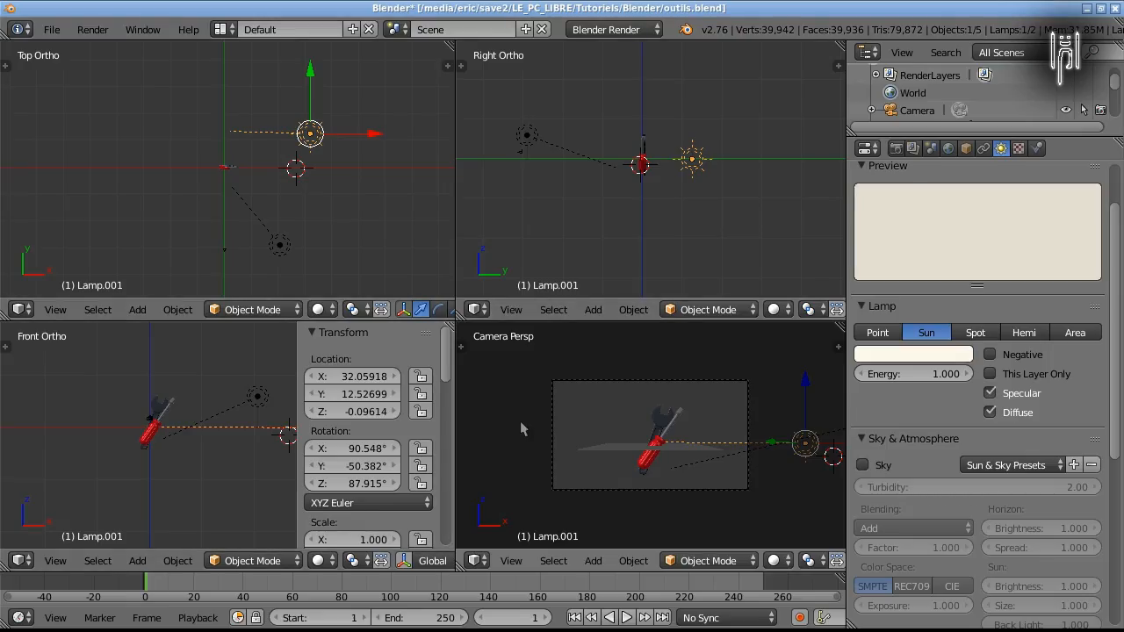
mouse_move(360, 630)
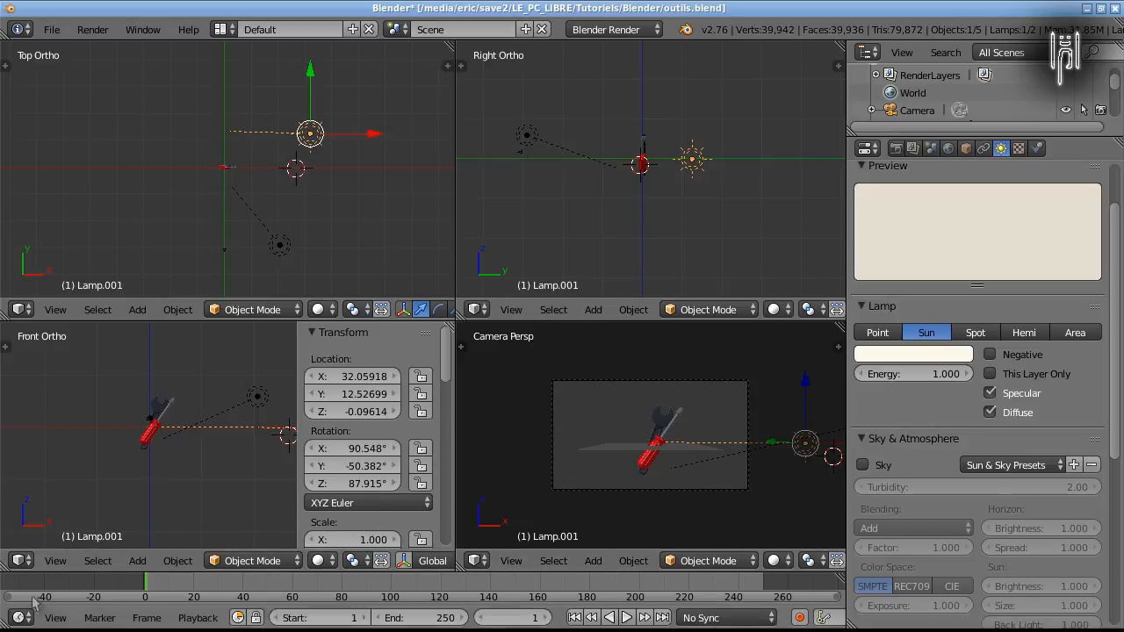
click(13, 618)
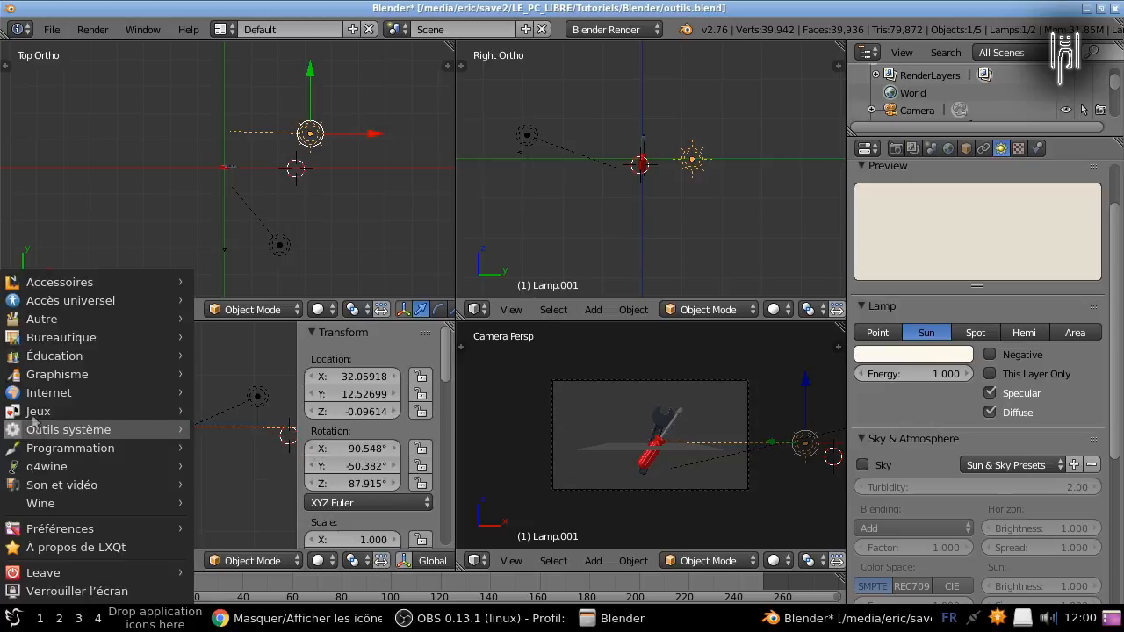
mouse_move(34, 412)
mouse_move(39, 374)
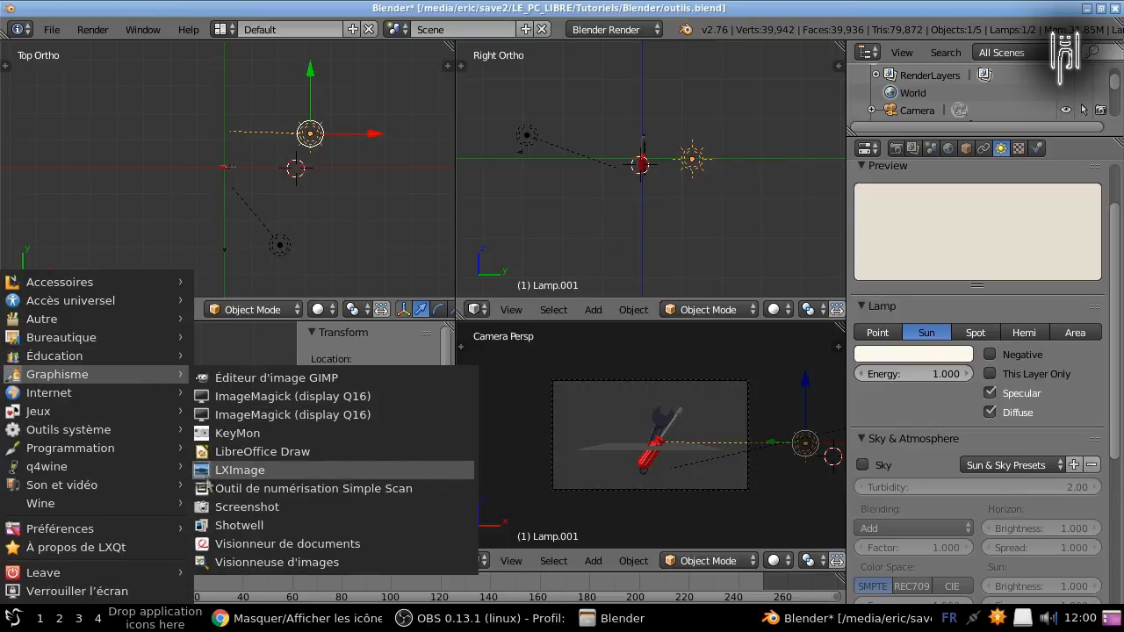
click(236, 434)
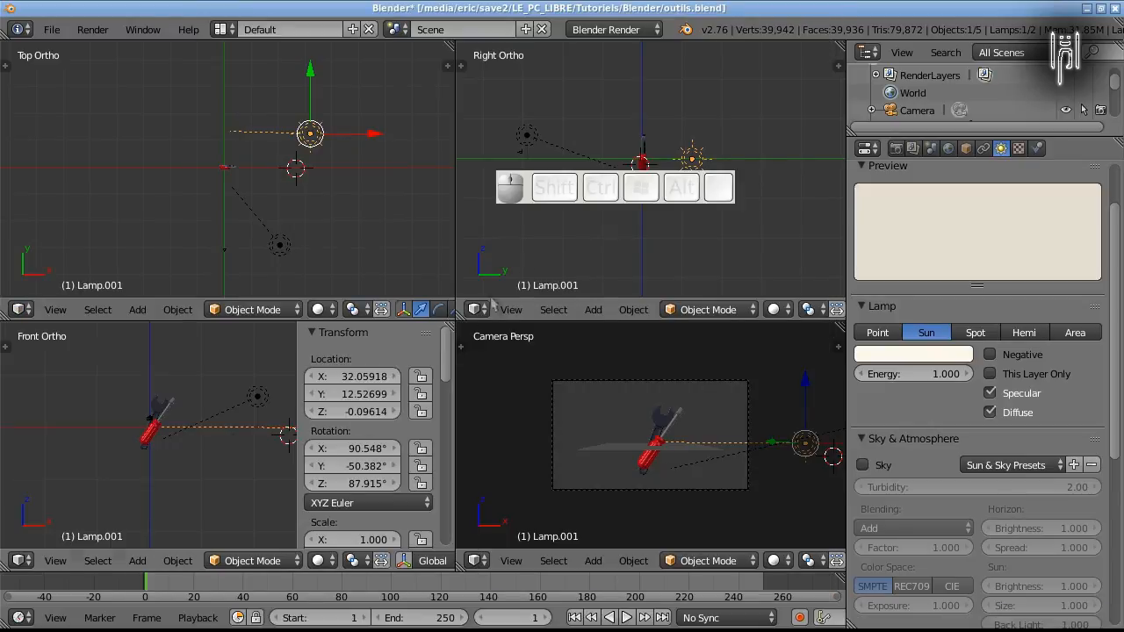
drag(530, 207, 639, 625)
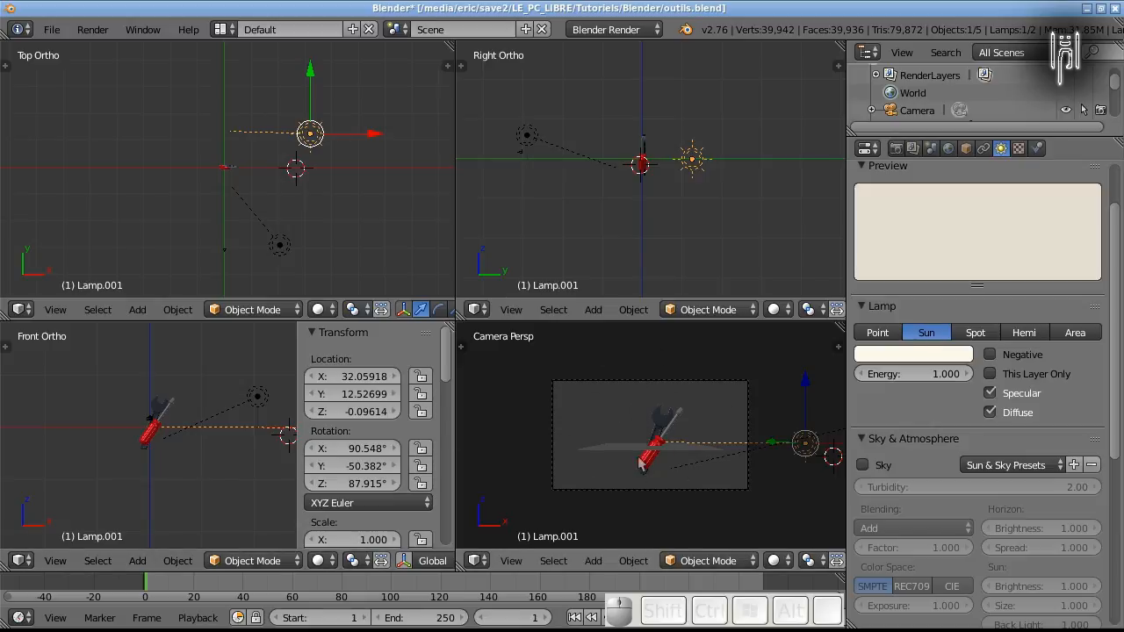
- Maximize the camera view and render the current frame several times, closing the render result each time
key(ctrl+Down)
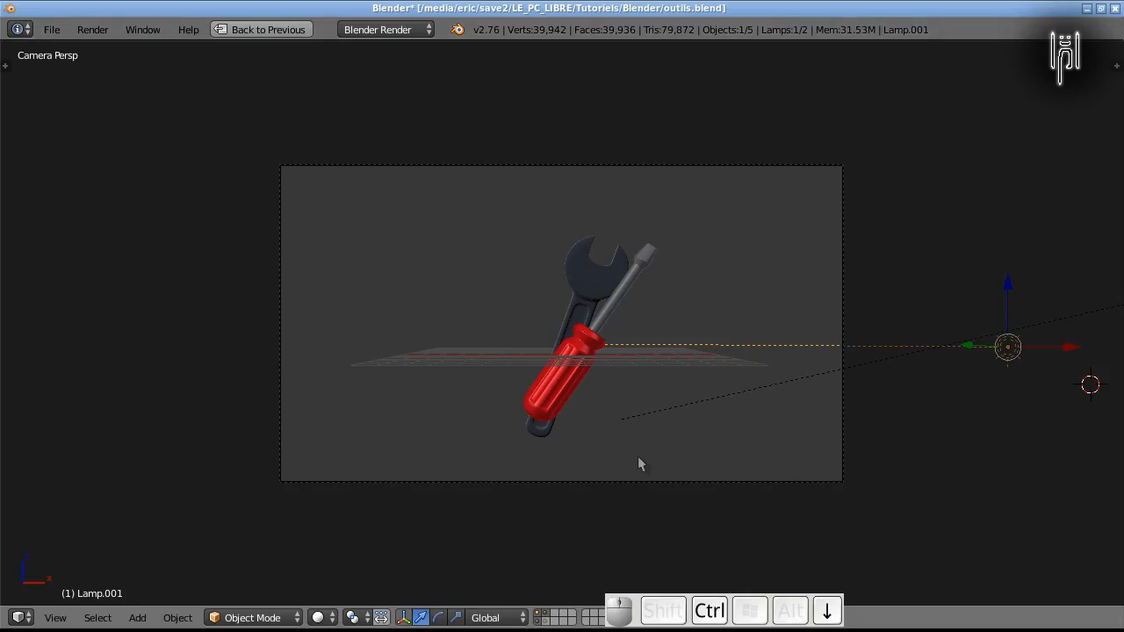
scroll(498, 377, up, 2)
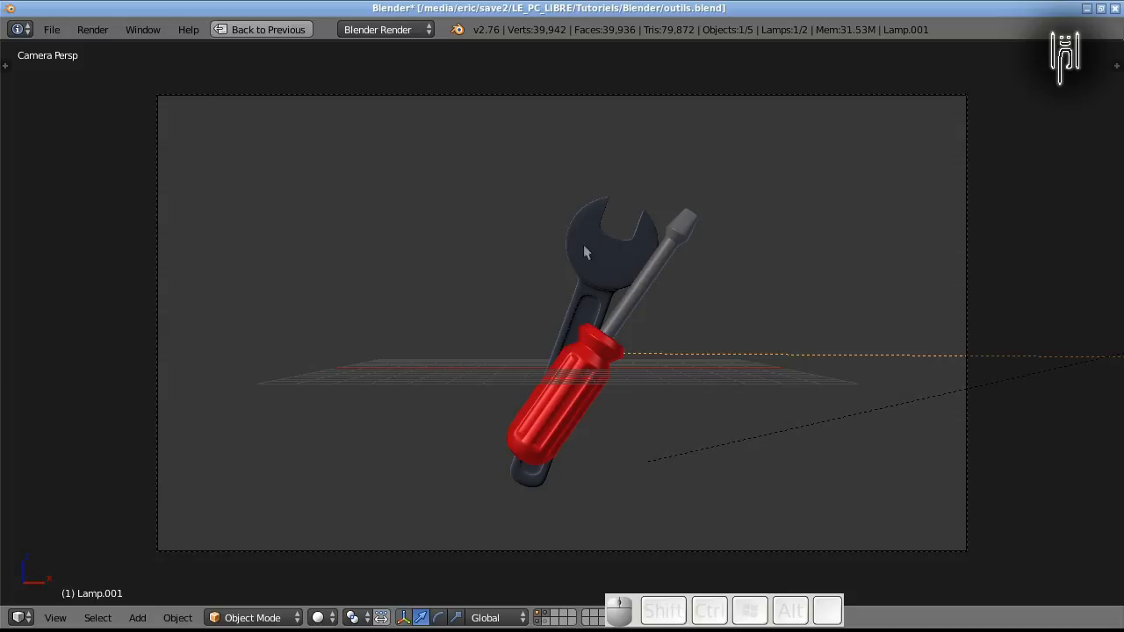
key(F12)
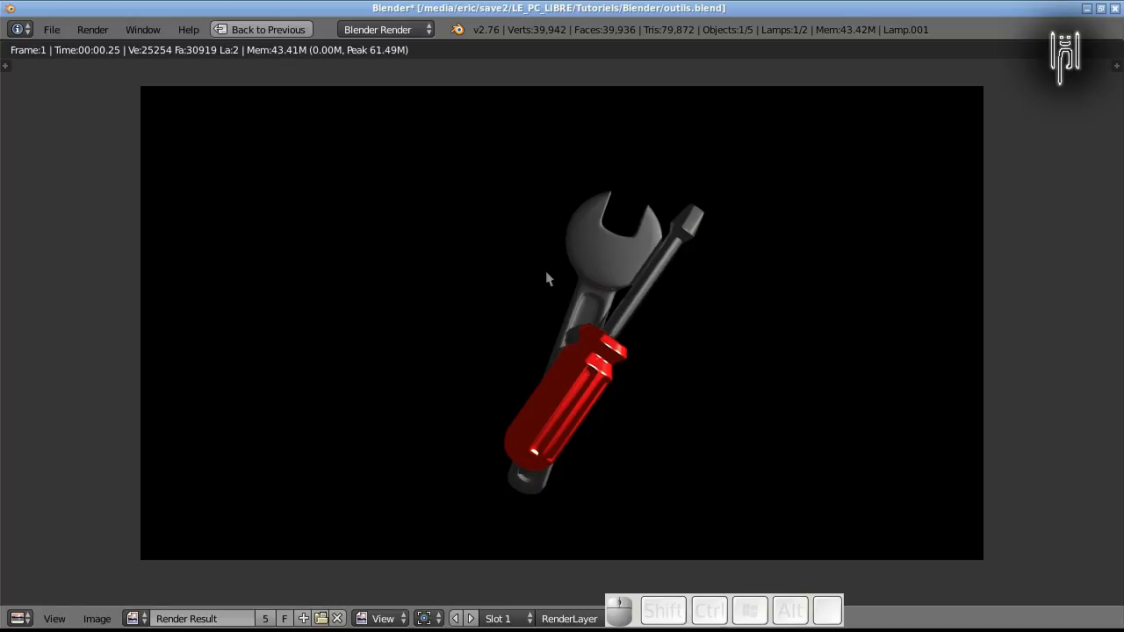
key(Escape)
key(F12)
key(Escape)
key(F12)
key(Escape)
key(F12)
key(Escape)
key(F12)
key(Escape)
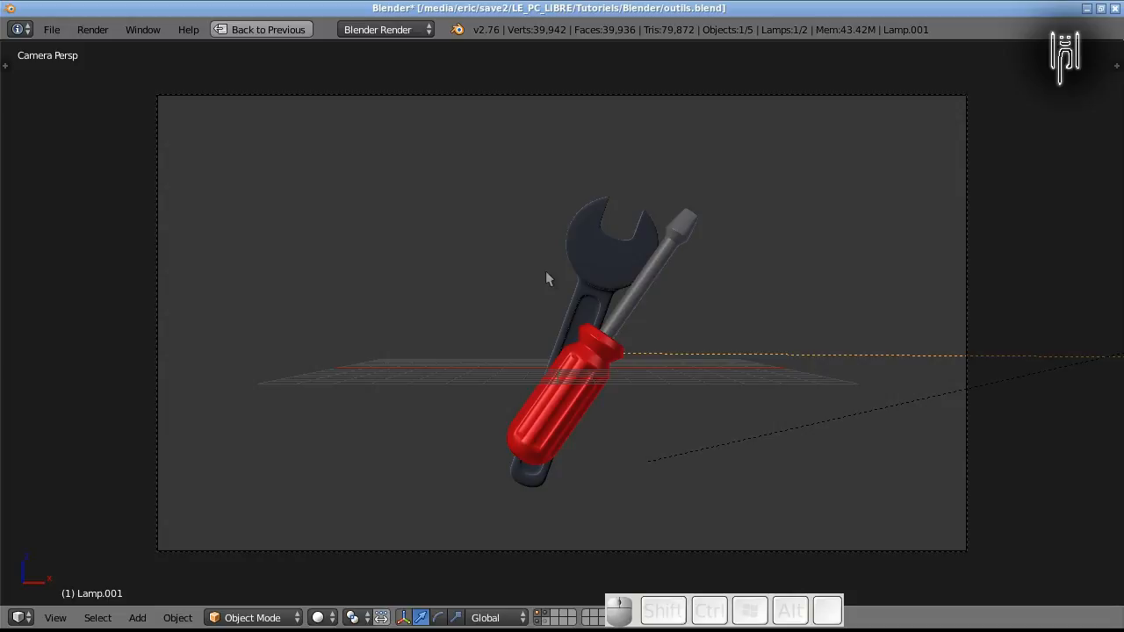
- Set the KeyMon keymap to us.kbd in its settings and close the preferences
right_click(641, 614)
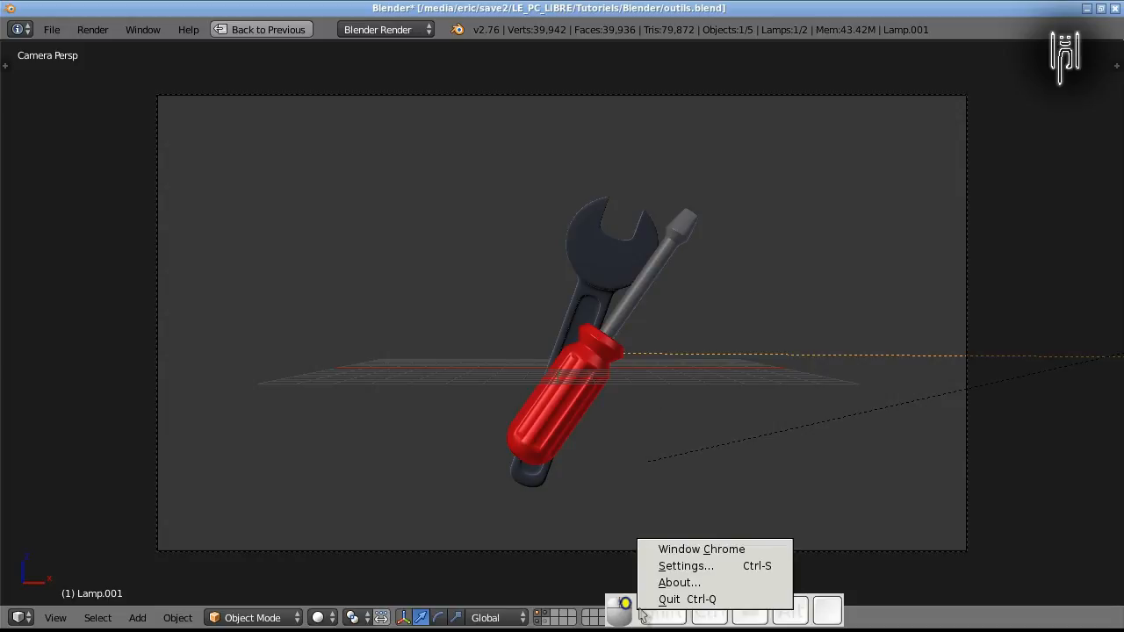
click(665, 562)
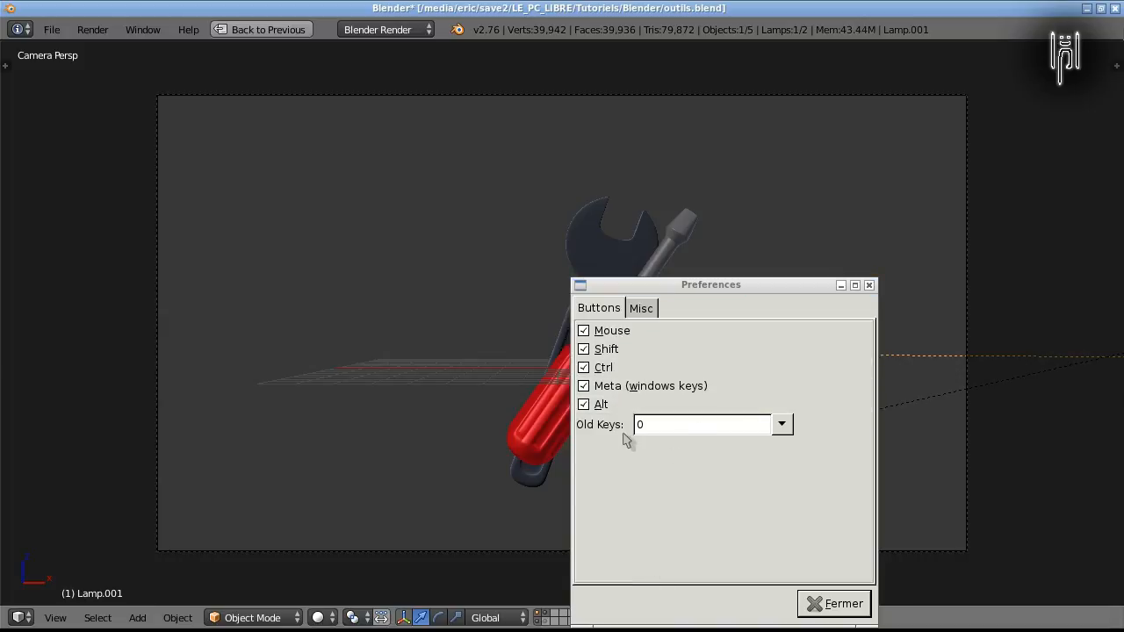
click(641, 308)
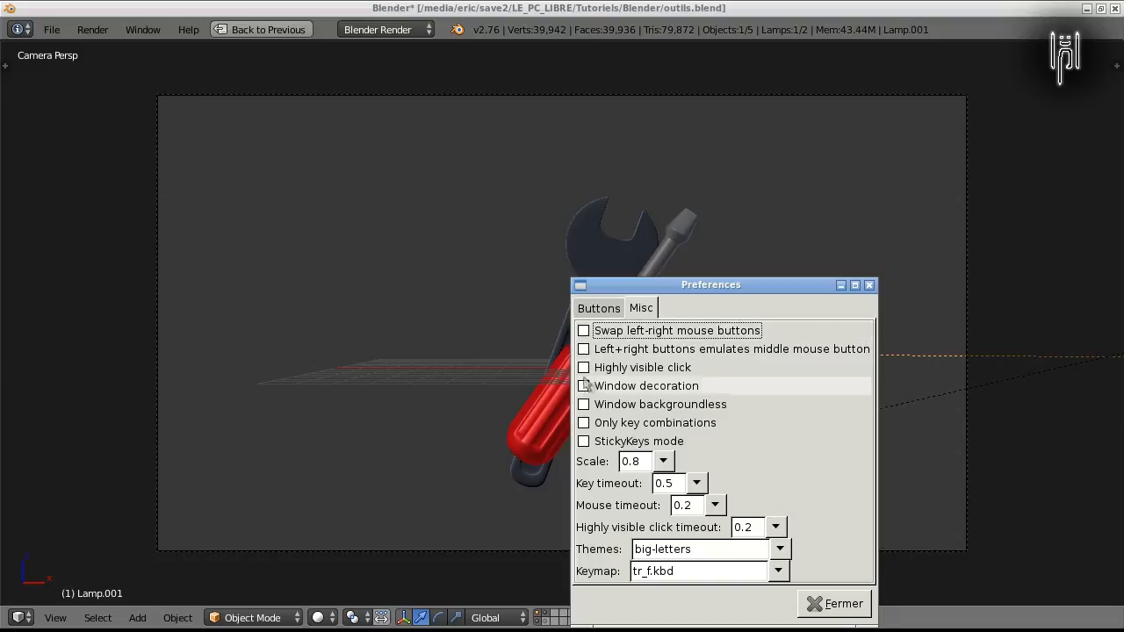
click(769, 571)
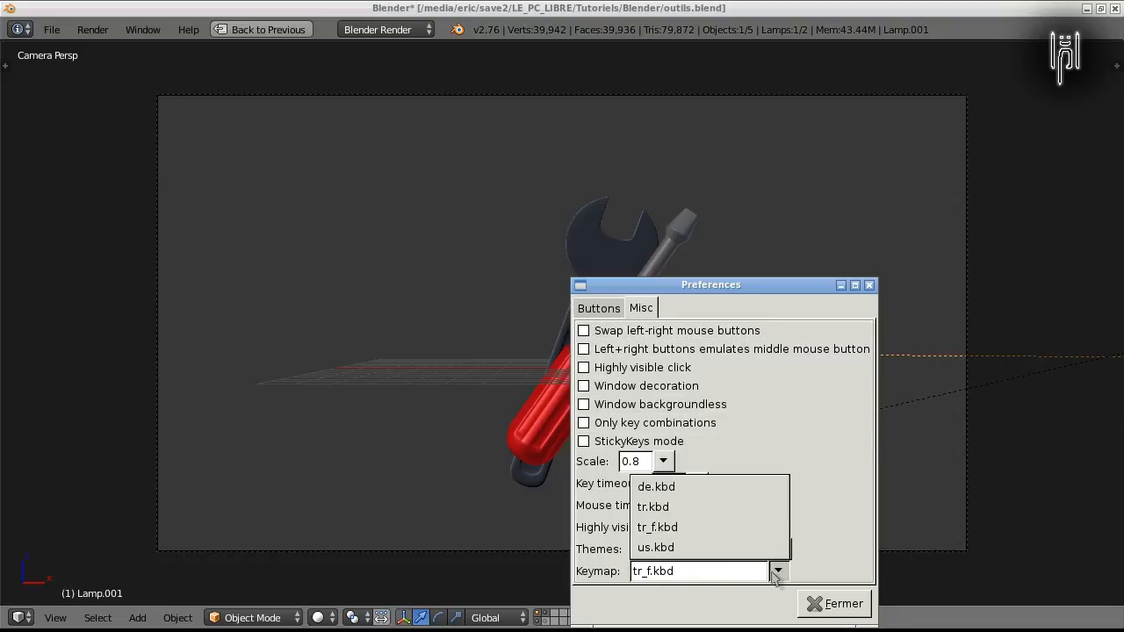
click(714, 547)
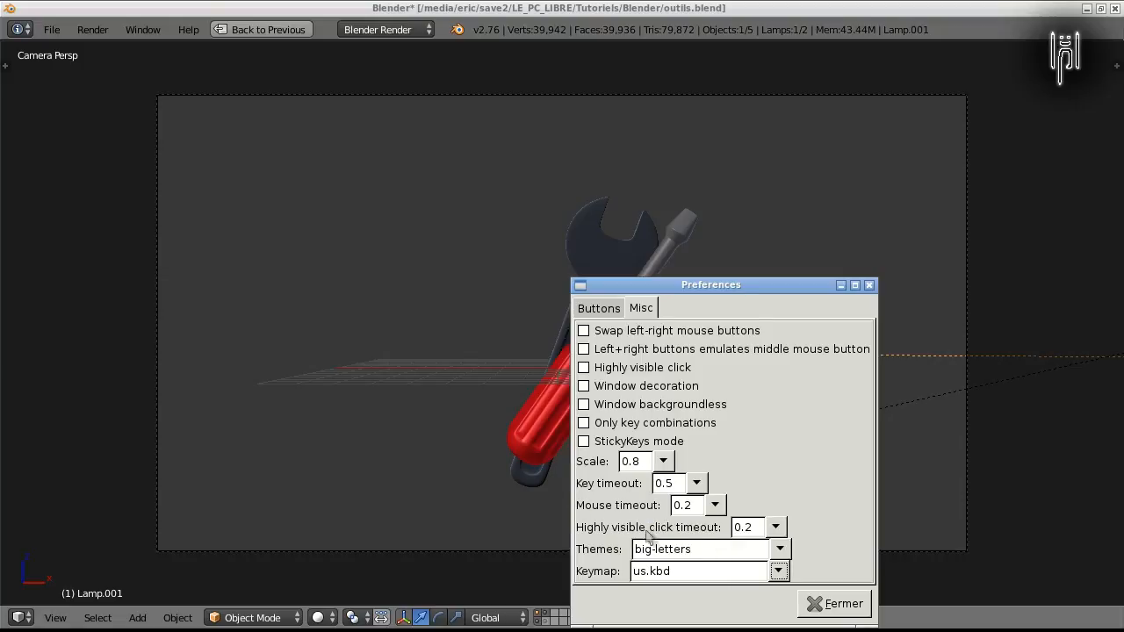
click(832, 604)
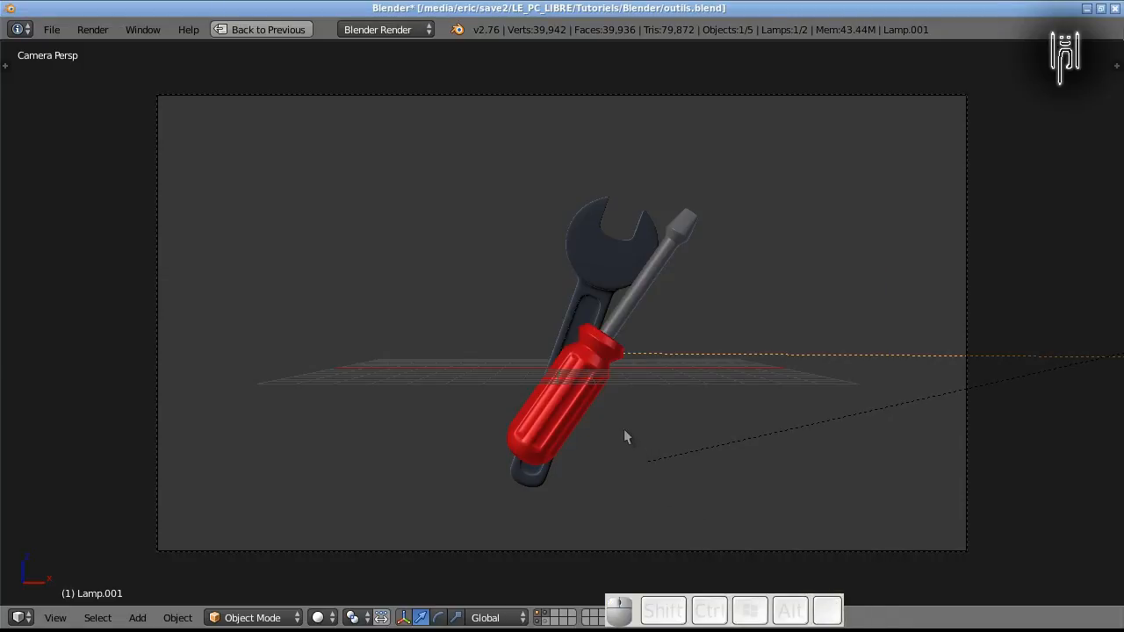
- Render the current frame again, toggle the render result display and return to the camera view
key(F12)
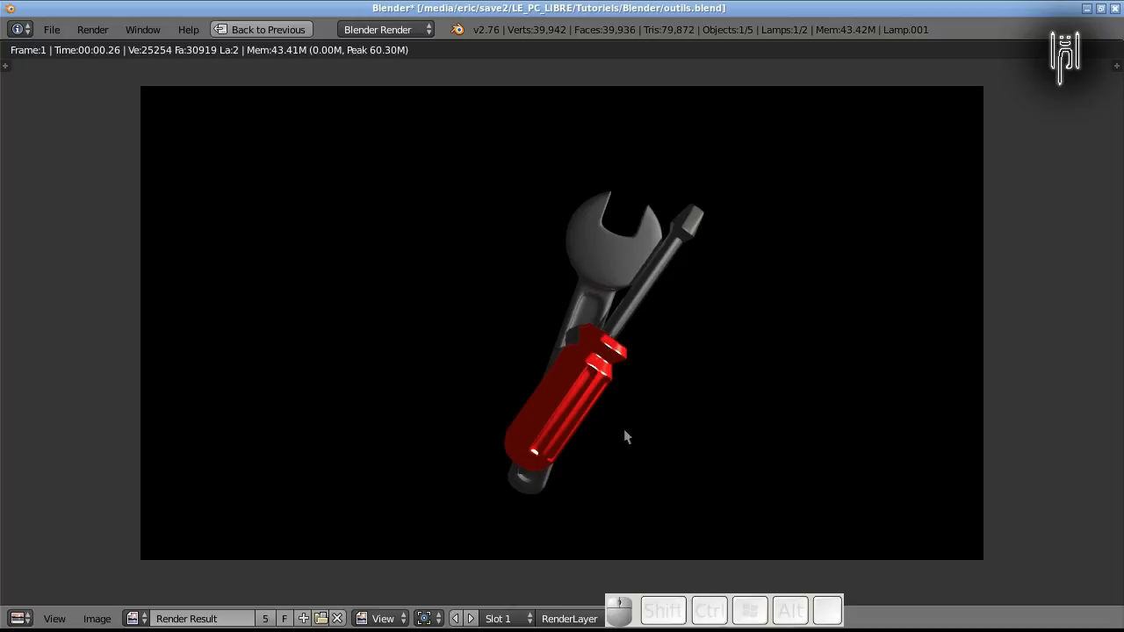
key(F11)
key(F11)
key(F10)
key(a)
key(F12)
key(Escape)
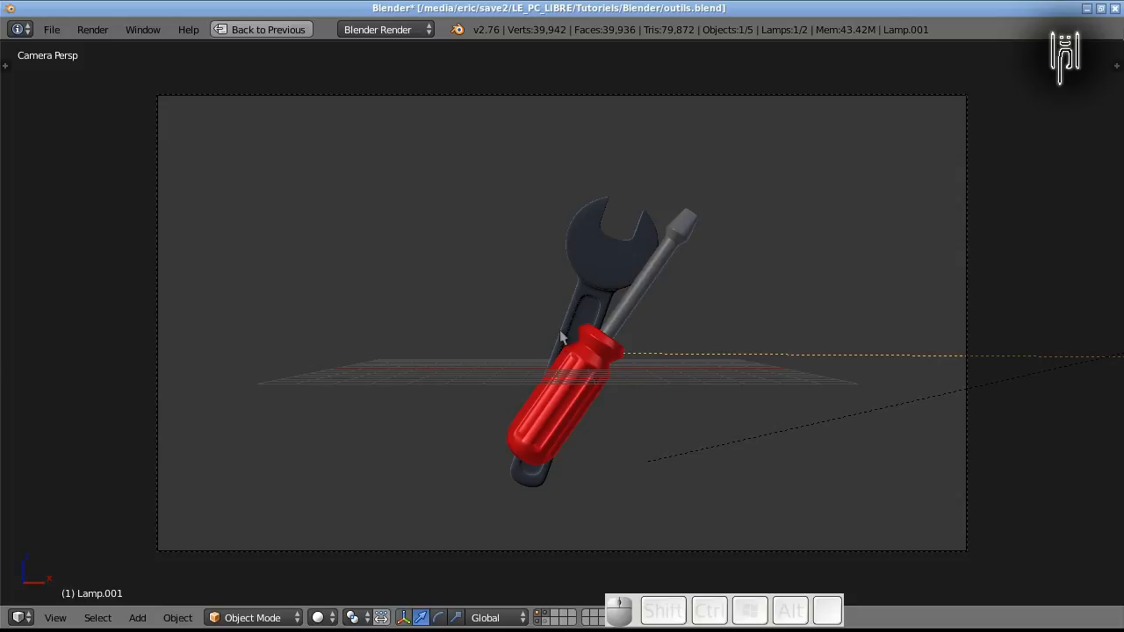
- Maximize the front view and set the screwdriver's Y rotation to 0° and its Z location to 0
key(ctrl+Down)
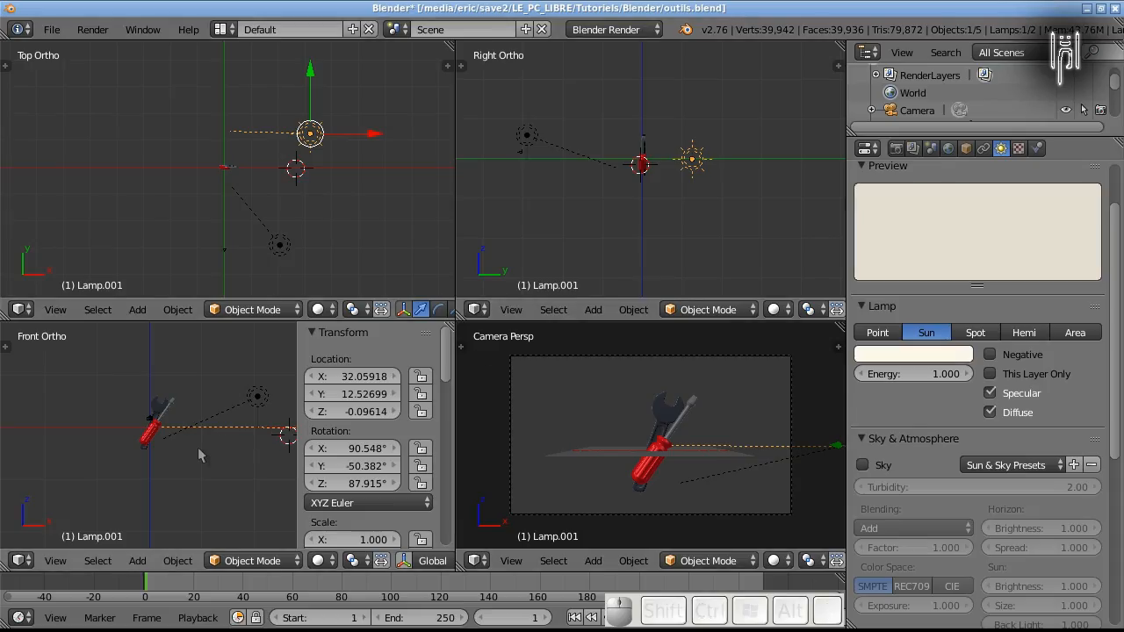
key(ctrl+Down)
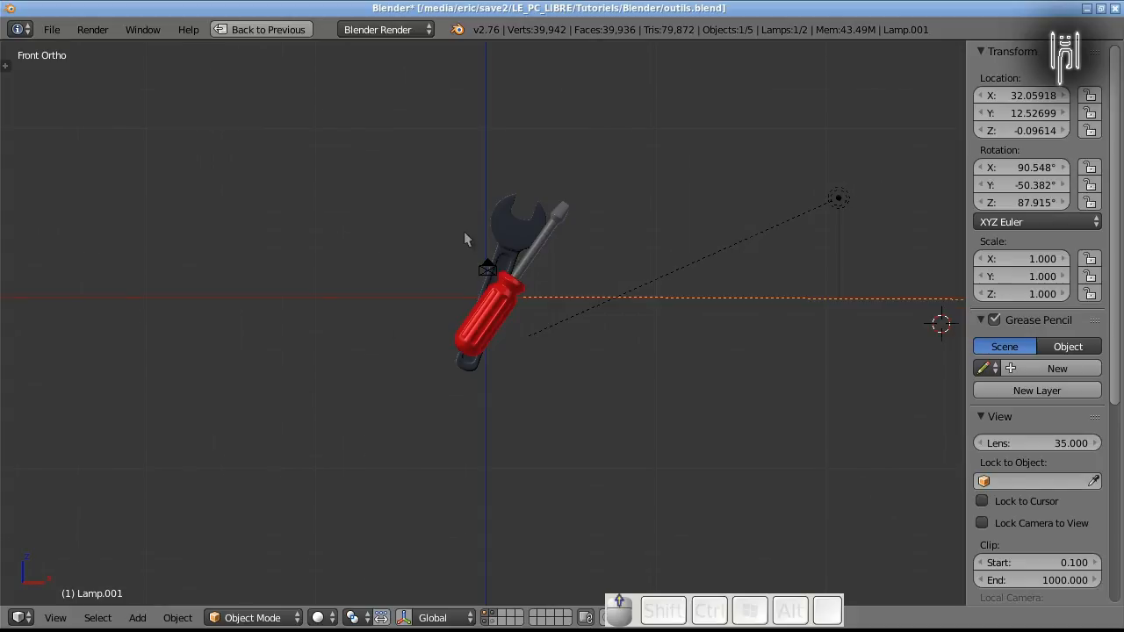
scroll(463, 232, up, 2)
scroll(463, 245, down, 1)
right_click(504, 307)
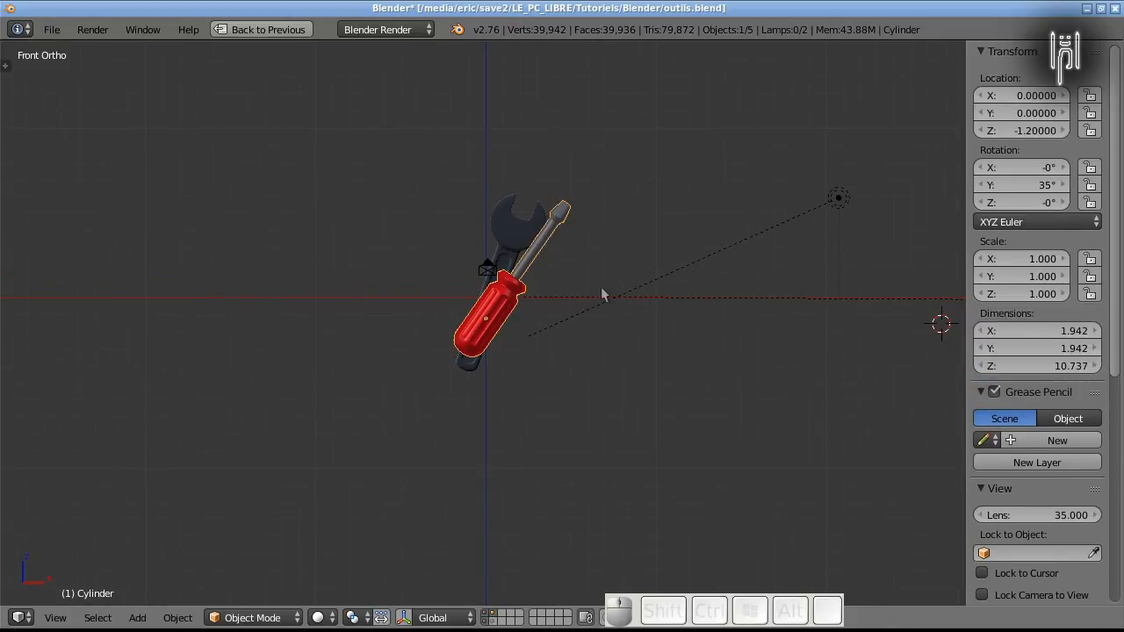
click(1013, 189)
text(0)
key(Return)
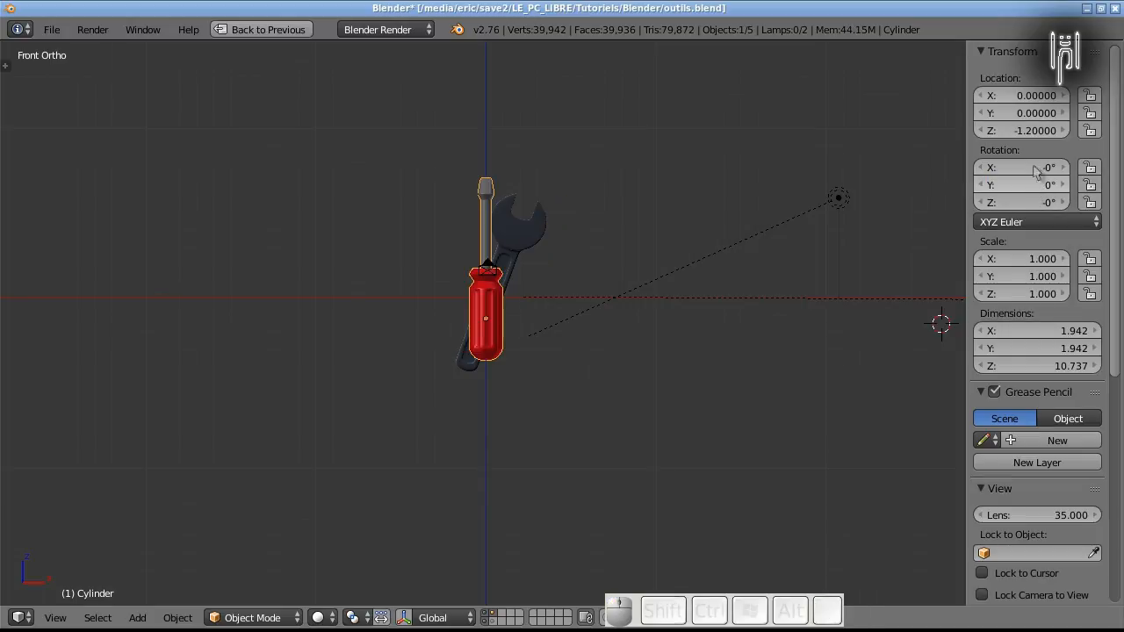
shift+click(1021, 129)
text(0)
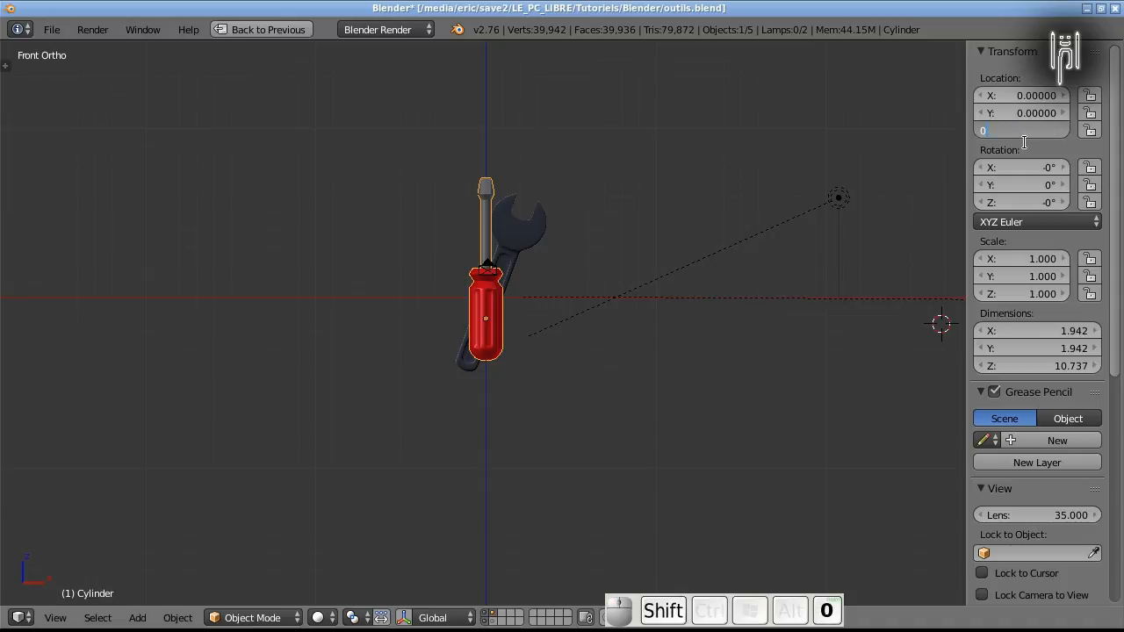
key(Return)
- Select the wrench and set its X, Y and Z location to 0
right_click(545, 237)
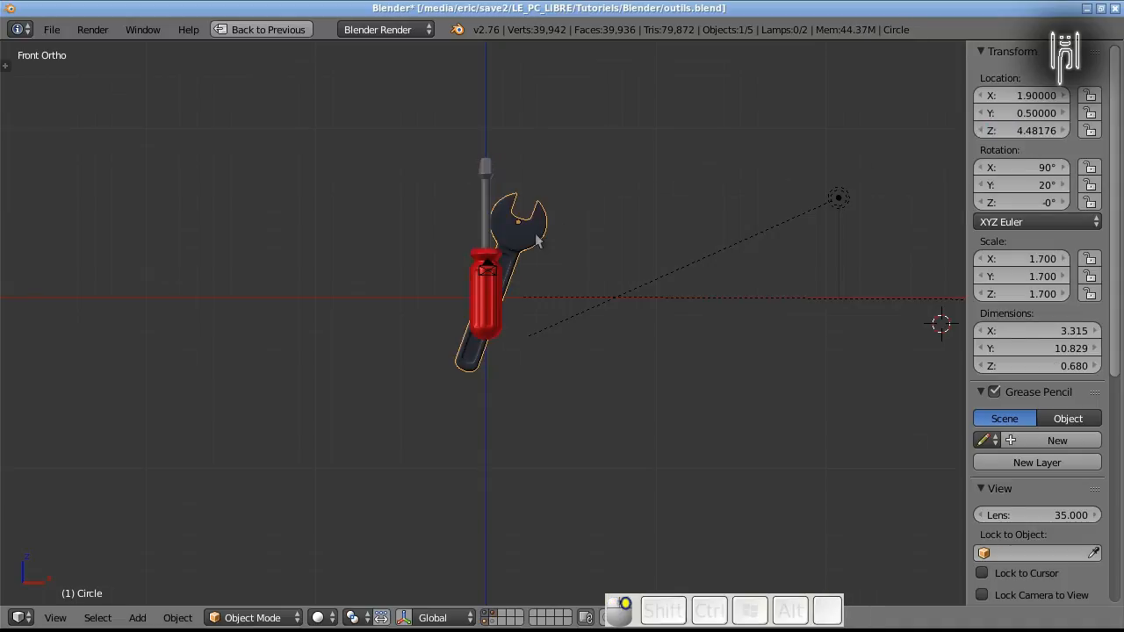
shift+click(1014, 95)
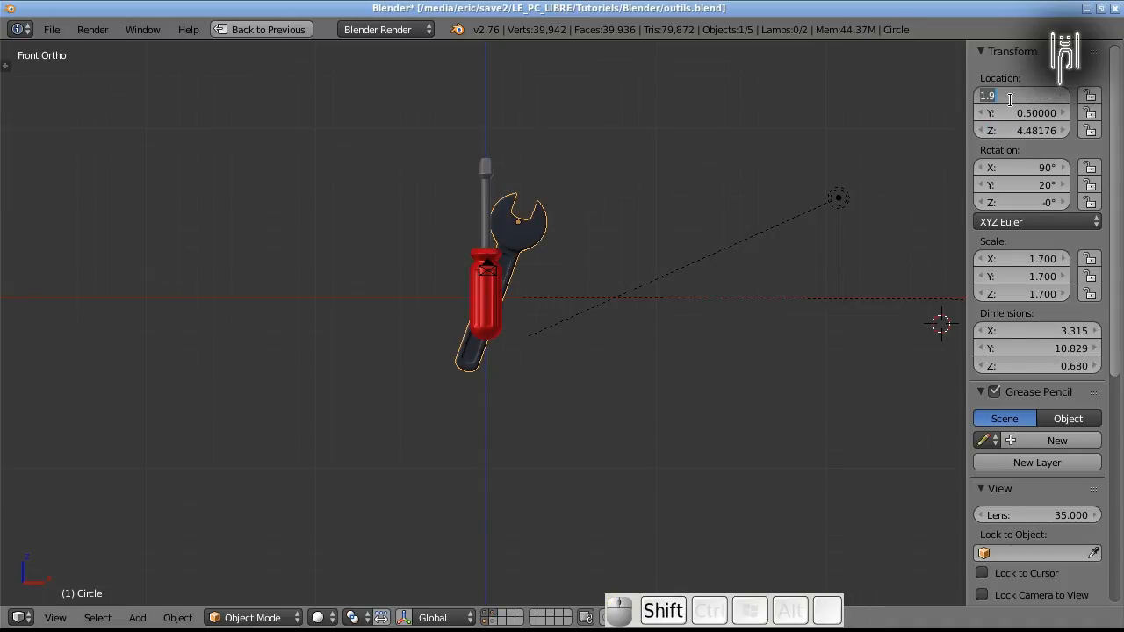
text(0)
key(Return)
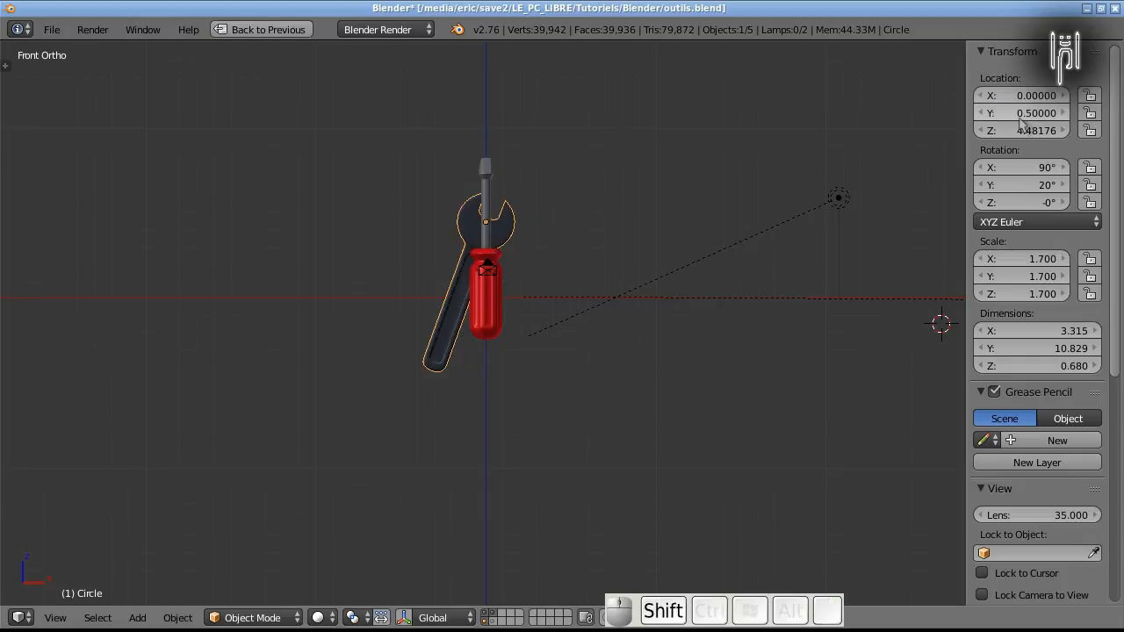
shift+click(1020, 114)
text(0)
key(Return)
shift+click(1024, 130)
text(0)
key(Return)
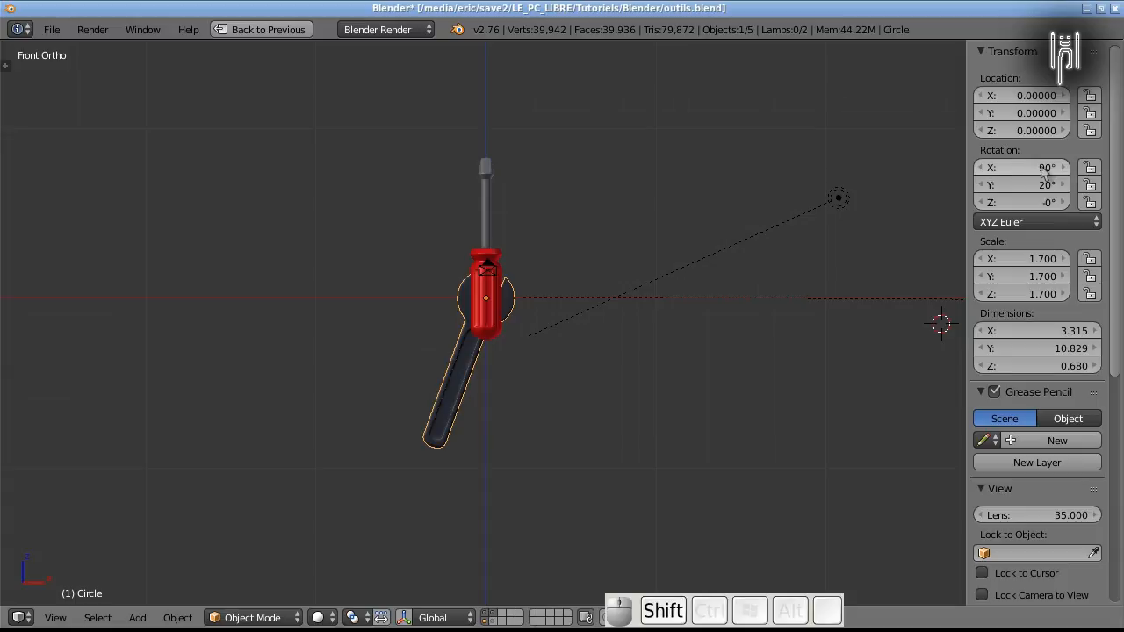
- Set the wrench's X rotation to 0°
shift+click(1037, 168)
text(0)
key(Return)
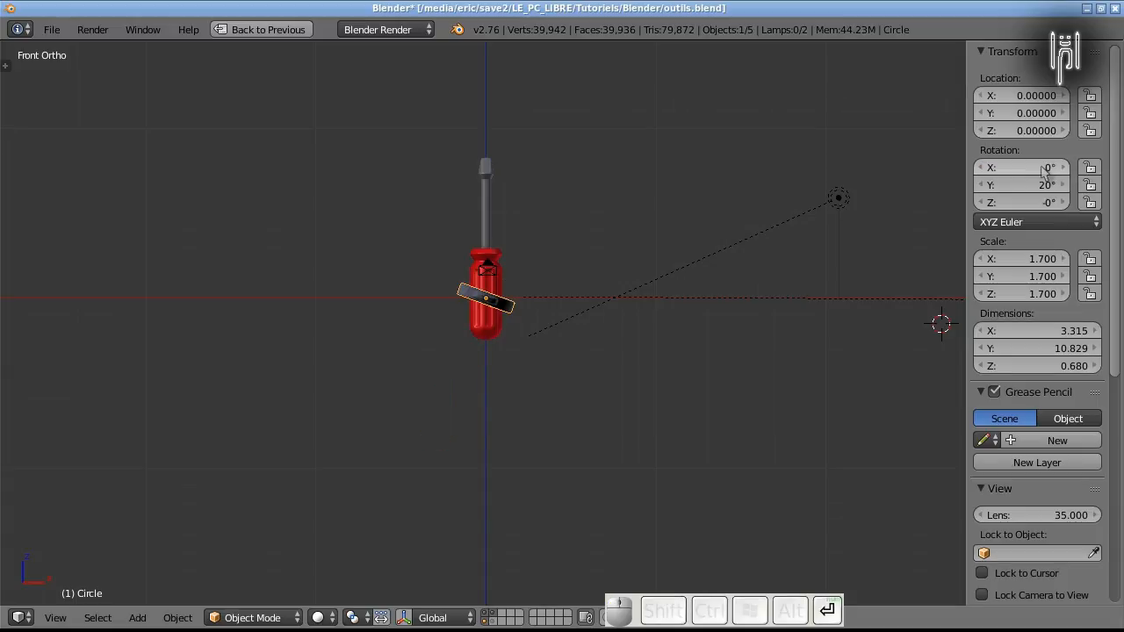
- Set the wrench's Y rotation to 0° and its X rotation to 90°
shift+click(1037, 184)
text(0)
key(Return)
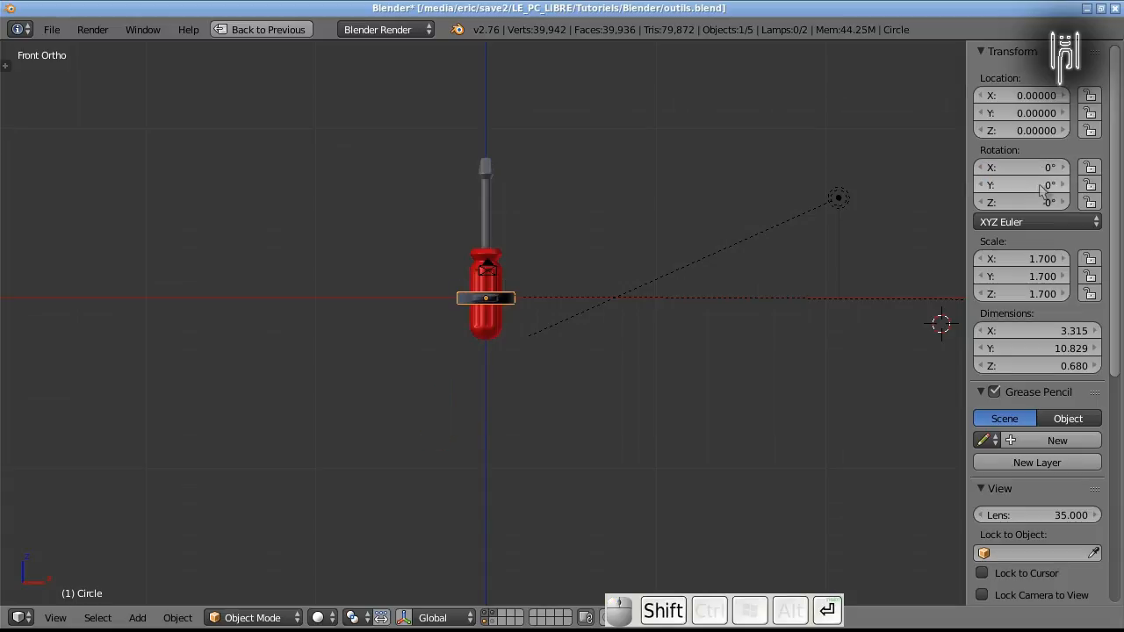
shift+click(1030, 168)
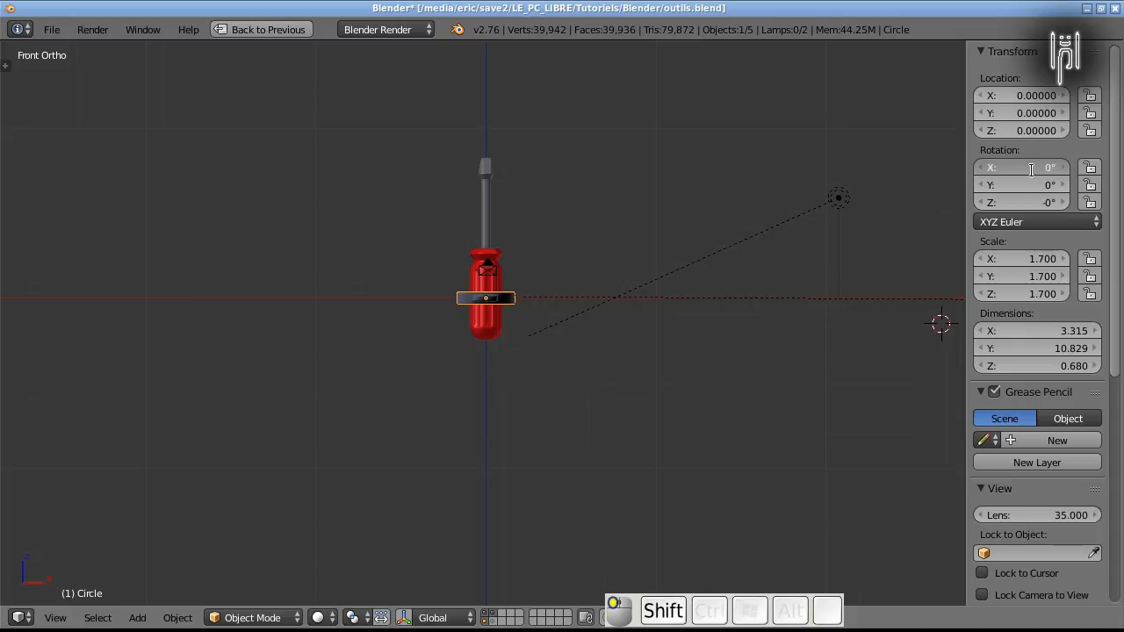
text(90)
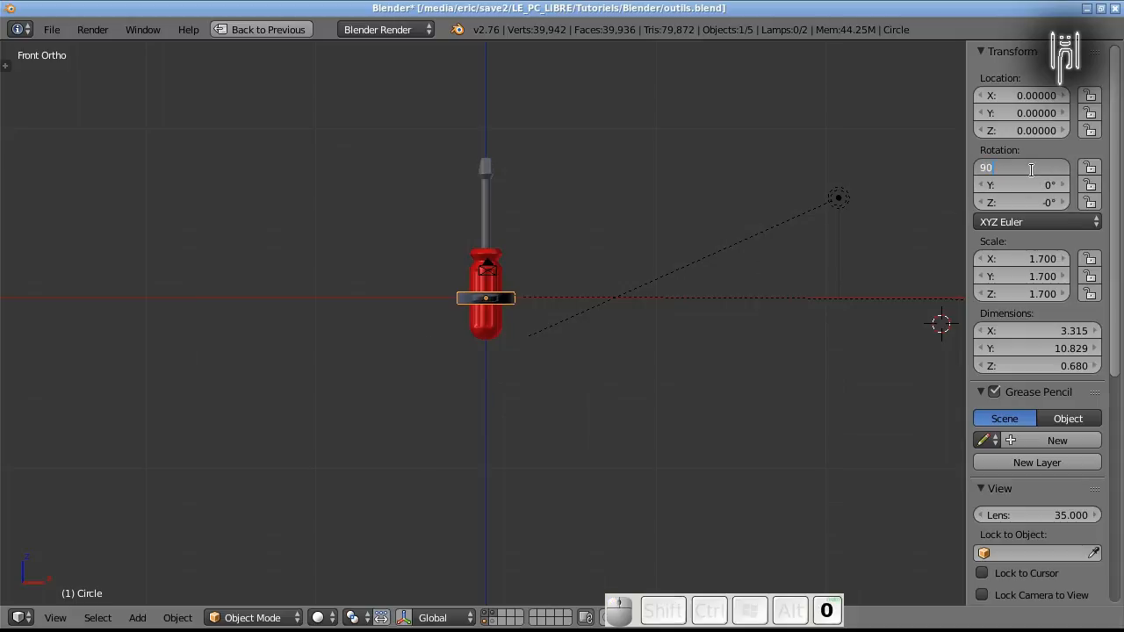
key(Return)
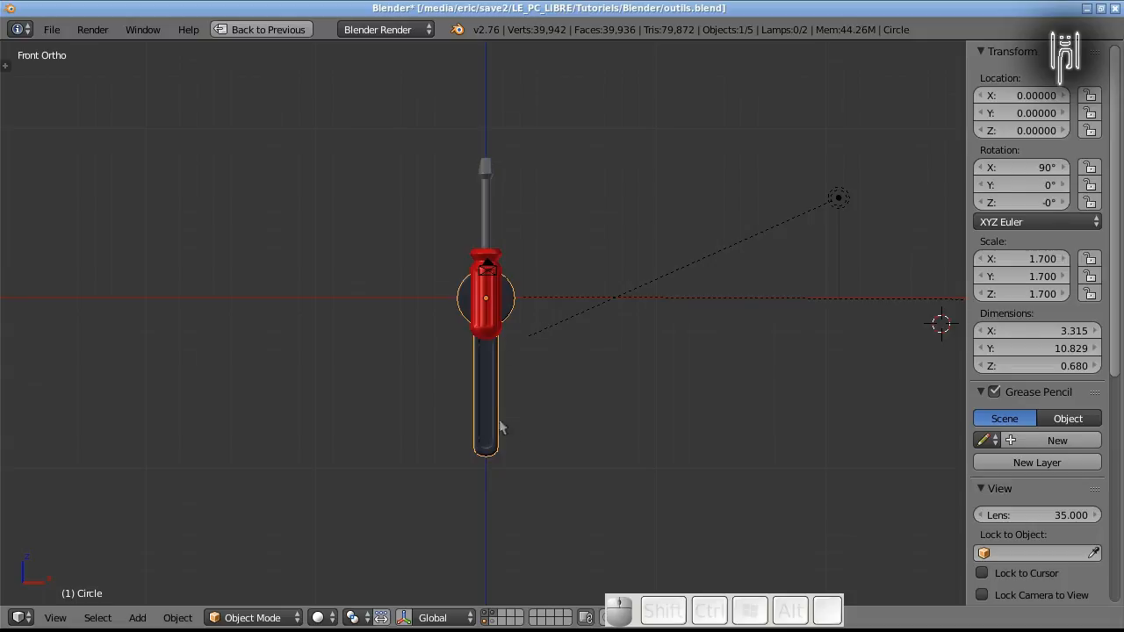
- Move the wrench beside the screwdriver to X -4, Z 7 with grid snapping, and clear its scale to 1
key(g)
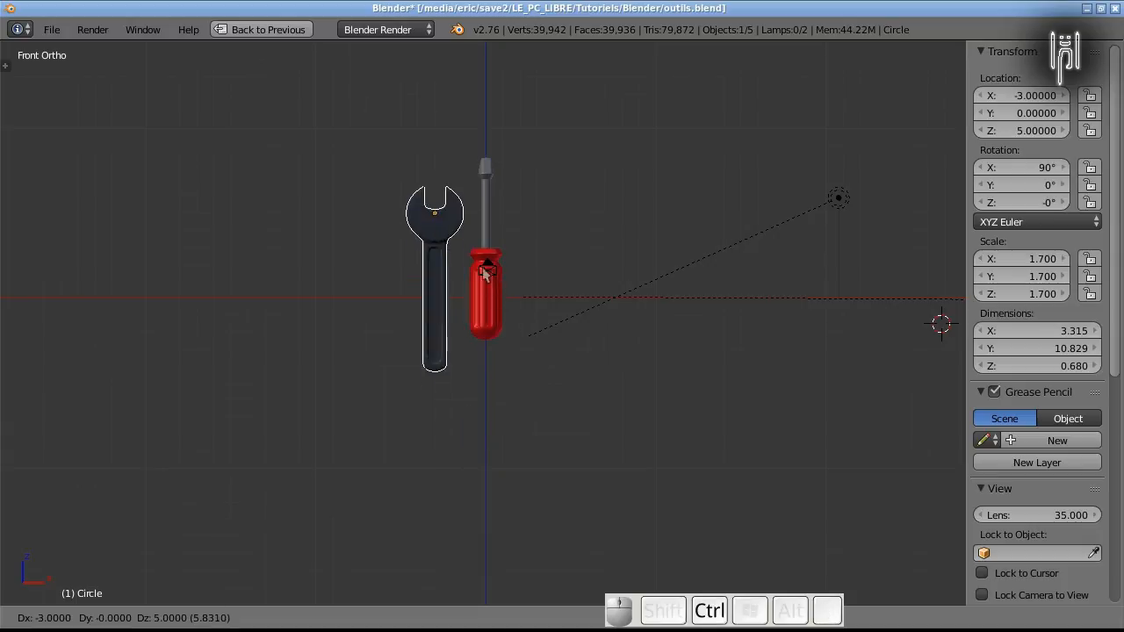
ctrl+click(479, 255)
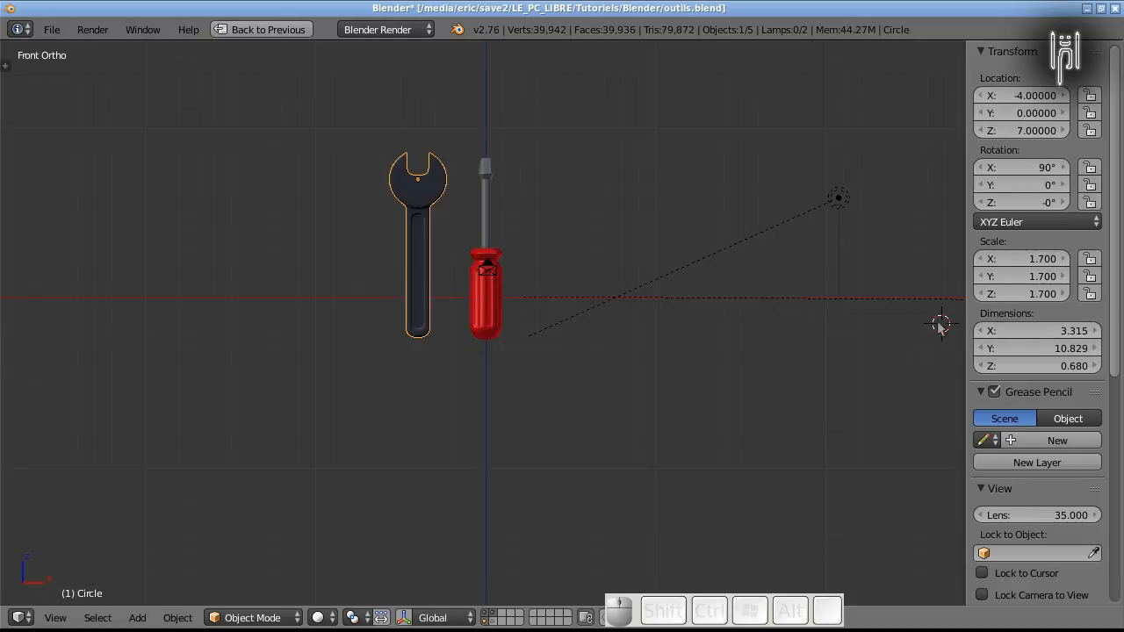
key(shift+s)
key(ctrl+s)
key(alt+s)
key(Escape)
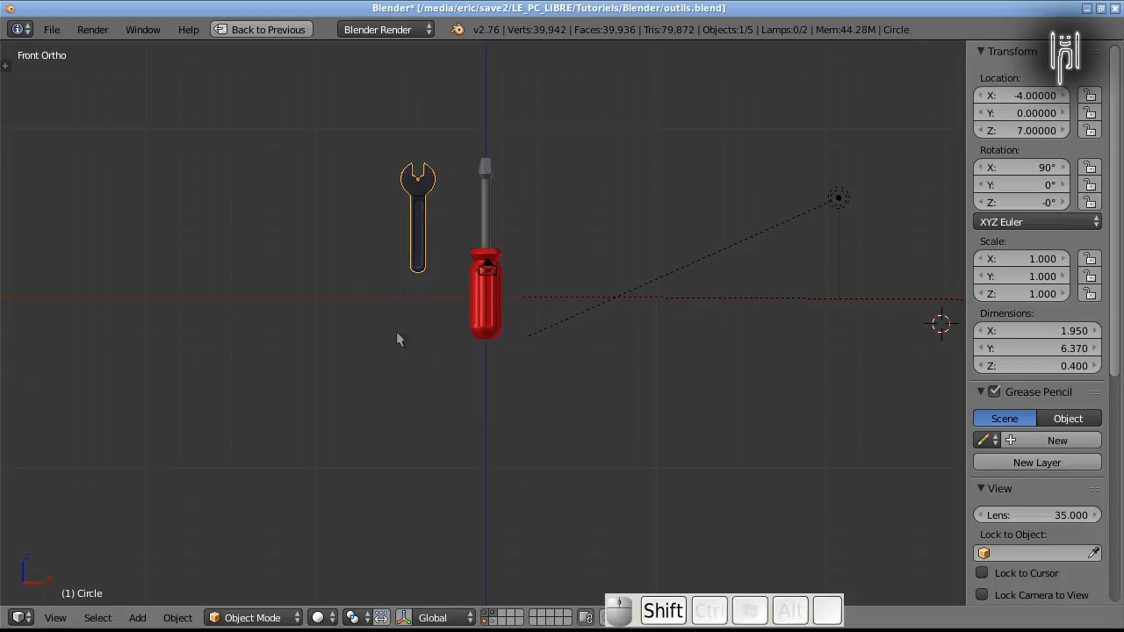
key(ctrl+shift+s)
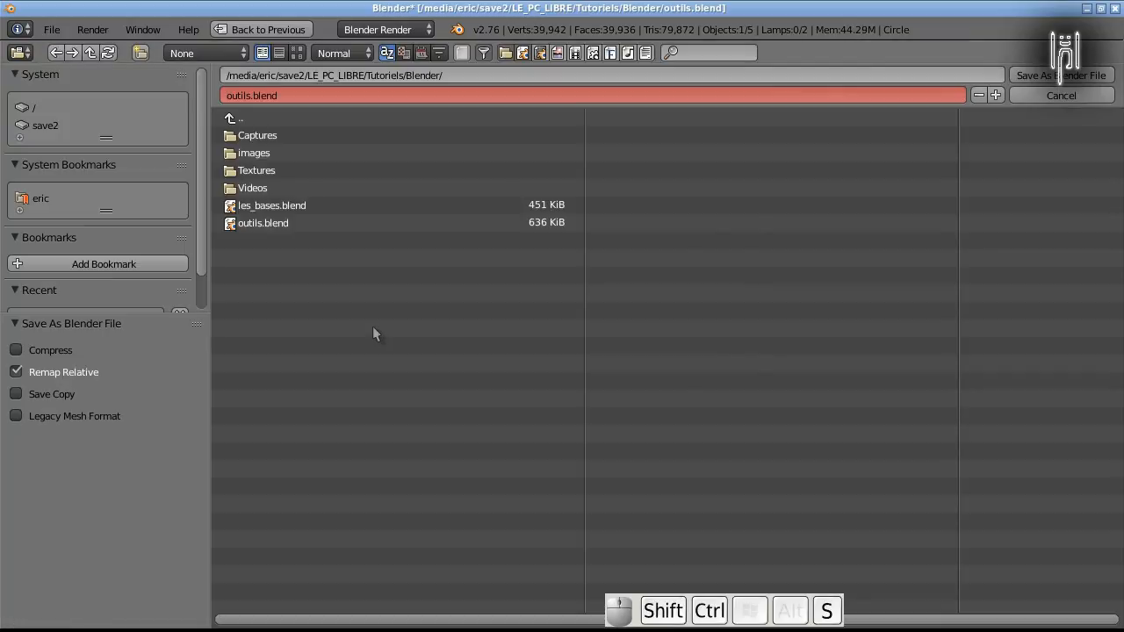
key(Escape)
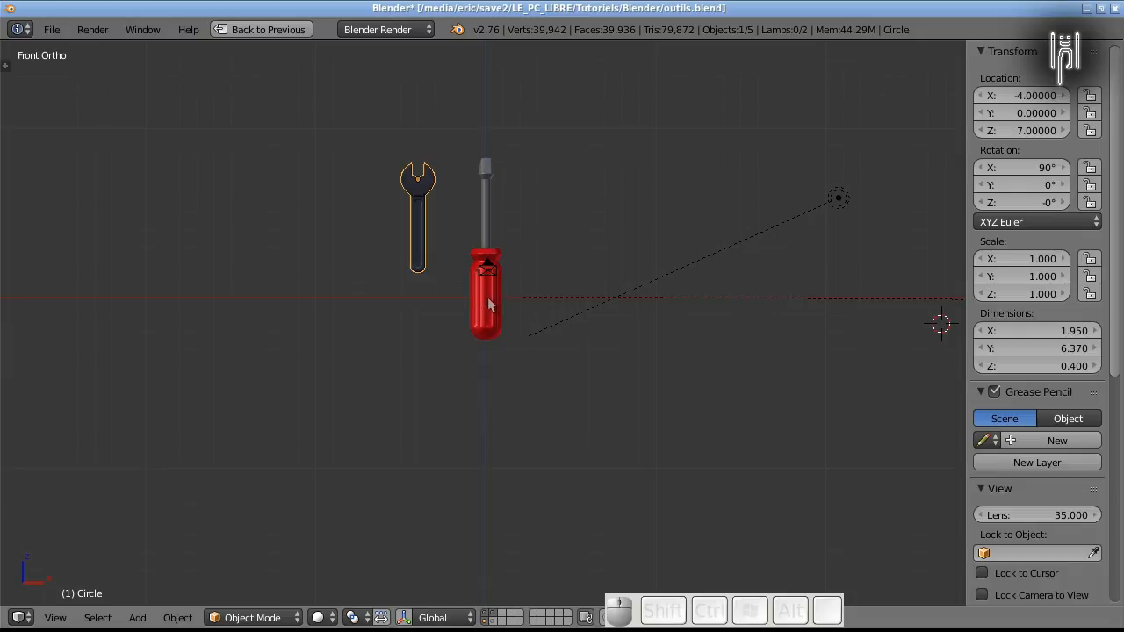
- Reset the 3D cursor to the world origin and frame both tools closely in the front view
key(shift+c)
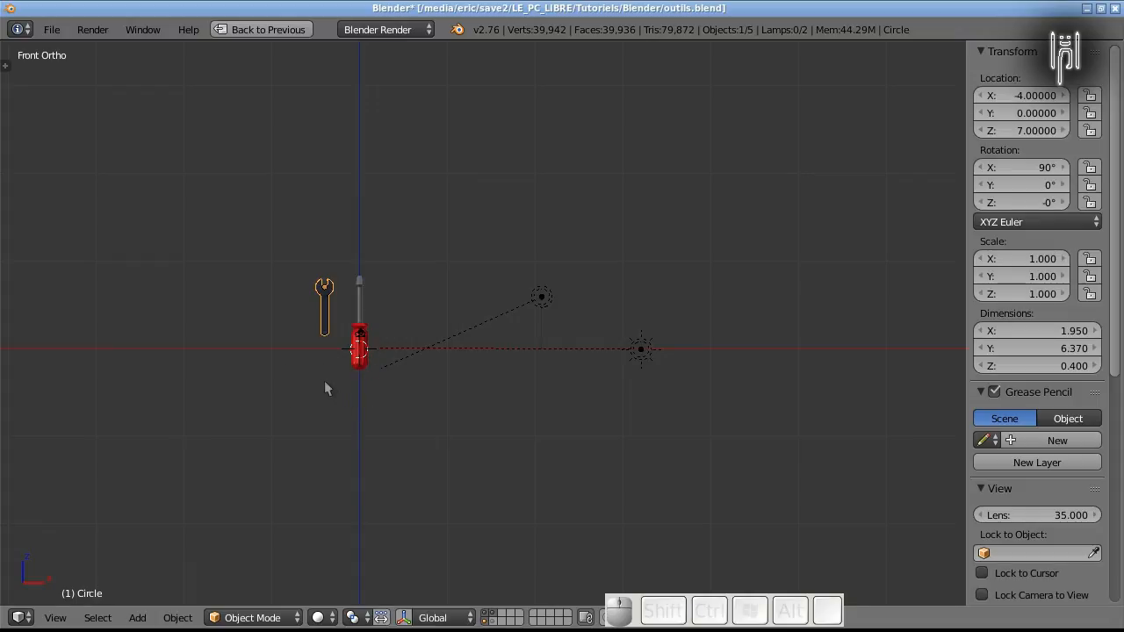
scroll(325, 388, up, 3)
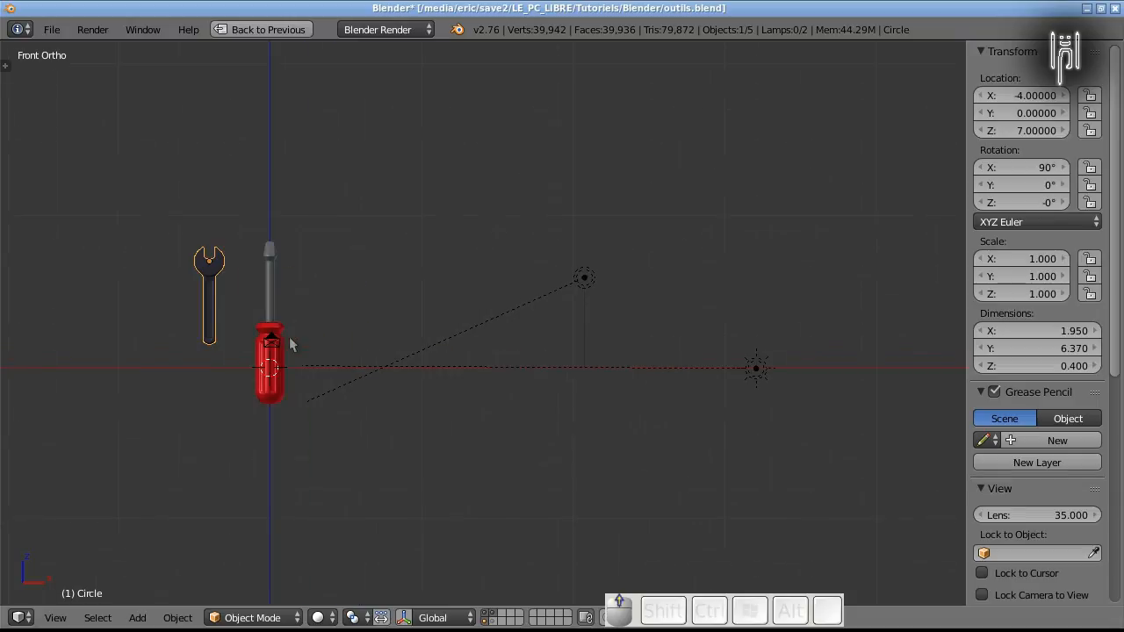
scroll(173, 405, up, 1)
shift+middle_drag(145, 400, 410, 348)
scroll(409, 343, up, 4)
scroll(419, 342, down, 3)
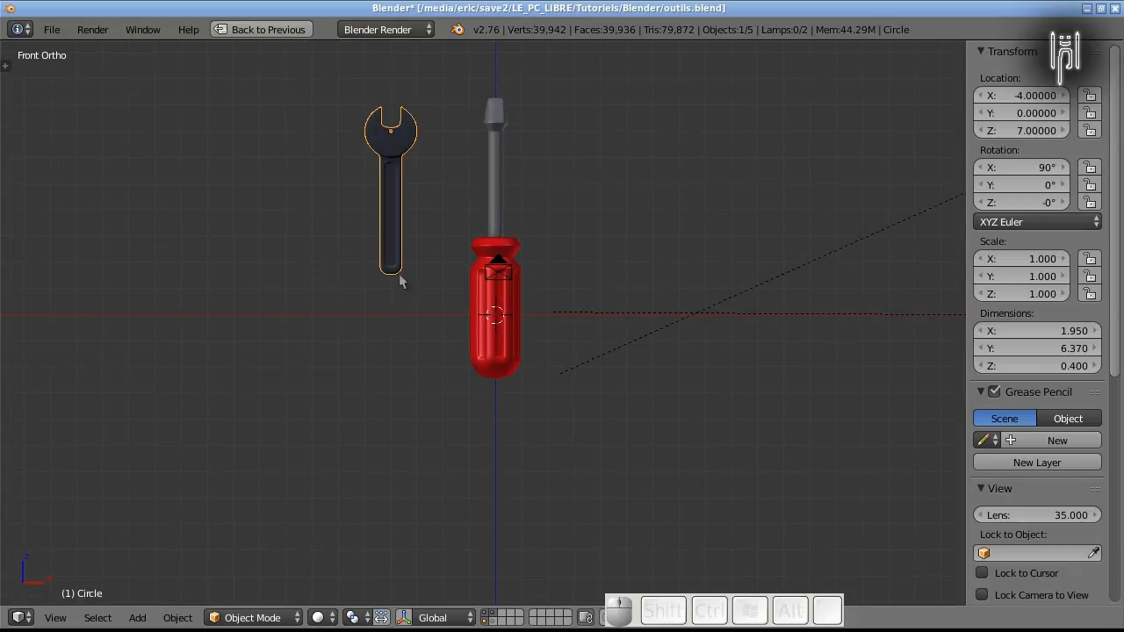
- Move the screwdriver along positive X, well clear of the world origin, keeping its Z location at 0
right_click(470, 354)
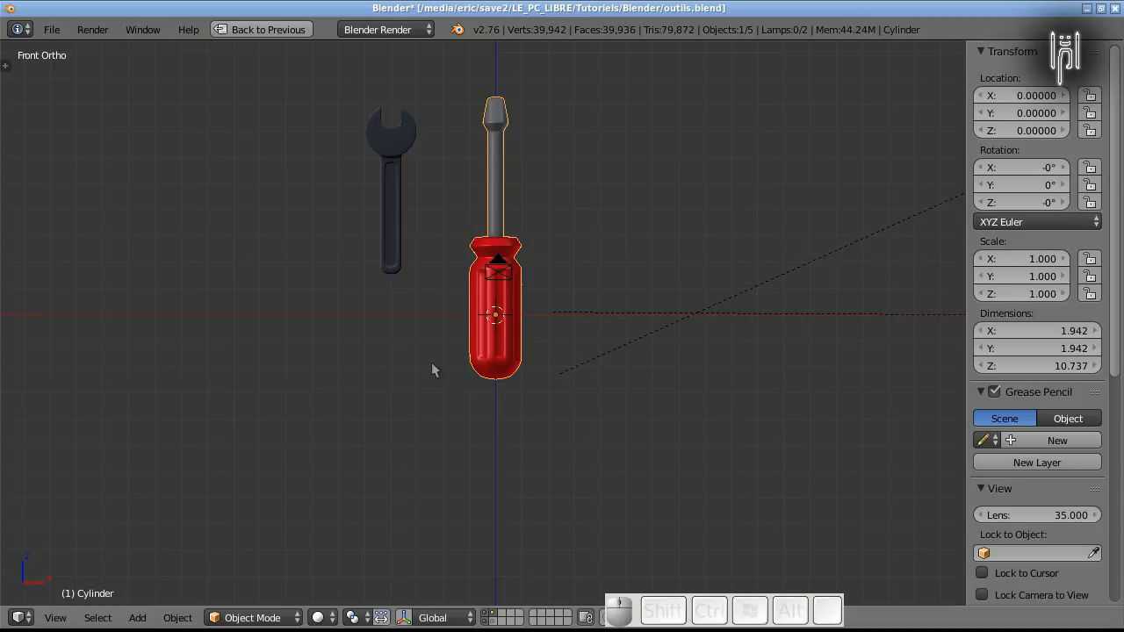
key(g)
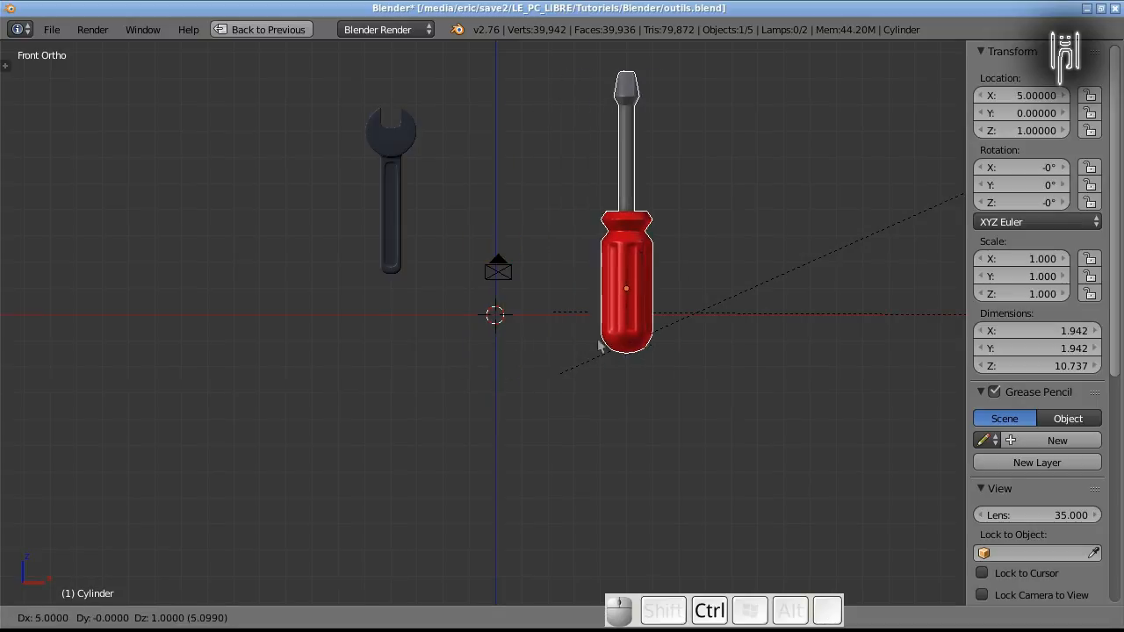
ctrl+click(708, 353)
- Snap the wrench to the 3D cursor at the world origin
right_click(386, 230)
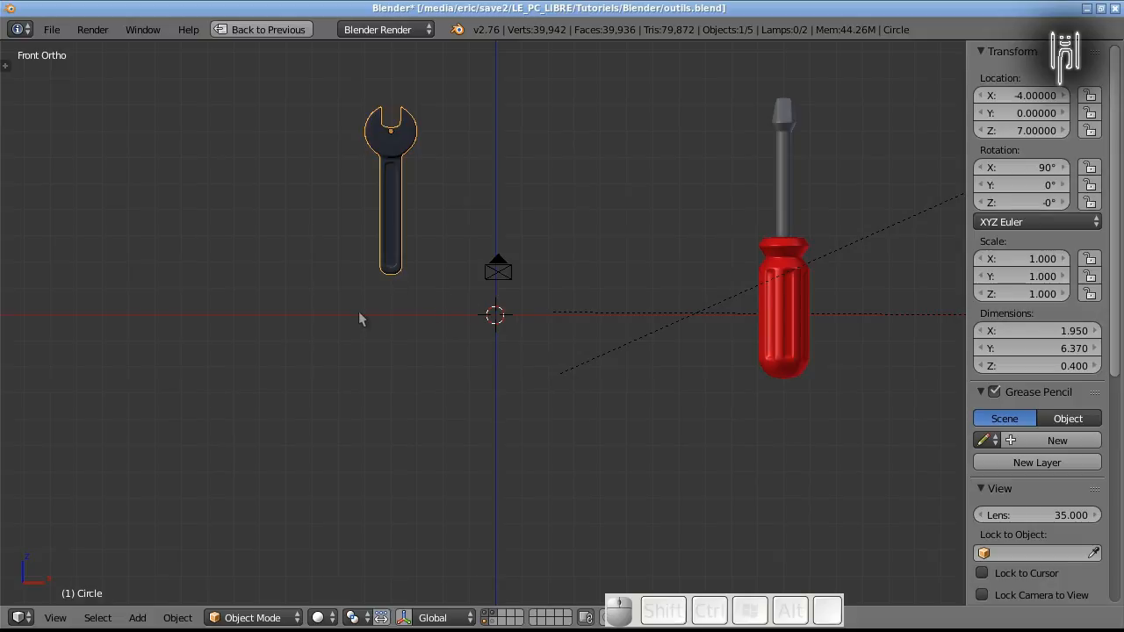
key(shift+s)
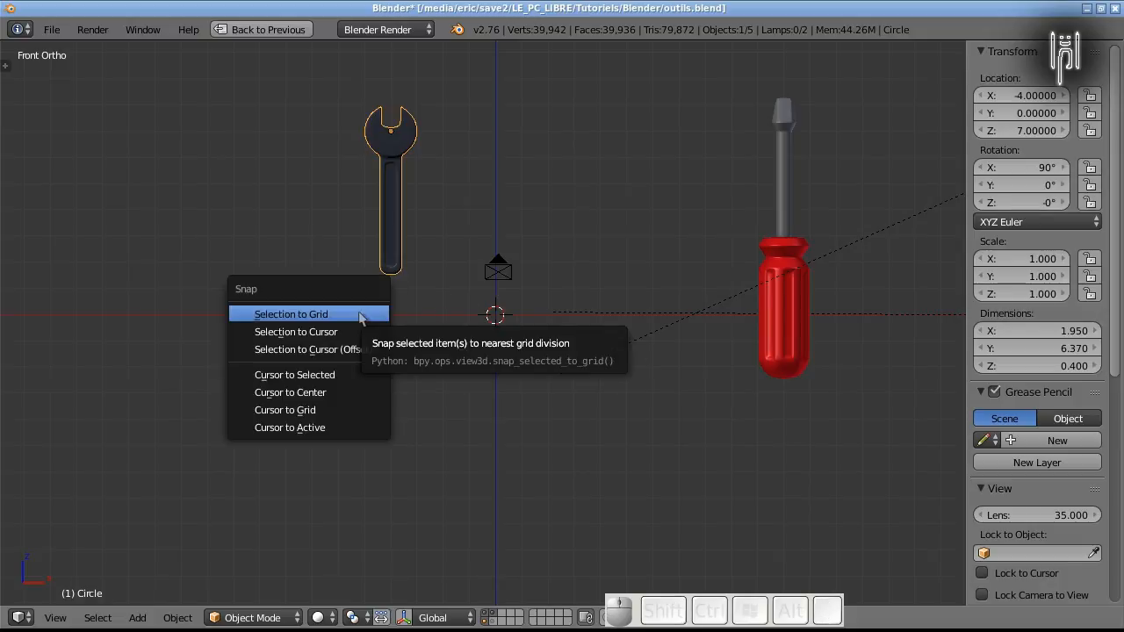
click(330, 331)
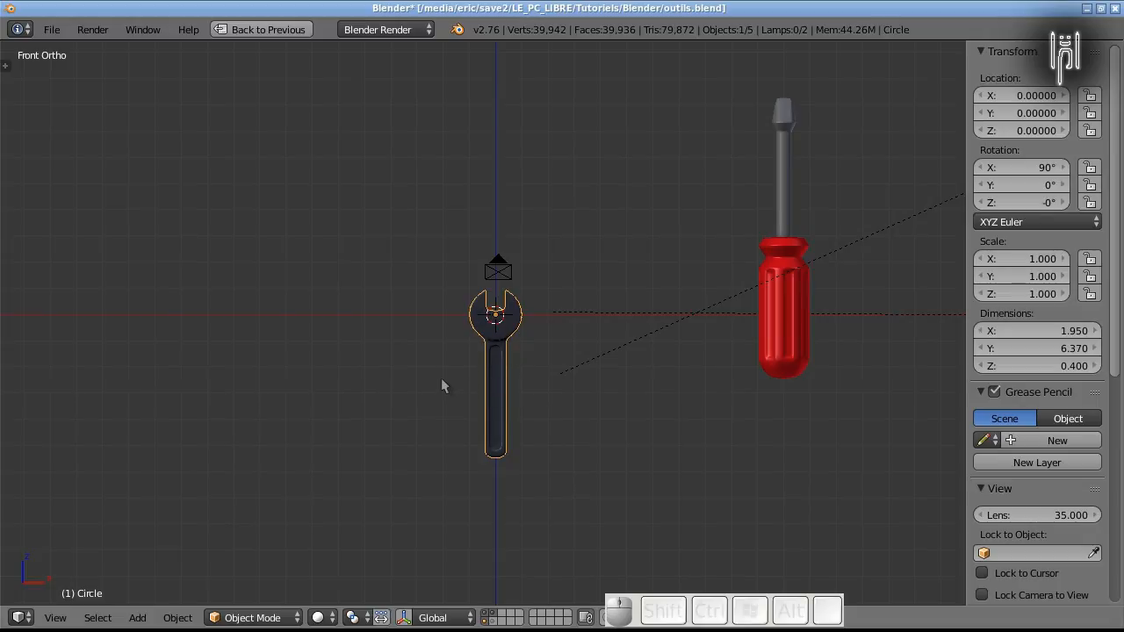
- In Edit Mode, move the wrench's whole mesh up 2.2 units along Z so its handle sits around the origin
key(Tab)
key(a)
key(a)
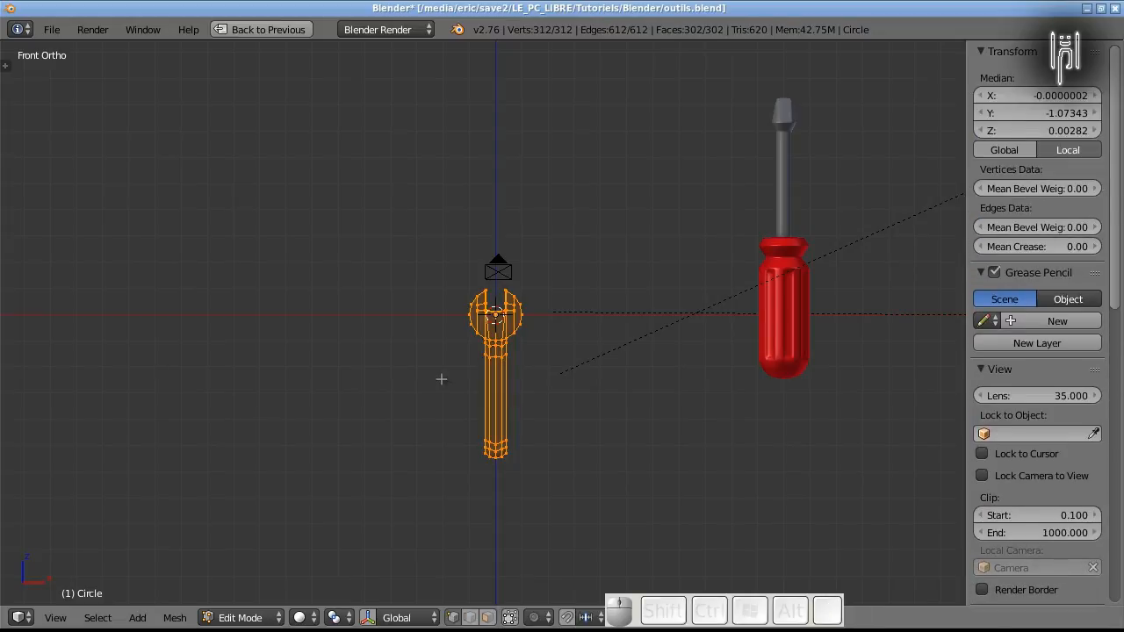
scroll(441, 379, up, 4)
key(g)
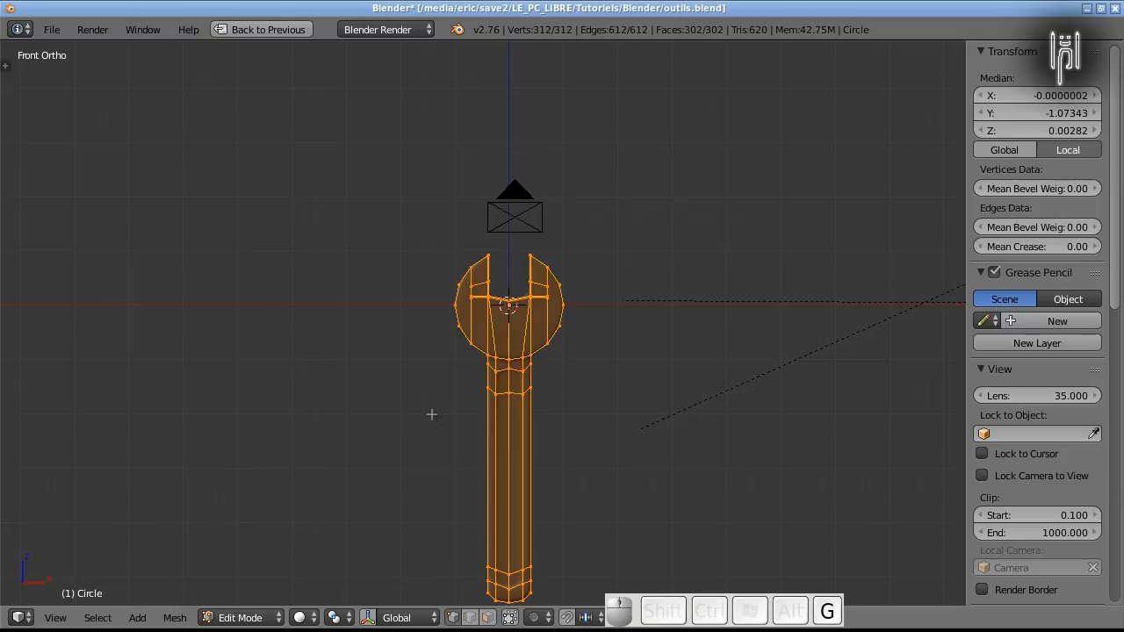
key(z)
key(ctrl)
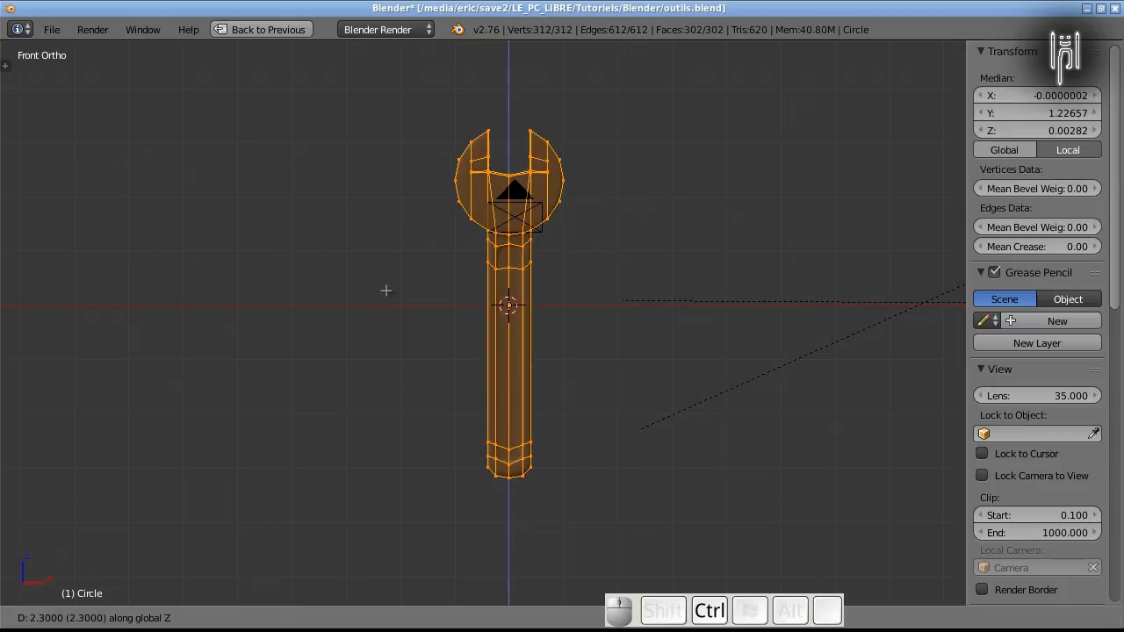
click(386, 292)
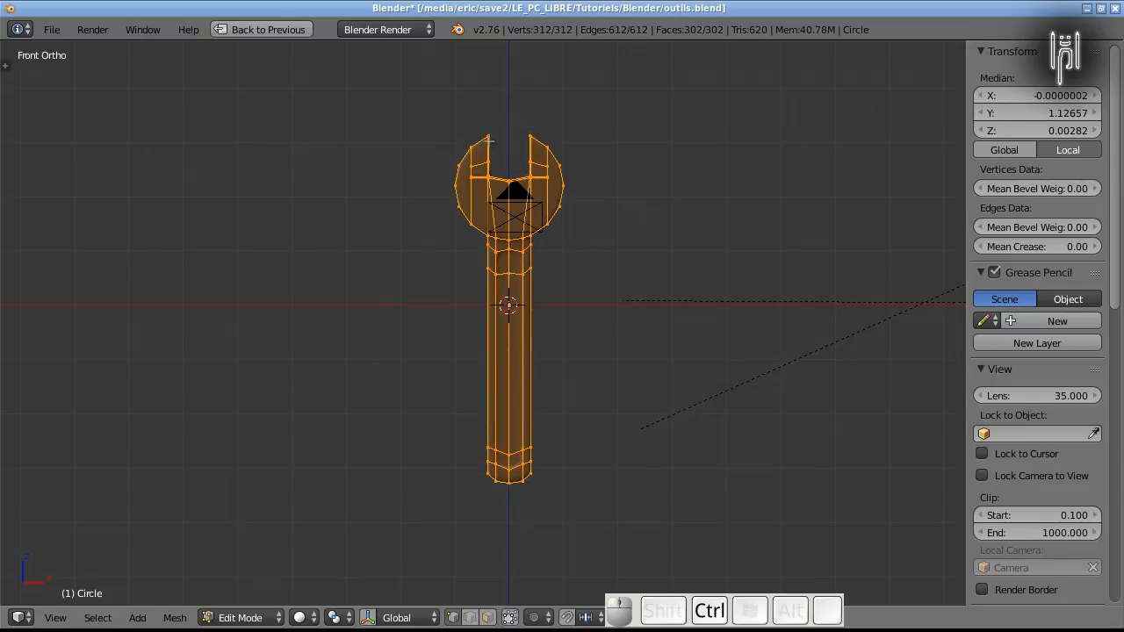
- Check the wrench's head and handle ends against the grid and raise the whole mesh another 0.1 along Z
scroll(489, 142, up, 3)
shift+scroll(441, 413, up, 6)
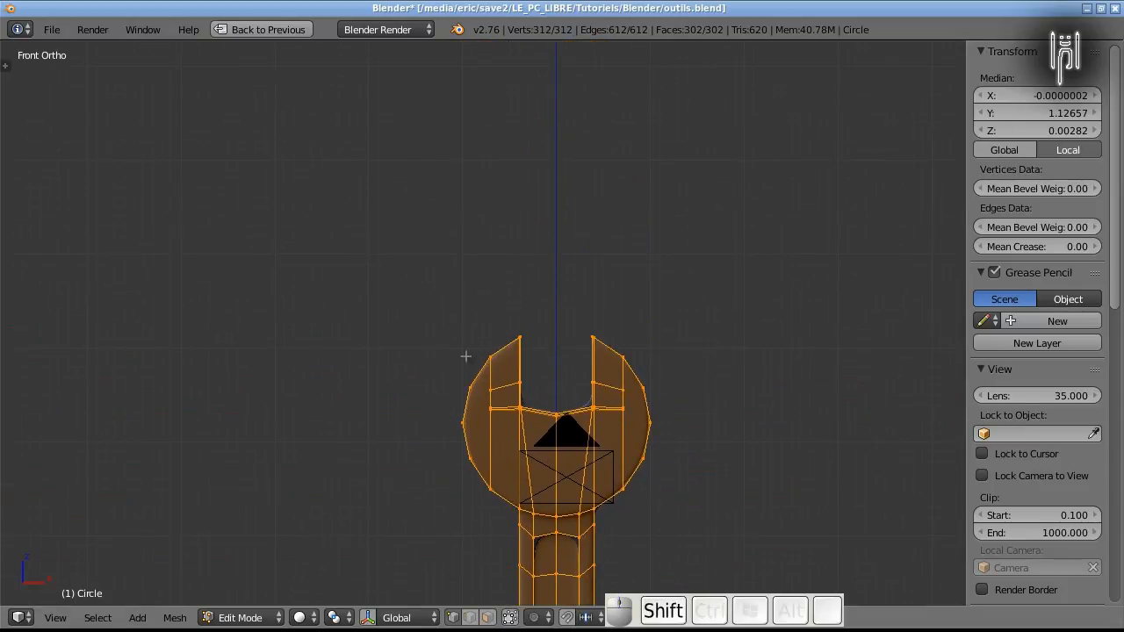
scroll(463, 349, up, 3)
key(shift)
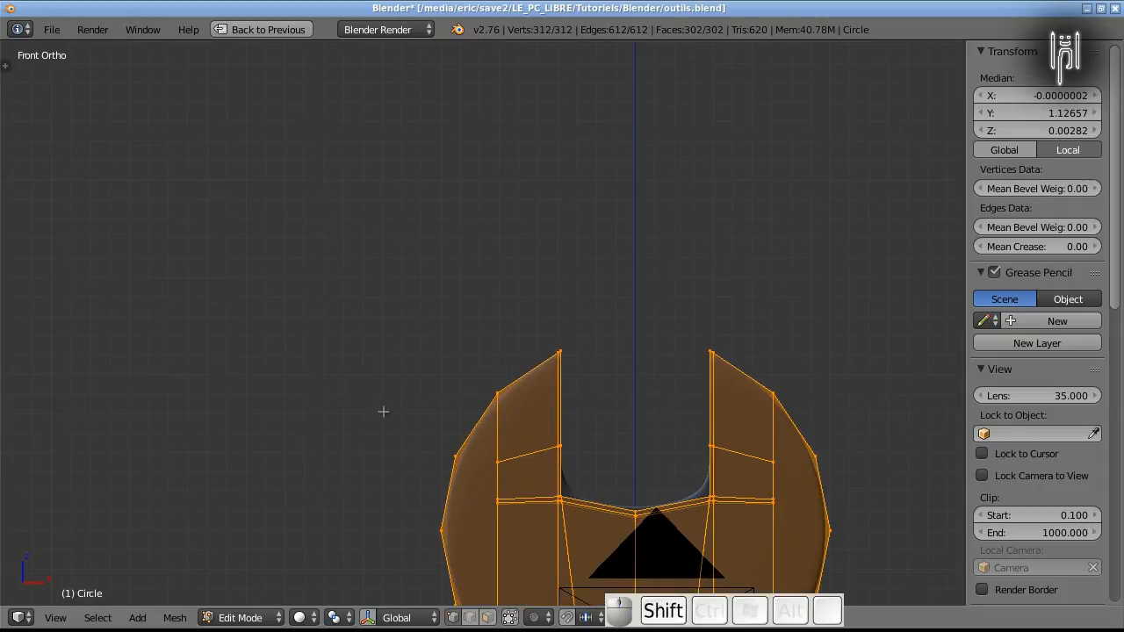
middle_drag(382, 491, 272, 268)
key(1)
shift+scroll(394, 369, down, 5)
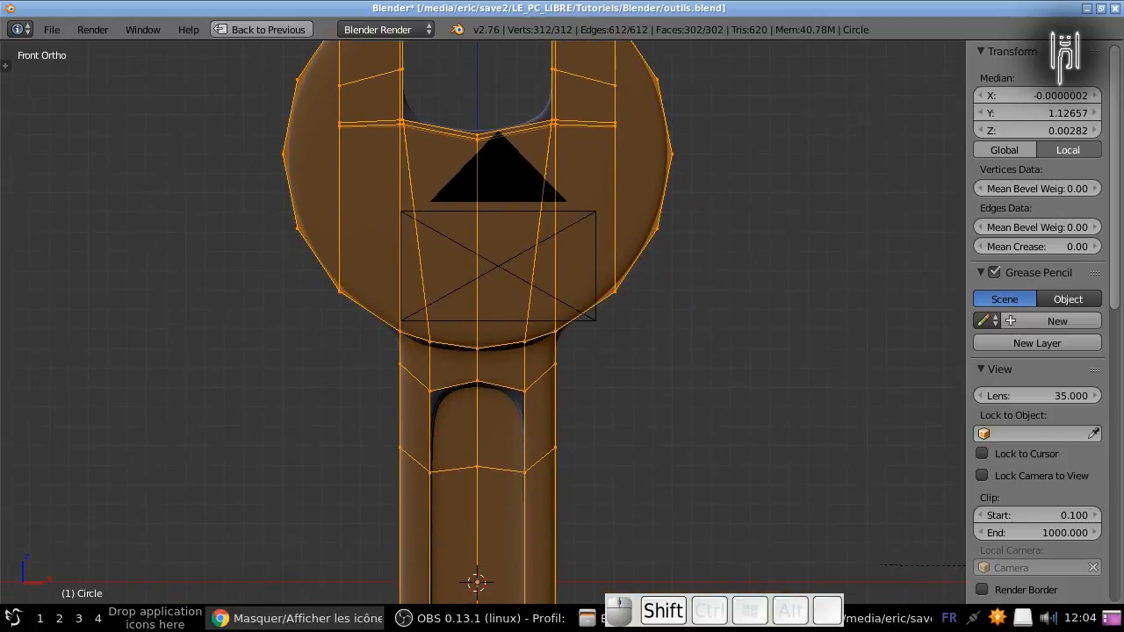
shift+scroll(247, 482, down, 8)
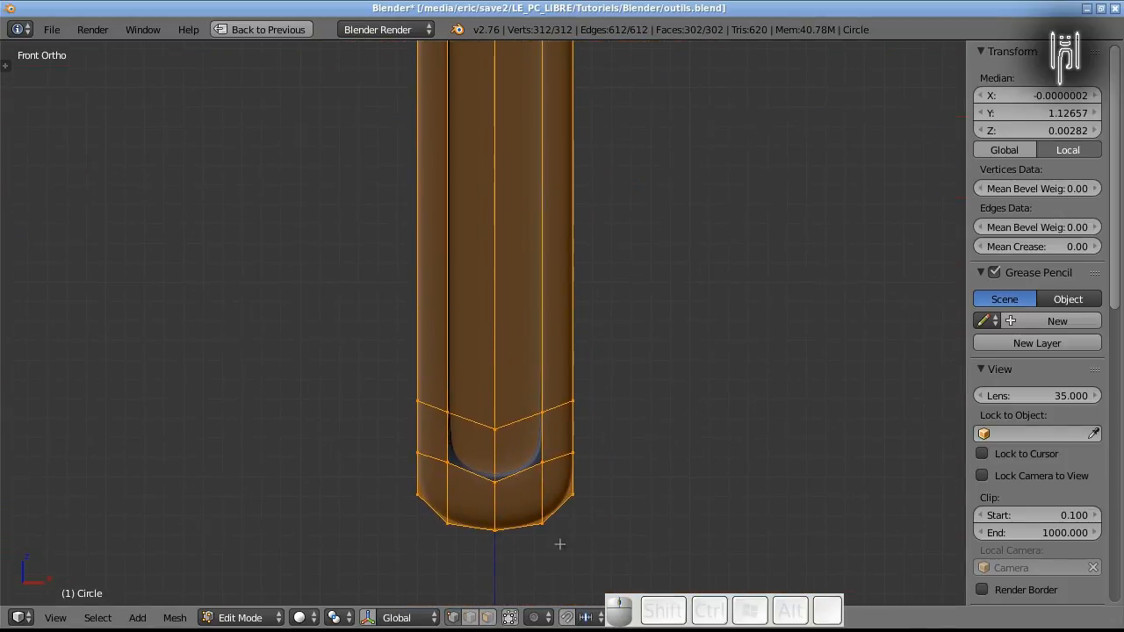
key(g)
key(z)
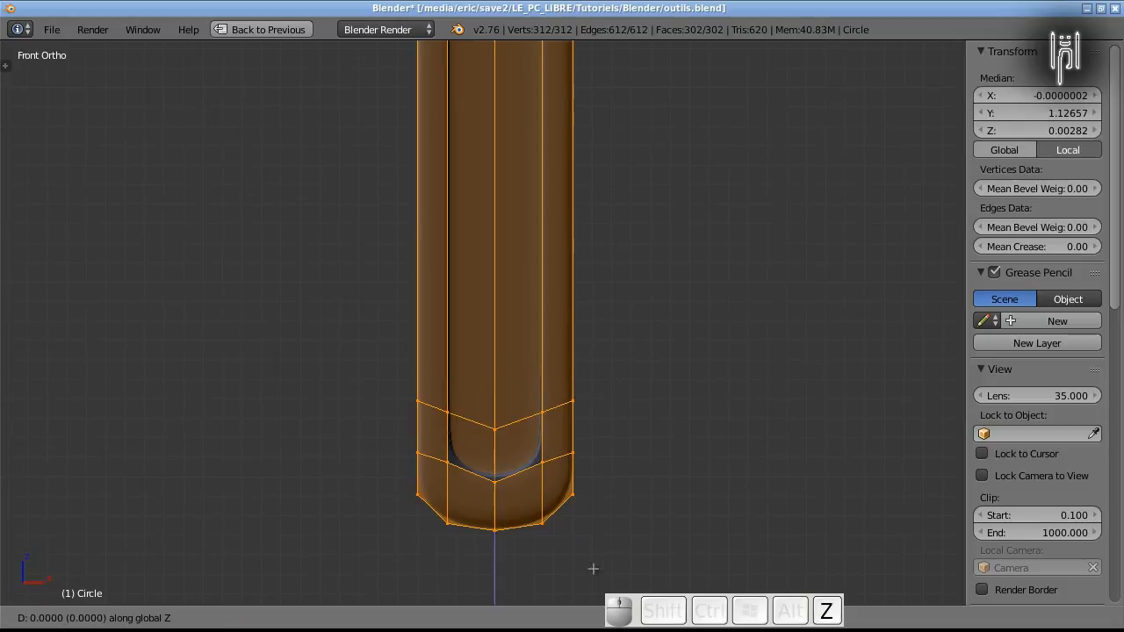
click(586, 550)
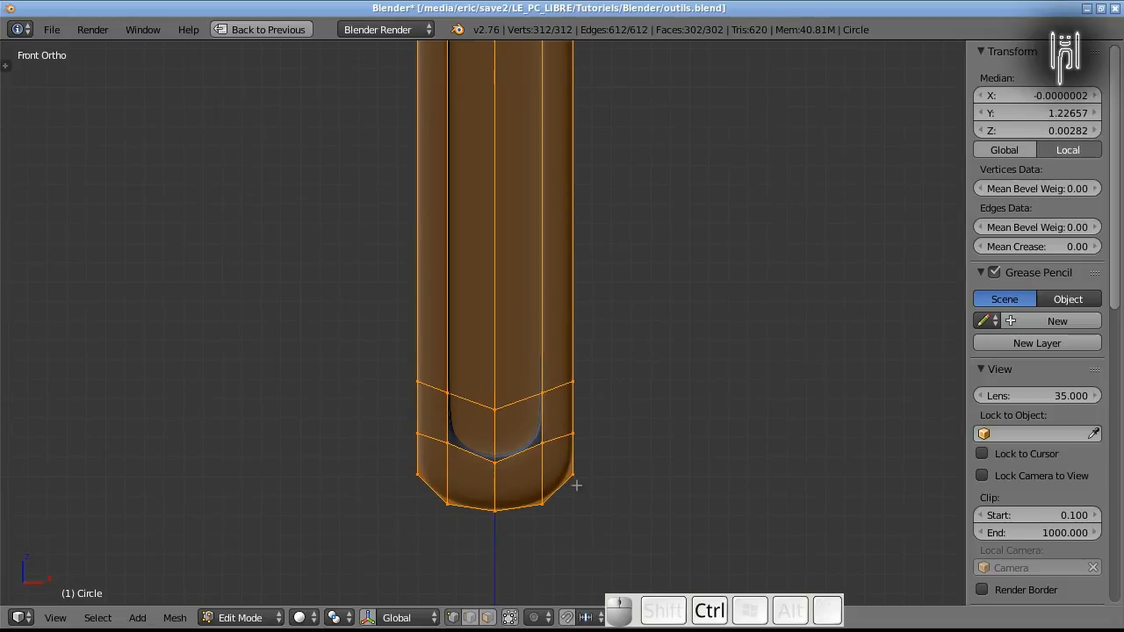
- Compare the wrench's two ends again and lower the whole mesh by 0.05 along Z
shift+middle_drag(282, 175, 359, 532)
mouse_move(371, 293)
shift+middle_down()
mouse_move(333, 544)
mouse_move(325, 7)
shift+middle_up()
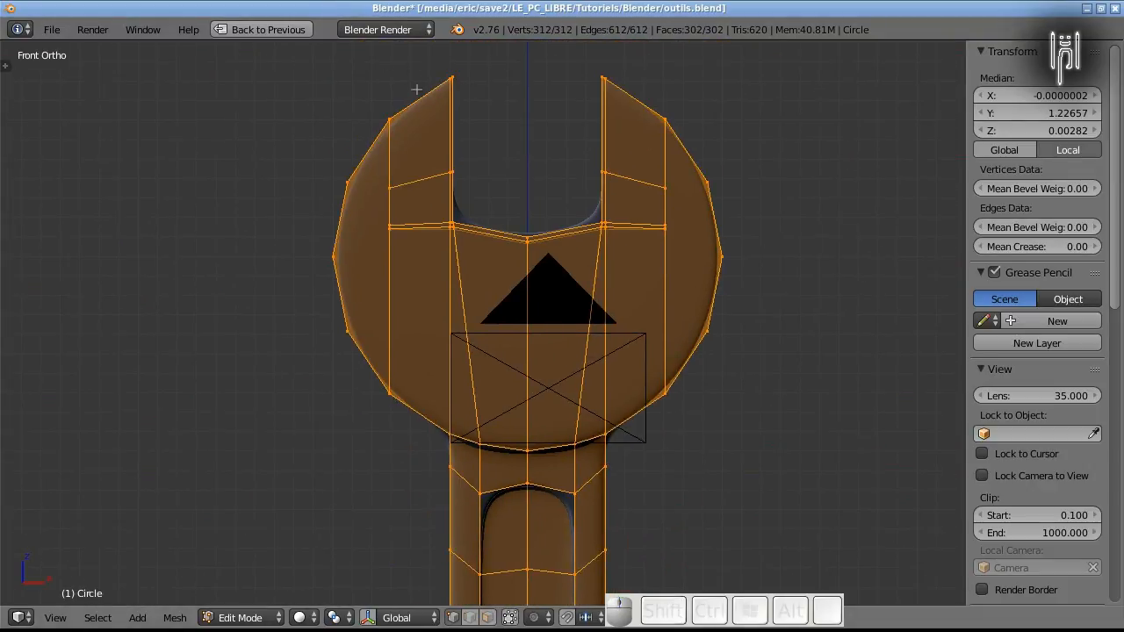
shift+middle_drag(299, 109, 290, 157)
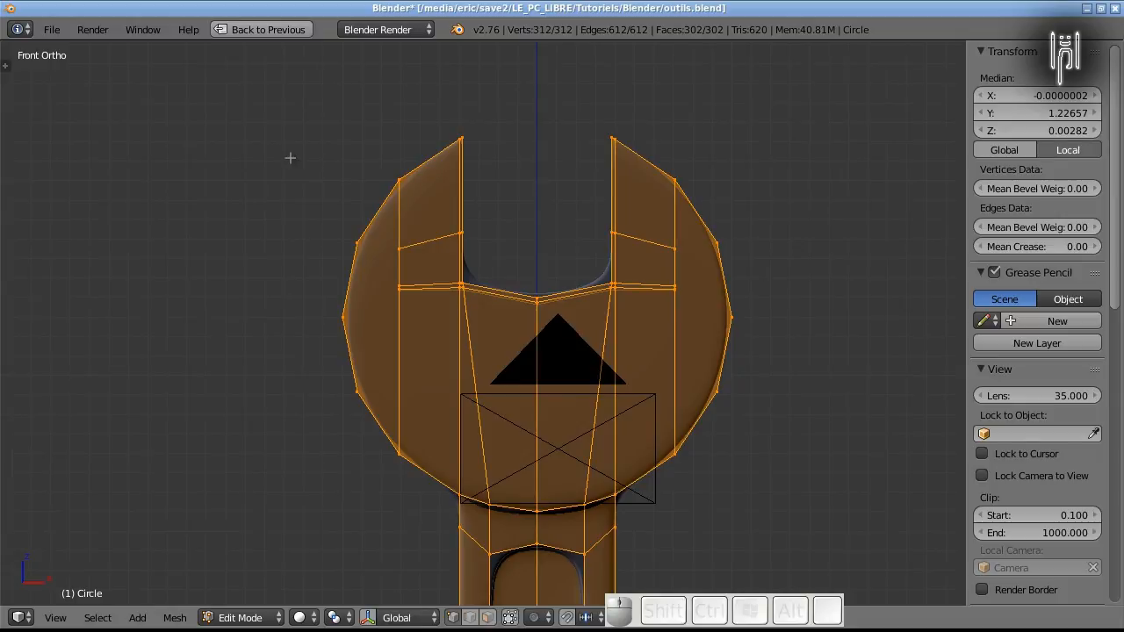
key(g)
key(z)
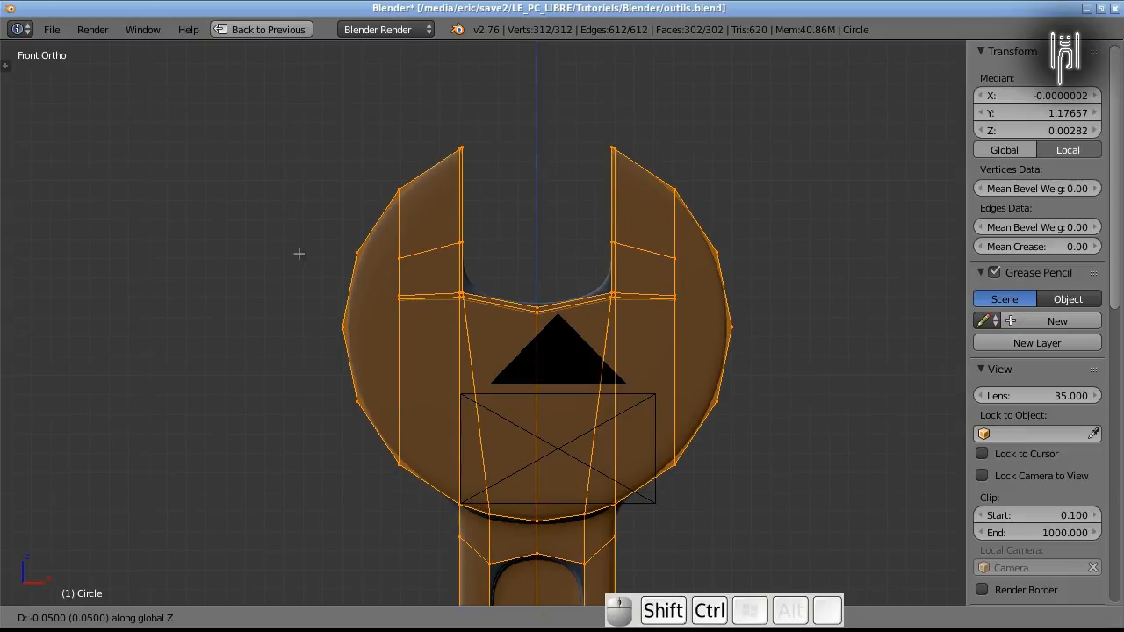
click(299, 254)
- Examine the handle end and the jaw tips of the wrench to check that the mesh is centred on its origin
scroll(300, 252, down, 3)
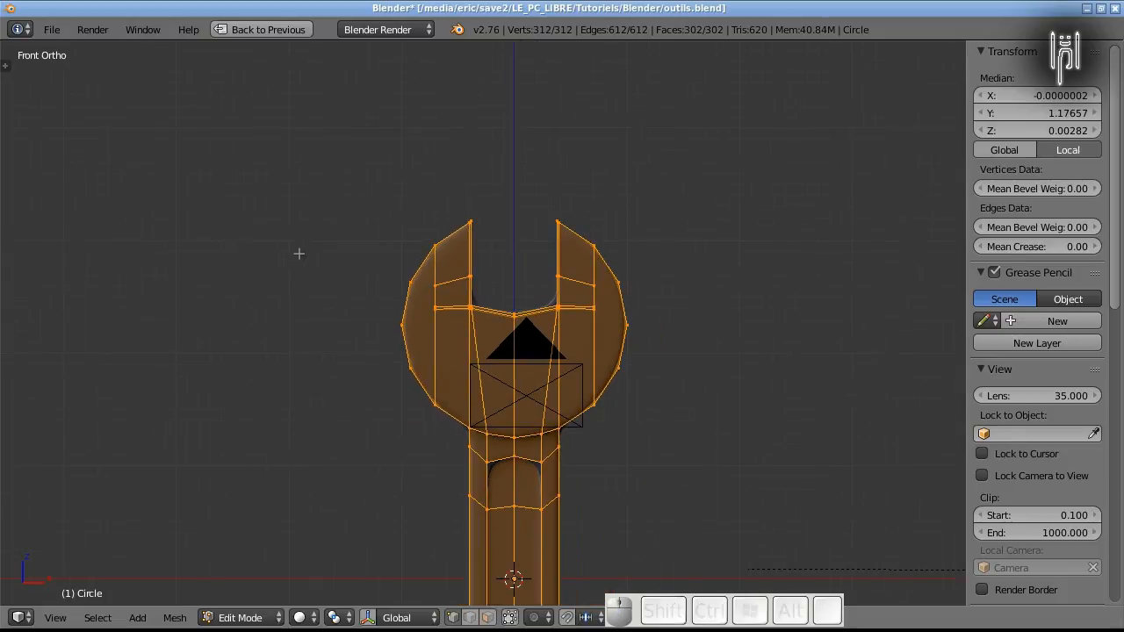
shift+scroll(363, 416, down, 5)
shift+scroll(325, 343, down, 2)
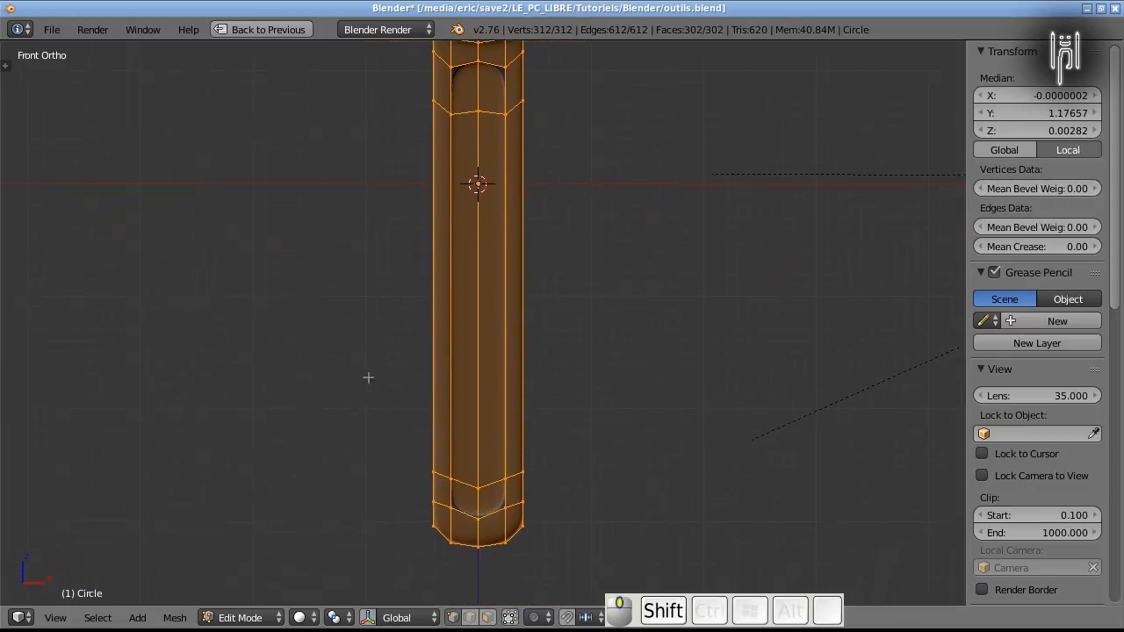
scroll(442, 377, up, 3)
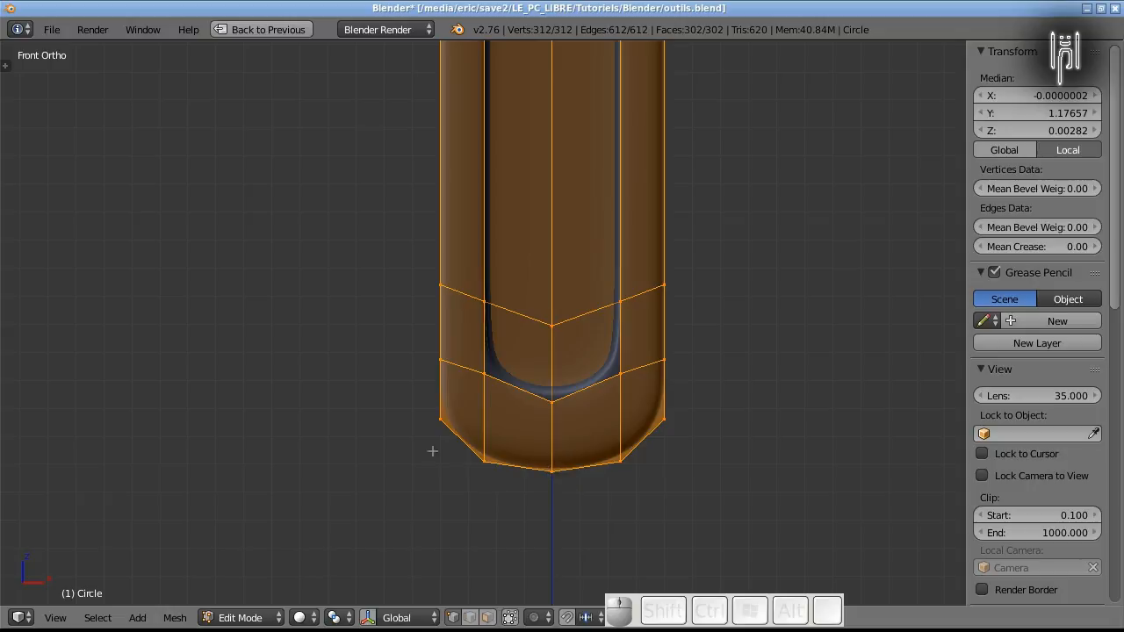
shift+scroll(231, 167, up, 5)
shift+scroll(389, 218, up, 2)
shift+scroll(392, 588, up, 8)
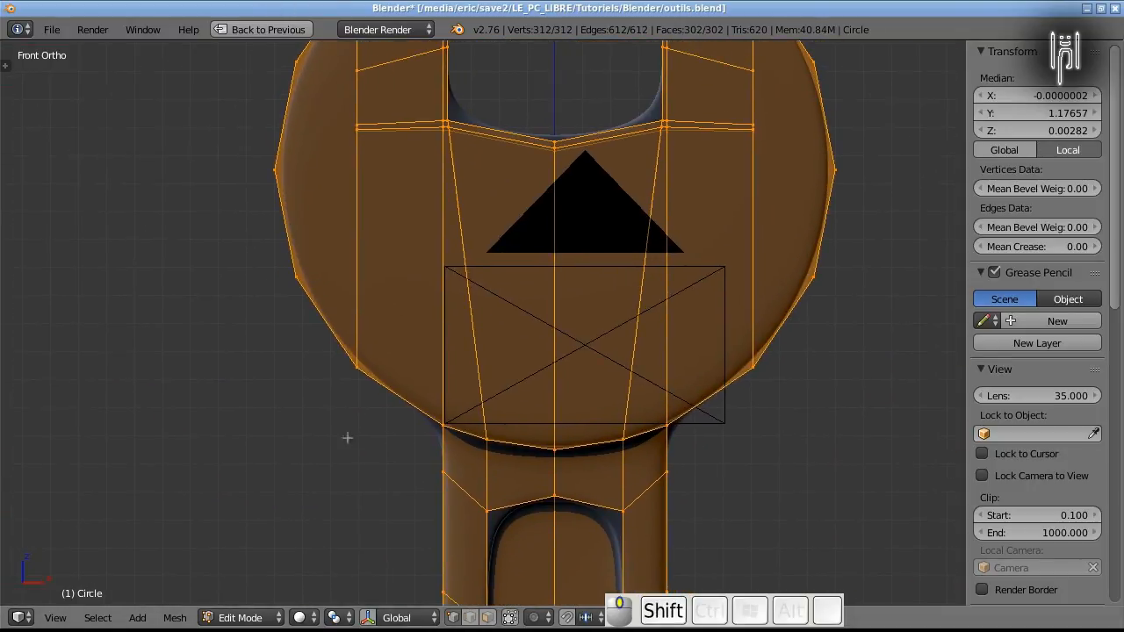
shift+scroll(231, 255, up, 5)
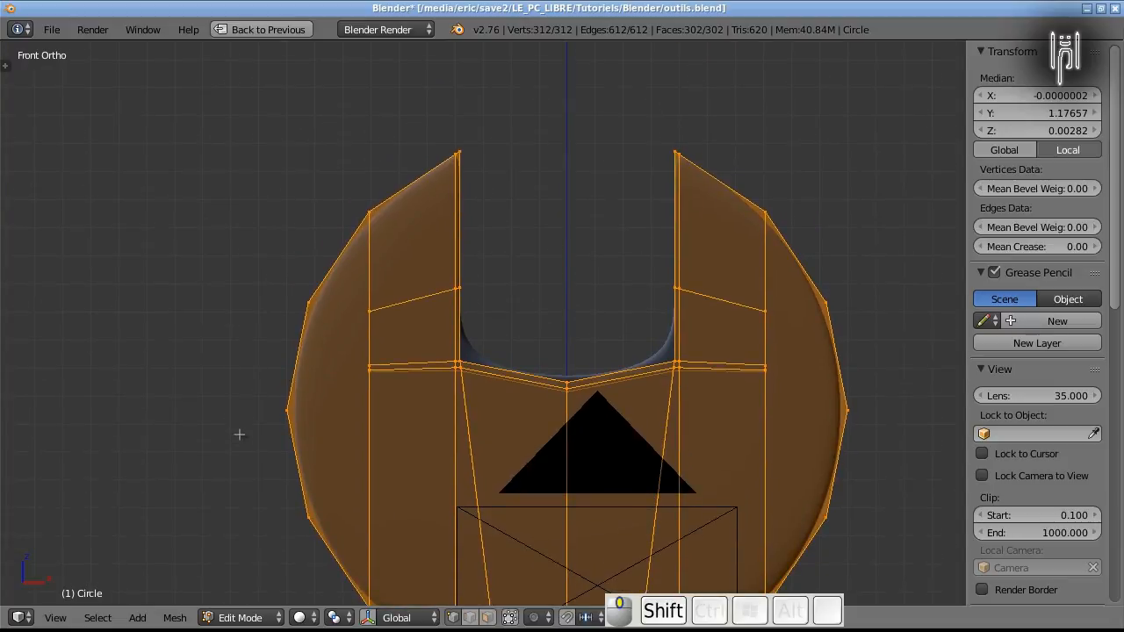
- Raise the wrench's whole mesh another 0.02 along Z
scroll(235, 417, down, 4)
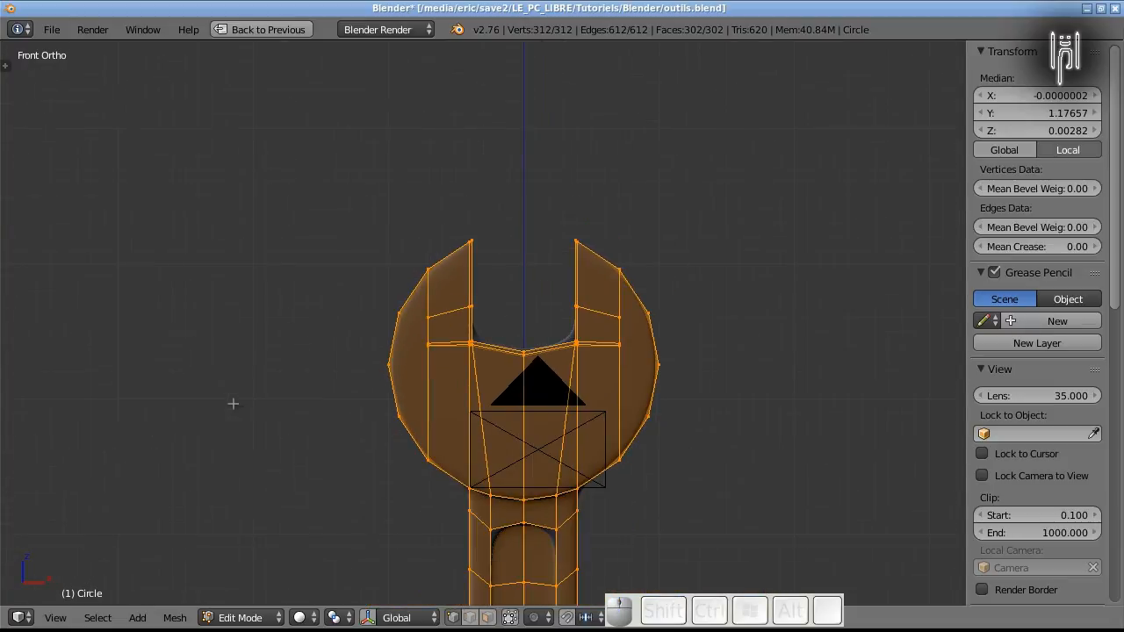
scroll(233, 404, up, 5)
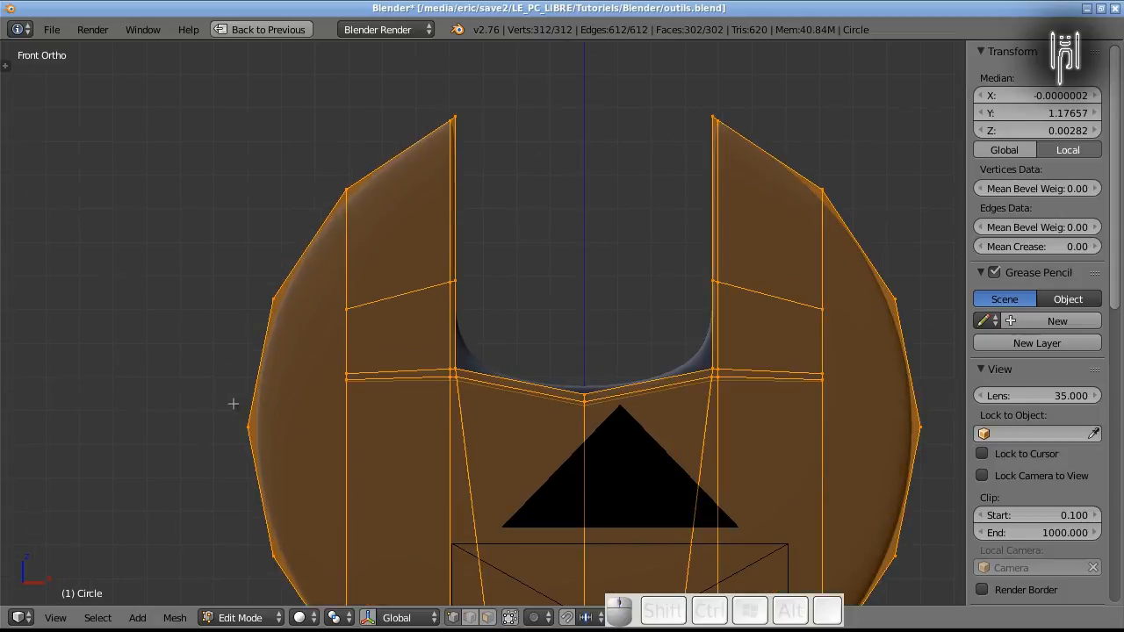
key(g)
key(z)
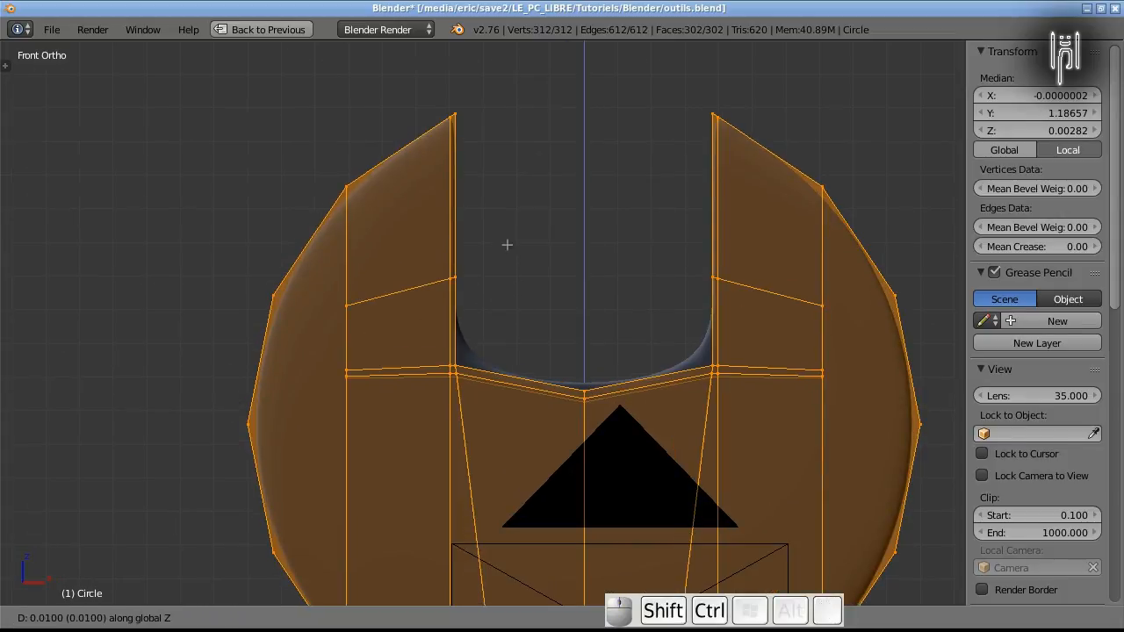
ctrl+shift+click(504, 228)
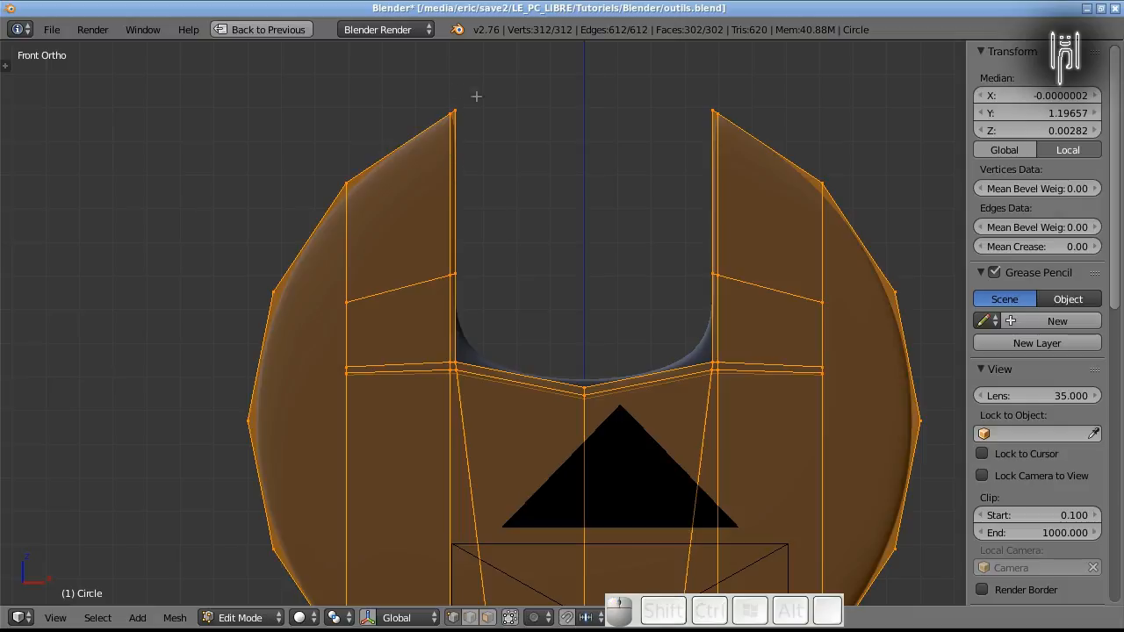
- Examine the wrench's jaw tips and handle end against the grid to check that the mesh is centred on its origin
scroll(493, 181, down, 5)
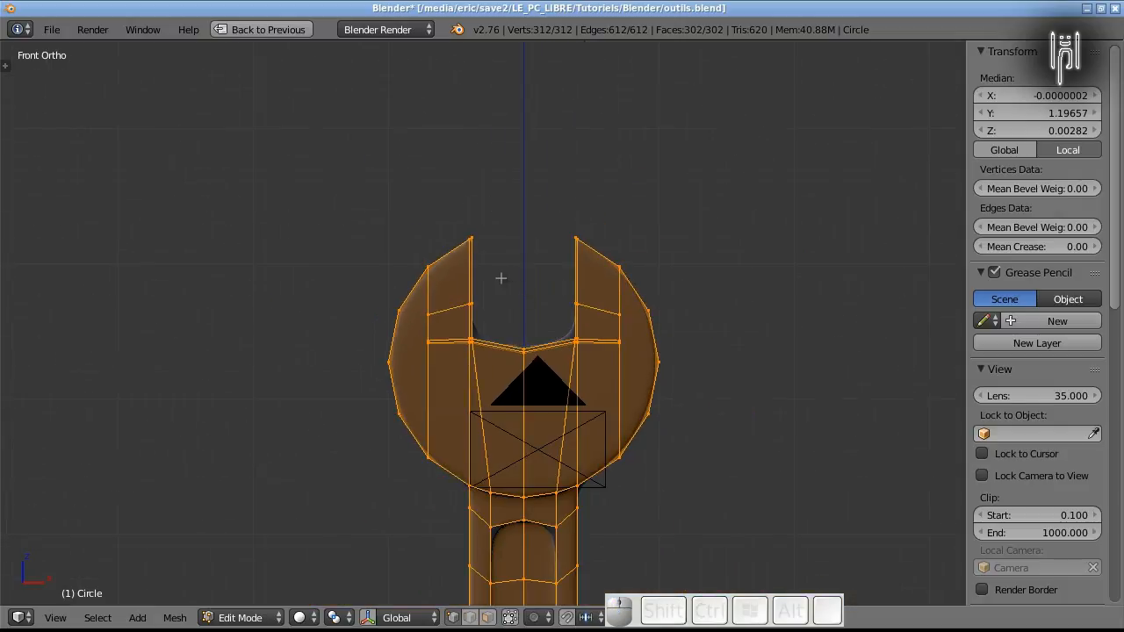
shift+middle_drag(514, 398, 458, 83)
shift+scroll(430, 398, down, 5)
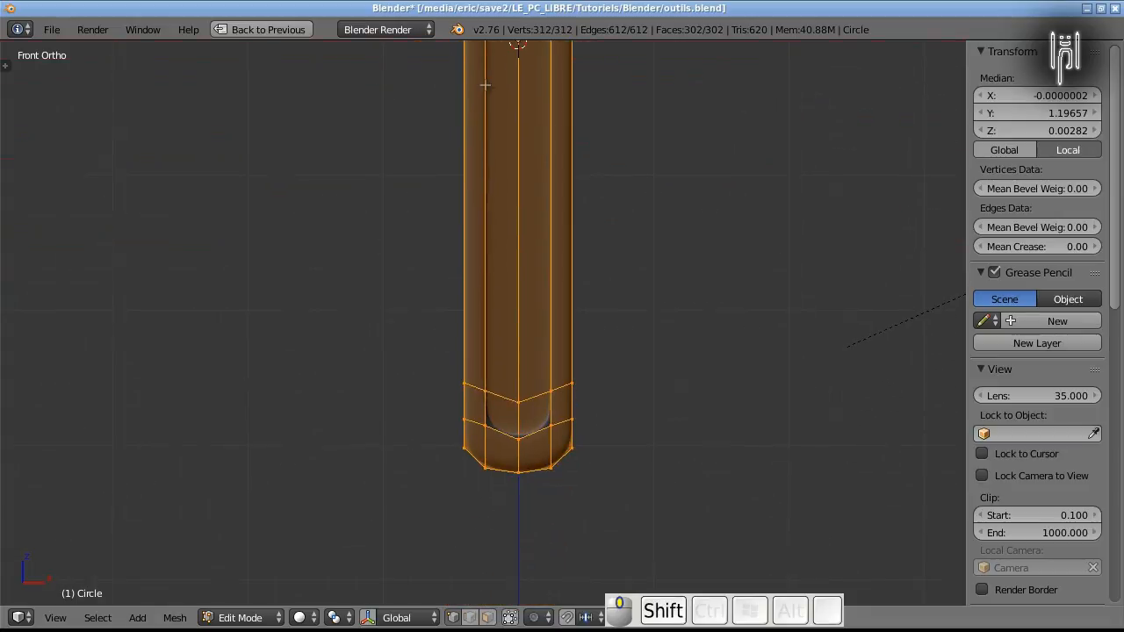
scroll(468, 378, up, 3)
shift+scroll(492, 333, down, 5)
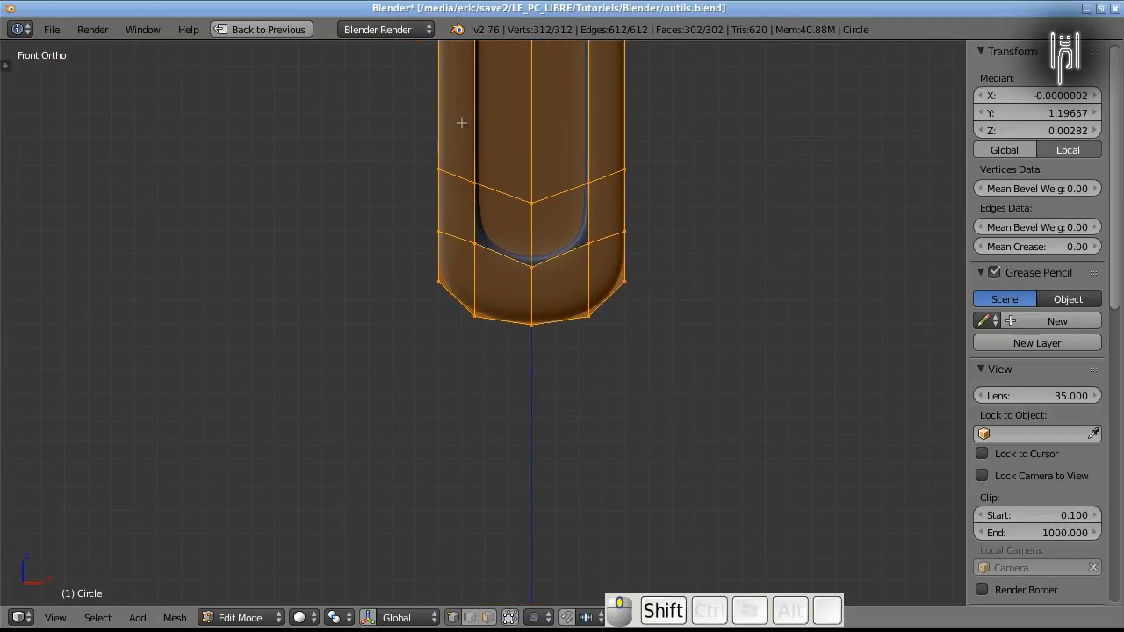
scroll(504, 314, up, 5)
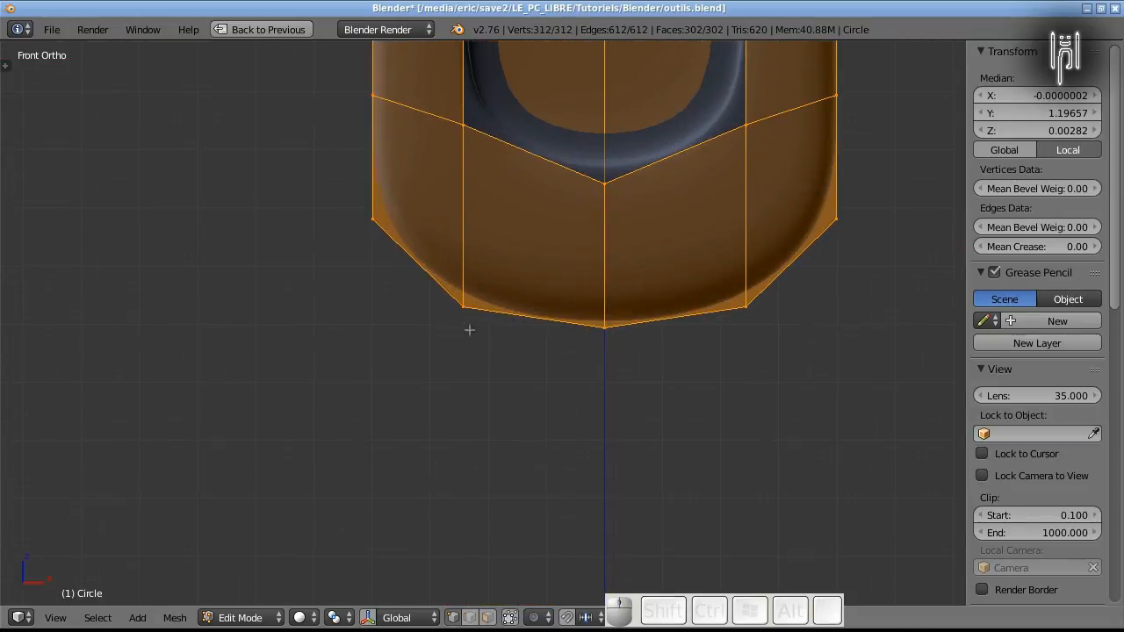
scroll(267, 233, down, 10)
scroll(266, 232, down, 3)
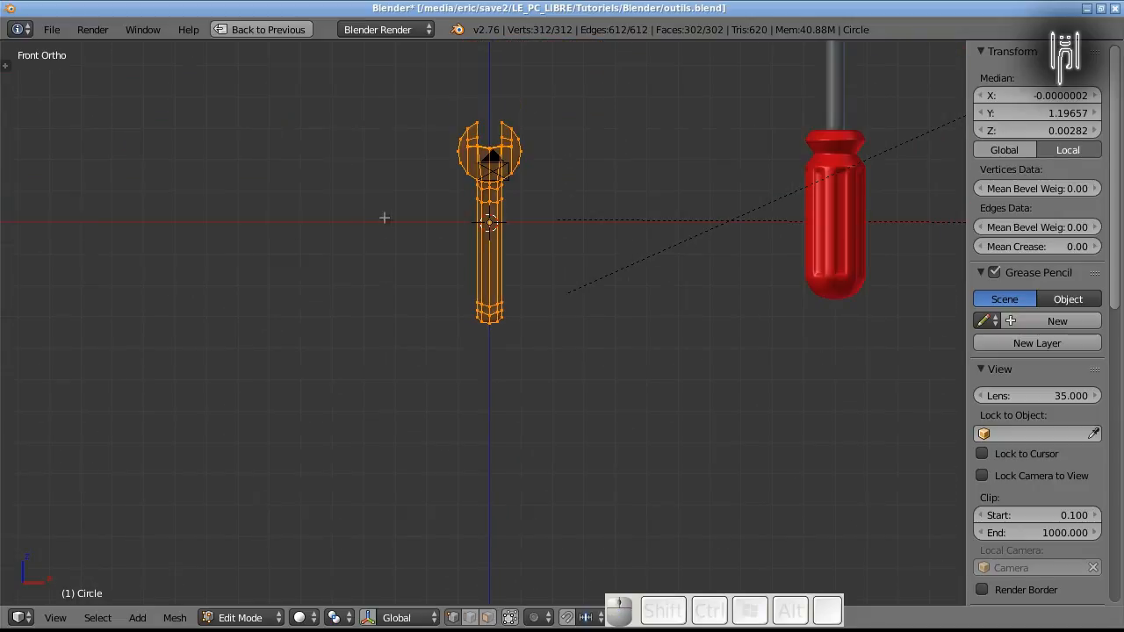
- Return to Object Mode and move the wrench to X -8, clear of the scene centre
key(Tab)
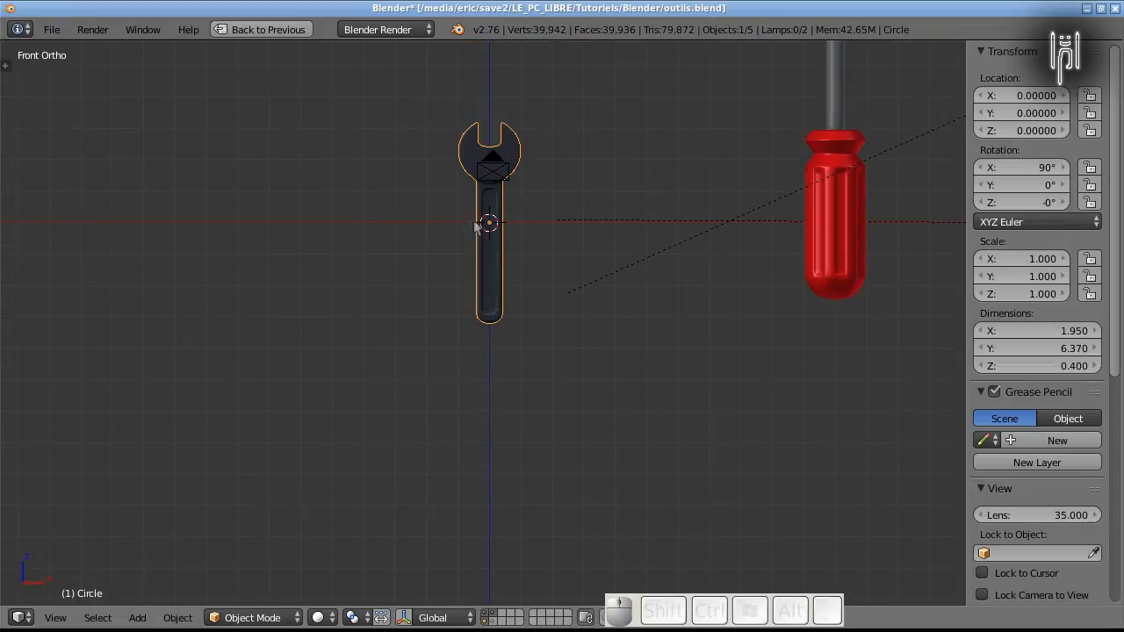
key(g)
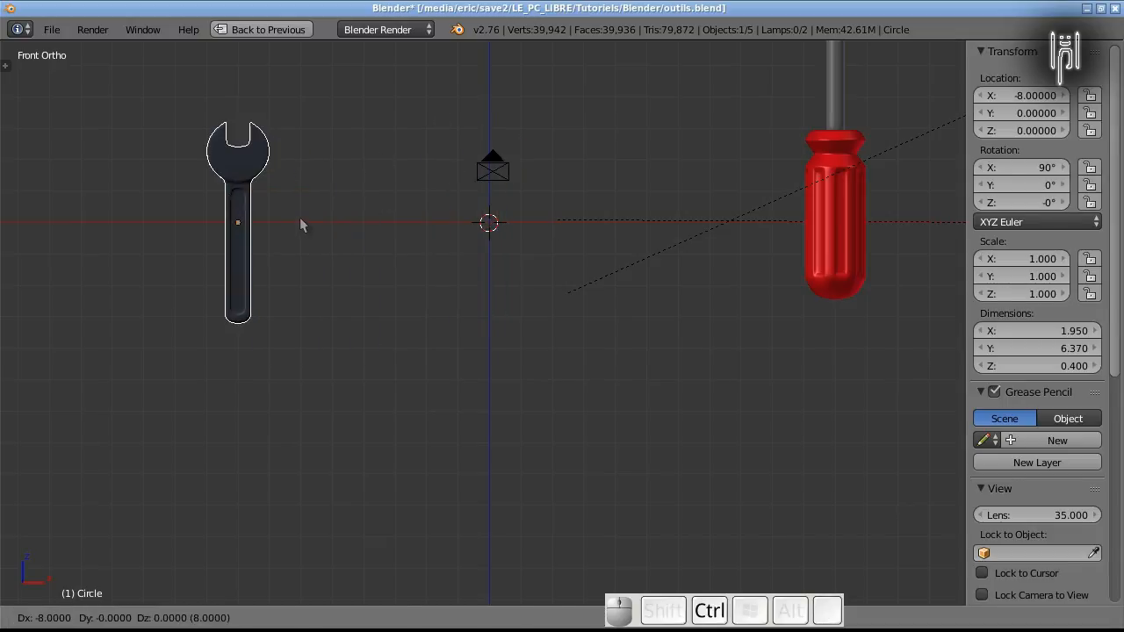
click(299, 224)
- Snap the screwdriver to the 3D cursor at the scene centre
right_click(848, 236)
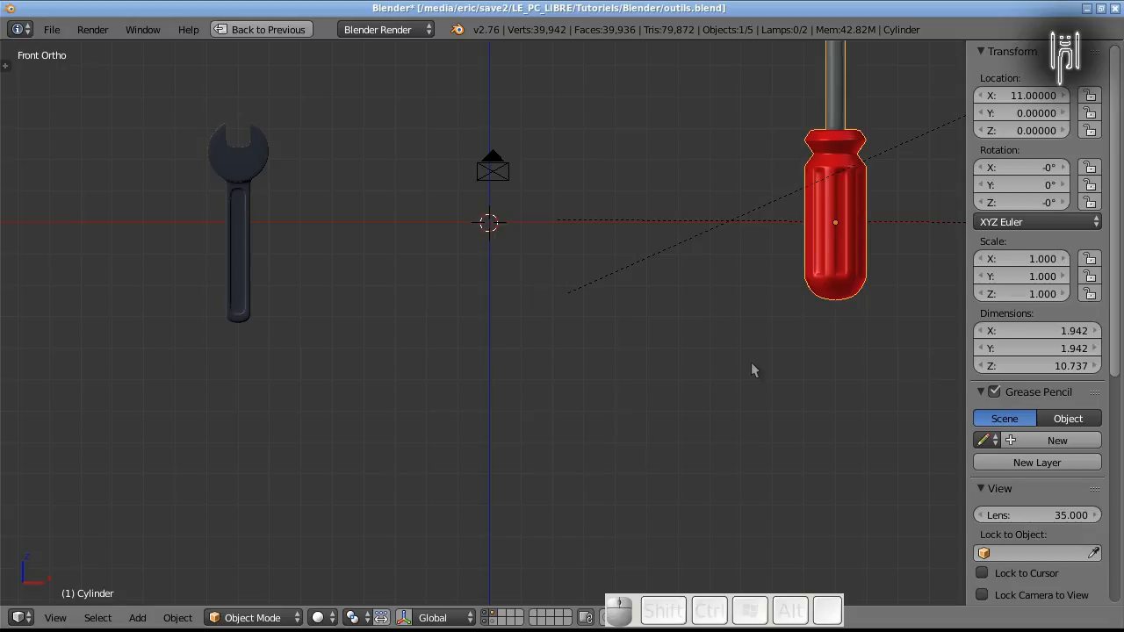
key(shift+s)
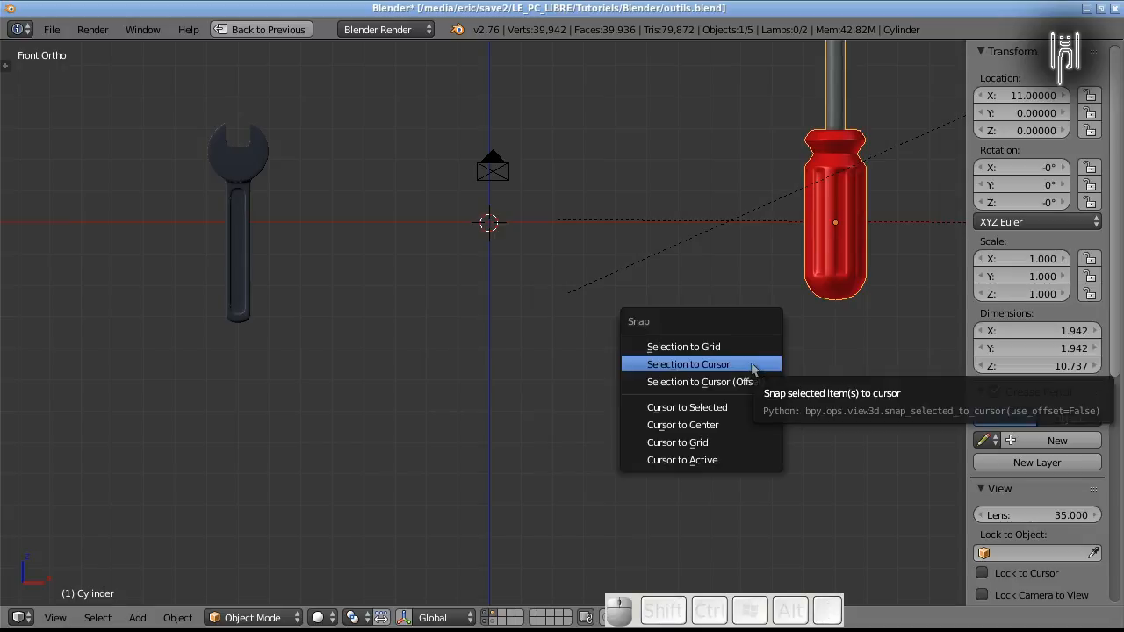
click(748, 364)
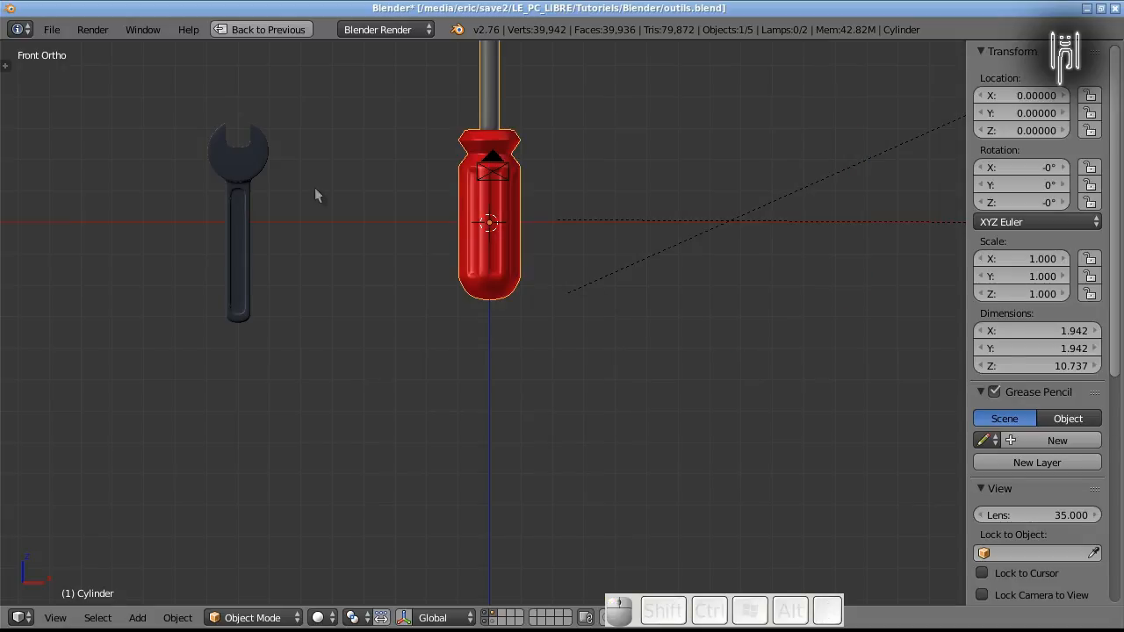
- In Edit Mode, select the screwdriver's whole mesh and move it down 3 units along Z
key(shift)
key(Tab)
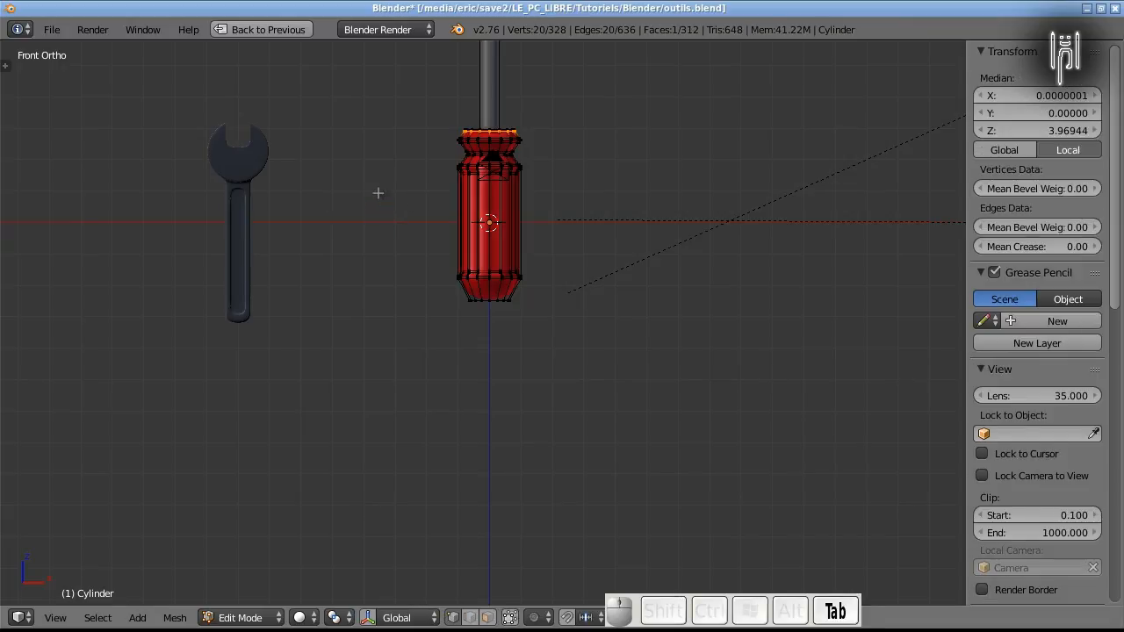
key(a)
key(a)
key(shift)
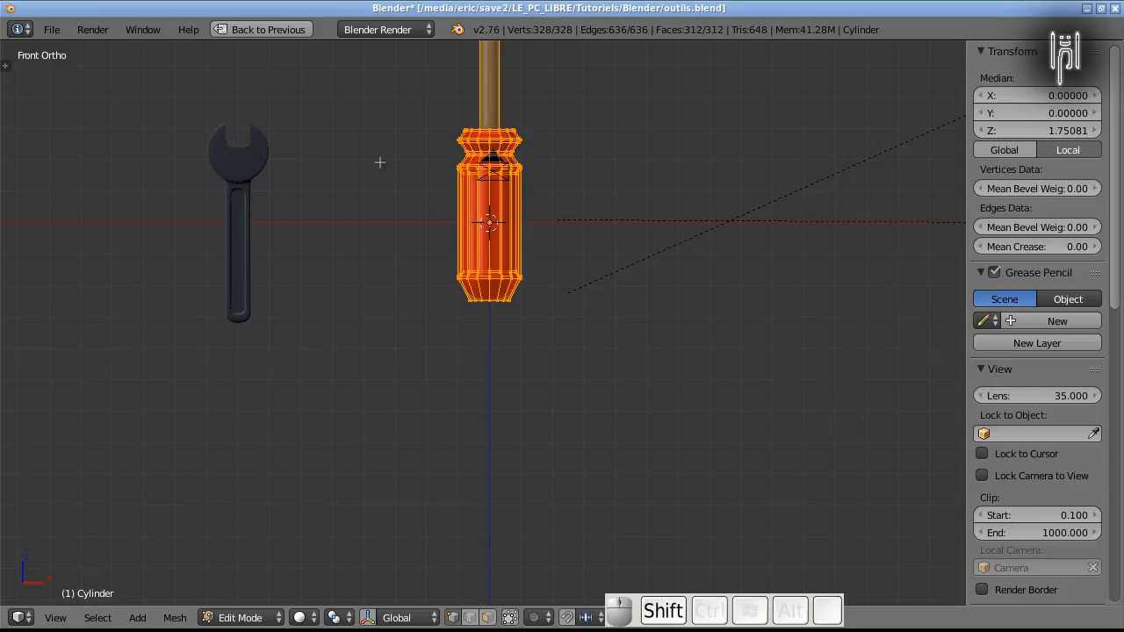
key(g)
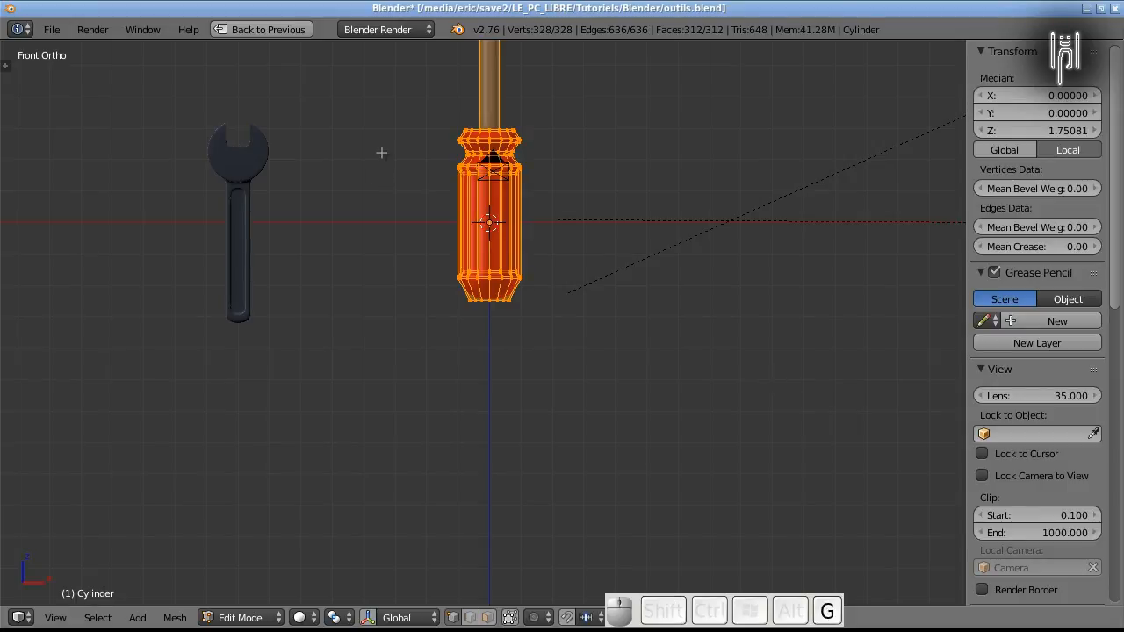
key(z)
key(ctrl)
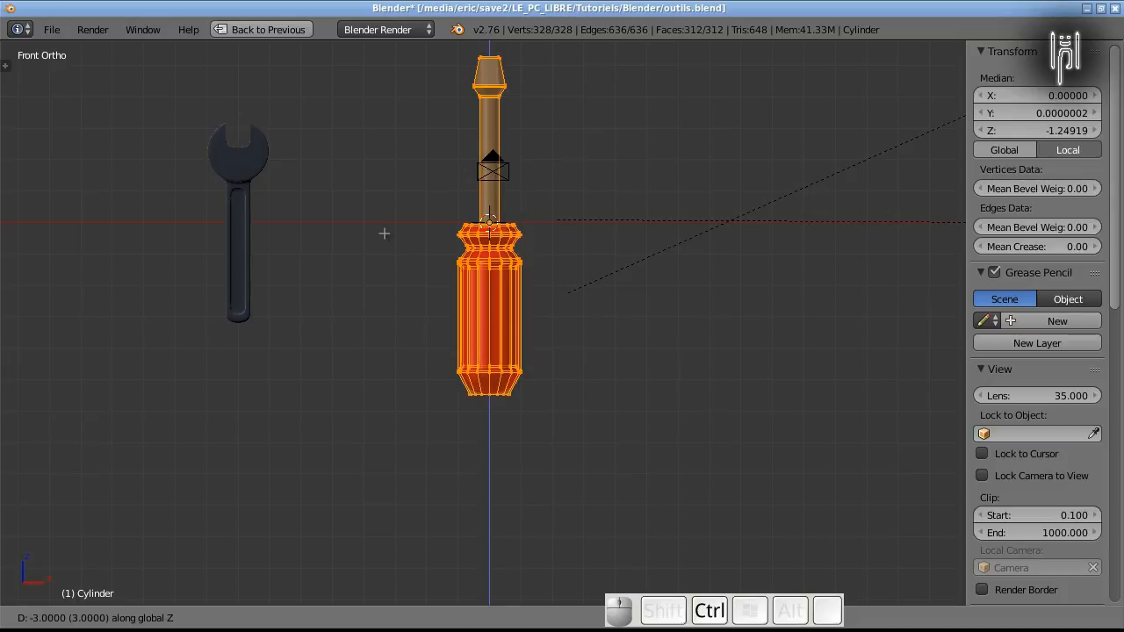
click(384, 232)
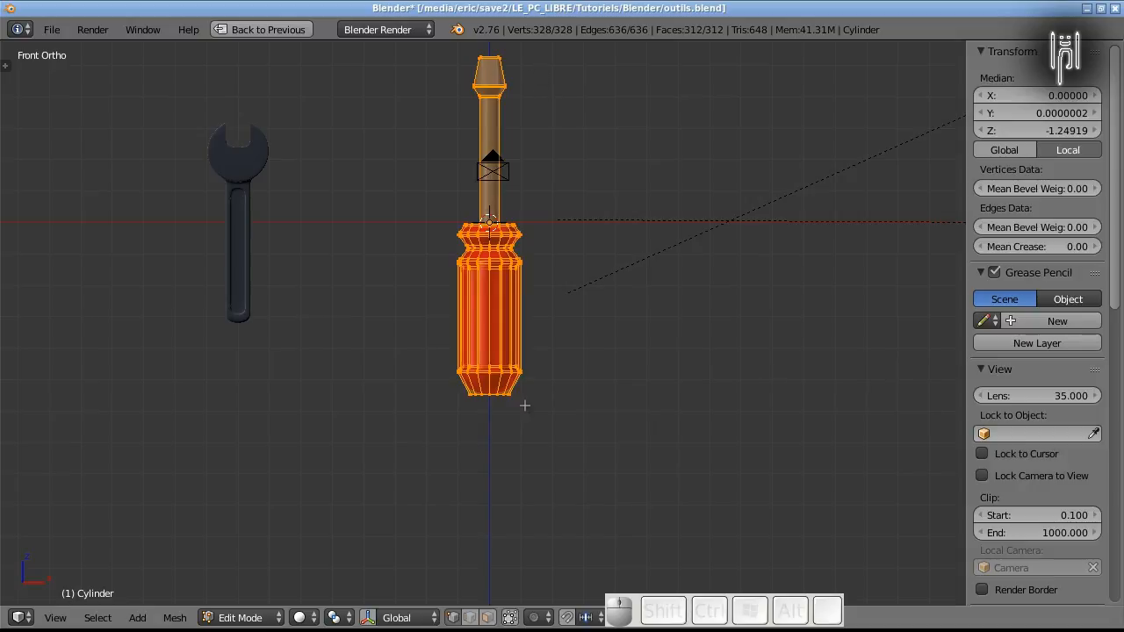
- Compare the screwdriver's two ends, raise its whole mesh 0.1 along Z and return to Object Mode
scroll(491, 426, up, 1)
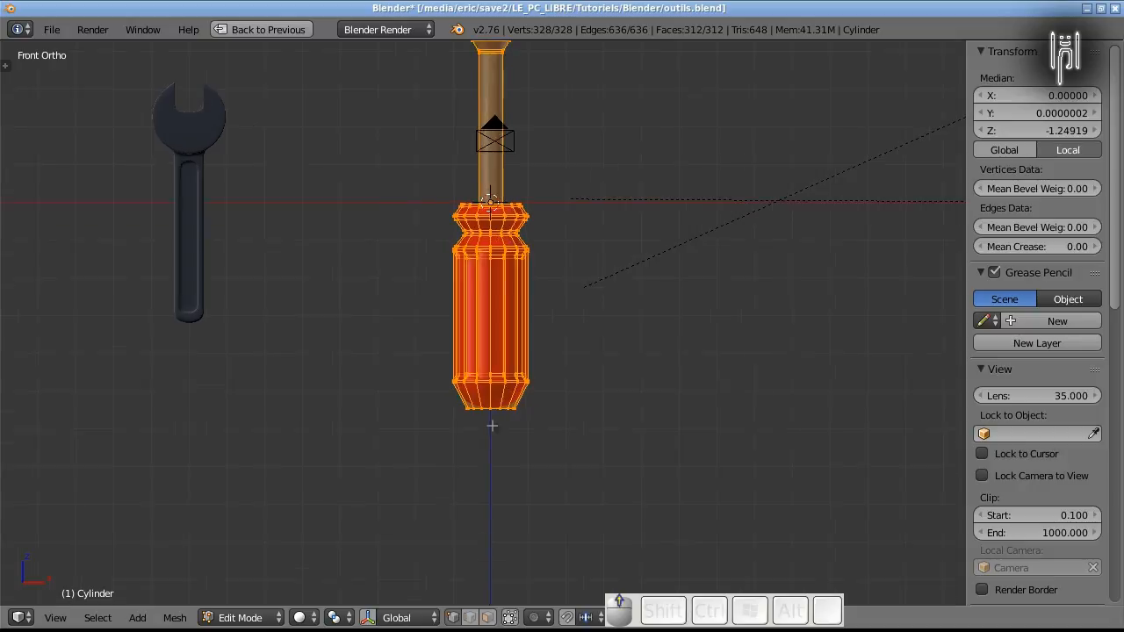
scroll(492, 426, up, 4)
scroll(491, 426, up, 1)
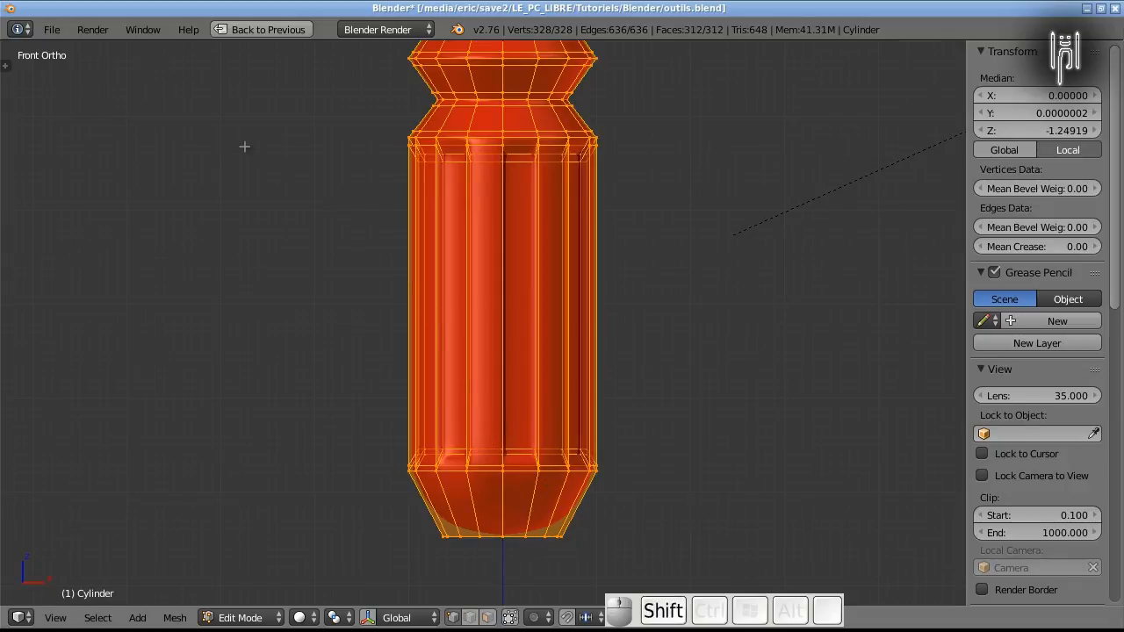
shift+middle_drag(312, 213, 314, 499)
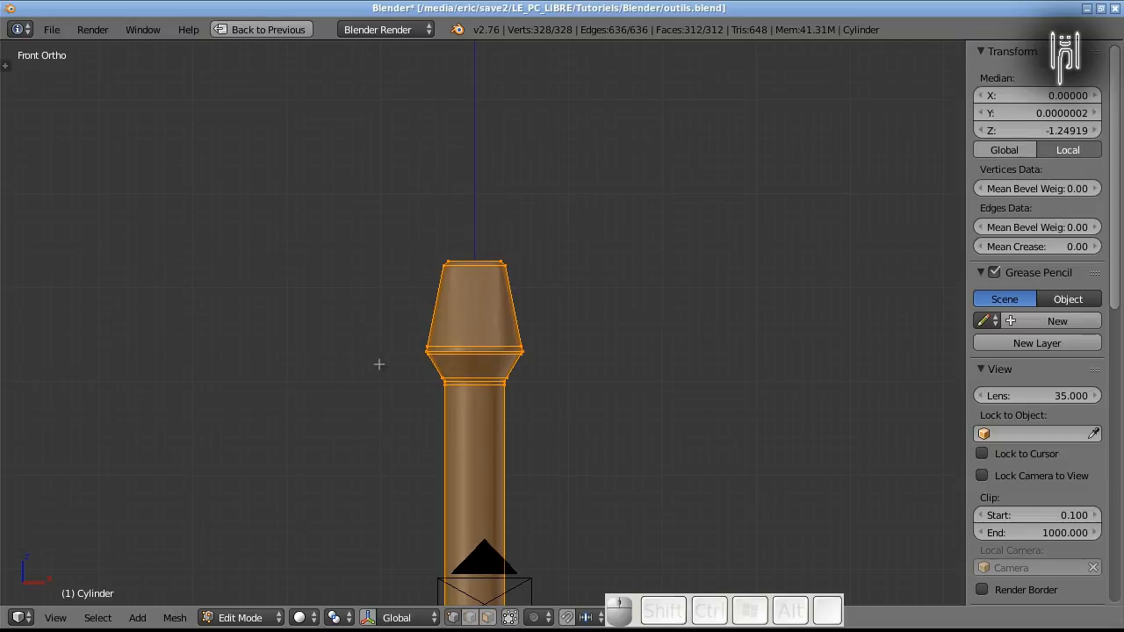
key(g)
key(z)
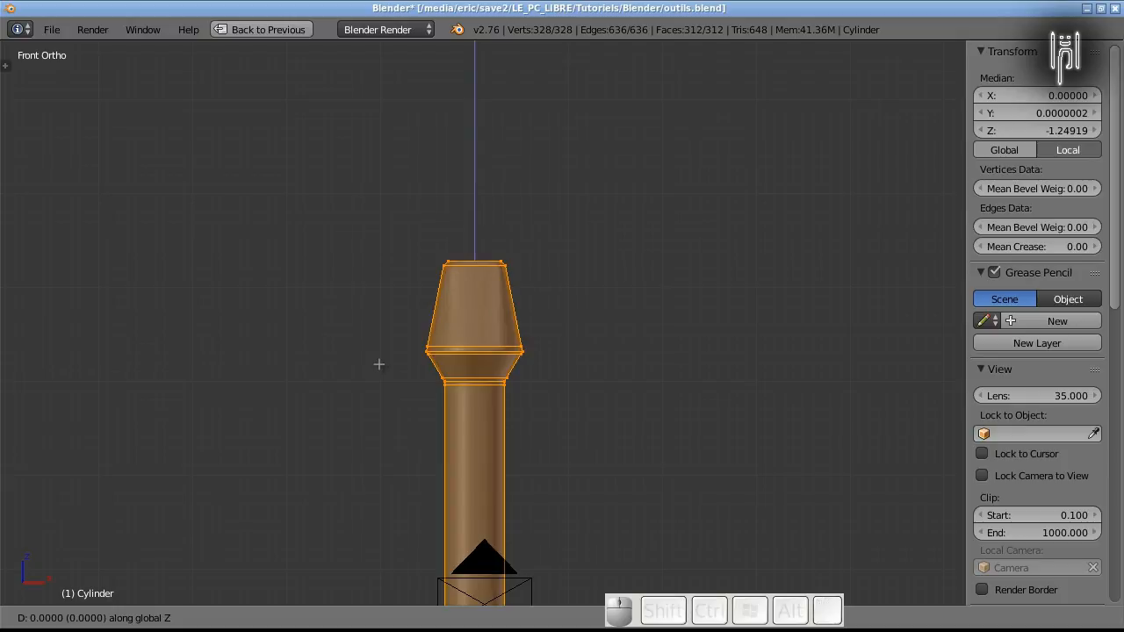
click(378, 358)
scroll(369, 324, down, 6)
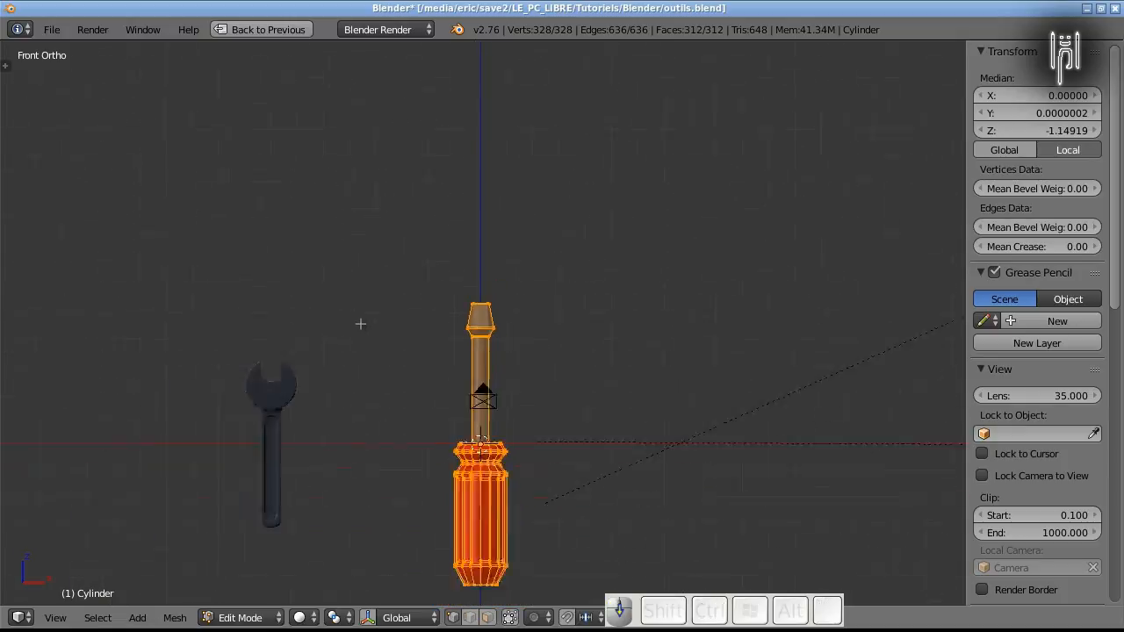
shift+middle_drag(411, 421, 389, 319)
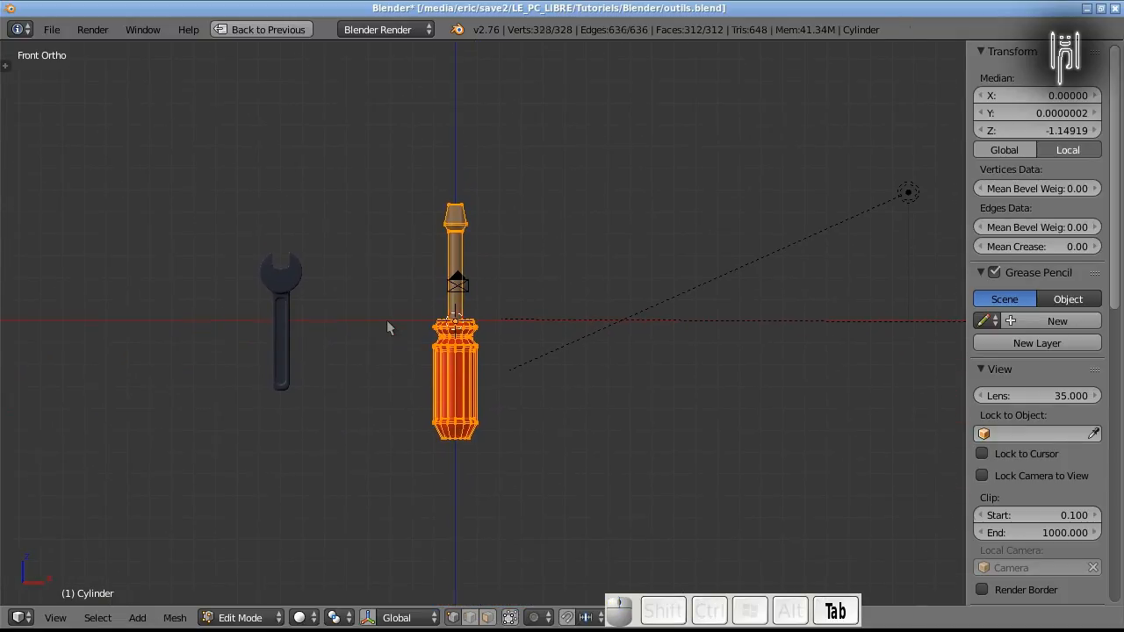
key(Tab)
scroll(359, 347, up, 2)
scroll(349, 348, down, 1)
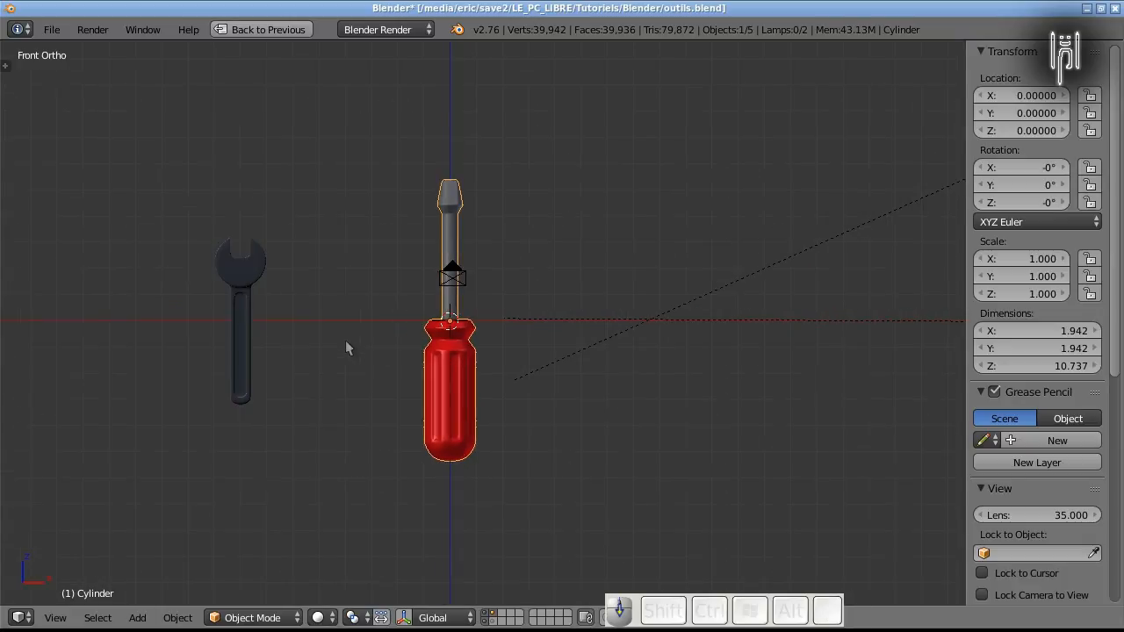
- Snap the wrench to the 3D cursor so it overlaps the screwdriver
right_click(247, 335)
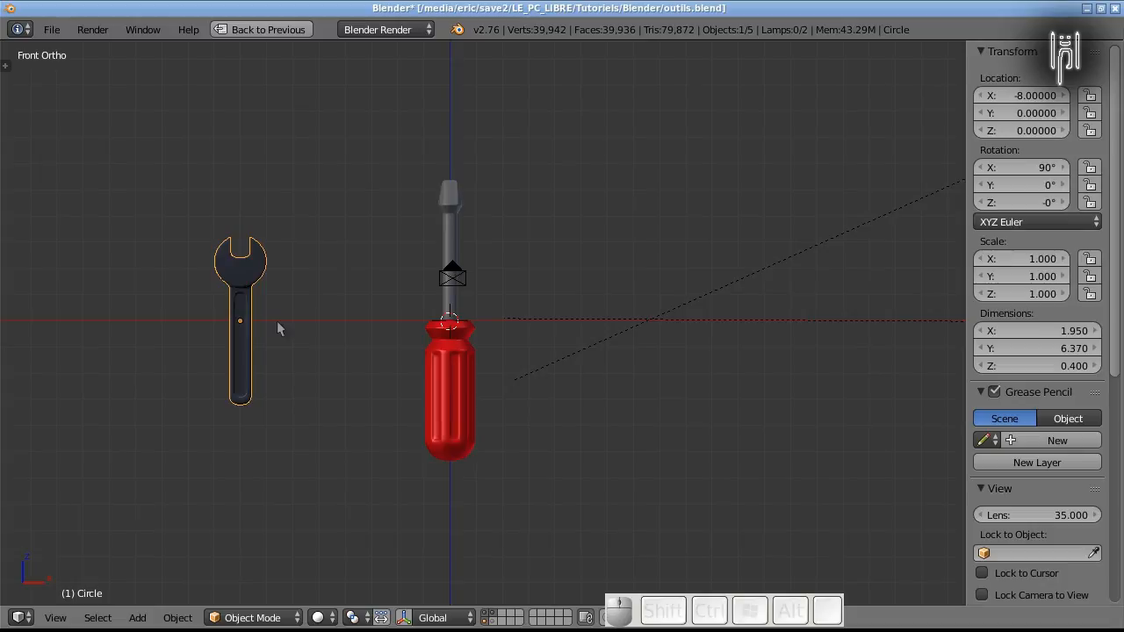
key(g)
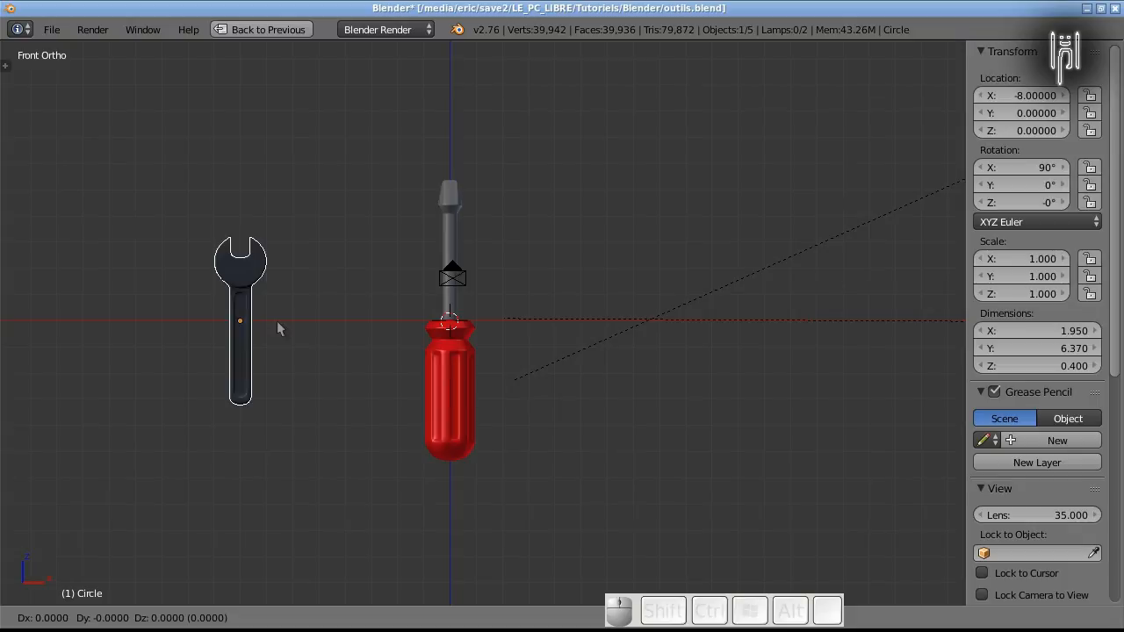
key(Escape)
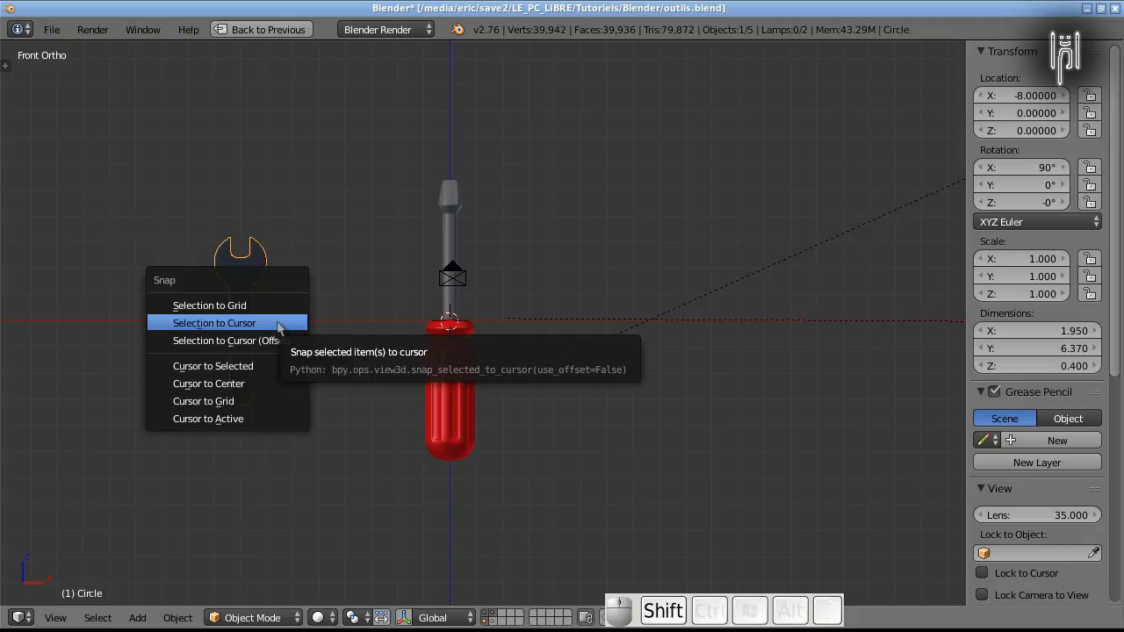
click(278, 326)
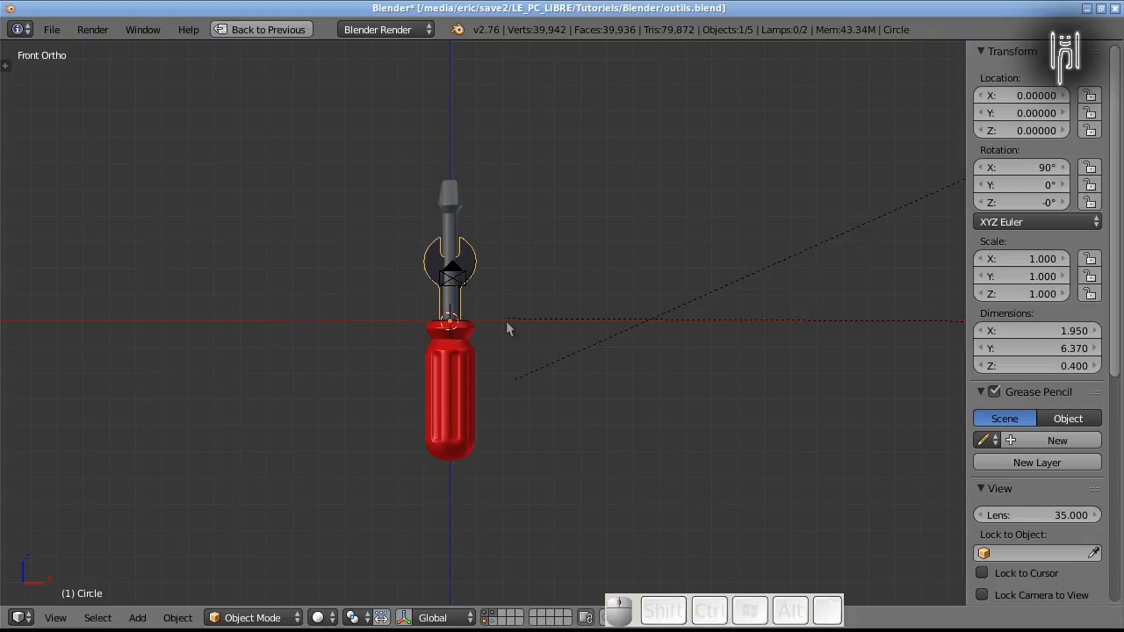
- Scale the wrench uniformly to 1.66 to match the screwdriver's length
key(s)
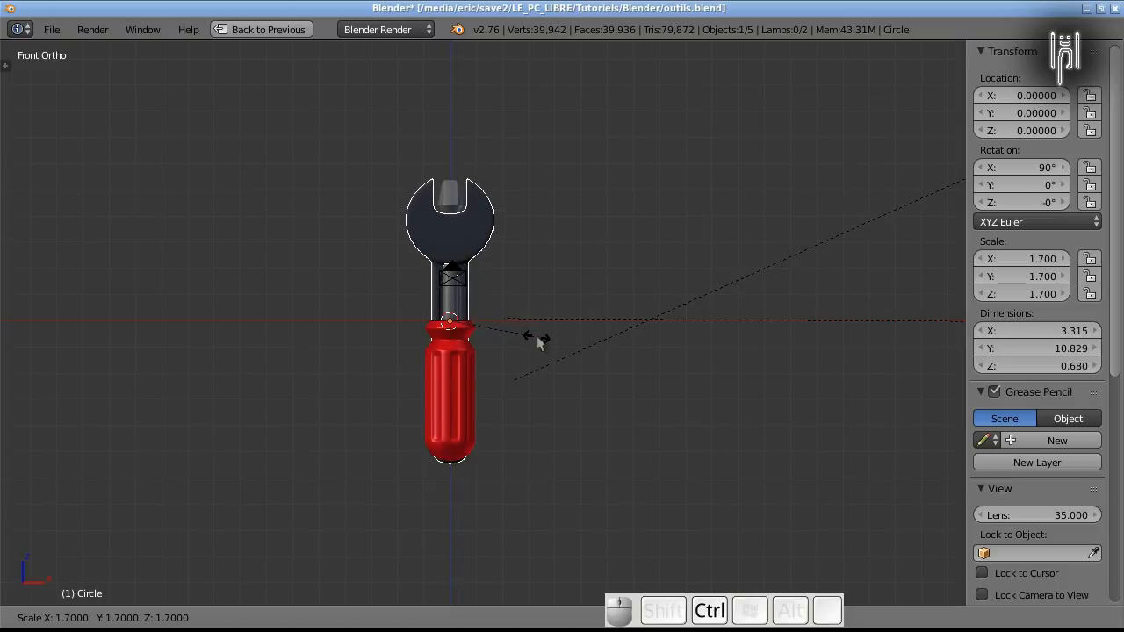
key(shift)
ctrl+shift+click(523, 324)
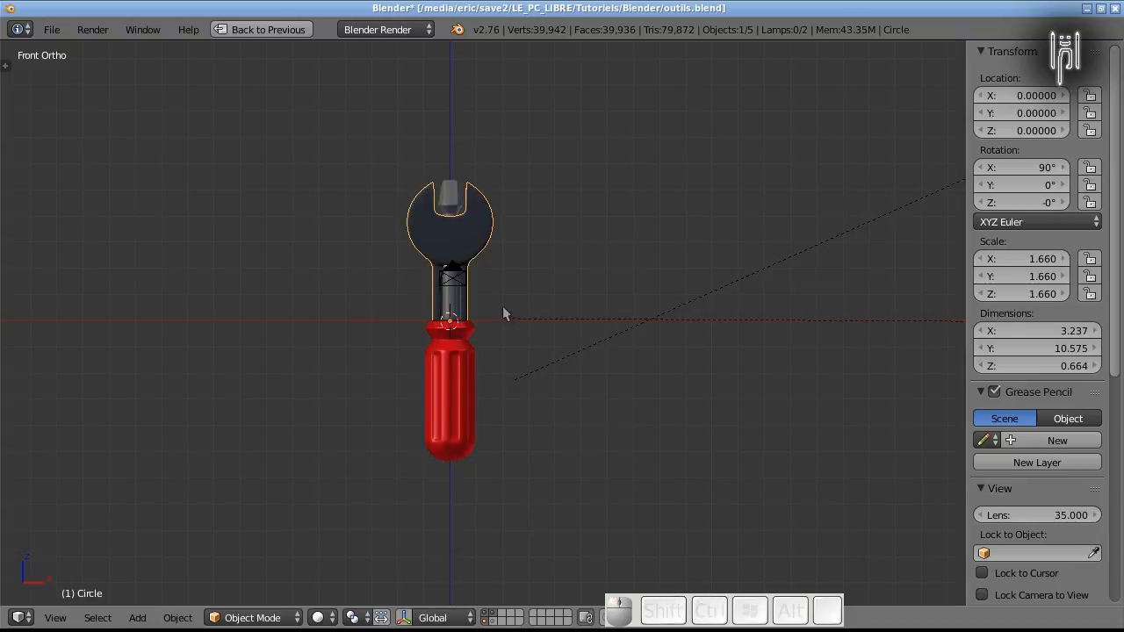
- Move the wrench to X -3, beside the screwdriver
key(g)
key(ctrl)
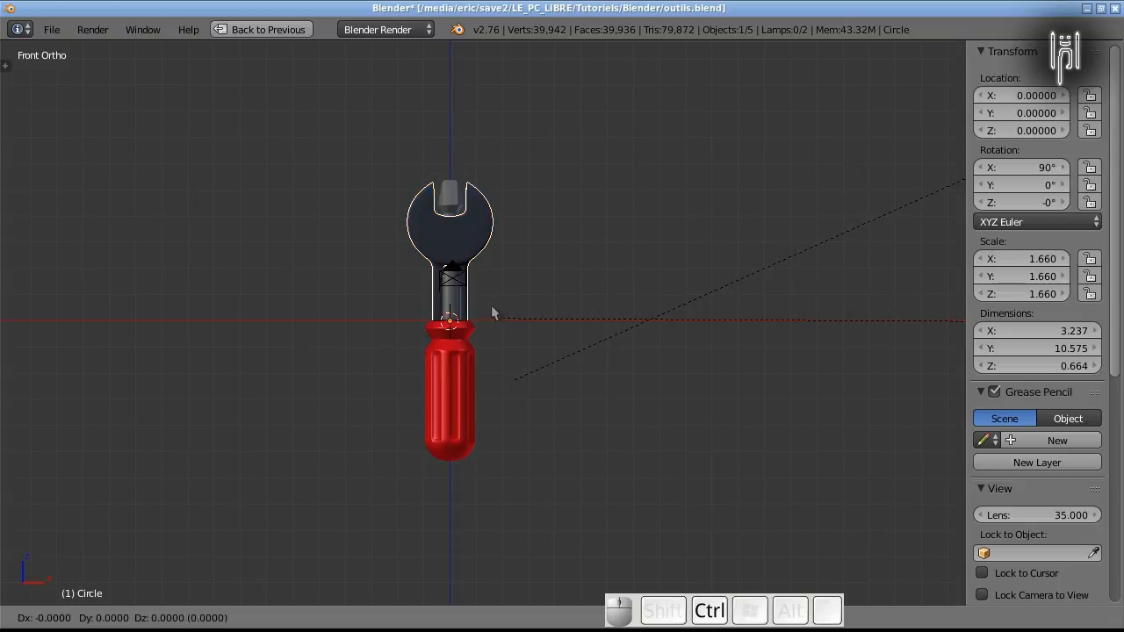
ctrl+click(427, 321)
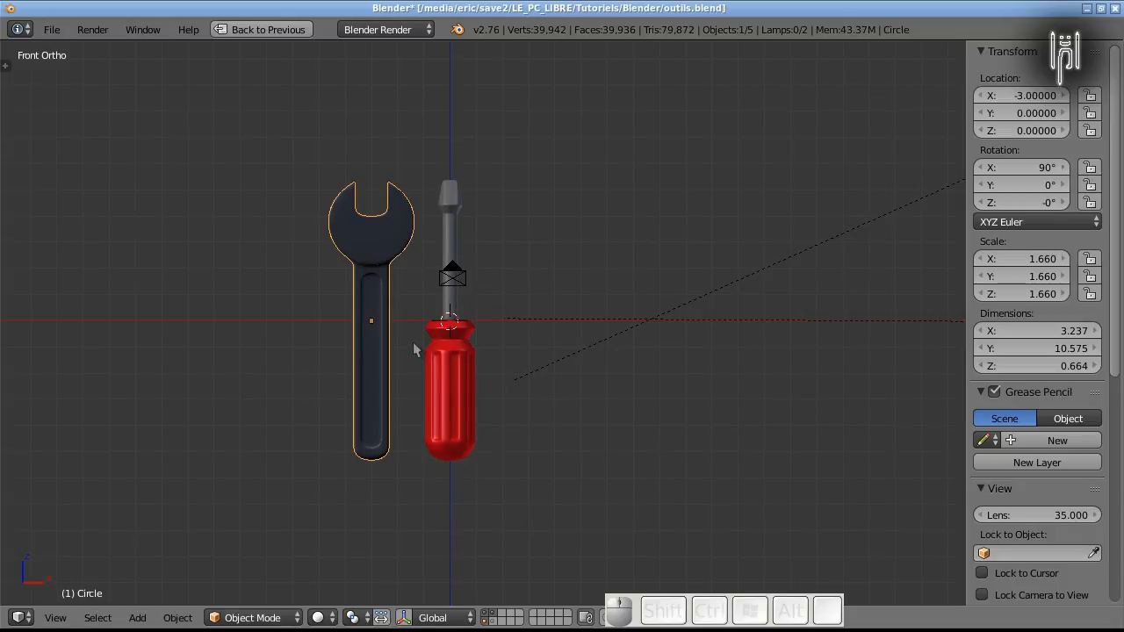
- Rotate the wrench 25° around Y in the front view
key(r)
key(ctrl)
mouse_move(463, 359)
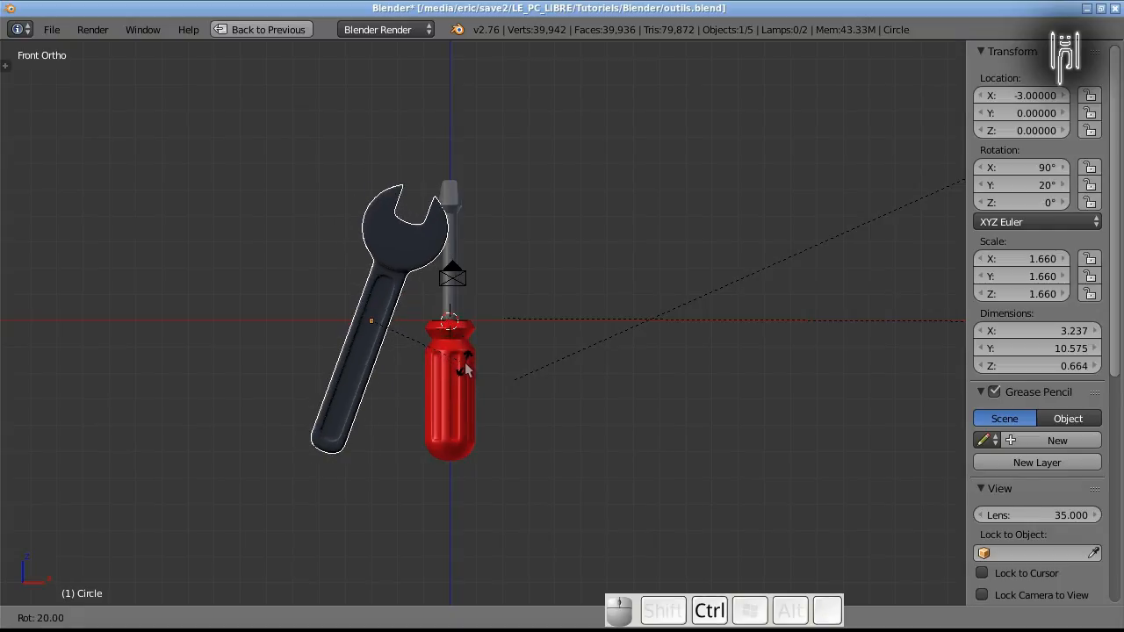
click(472, 376)
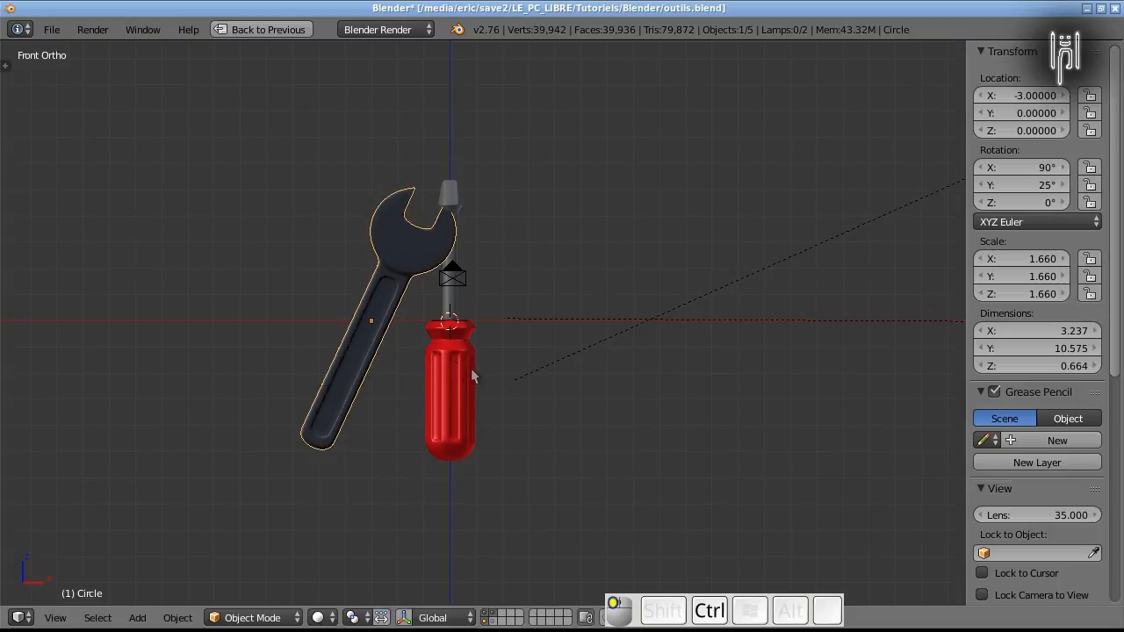
- Rotate the screwdriver -25° around Y so that it leans opposite to the wrench
right_click(471, 376)
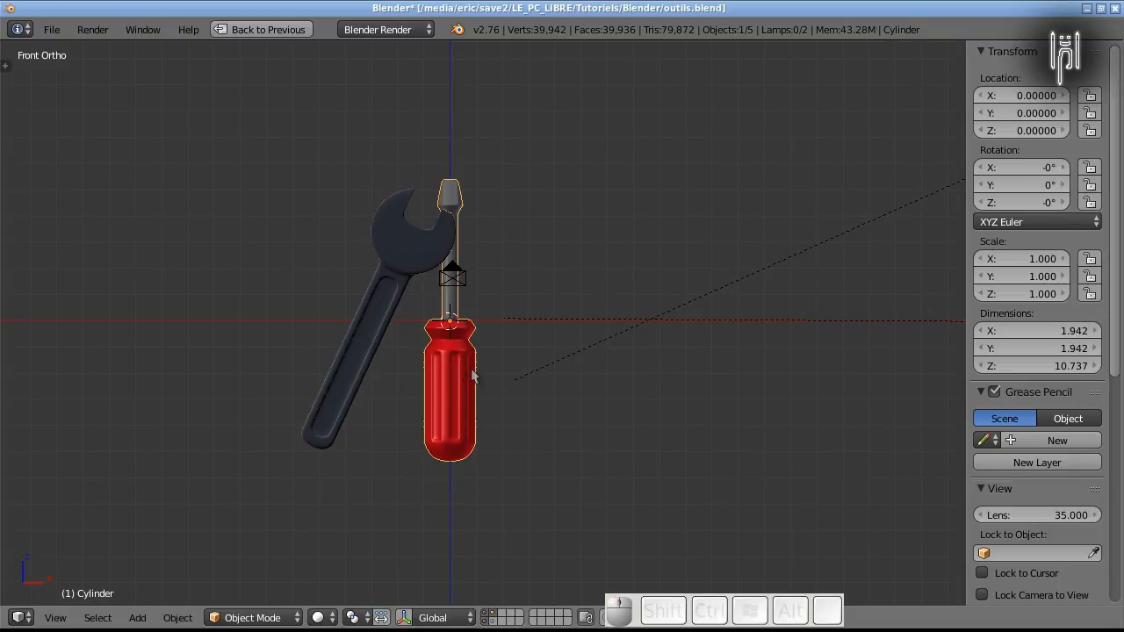
key(r)
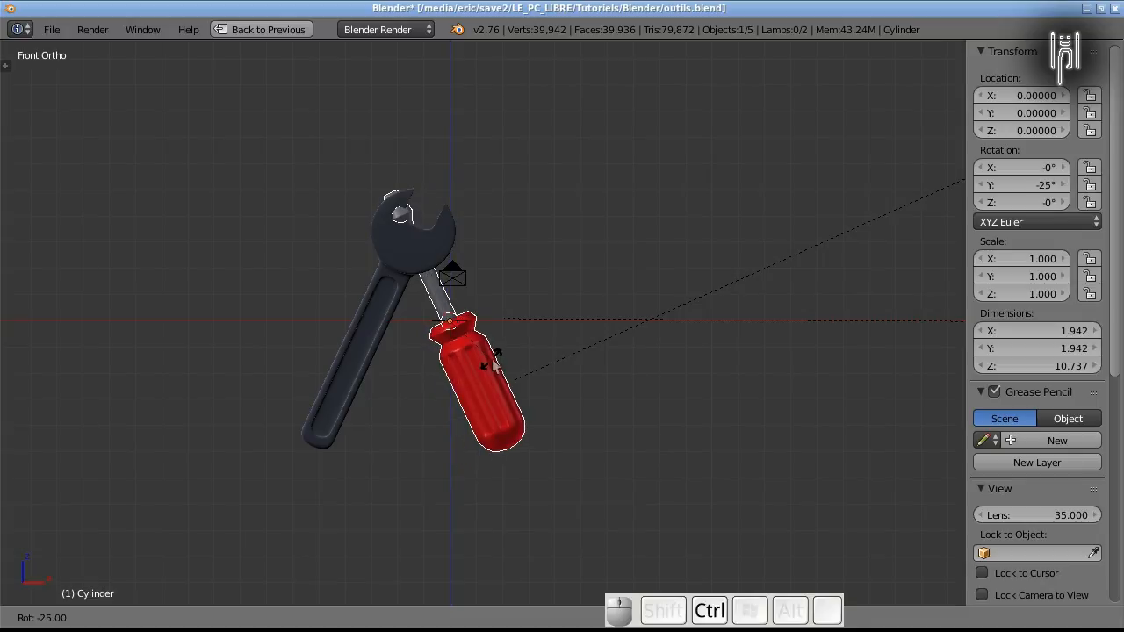
click(495, 364)
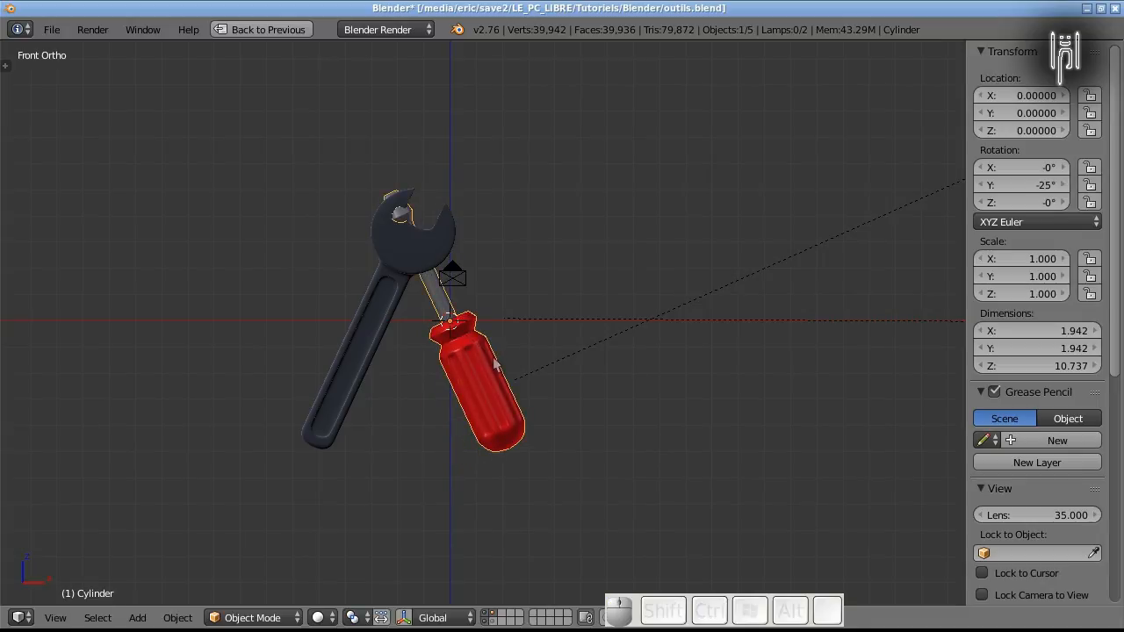
- Select both tools and snap them to the 3D cursor so they cross at the origin
key(shift)
shift+right_click(353, 364)
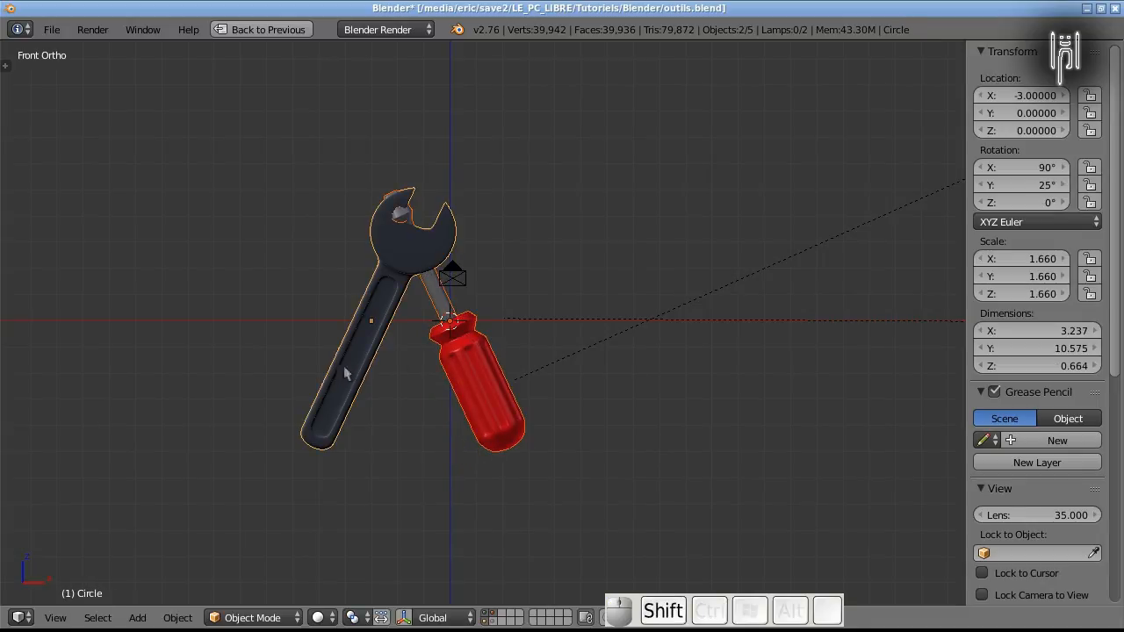
key(shift+s)
click(251, 307)
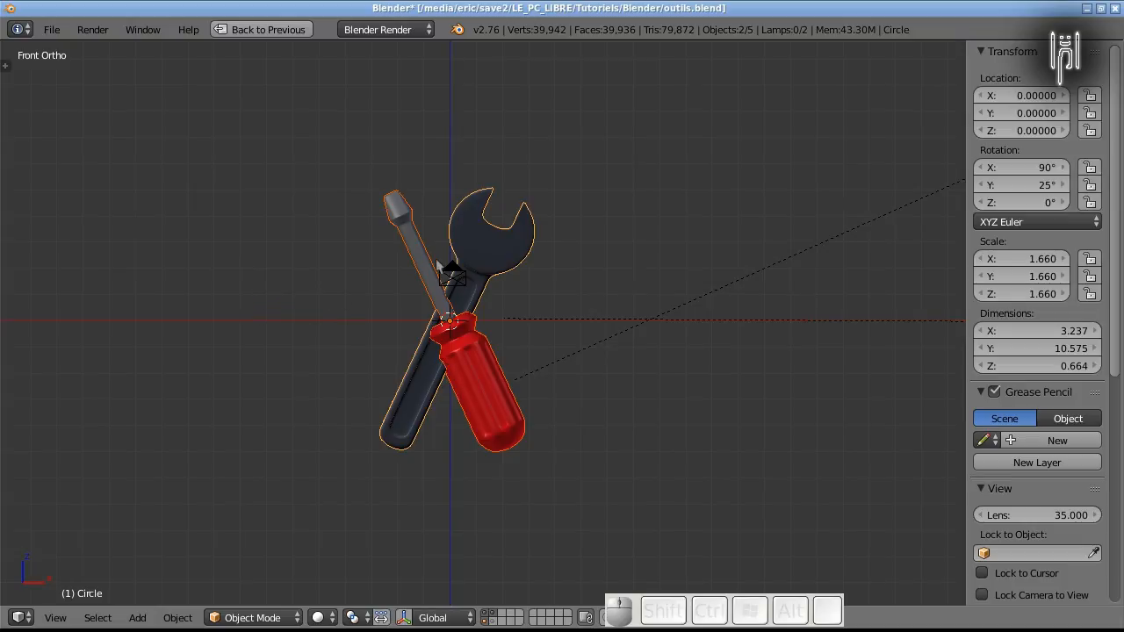
middle_drag(289, 354, 148, 414)
scroll(738, 246, up, 4)
shift+middle_drag(736, 245, 319, 353)
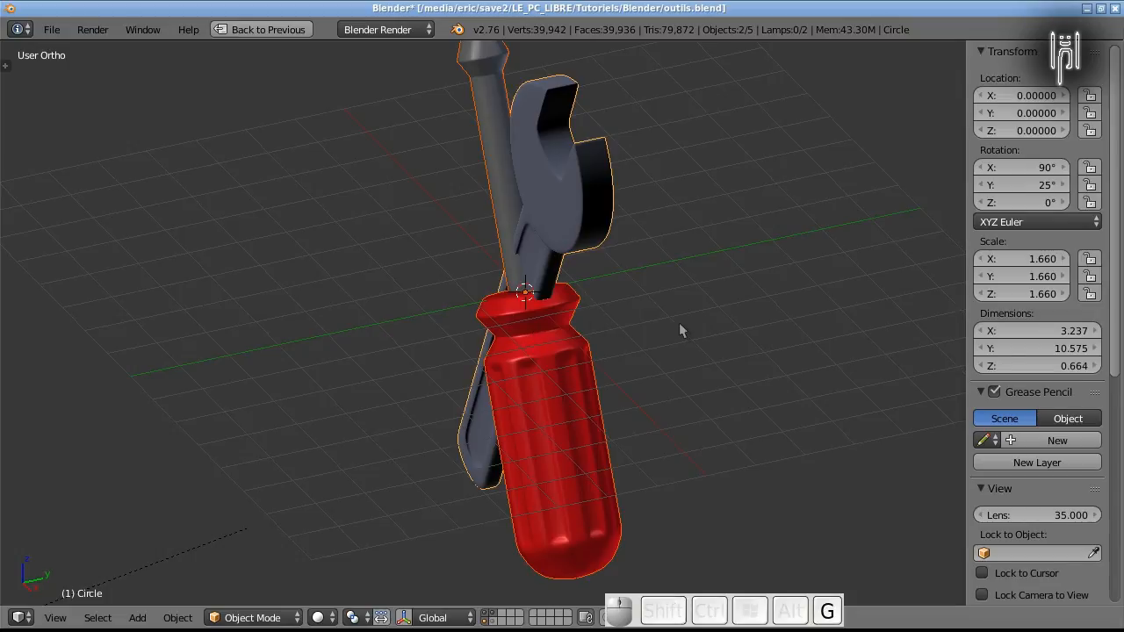
key(g)
key(y)
key(ctrl)
key(shift)
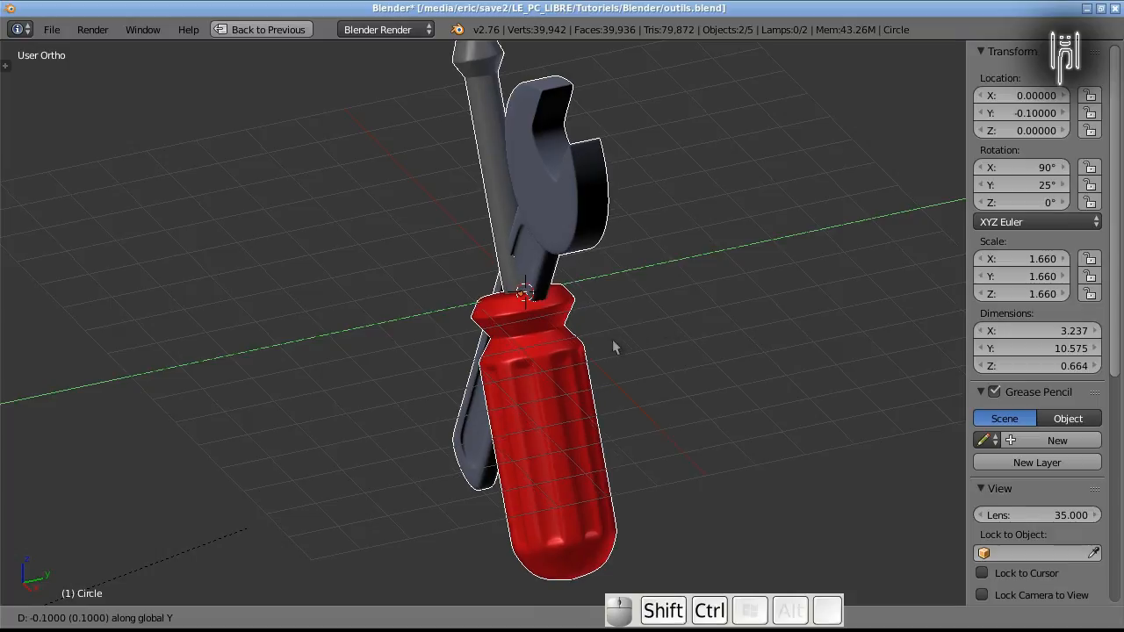
key(Escape)
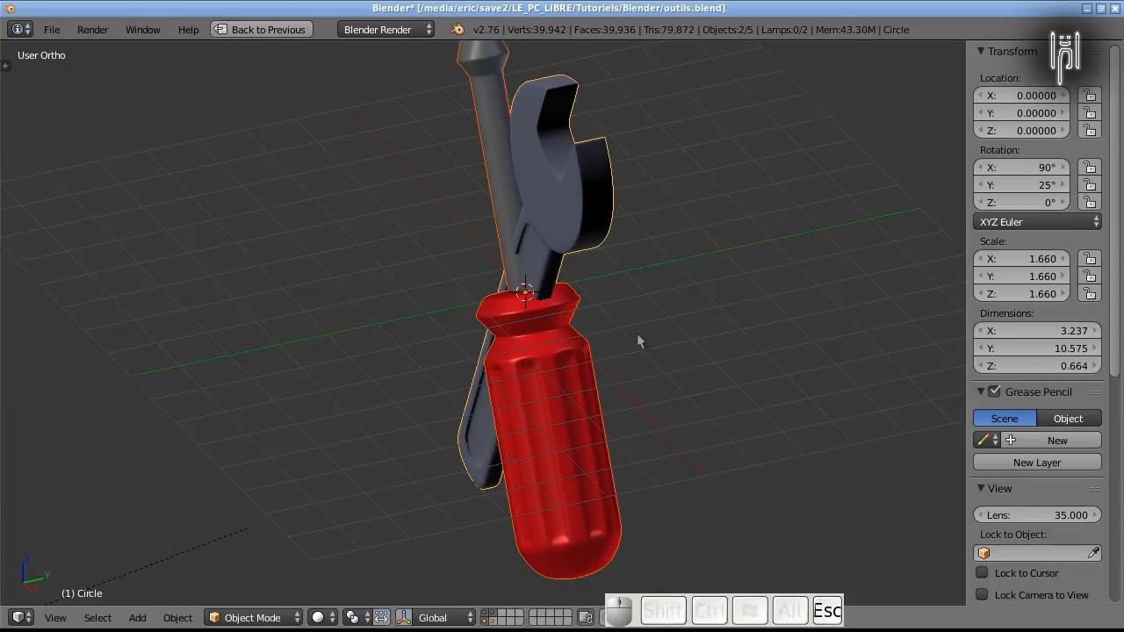
- Move only the screwdriver along Y to -2, in front of the wrench
right_click(604, 422)
key(g)
key(y)
key(ctrl)
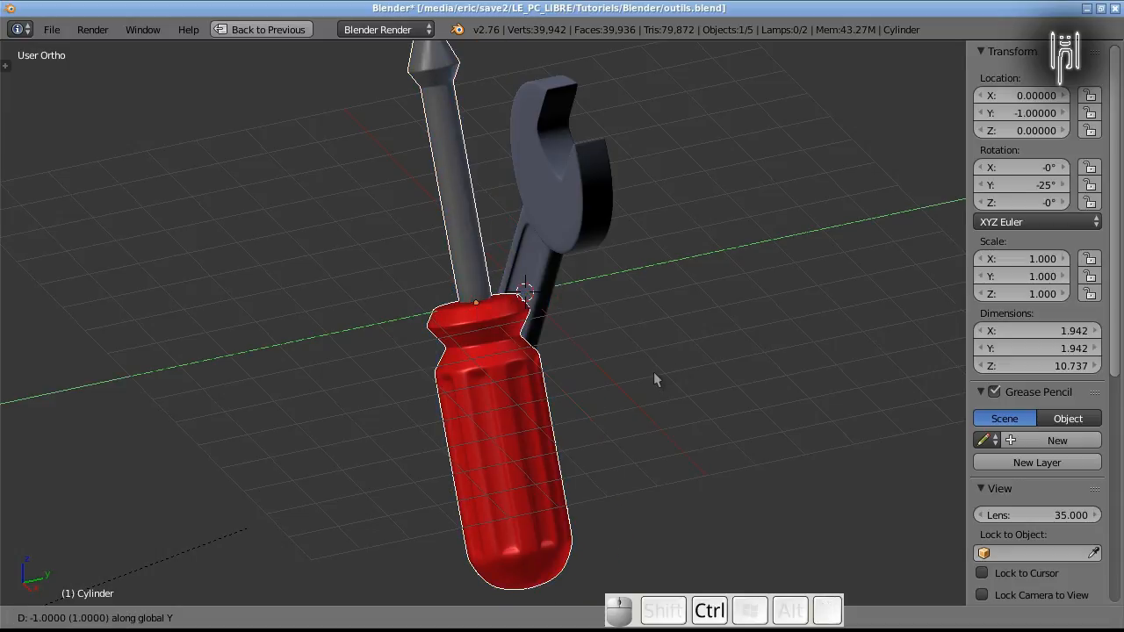
key(shift)
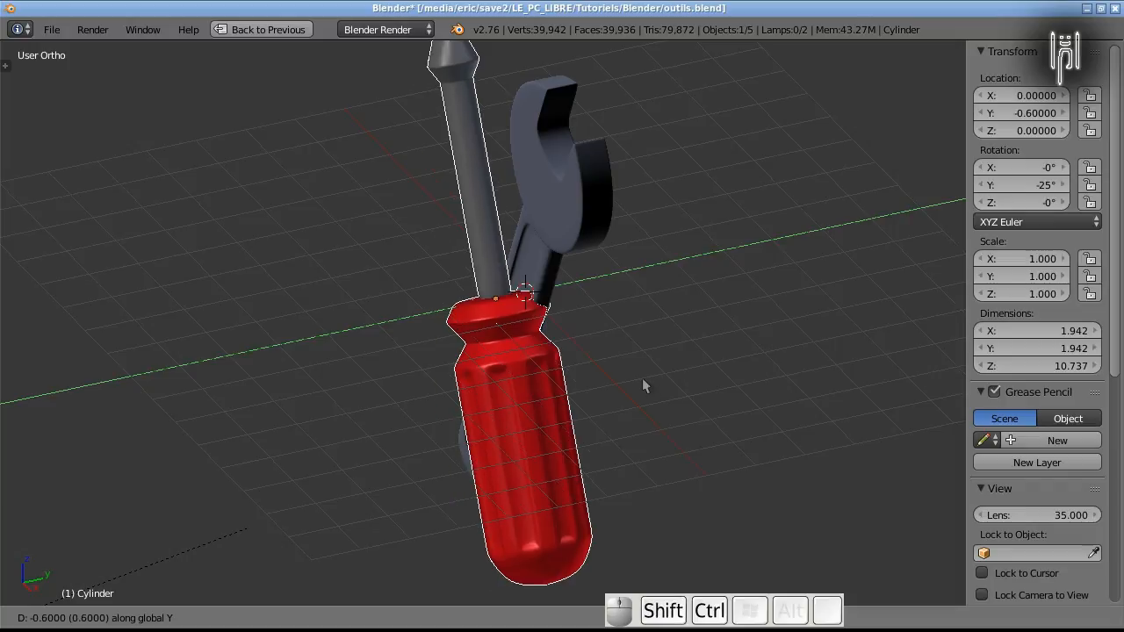
key(shift)
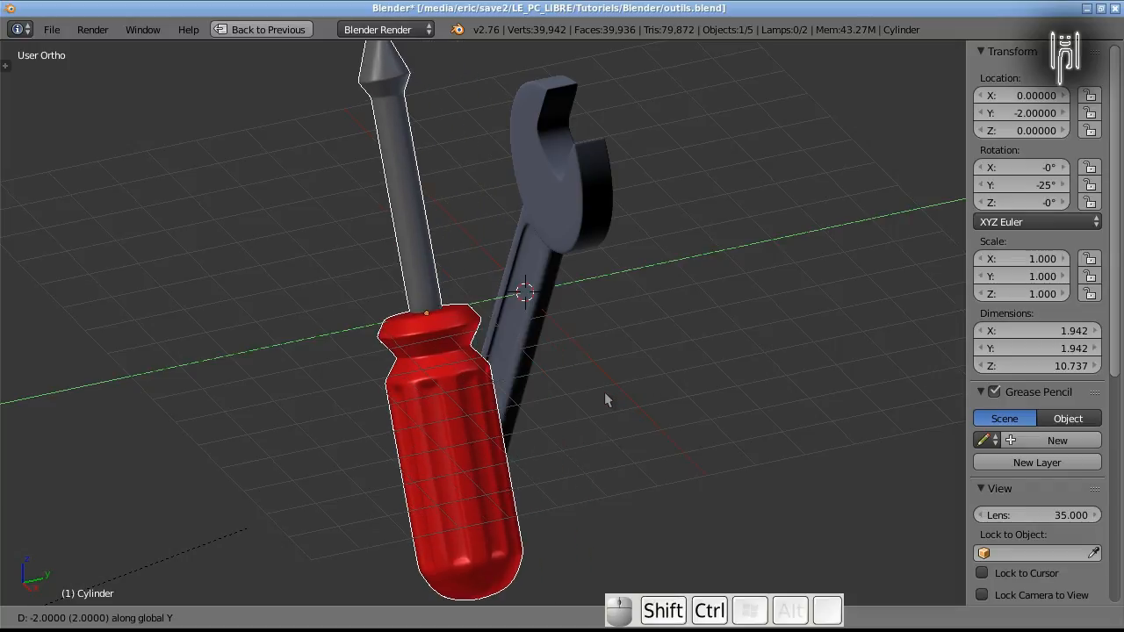
ctrl+shift+click(604, 400)
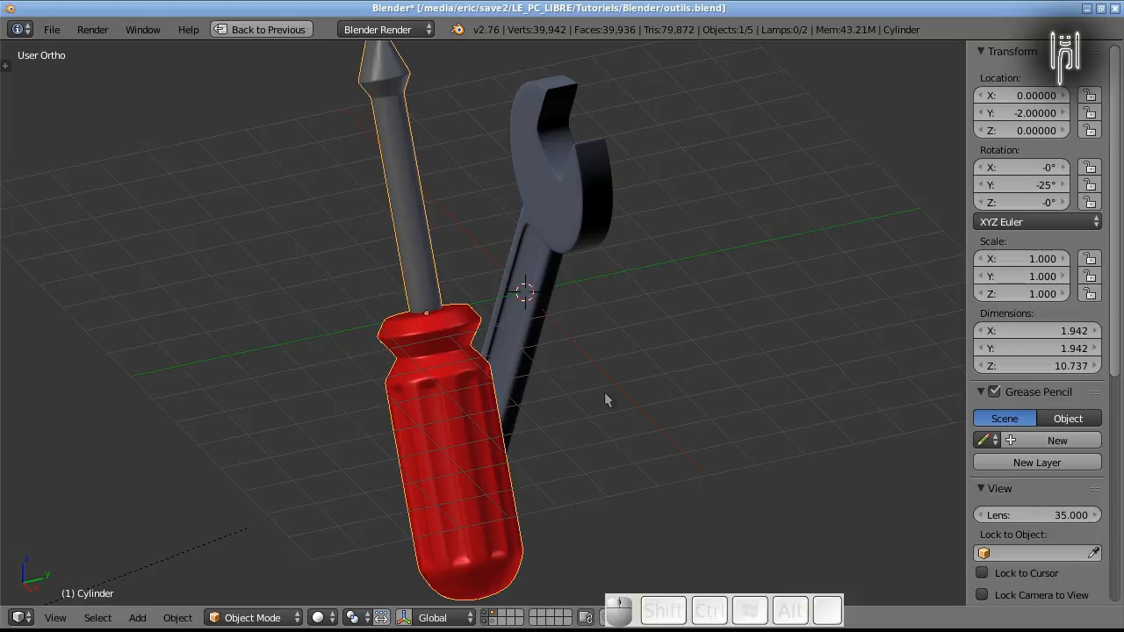
- Look at the crossed tools through the camera, render the image to check it, and return to the 3D view
key(KP_1)
scroll(567, 349, down, 2)
scroll(558, 325, down, 2)
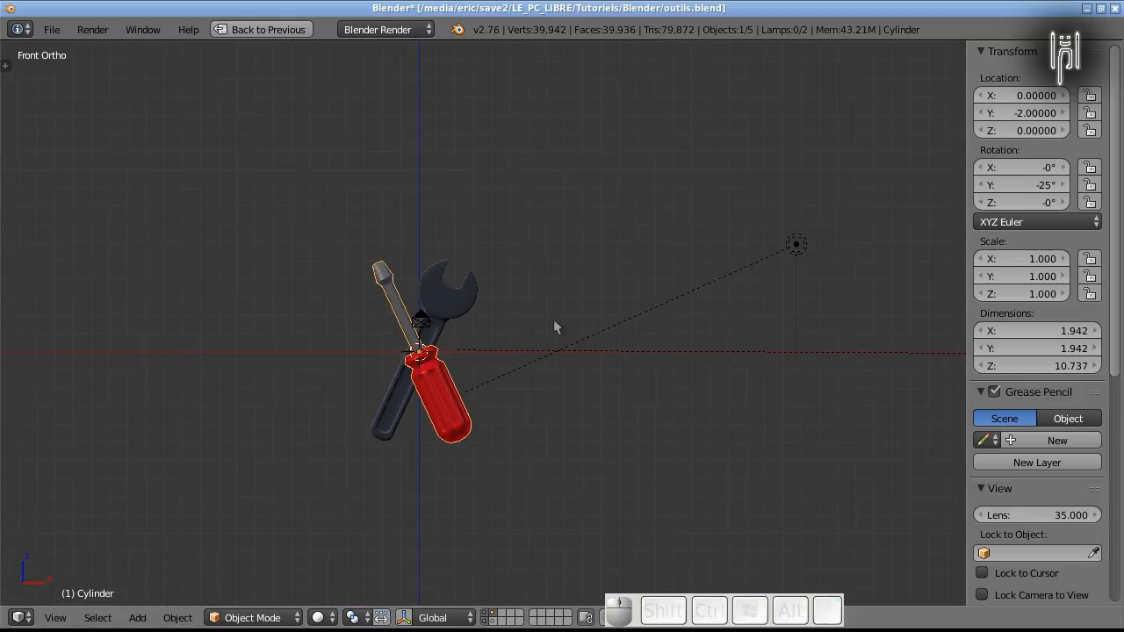
key(KP_0)
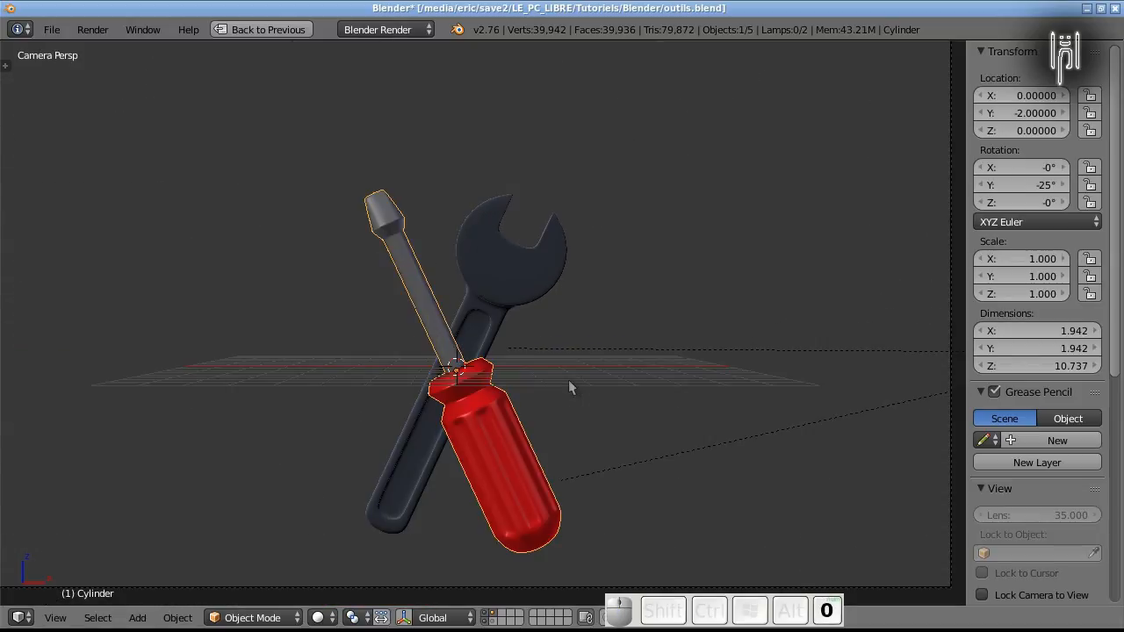
scroll(569, 383, down, 2)
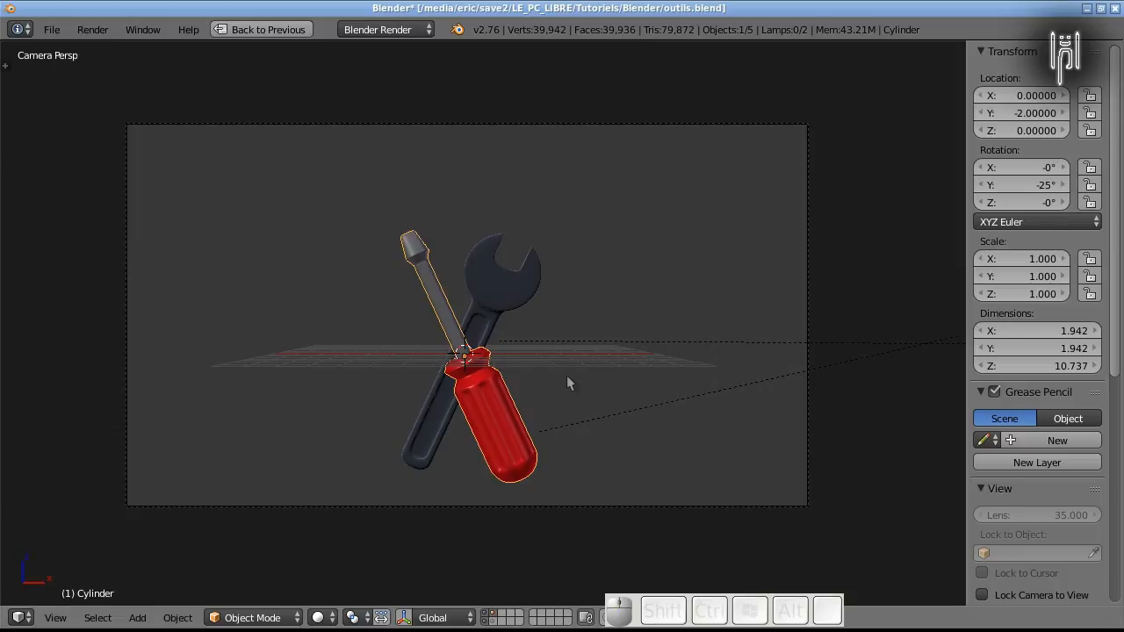
key(F12)
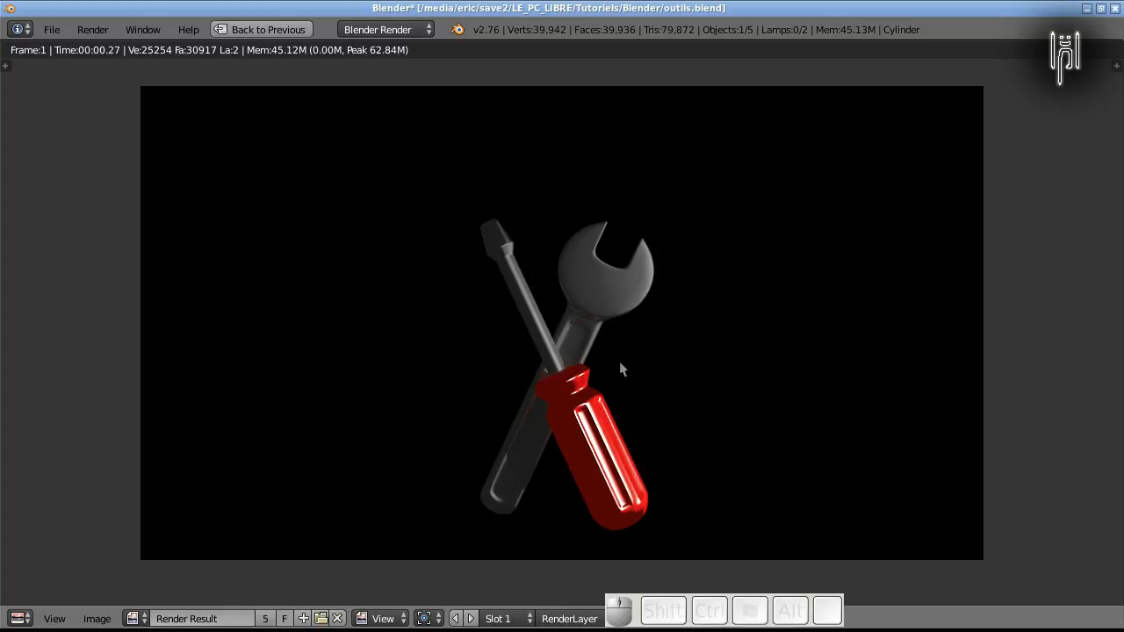
key(Escape)
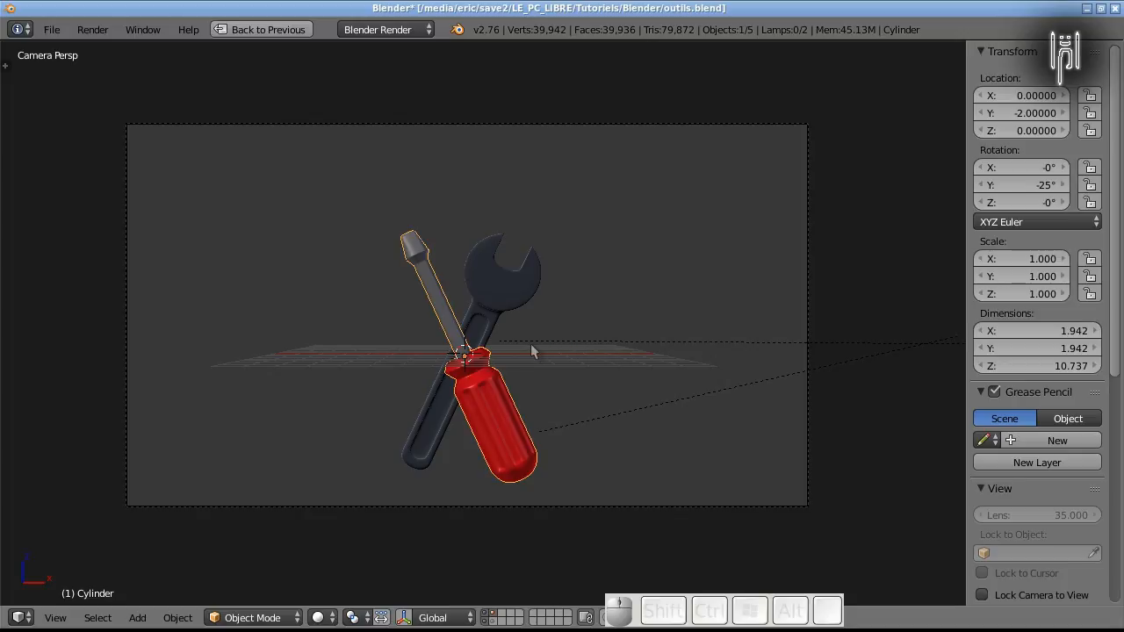
- Select both tools and move them together -9 units along X, towards one side of the camera frame
key(shift)
shift+right_click(498, 301)
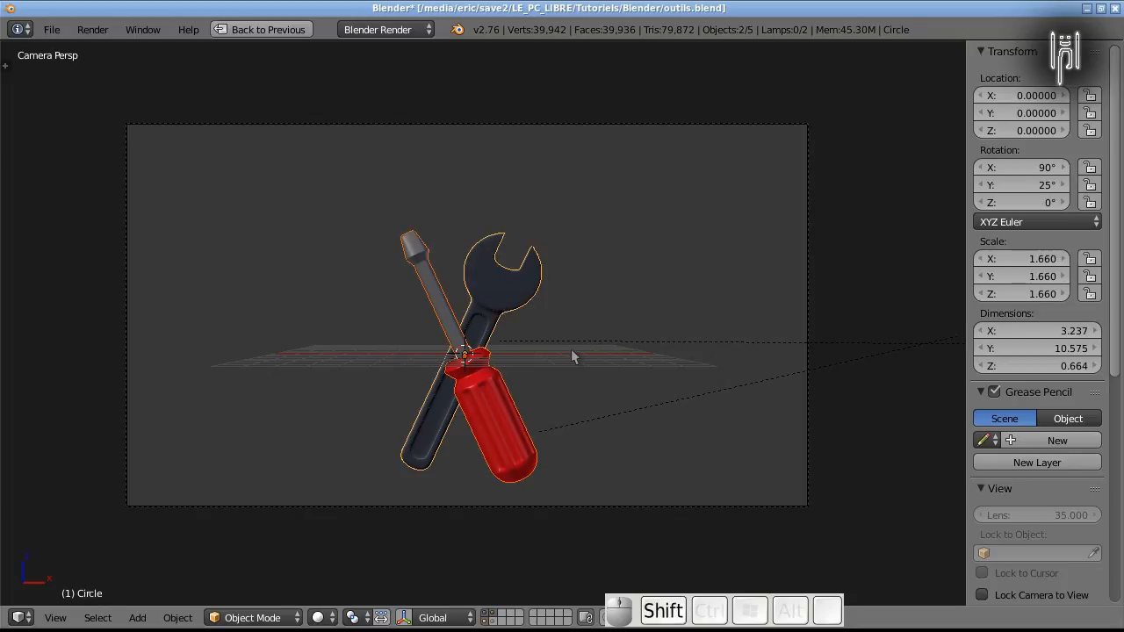
key(g)
key(x)
key(ctrl)
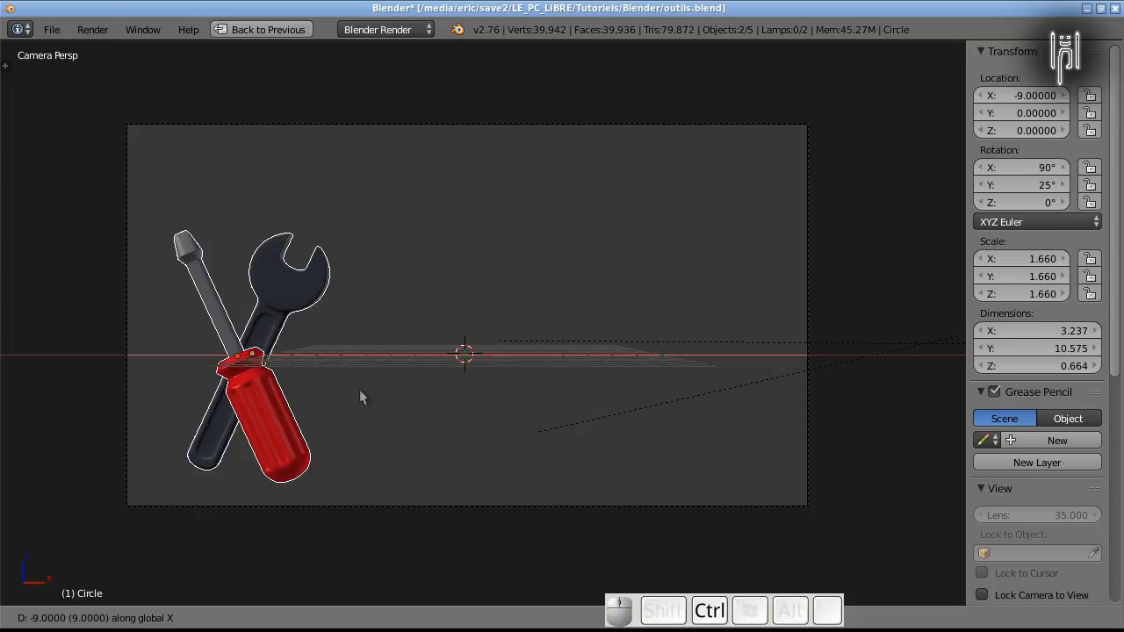
click(360, 392)
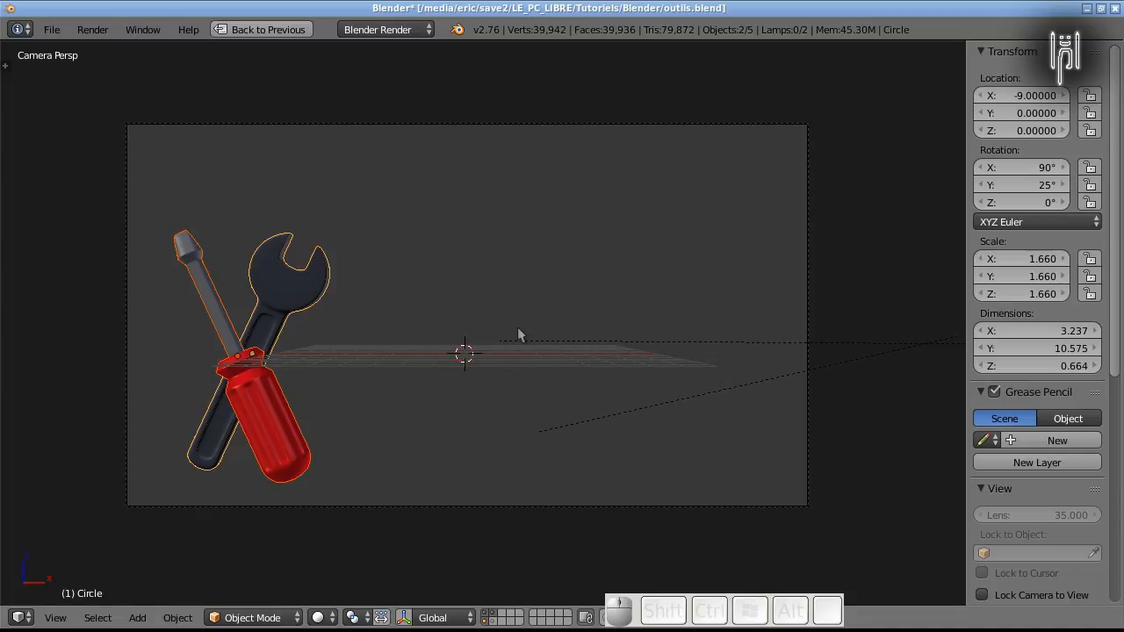
- Restore the multi-view layout and set the view with the Transform properties to the front view
key(Escape)
key(Escape)
key(ctrl+Down)
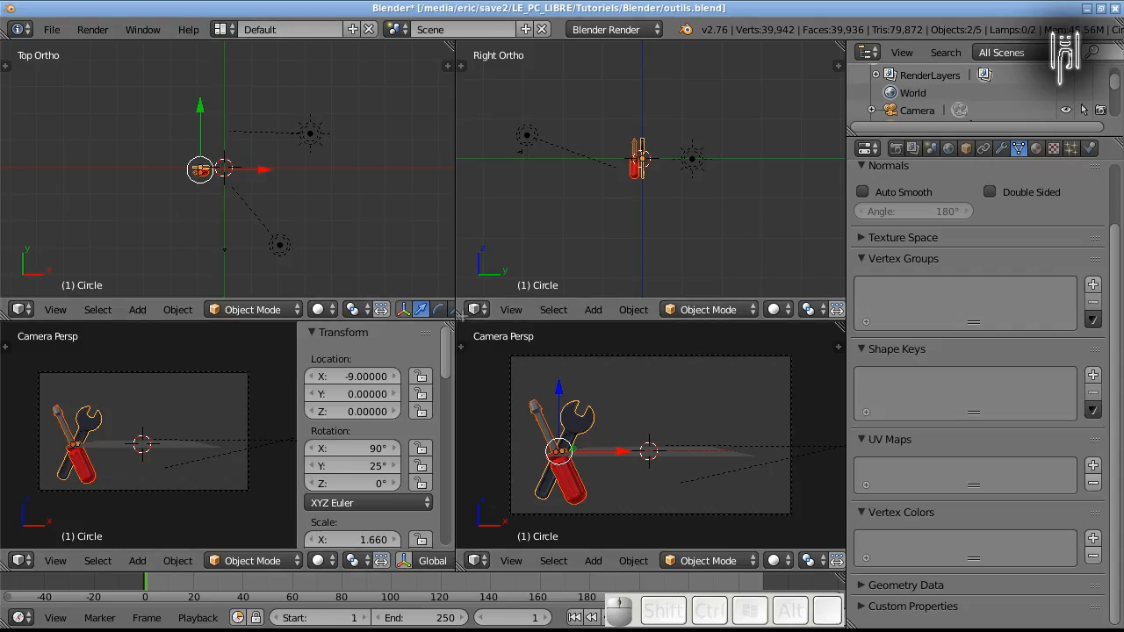
key(KP_1)
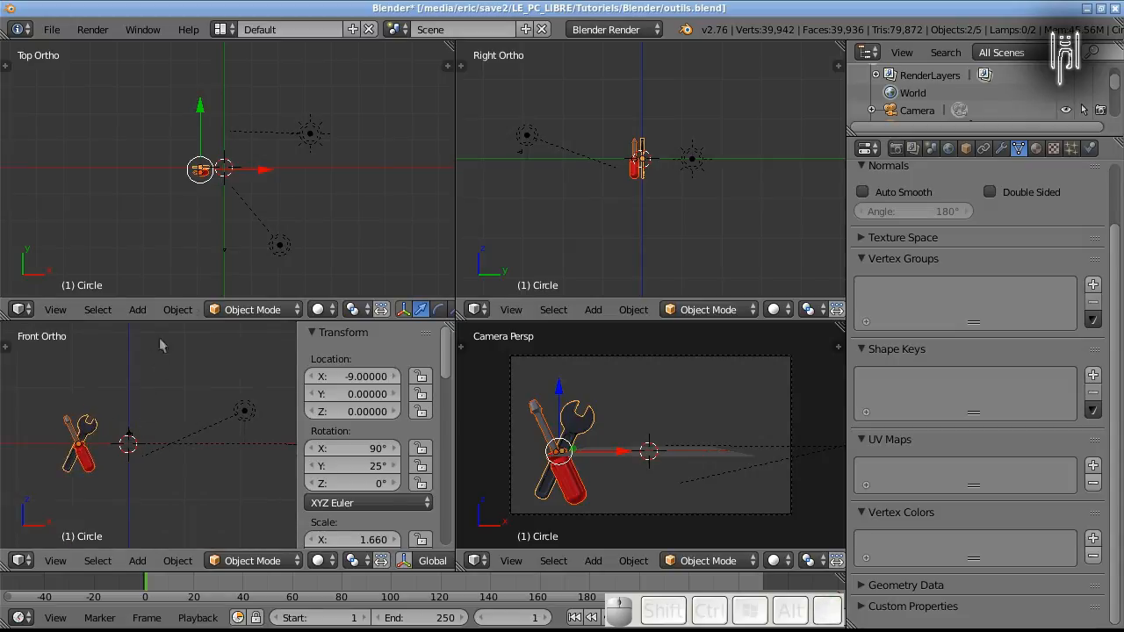
- Select the camera and set its X, Y and Z location to 0
right_click(224, 252)
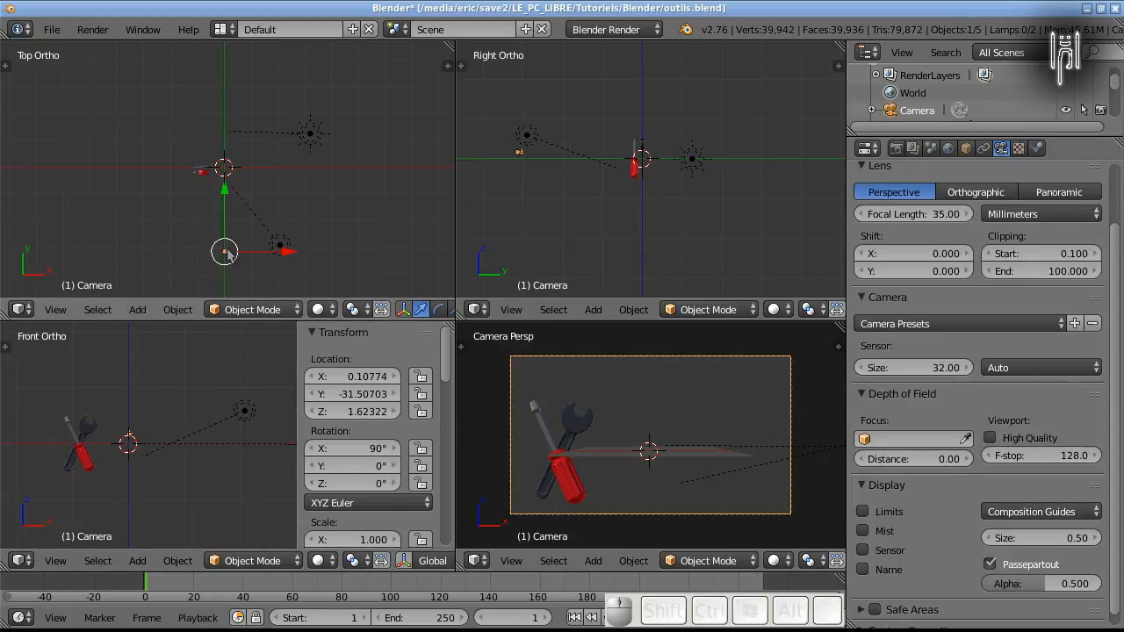
shift+click(369, 378)
text(0)
key(Return)
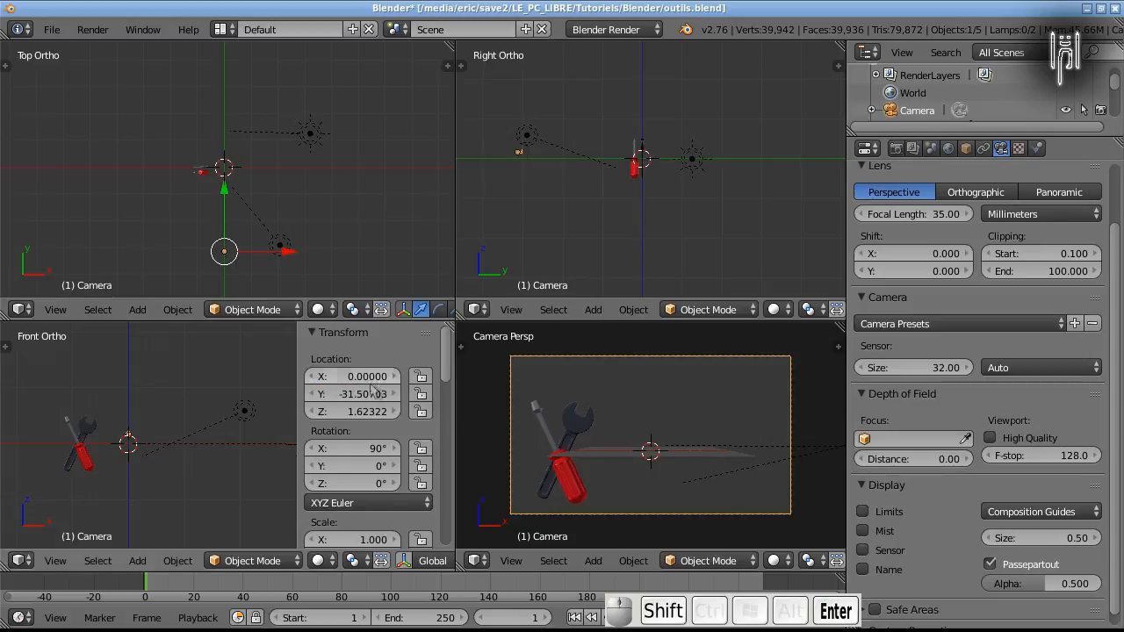
shift+click(366, 393)
text(0)
key(Return)
shift+click(367, 410)
text(0)
key(Return)
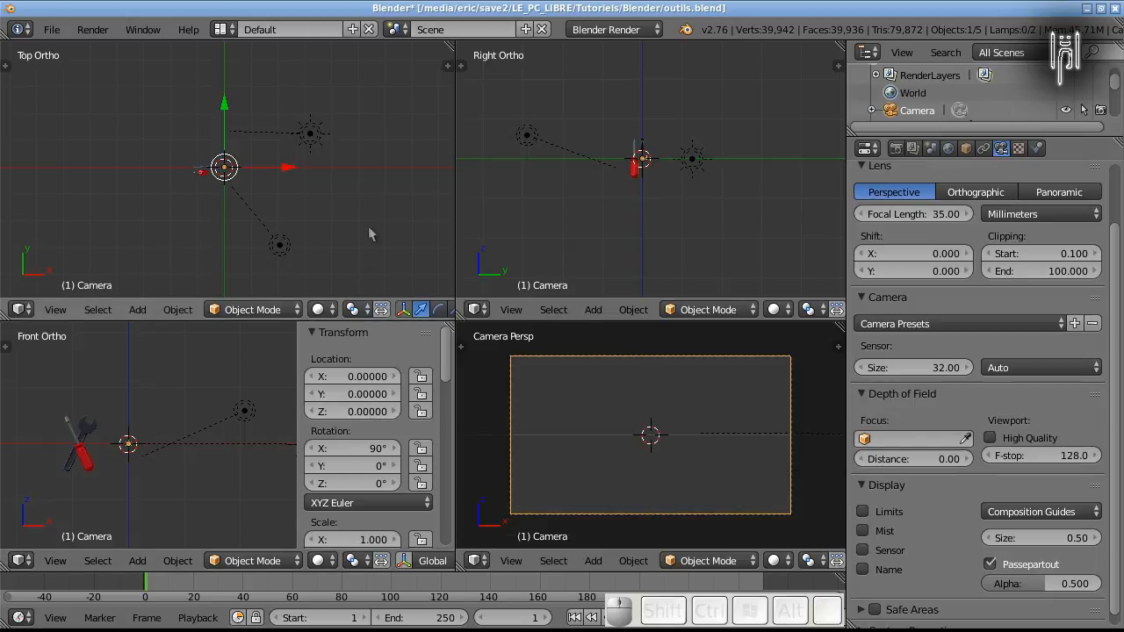
- Move the camera back along the Y axis to -30
key(g)
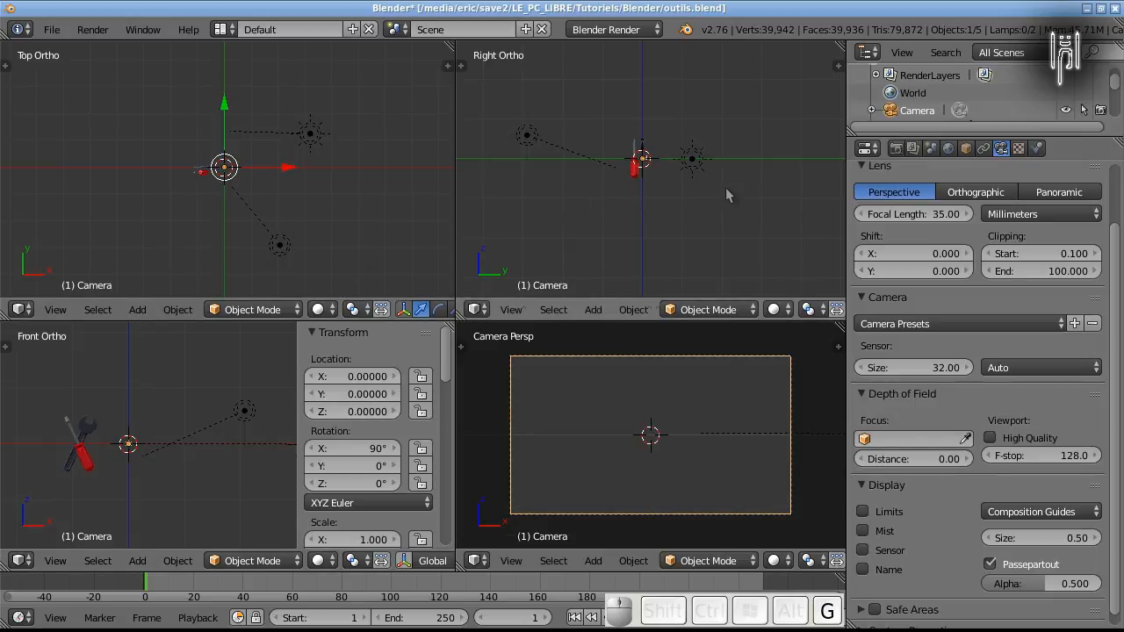
key(ctrl)
key(y)
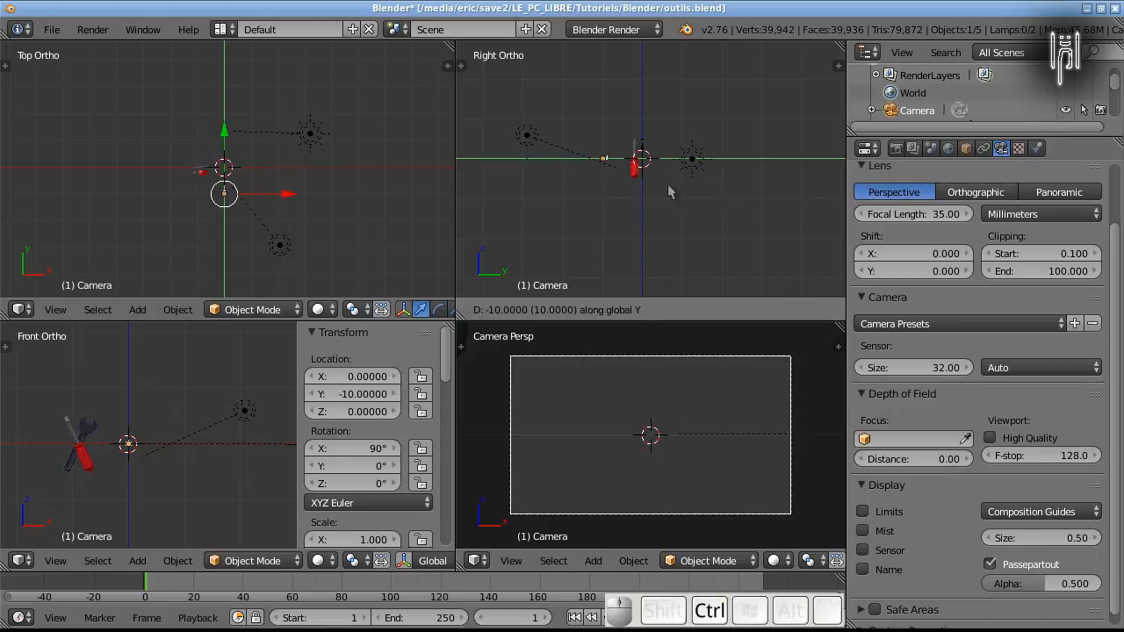
click(614, 204)
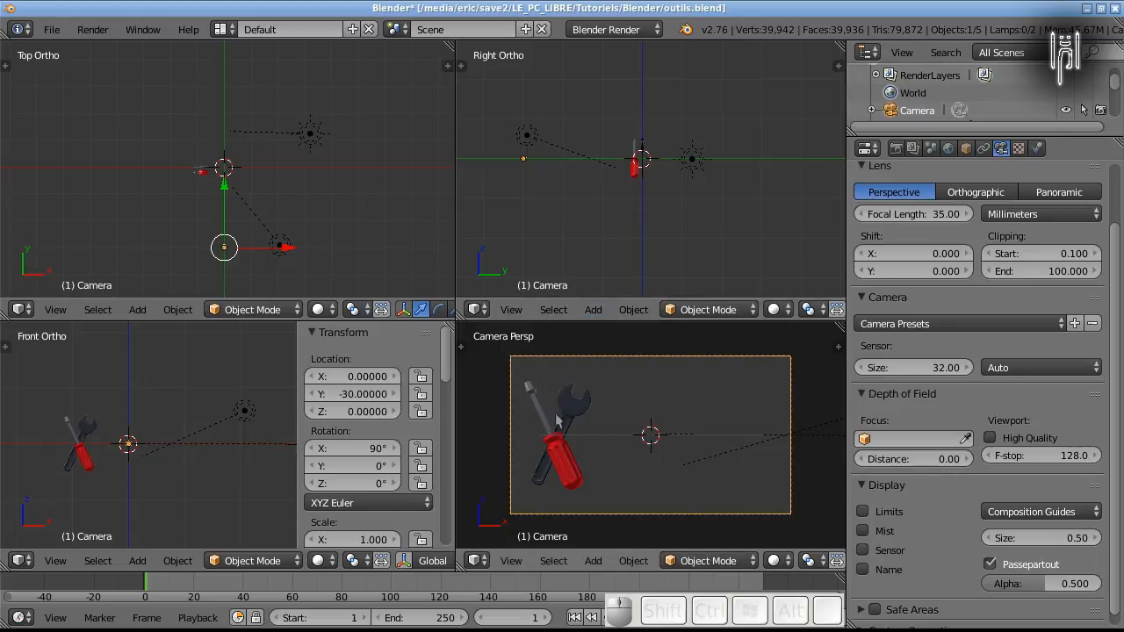
- Render the scene, inspect the tools up close in the image, and return to the 3D views
key(F12)
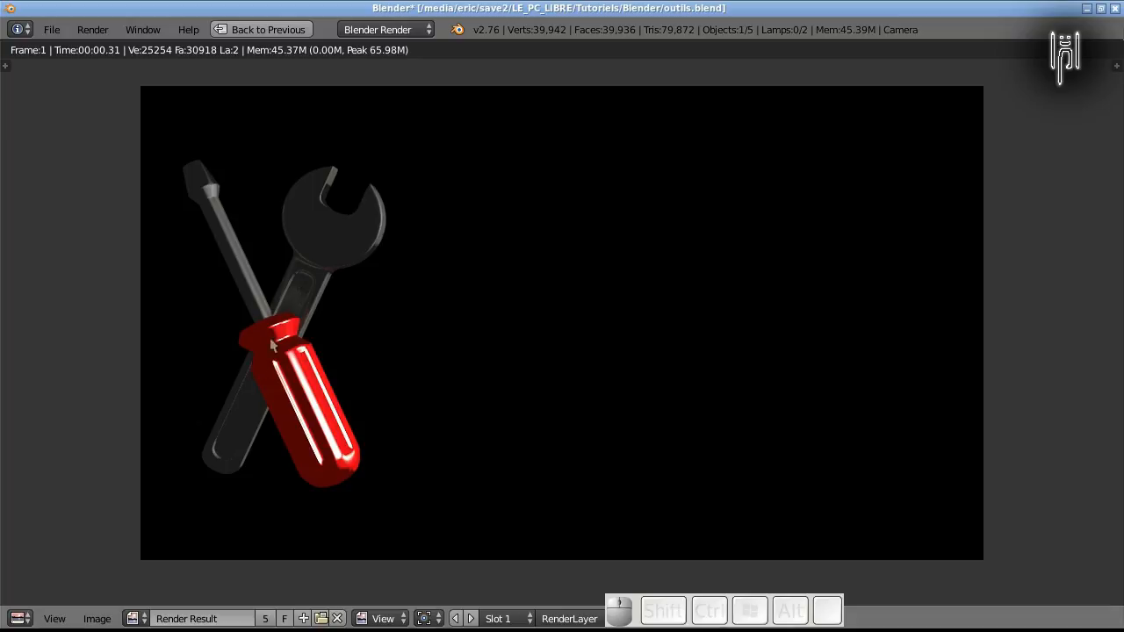
scroll(281, 322, up, 2)
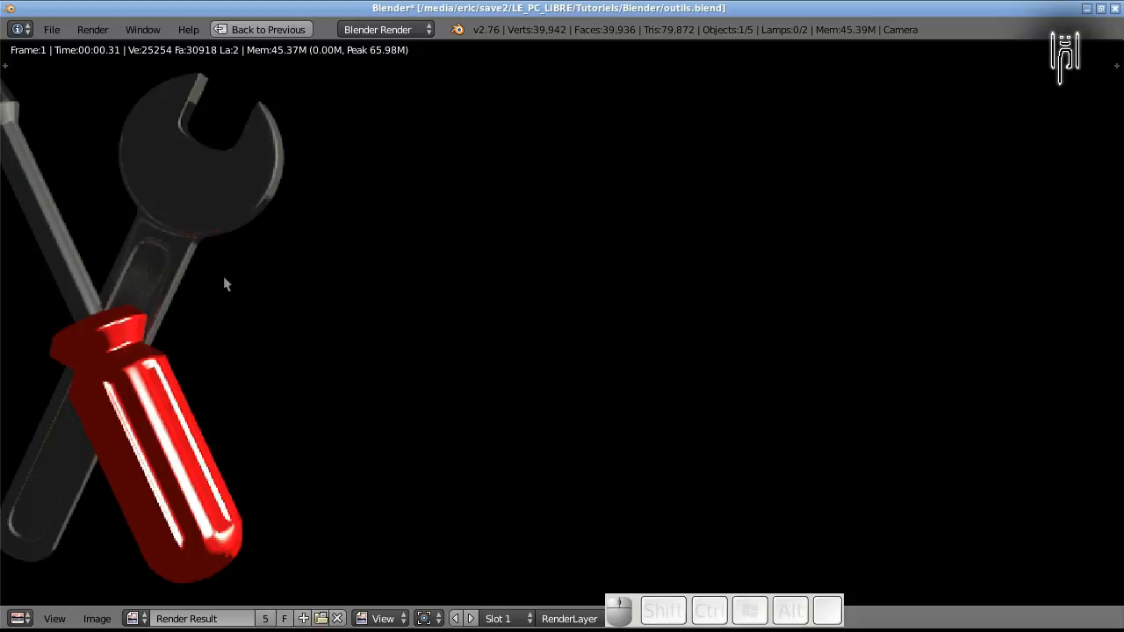
key(Escape)
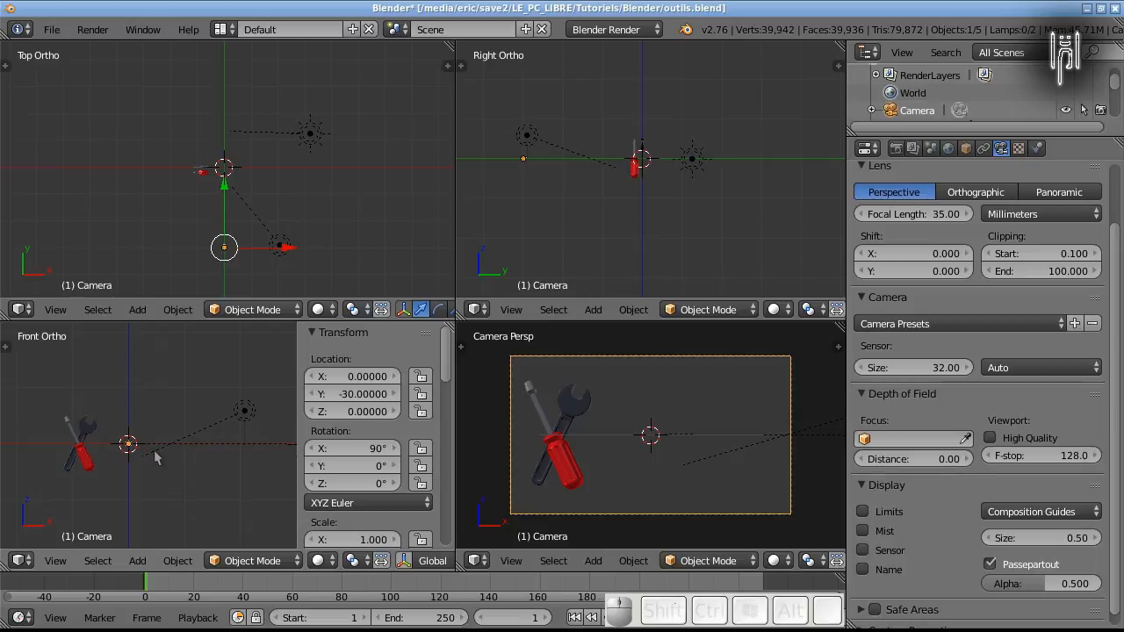
- Add a text object at the scene origin and rotate it 90° about the X axis to face the front
key(shift+a)
click(140, 428)
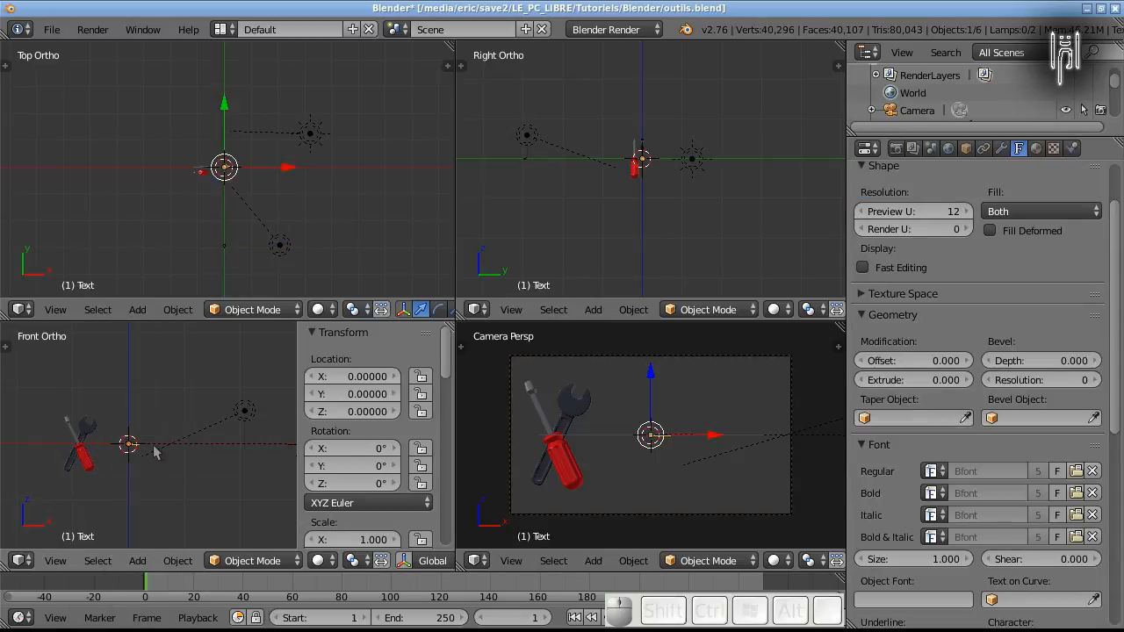
key(r)
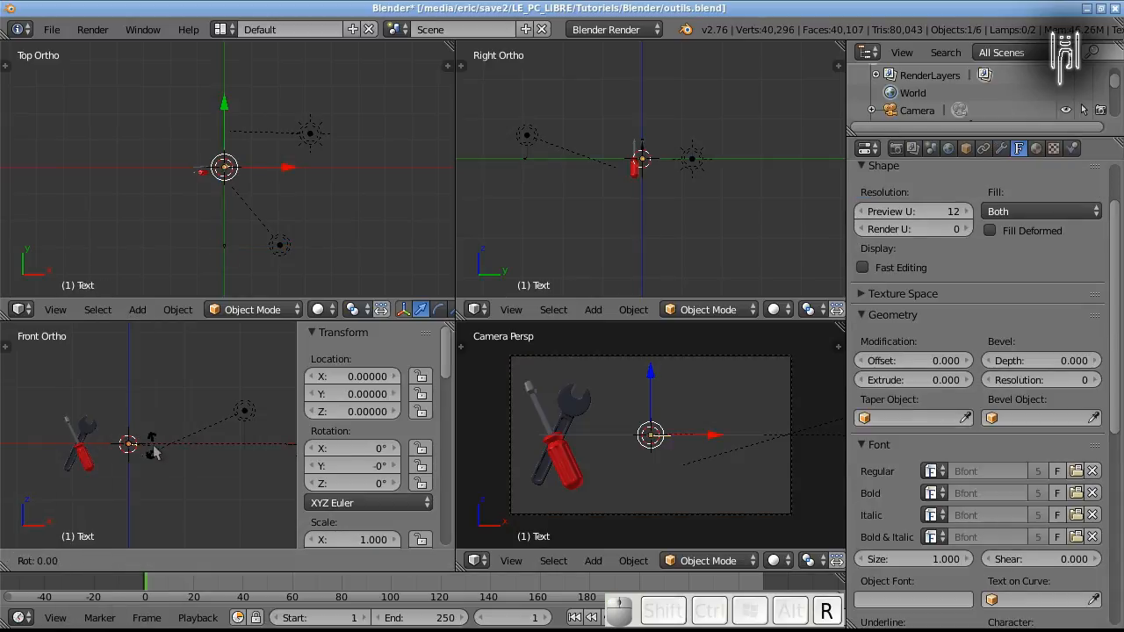
key(x)
key(9)
key(0)
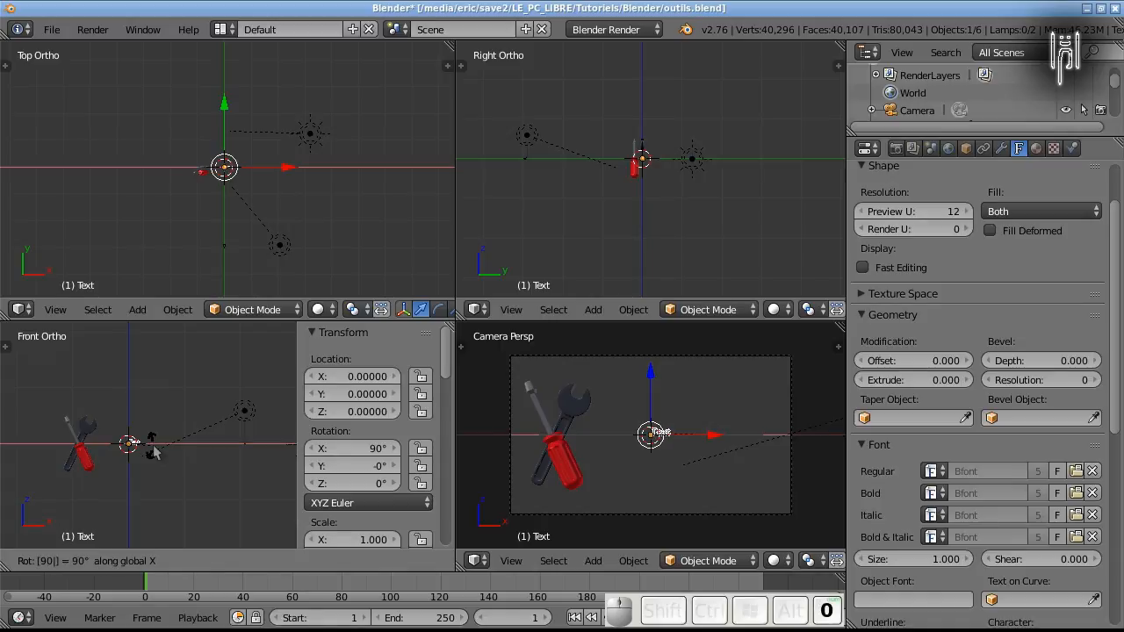
key(Return)
- Replace the text object's wording with "Mes outils pour Youtube" and look at it through the camera
key(ctrl+Up)
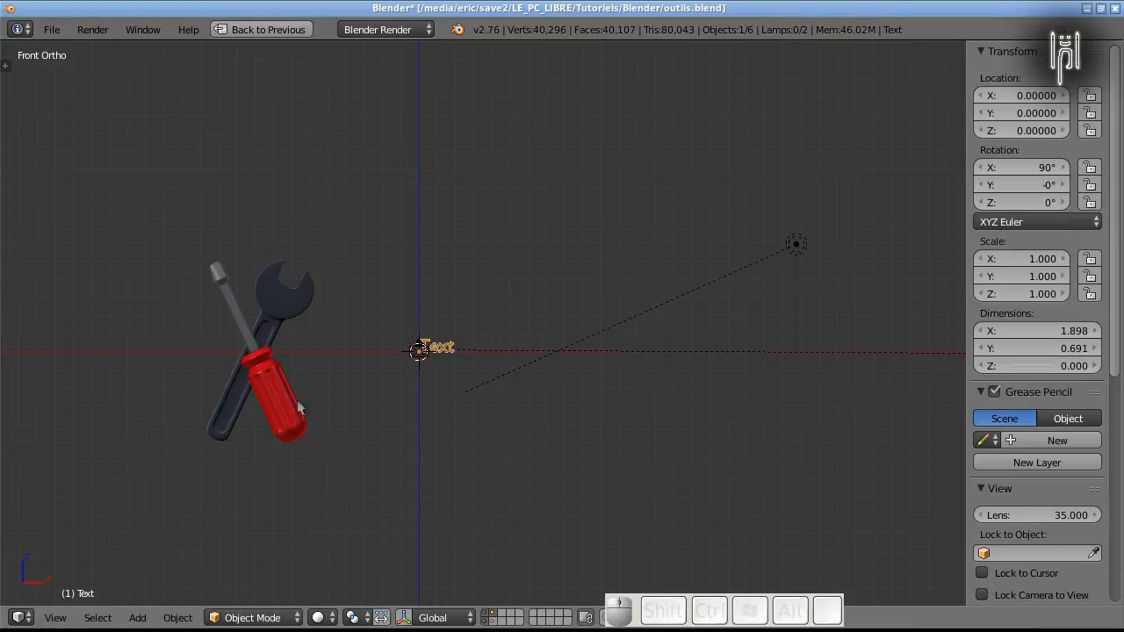
scroll(285, 416, up, 3)
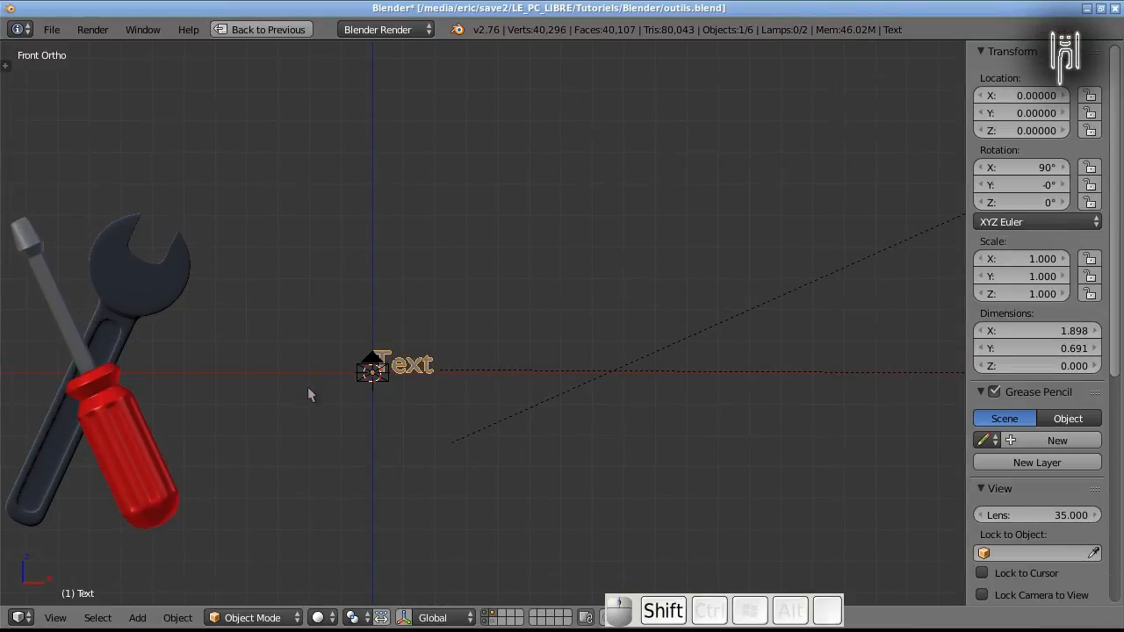
scroll(306, 392, up, 3)
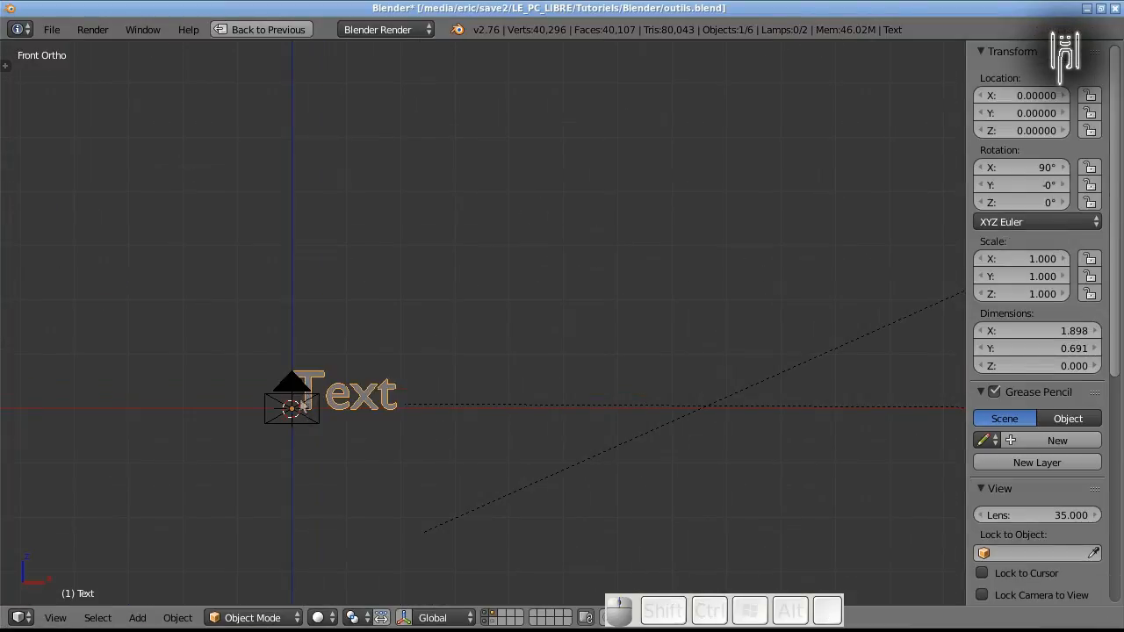
scroll(301, 411, down, 3)
key(Tab)
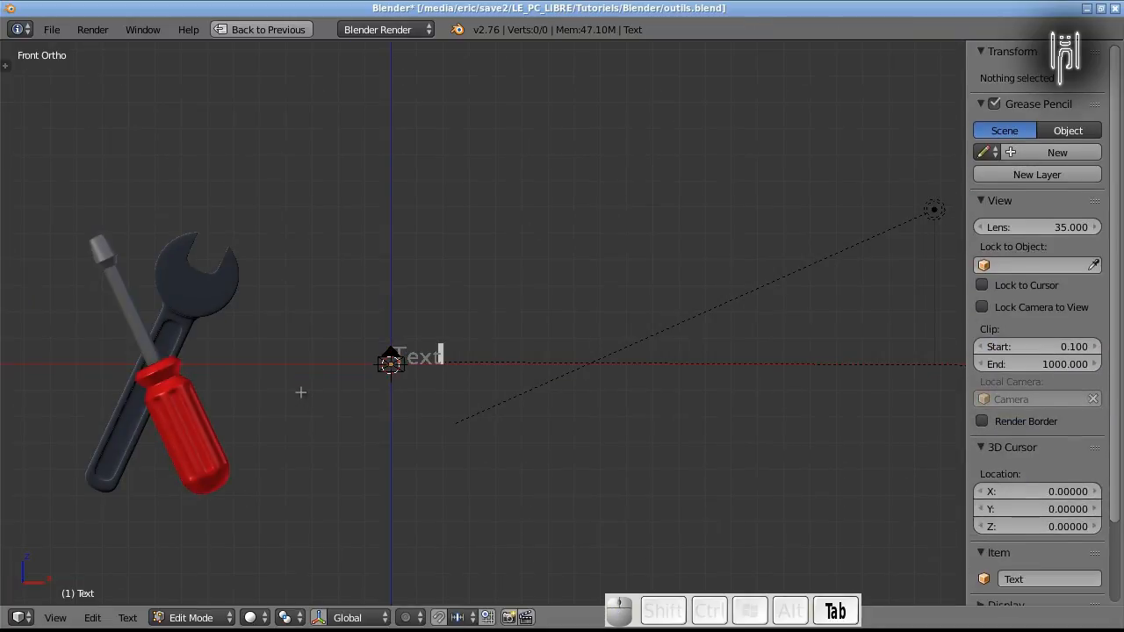
key(BackSpace)
key(BackSpace)
key(BackSpace)
key(BackSpace)
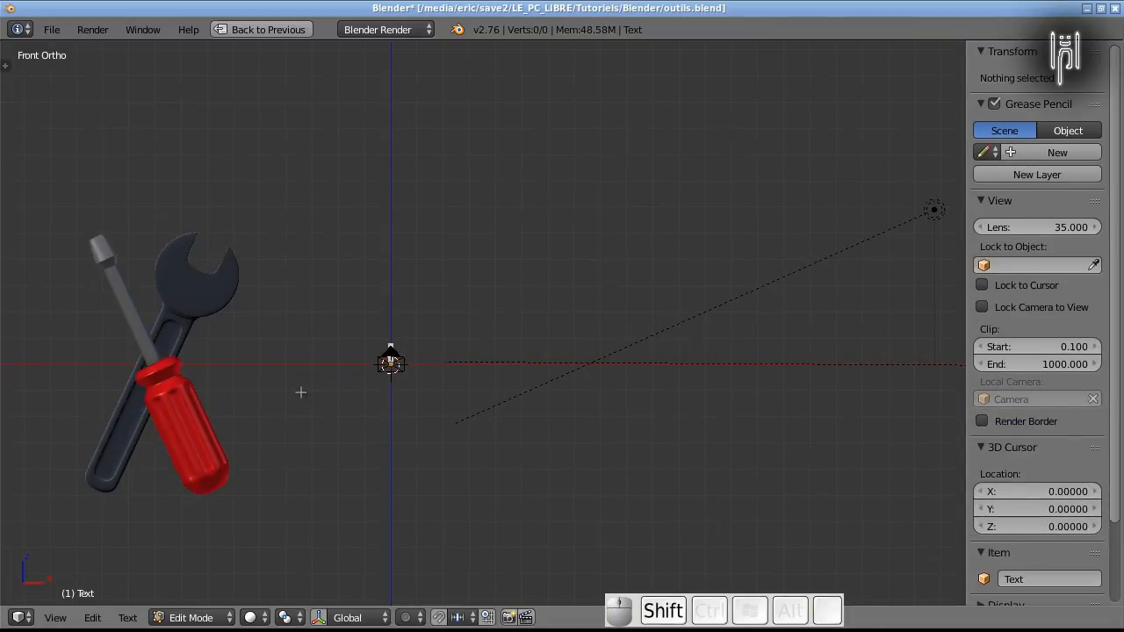
text(Mes )
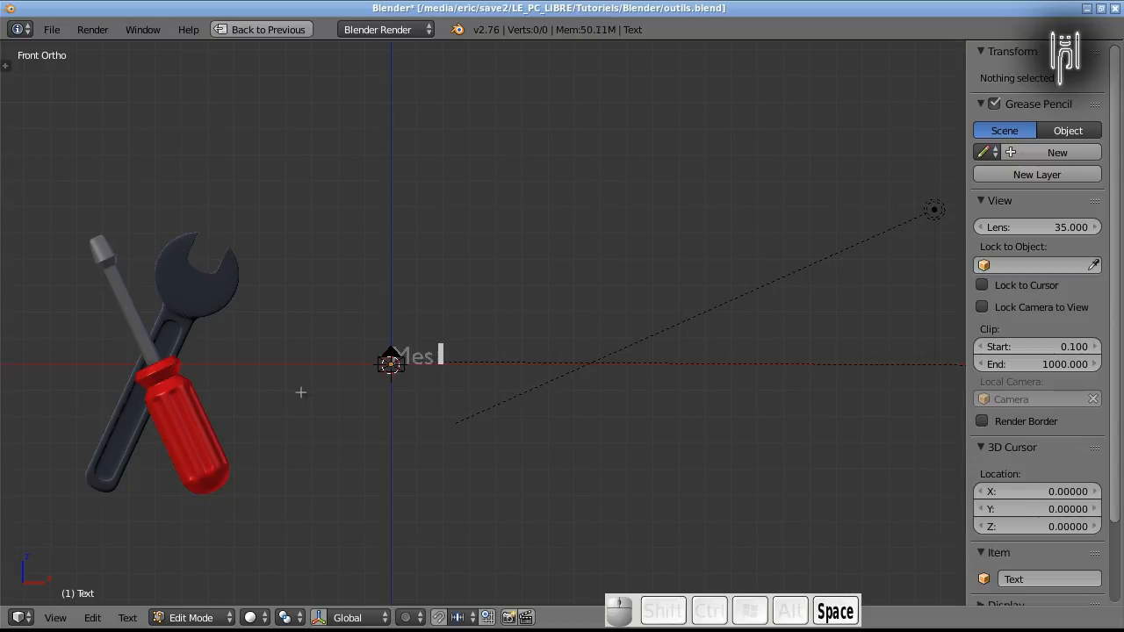
text(outils)
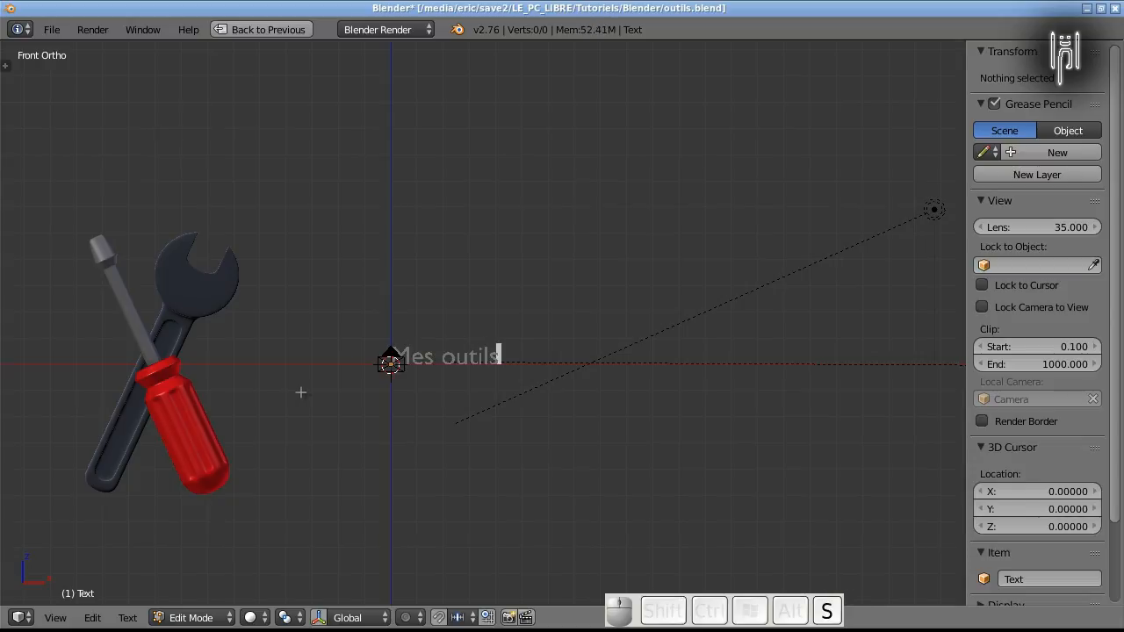
text( pour)
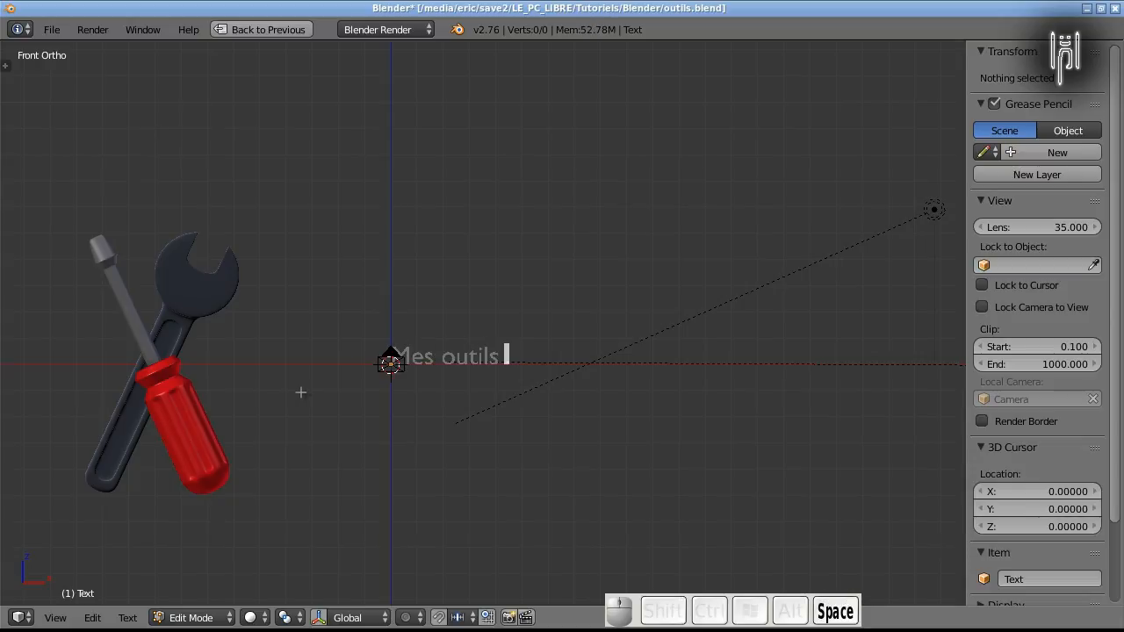
text( Youtube)
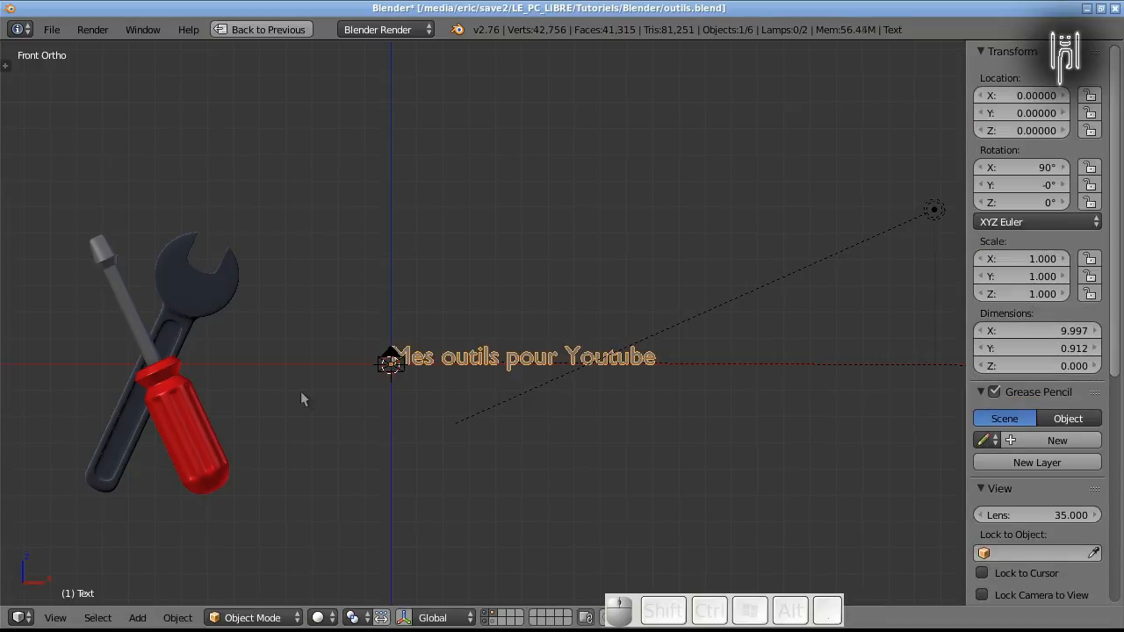
key(KP_0)
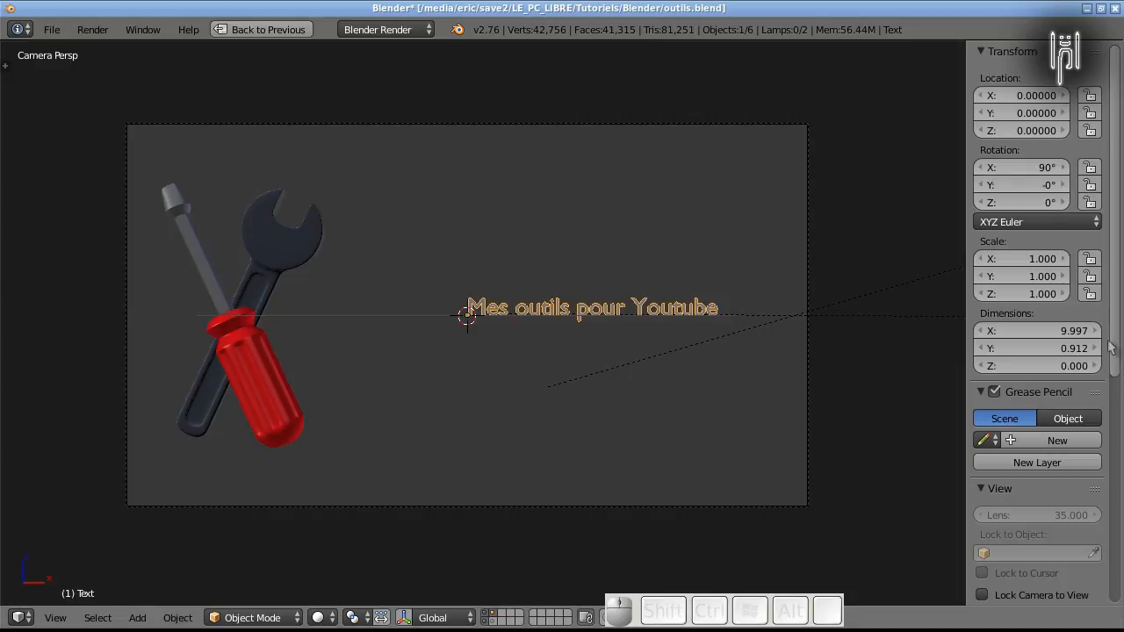
- Restore the multi-view layout and browse for the text's Regular font in /usr/share/fonts/truetype
drag(1117, 351, 1113, 259)
key(ctrl+Up)
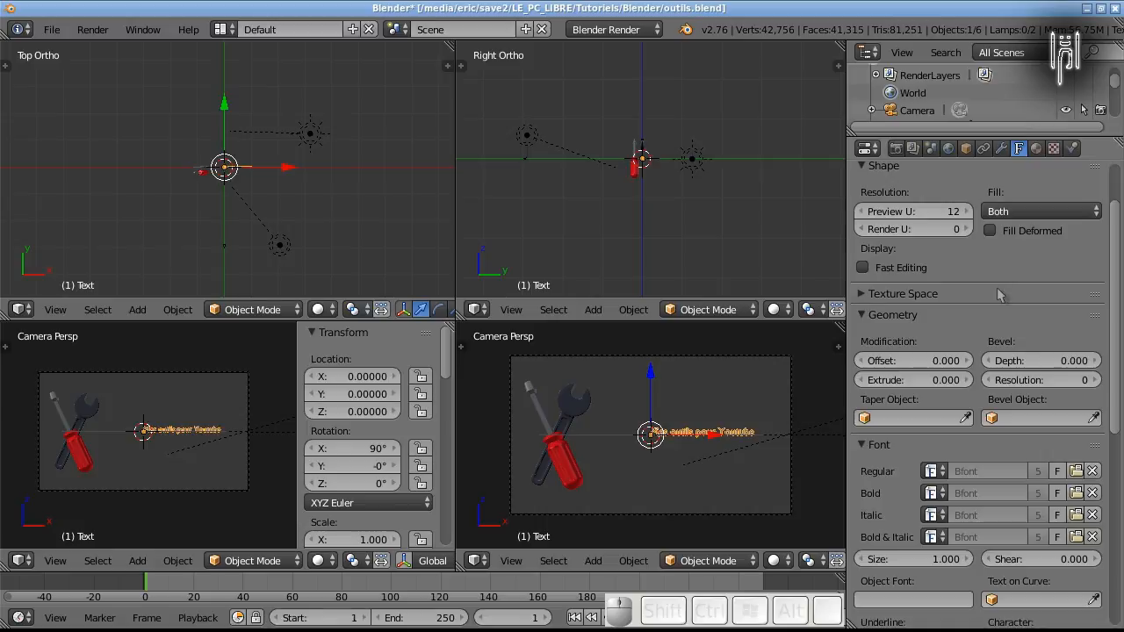
scroll(1006, 302, down, 3)
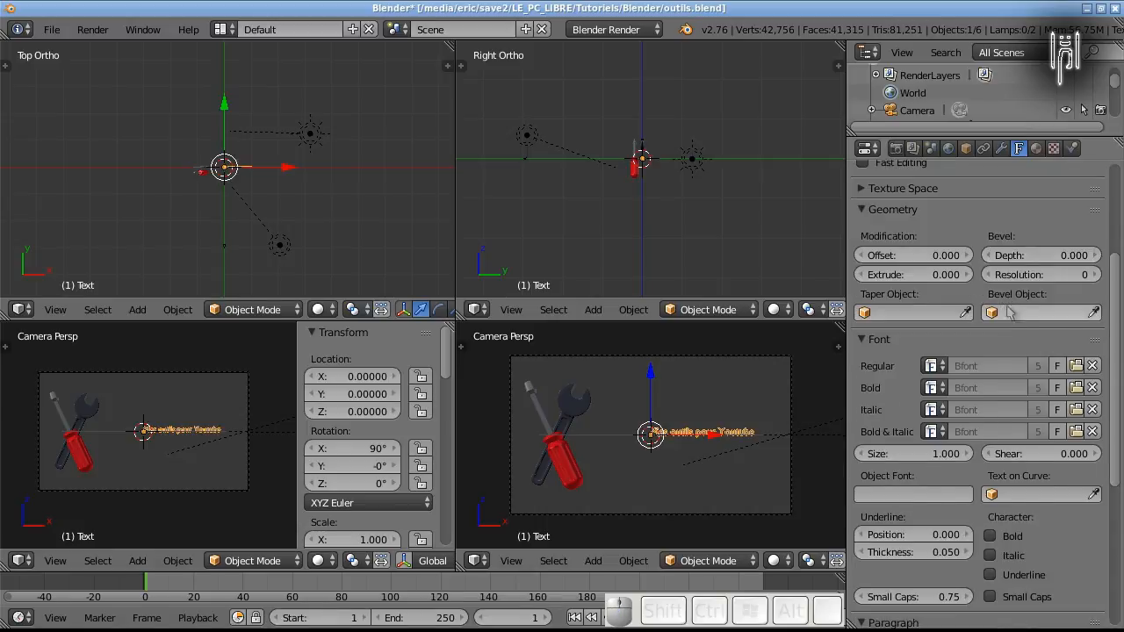
click(1077, 366)
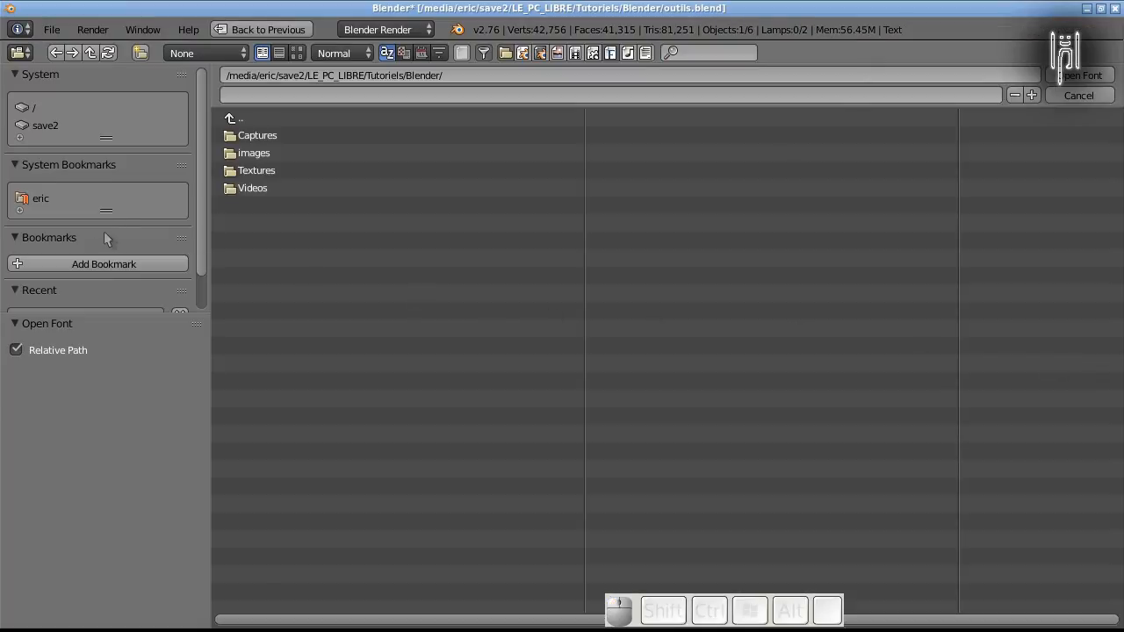
click(35, 107)
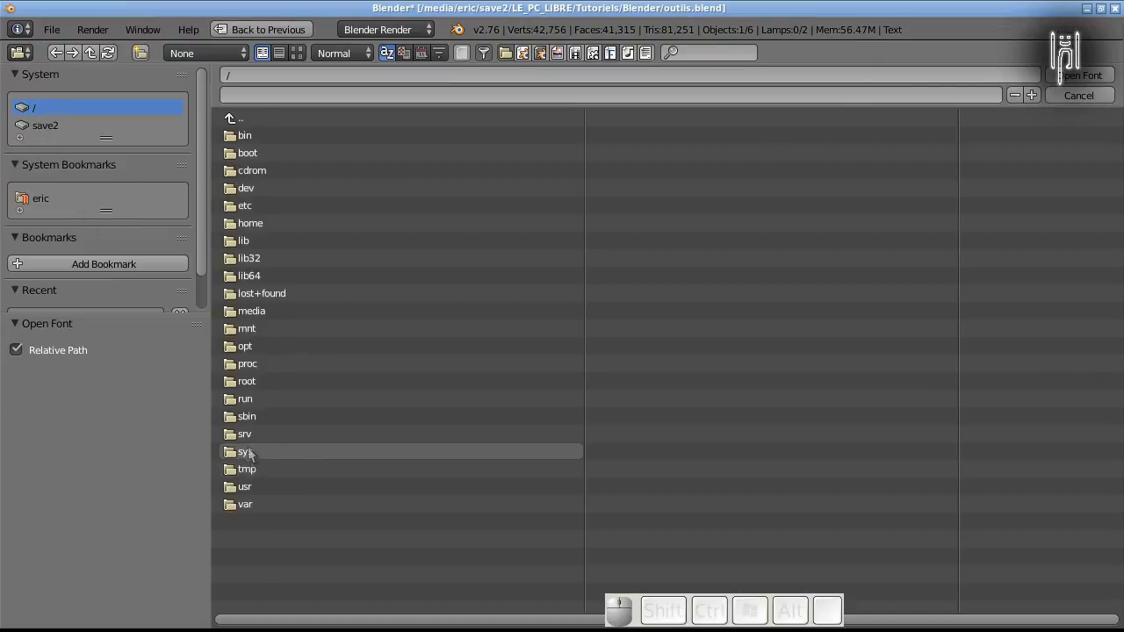
click(254, 488)
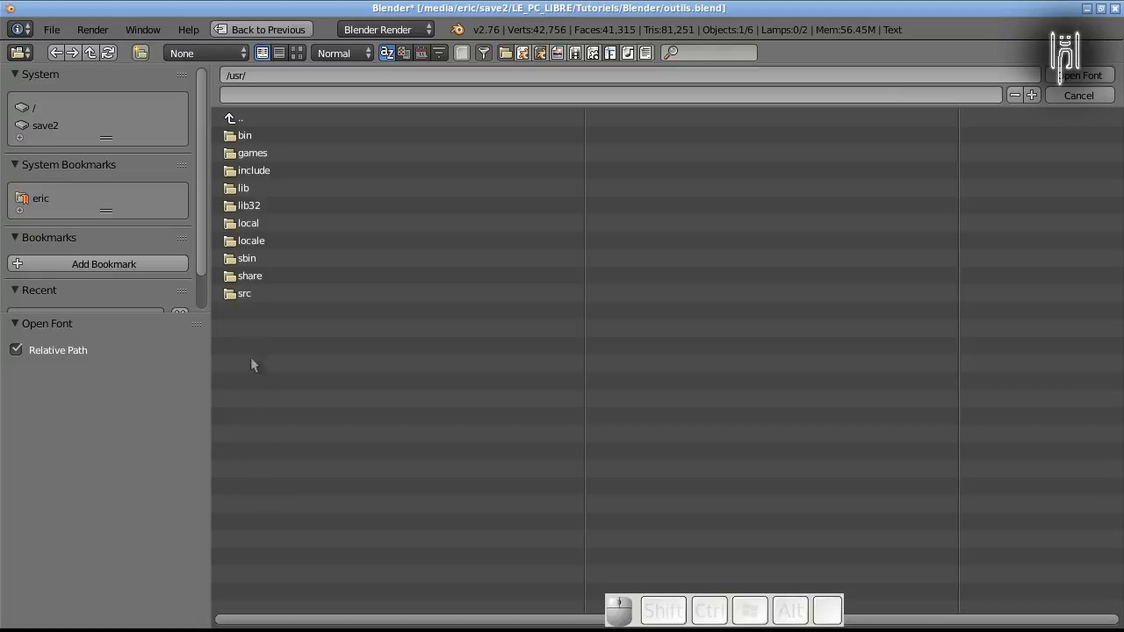
click(252, 277)
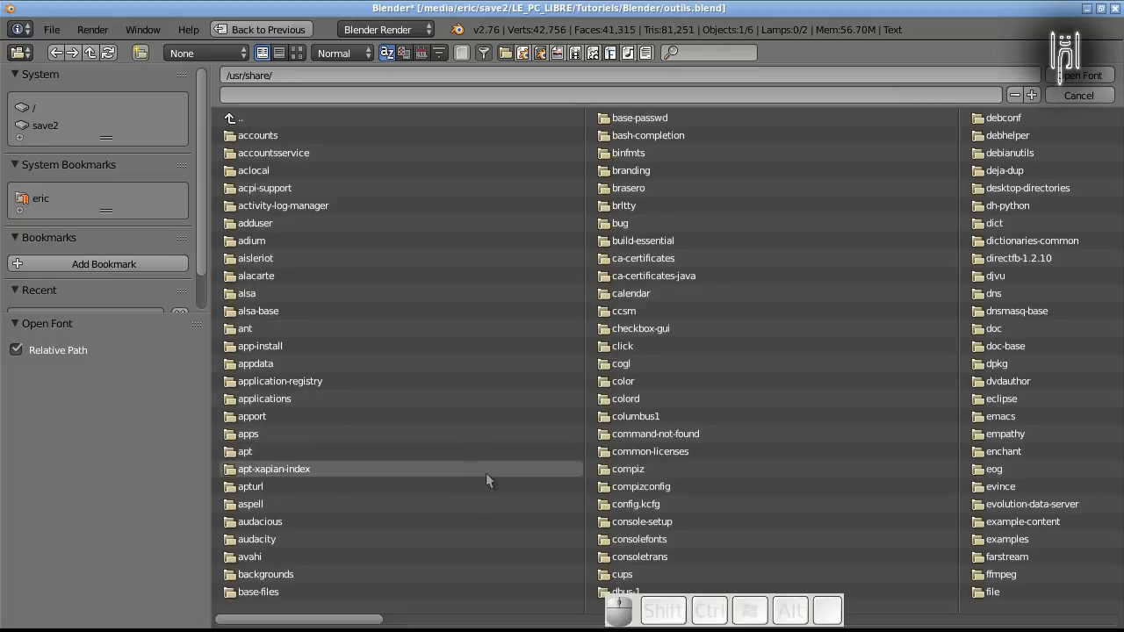
scroll(736, 481, down, 1)
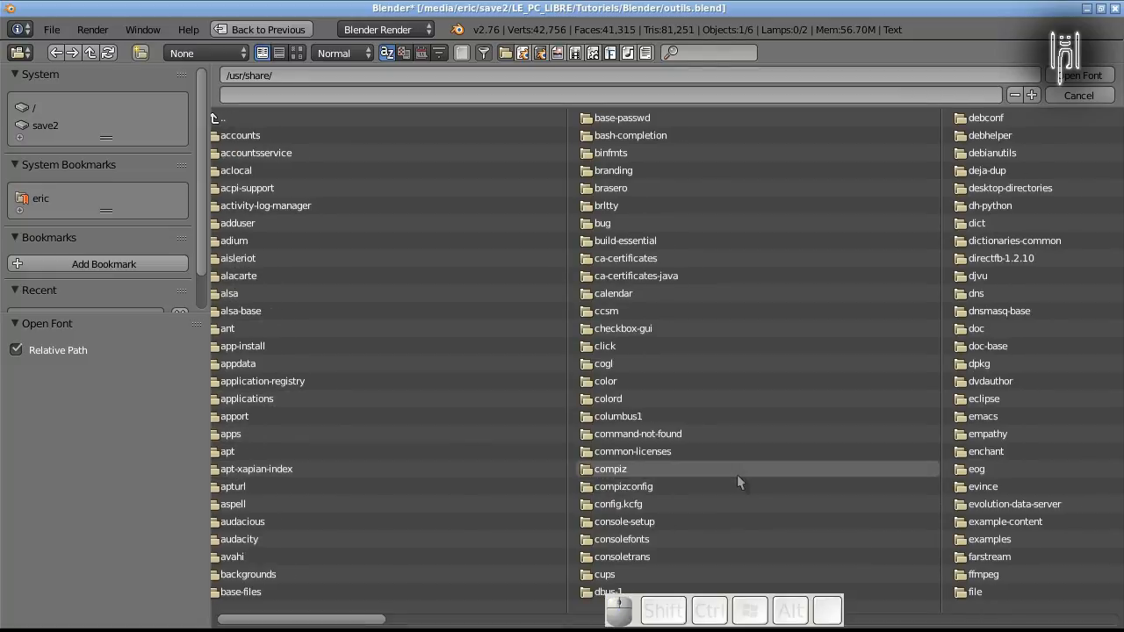
scroll(737, 479, down, 5)
scroll(737, 481, down, 3)
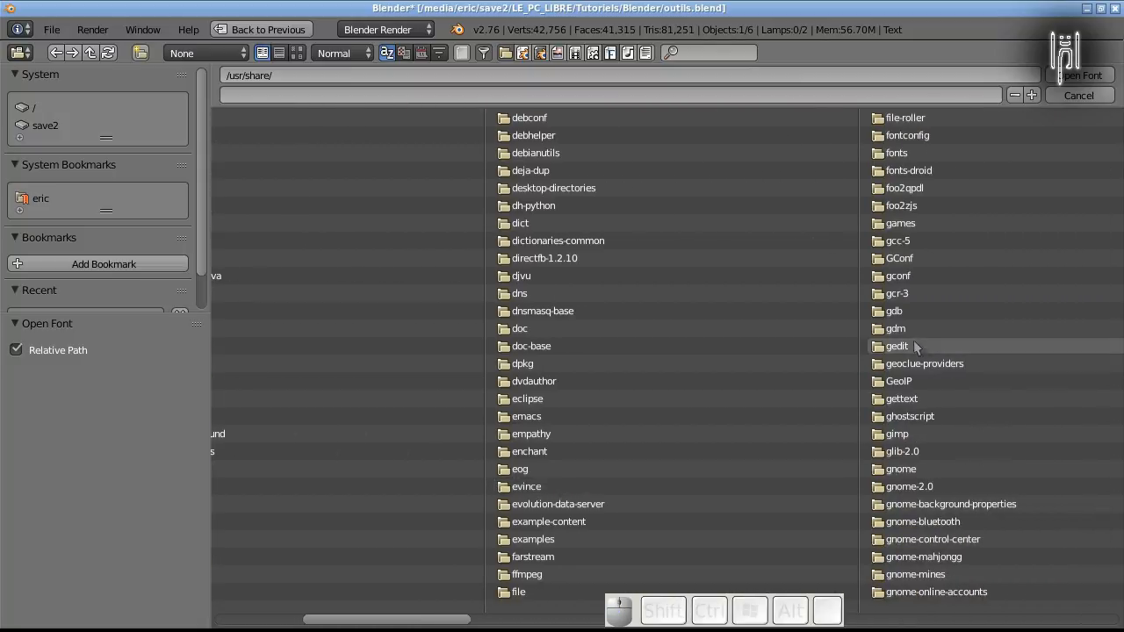
click(900, 153)
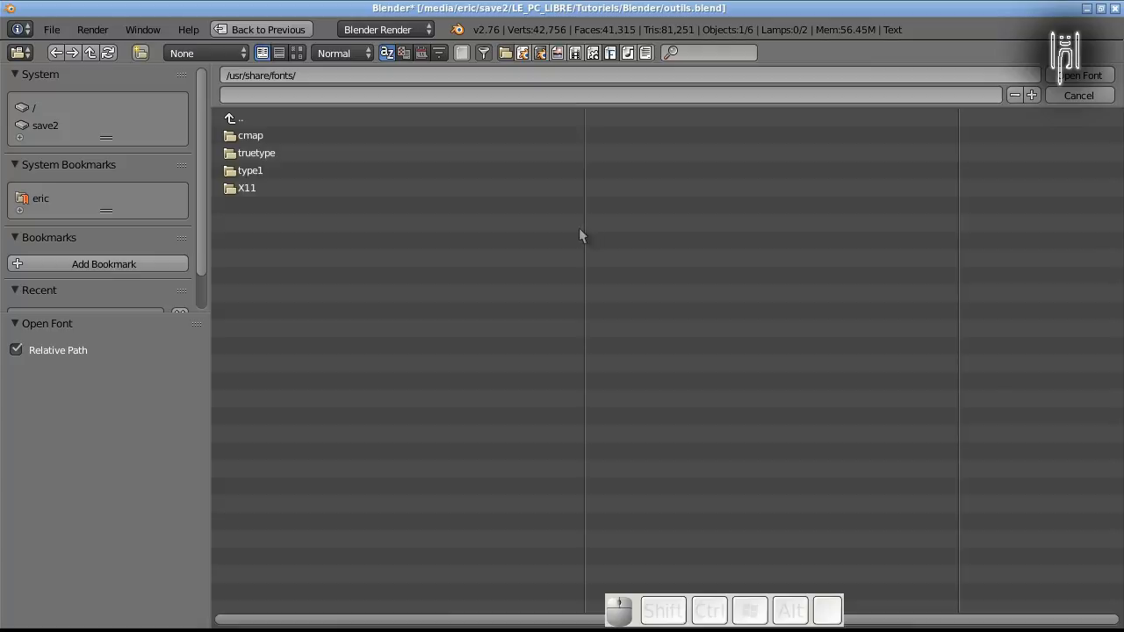
click(268, 155)
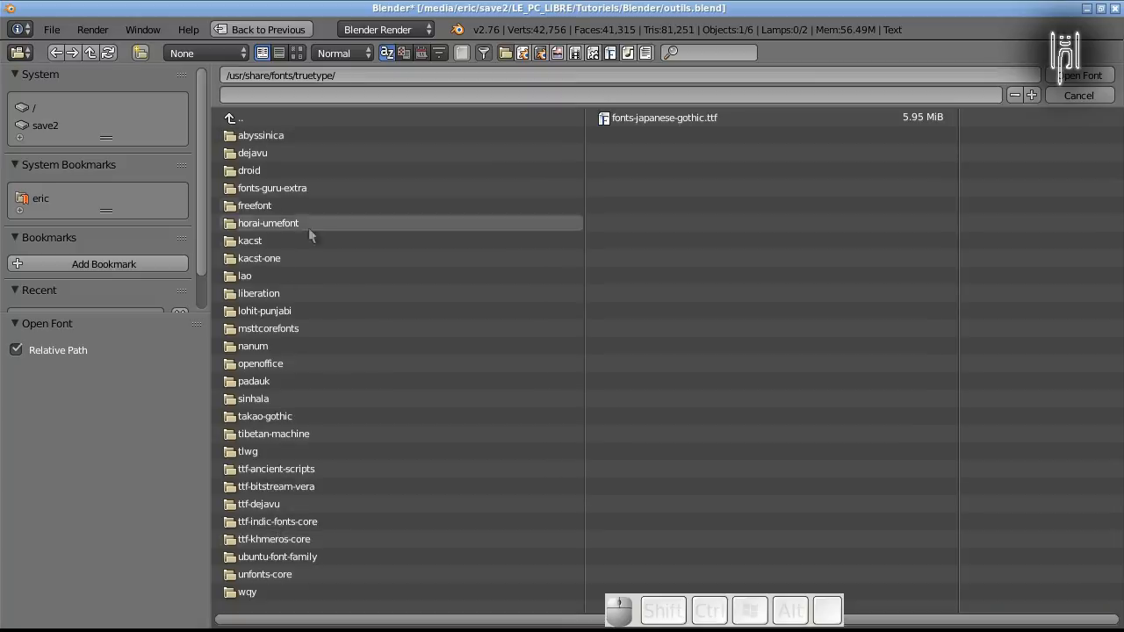
- Compare the file browser's display modes and set it to show thumbnails
click(297, 54)
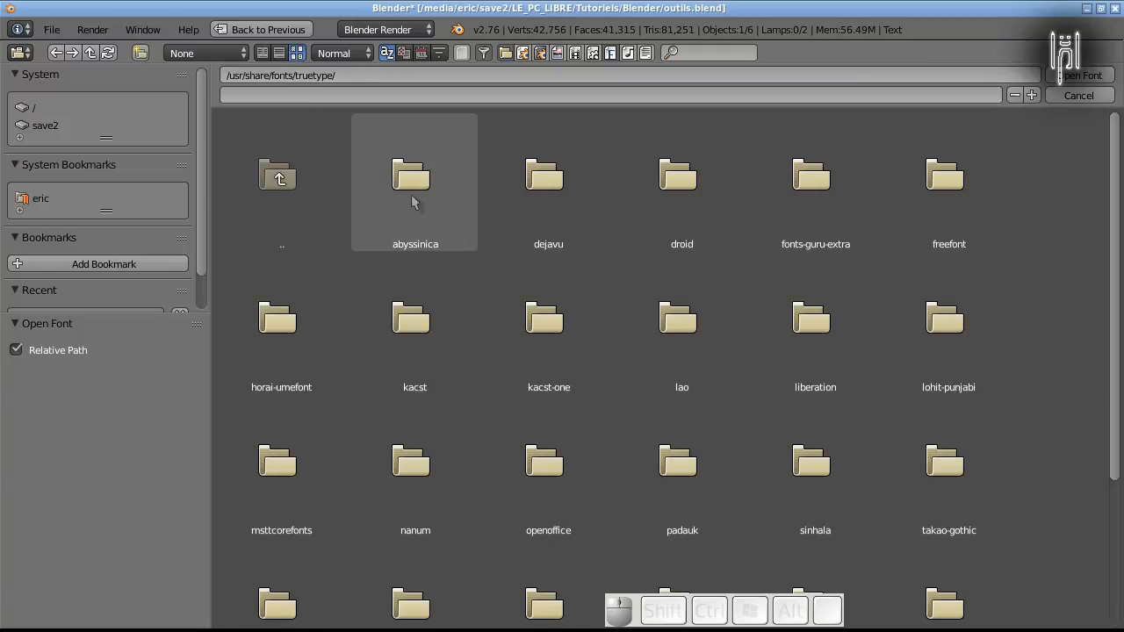
click(278, 53)
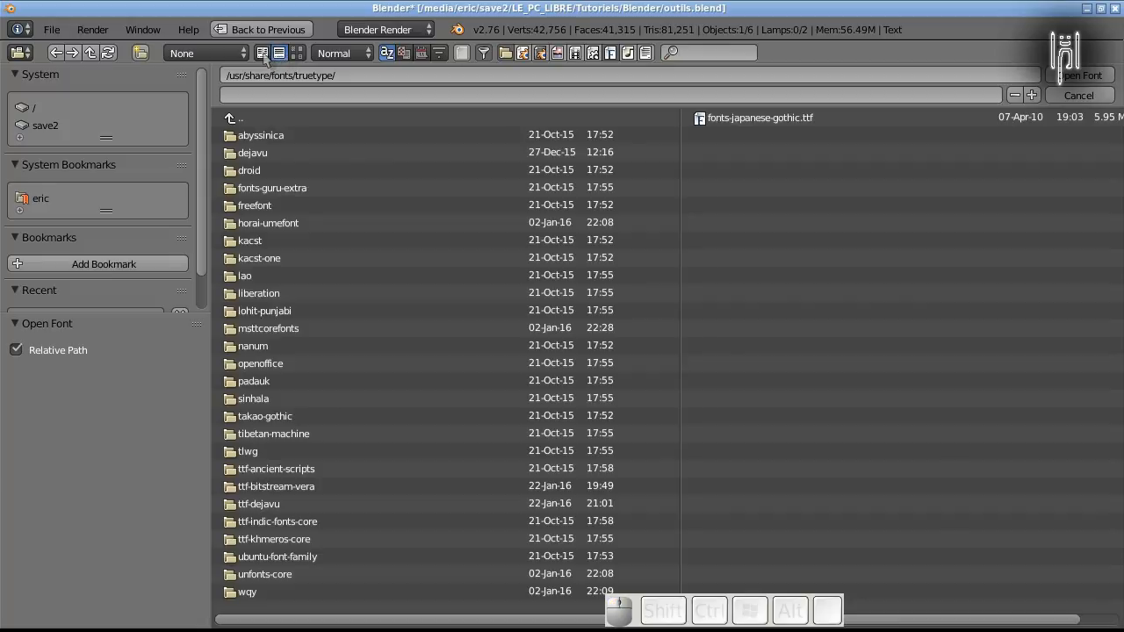
click(262, 53)
click(297, 52)
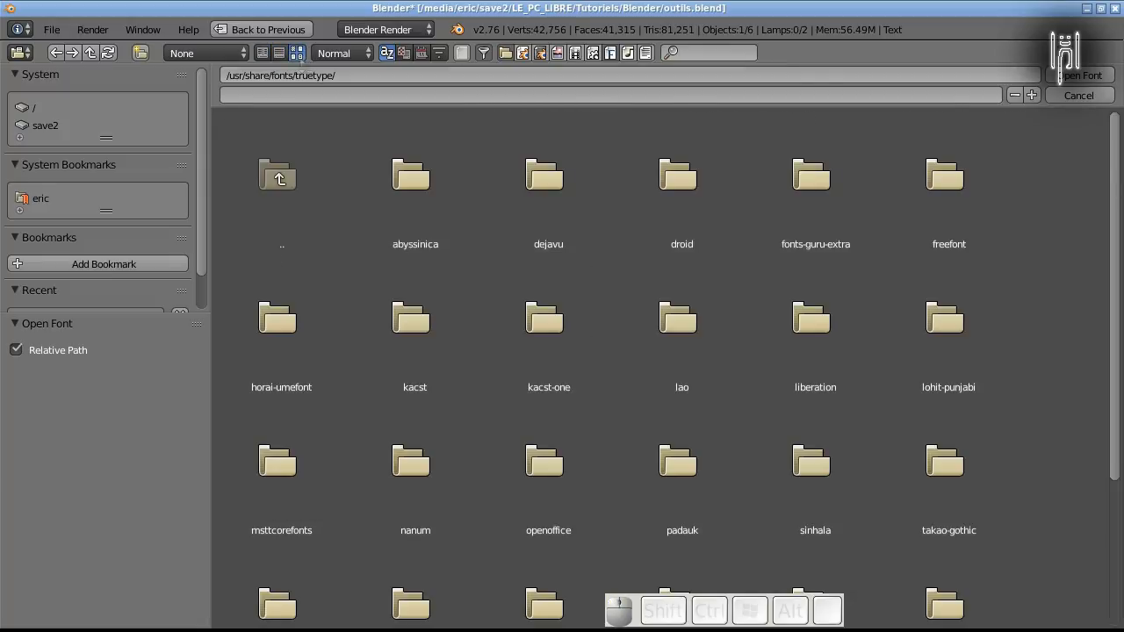
- Examine the font previews in the abyssinica, dejavu and droid folders, returning to the truetype folder
click(397, 184)
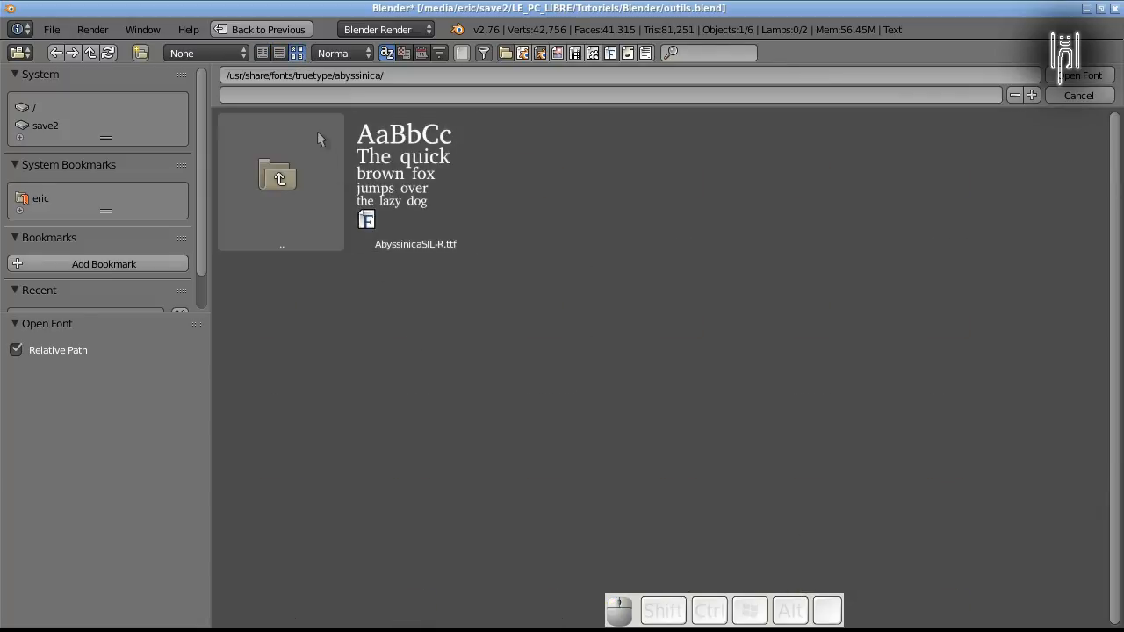
click(279, 215)
click(538, 235)
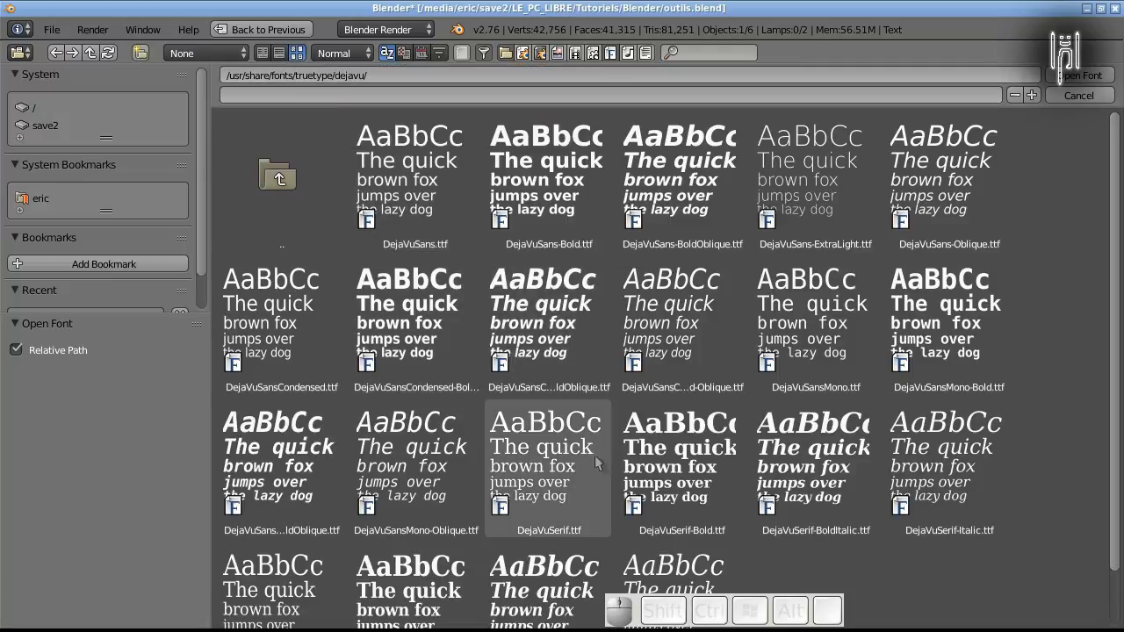
click(290, 211)
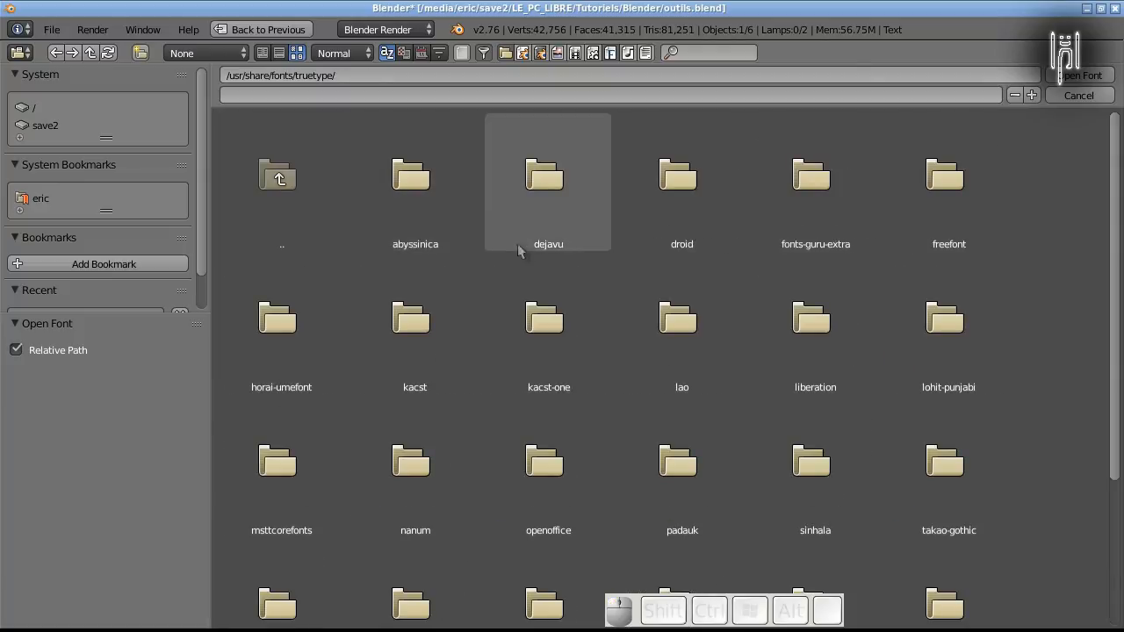
click(682, 246)
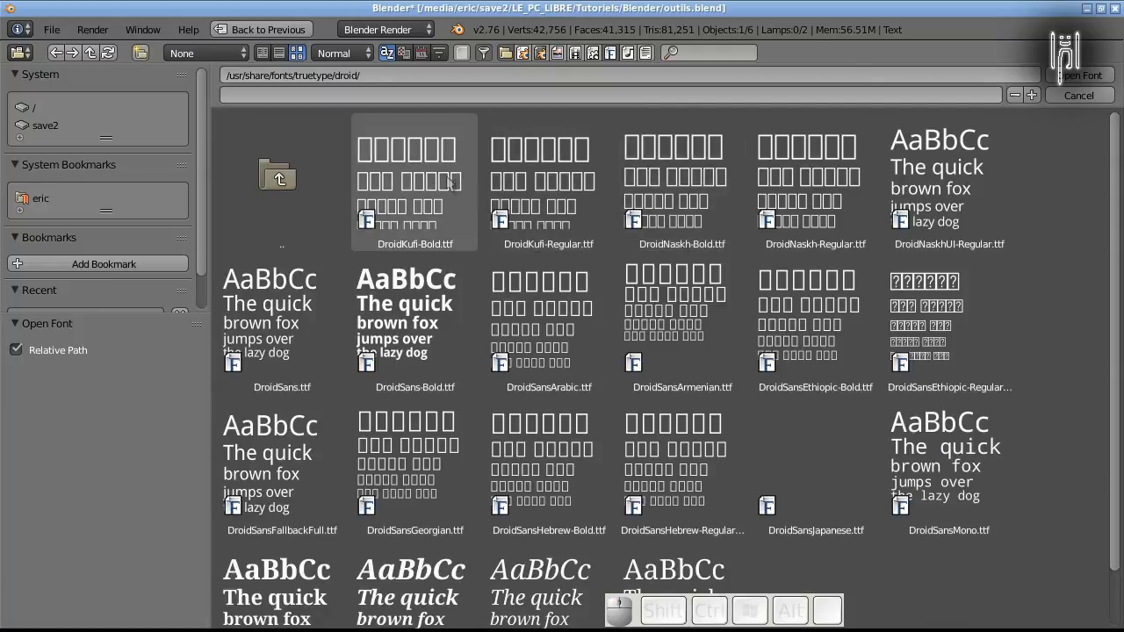
click(286, 210)
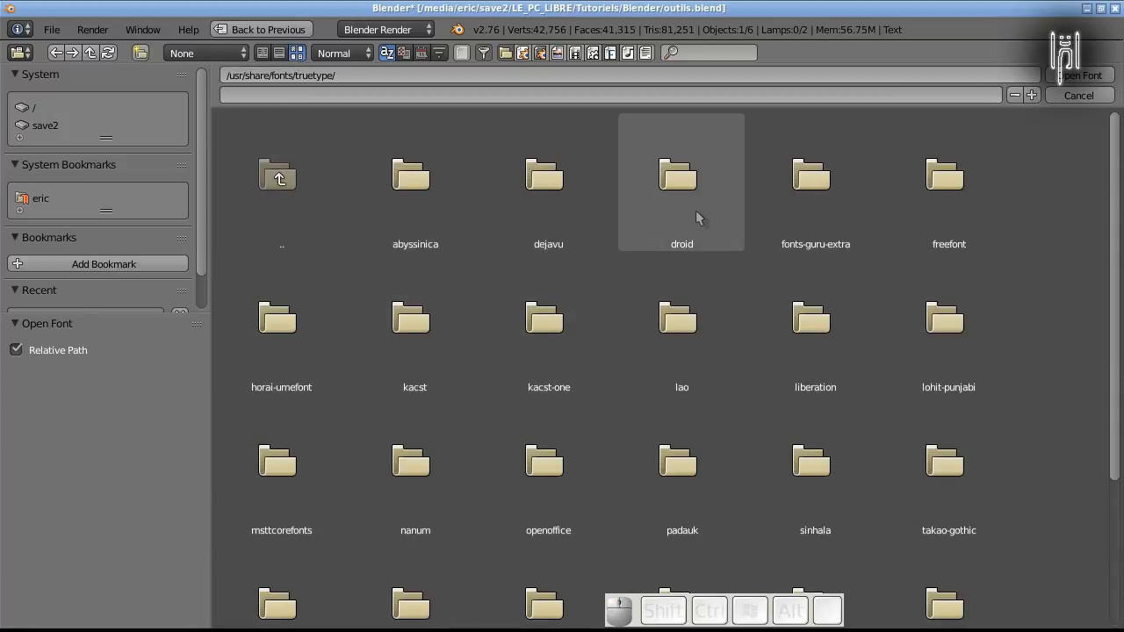
- Load UnDinaruBold.ttf from the unfonts-core folder as the text's Regular font
scroll(638, 295, down, 3)
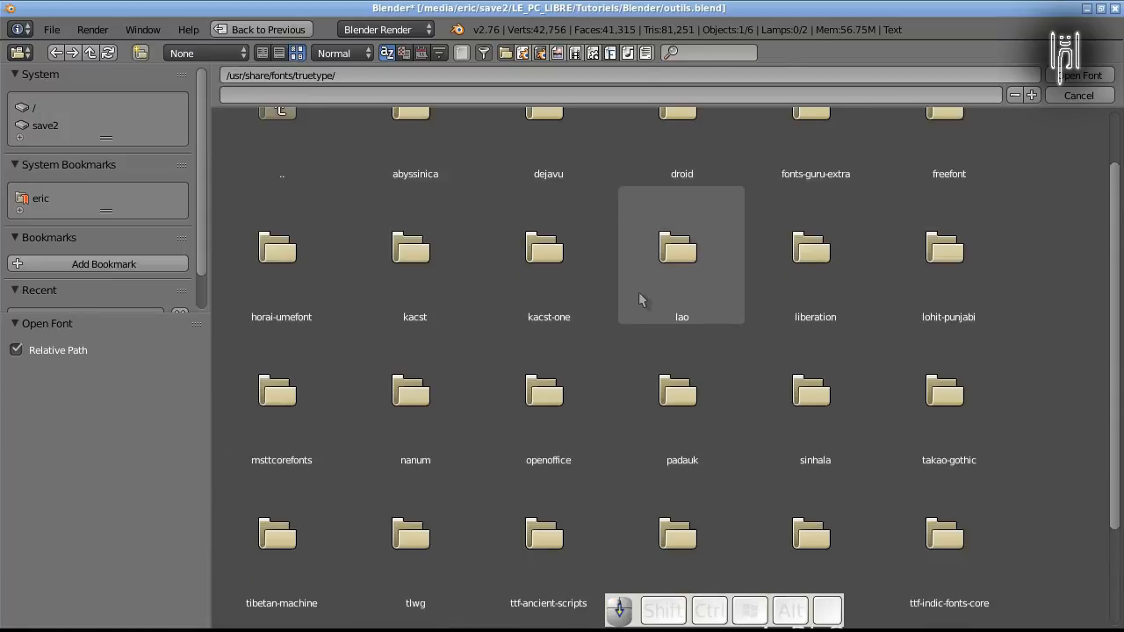
scroll(640, 296, down, 3)
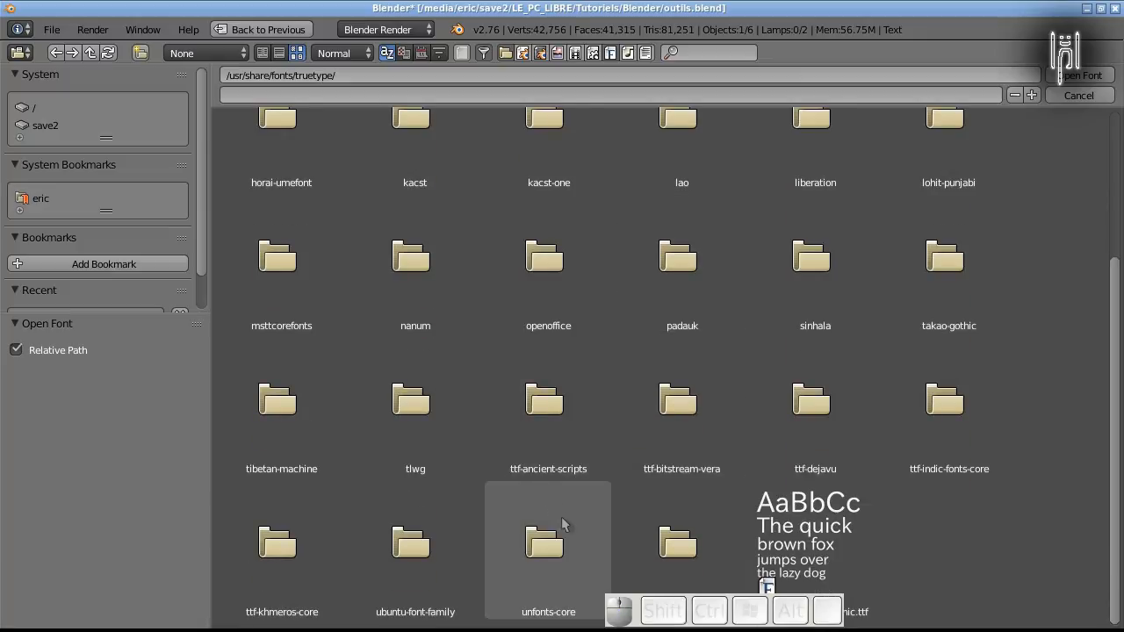
click(552, 551)
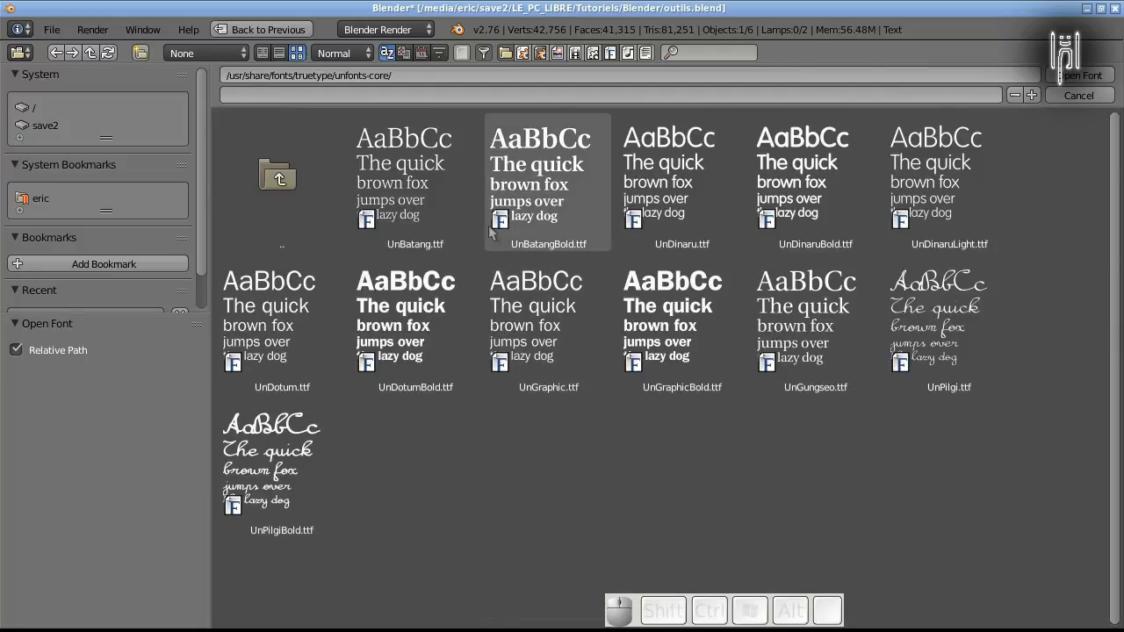
click(812, 187)
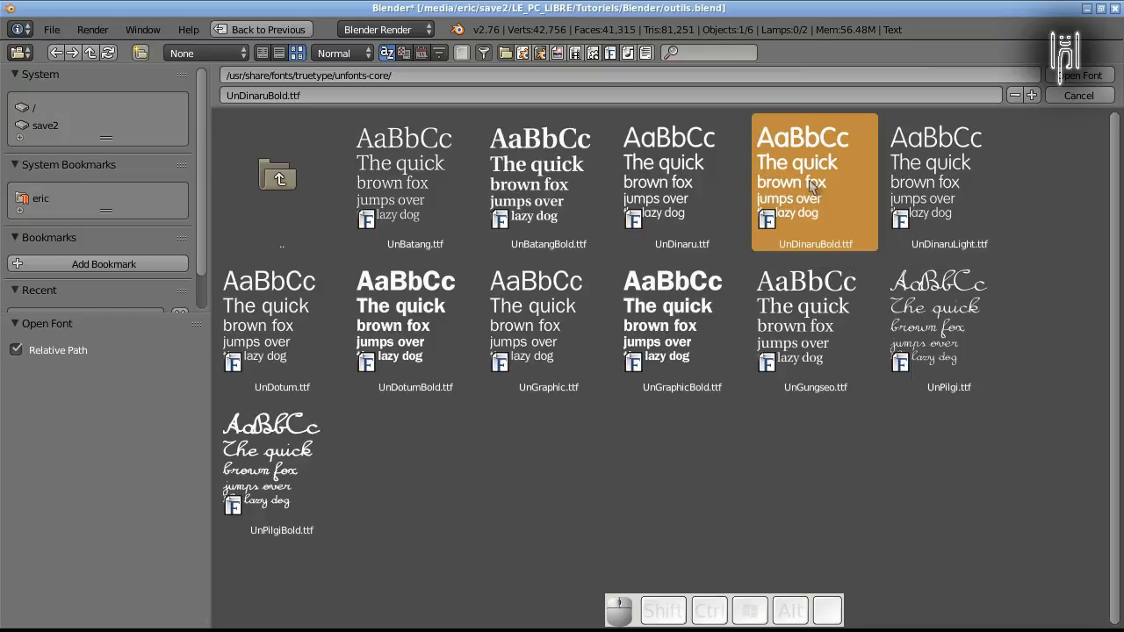
key(Return)
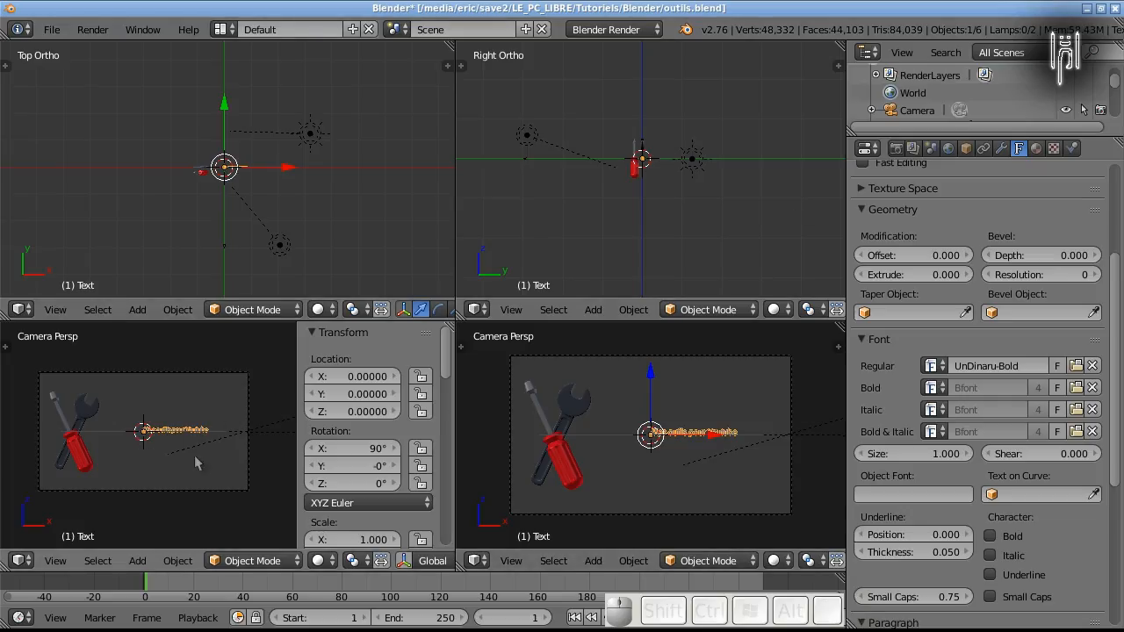
- Set the text's font size to 3
scroll(194, 454, up, 5)
scroll(194, 455, down, 4)
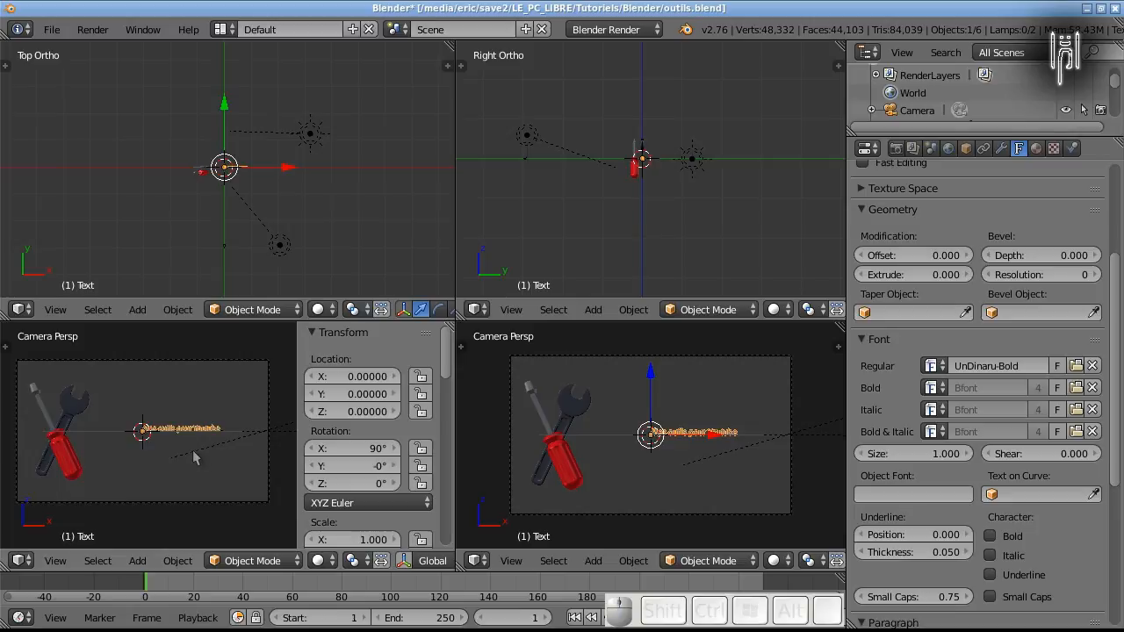
click(944, 454)
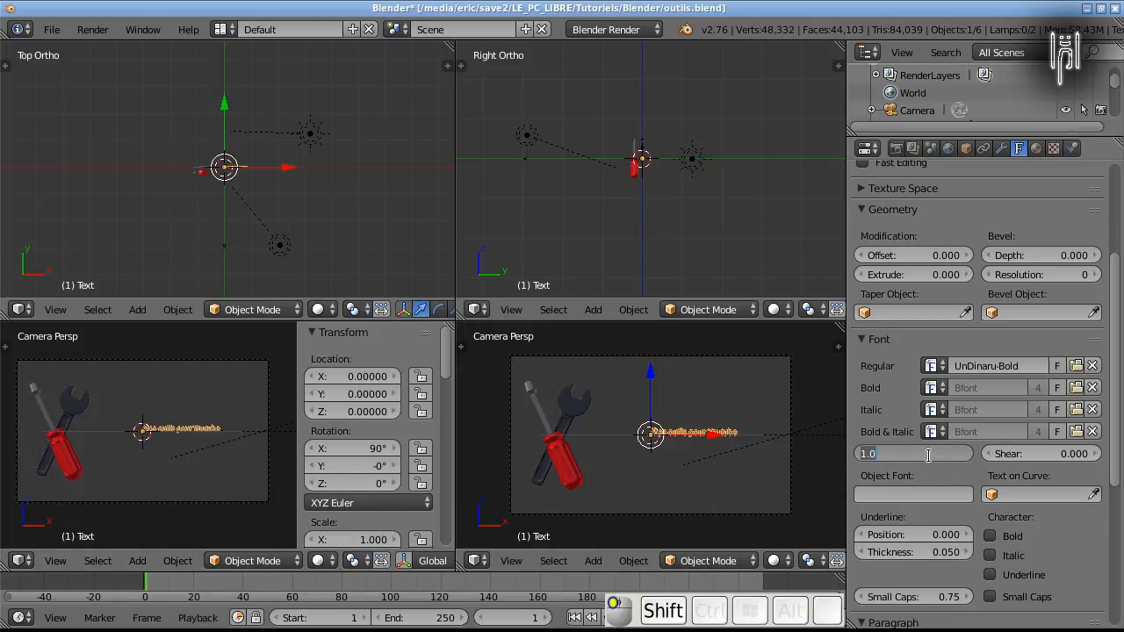
text(3)
key(Return)
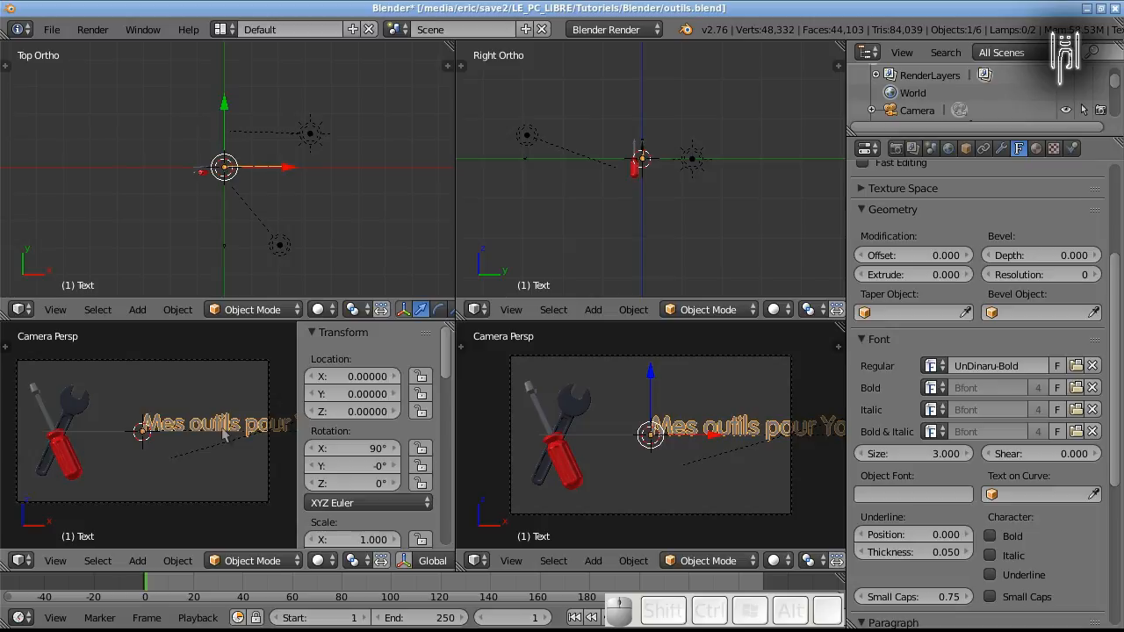
- Replace the space after "outils" with a line break so "pour Youtube" sits on a second line
key(ctrl+Down)
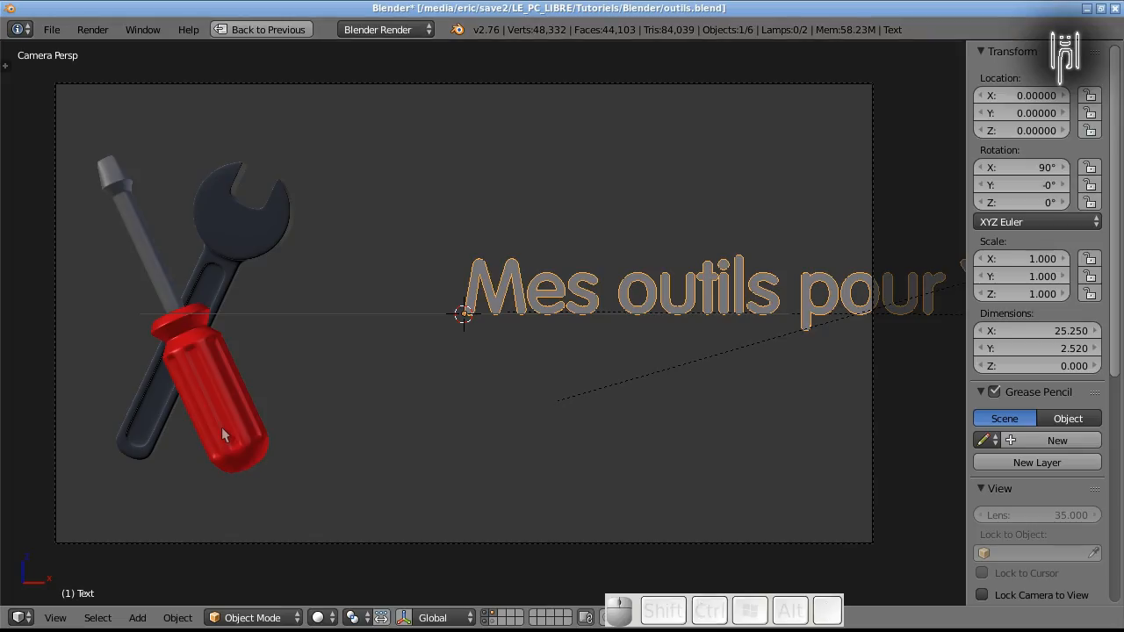
key(Tab)
key(BackSpace)
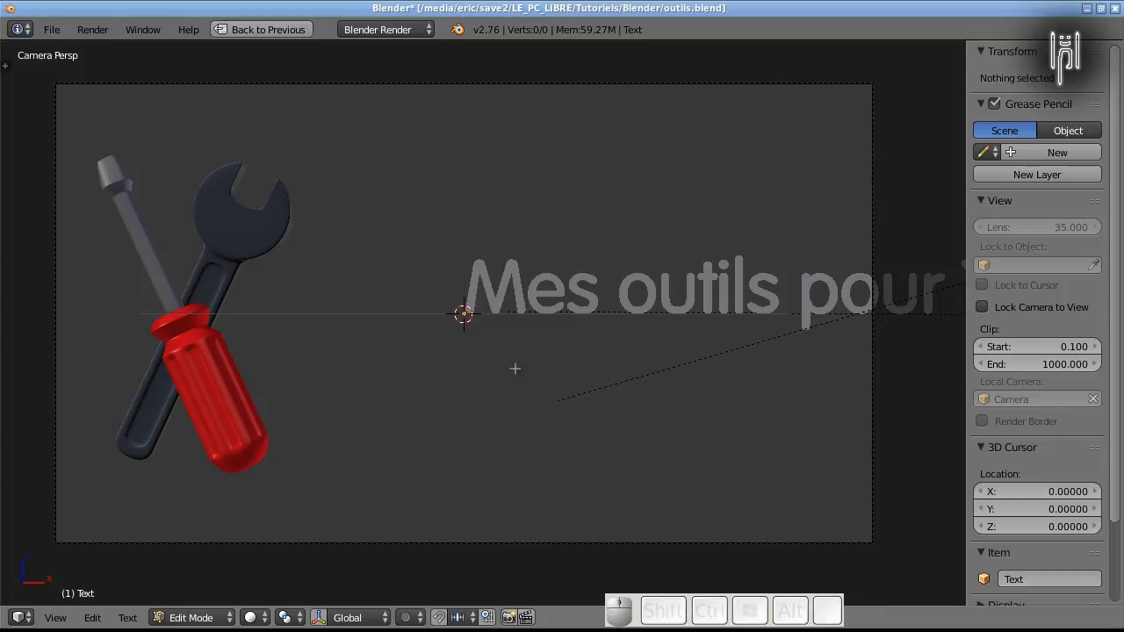
key(Left)
key(Left)
key(Left)
key(Left)
key(Left)
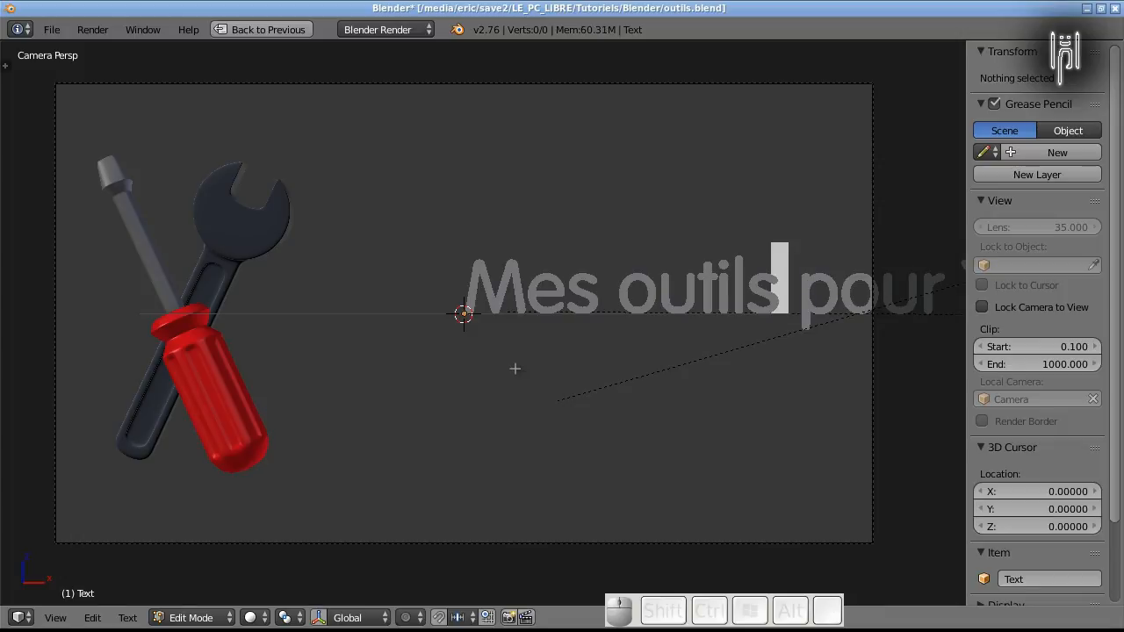
key(Delete)
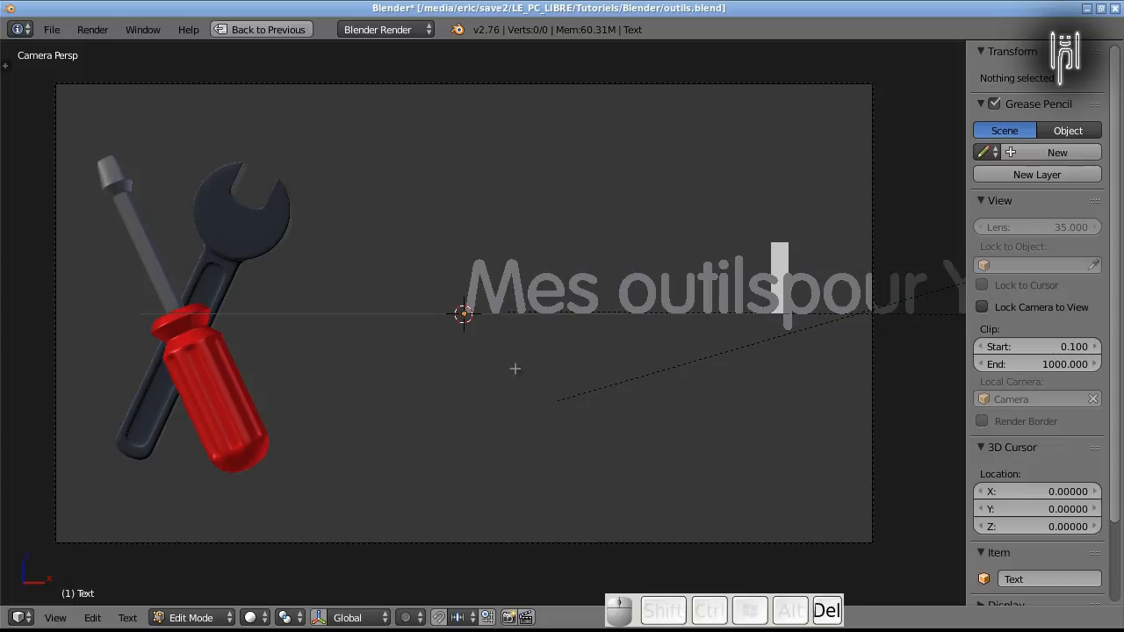
key(Return)
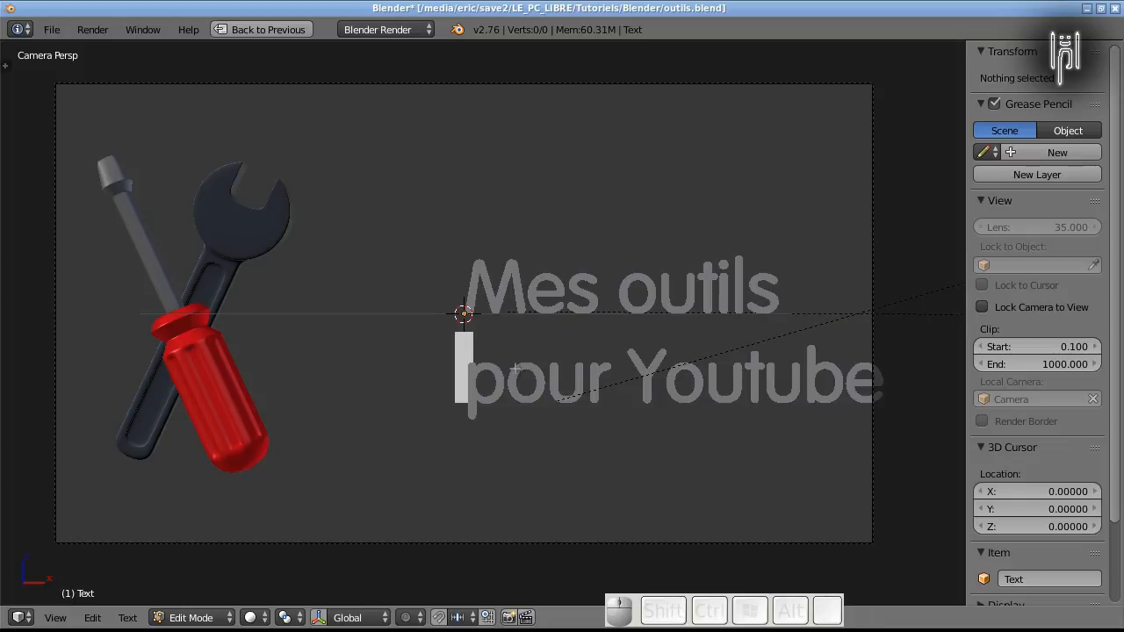
key(Tab)
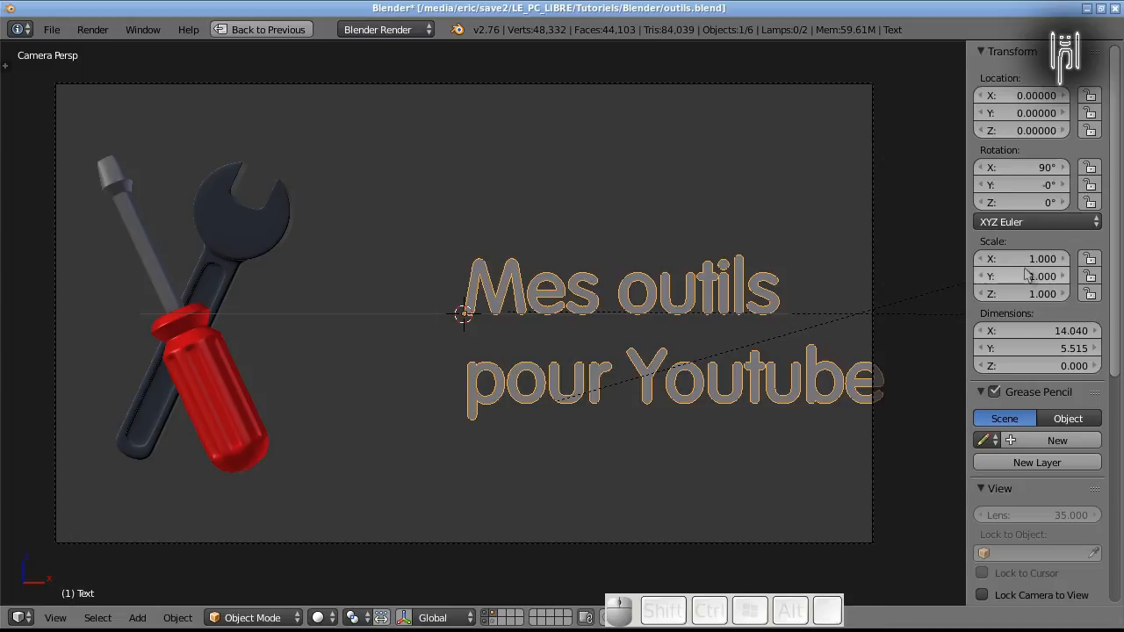
- Restore the multi-view layout and set the text's paragraph alignment to Right after trying Center
key(ctrl+Up)
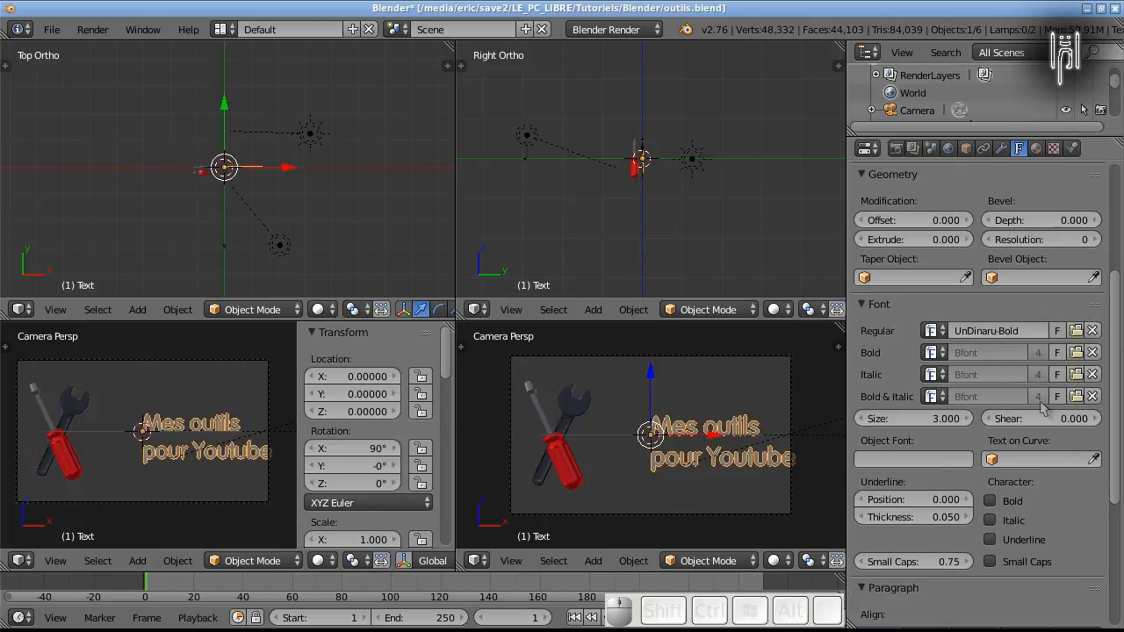
scroll(1043, 410, down, 3)
scroll(1043, 410, down, 4)
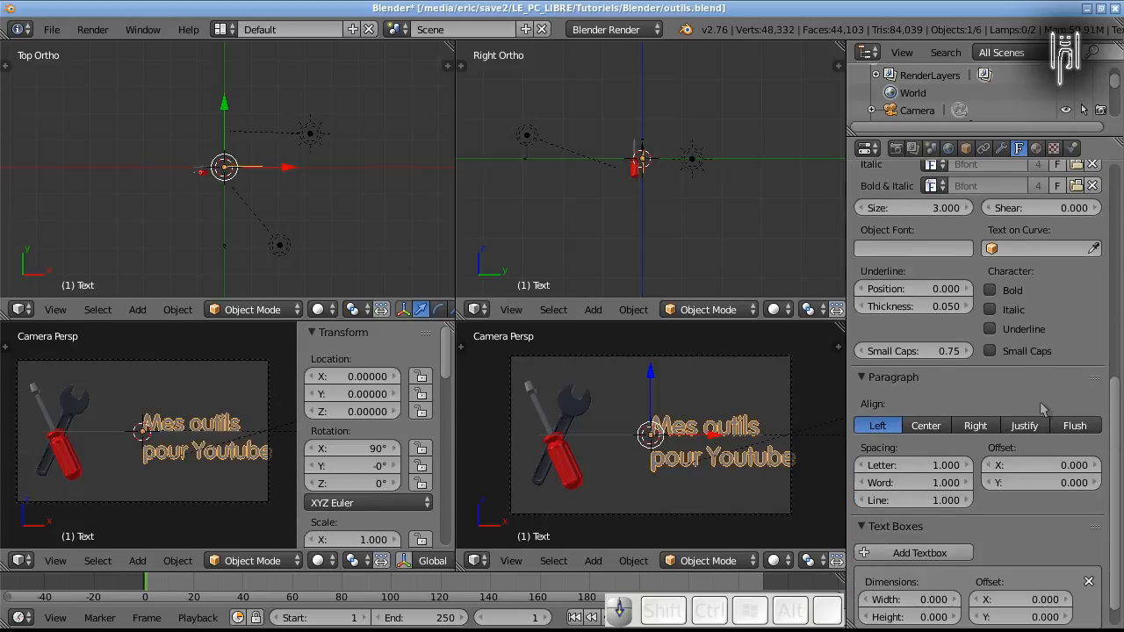
click(928, 426)
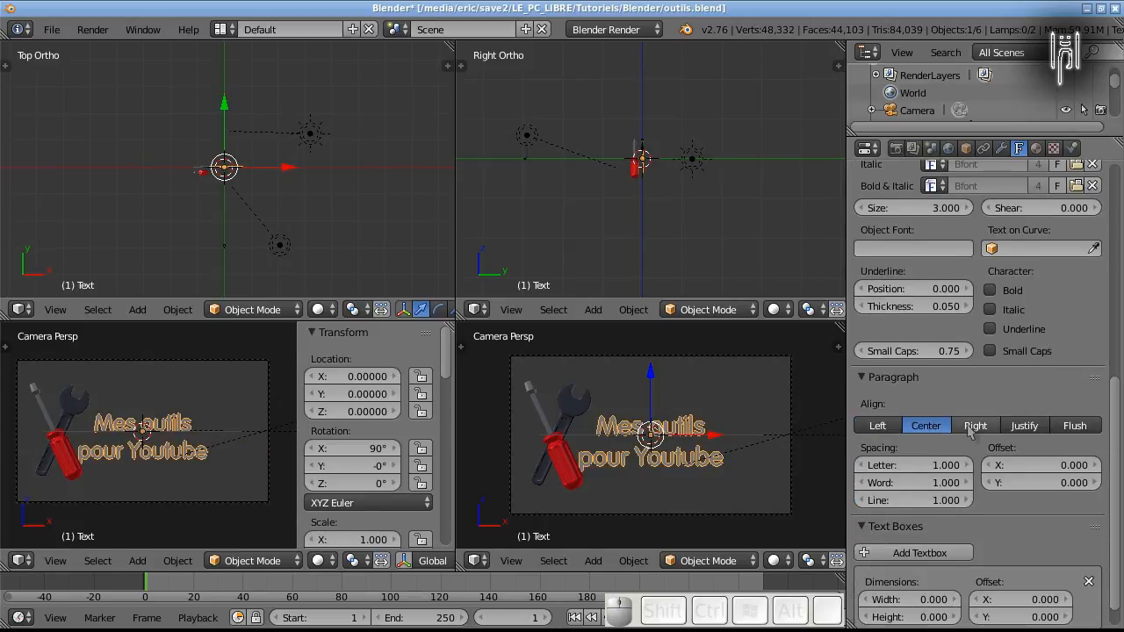
click(973, 427)
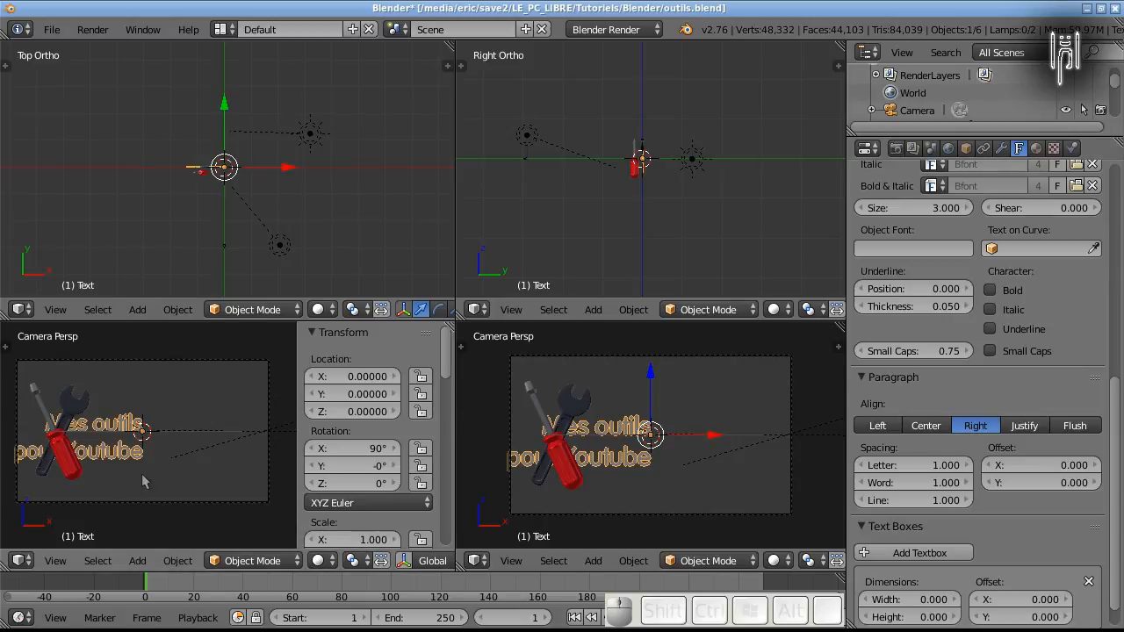
- Move the text 11 units along the global X axis, snapping to whole increments
key(g)
key(x)
key(ctrl)
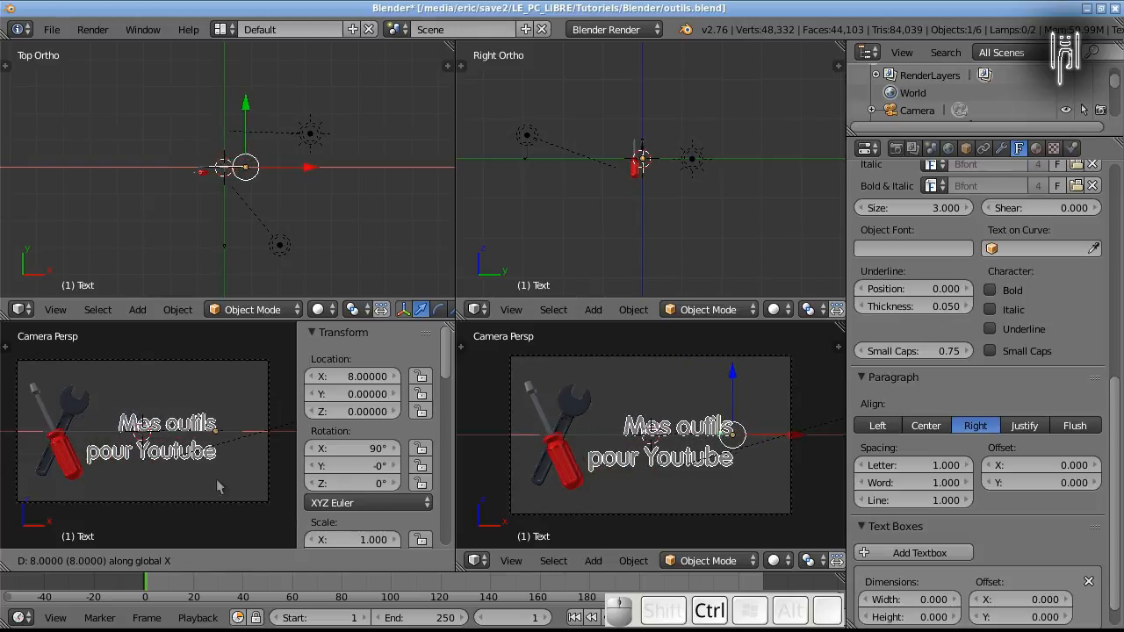
mouse_move(236, 479)
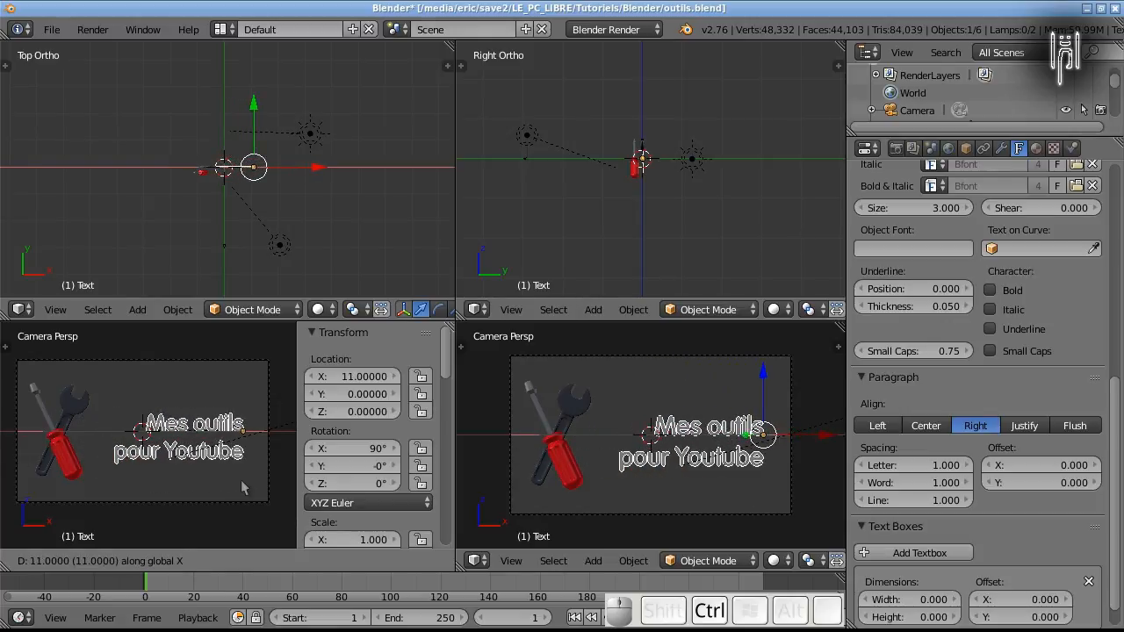
click(240, 479)
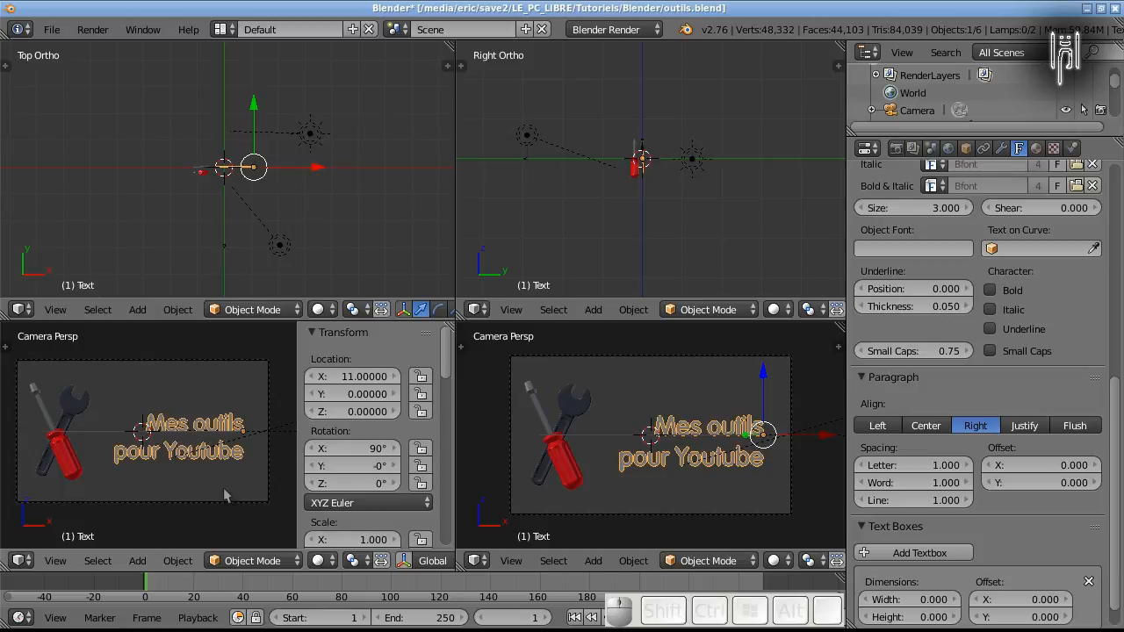
- Raise the text 4 units along the global Z axis, snapping to whole increments
key(g)
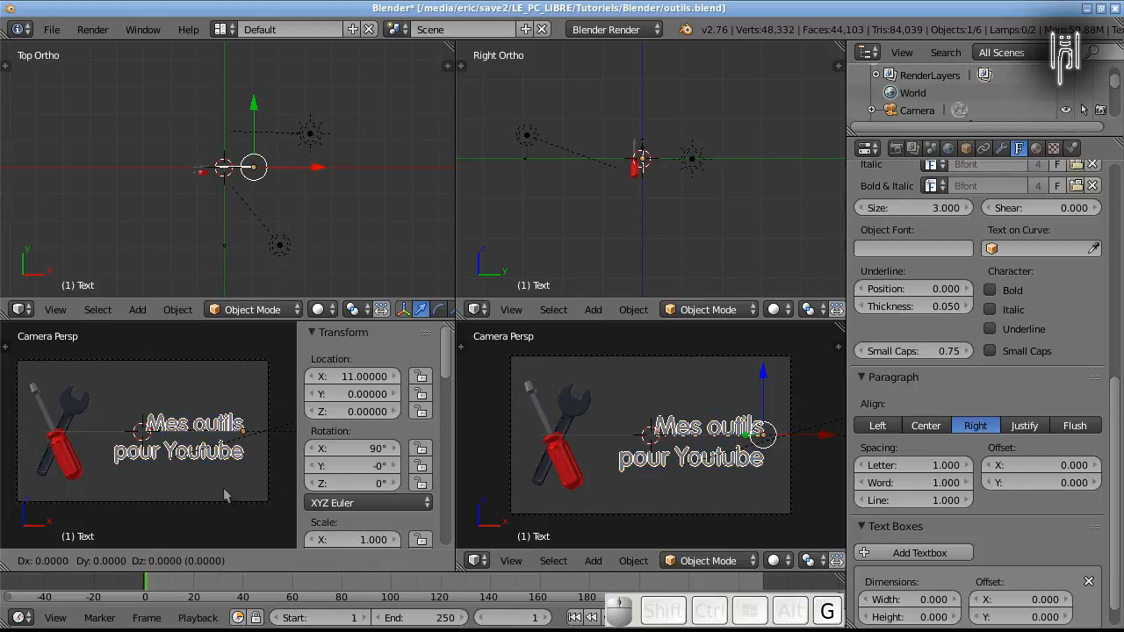
key(z)
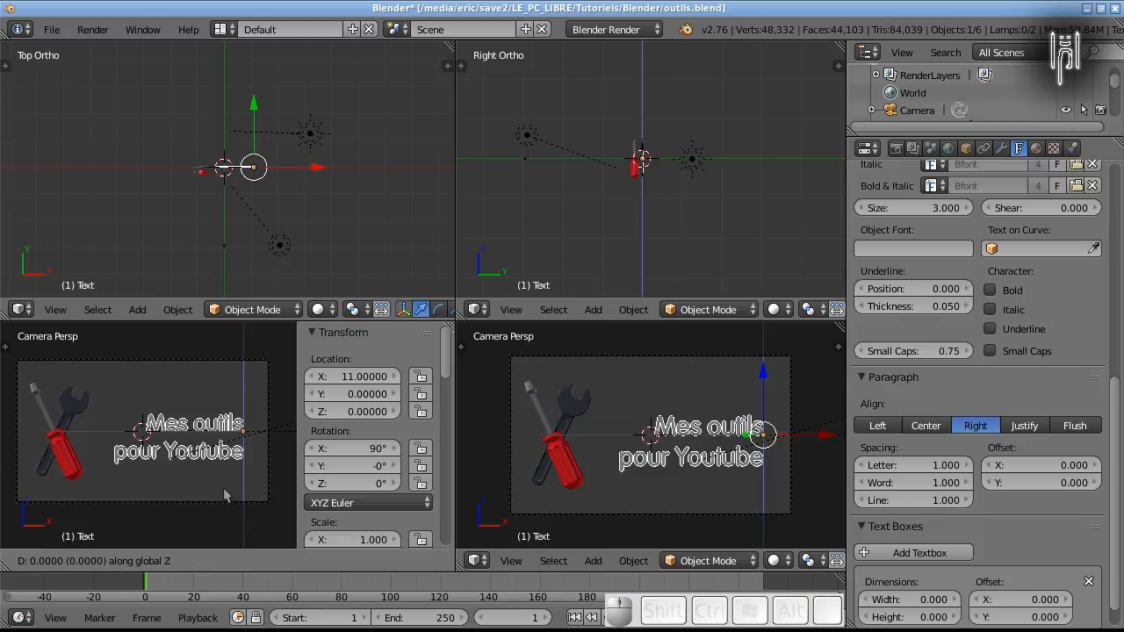
key(ctrl)
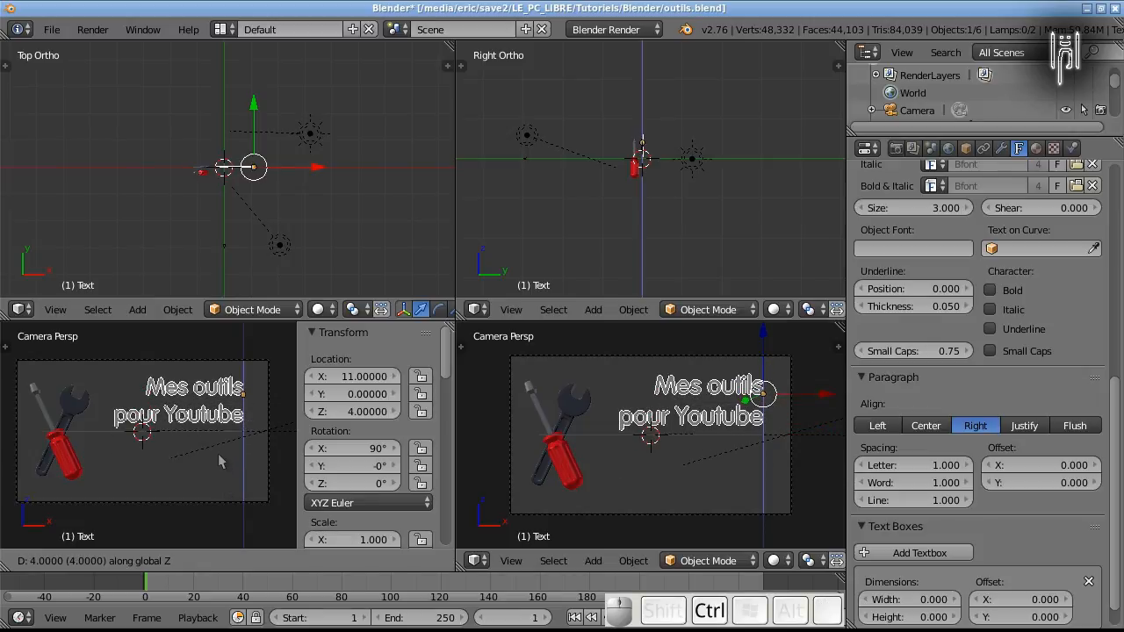
click(217, 453)
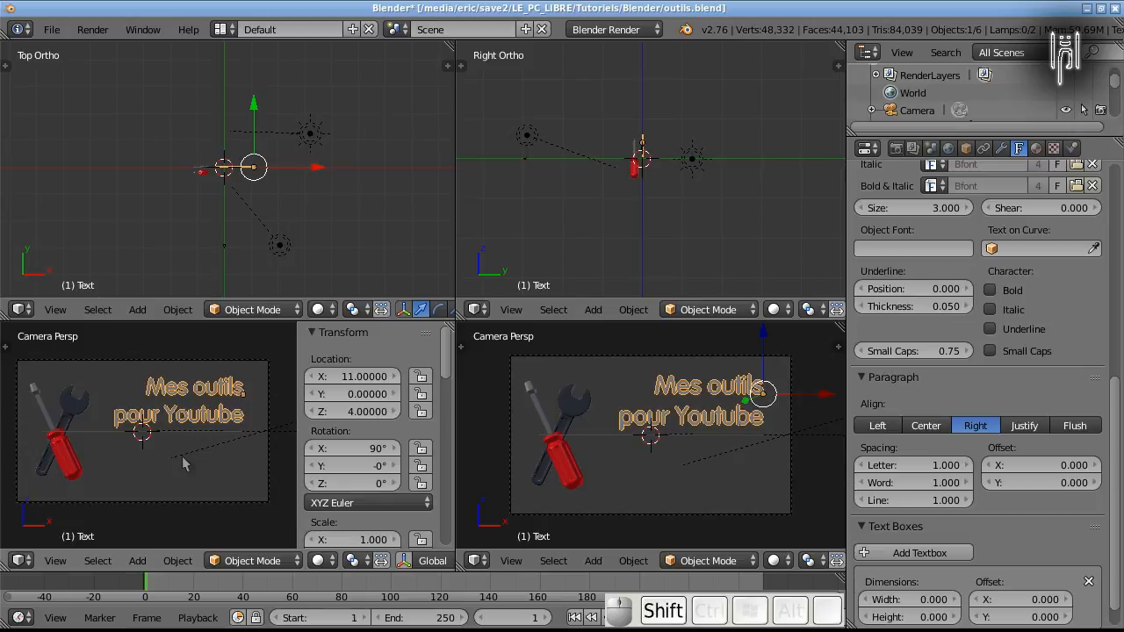
- Duplicate the text and move the copy down 6 units along the global Z axis
key(shift+d)
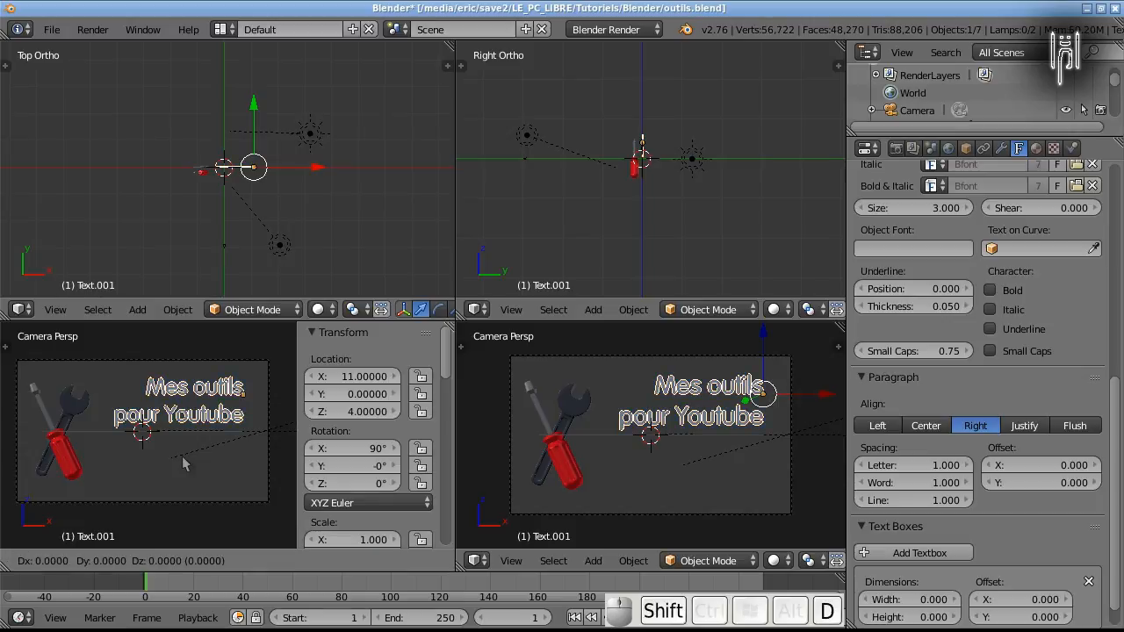
key(Return)
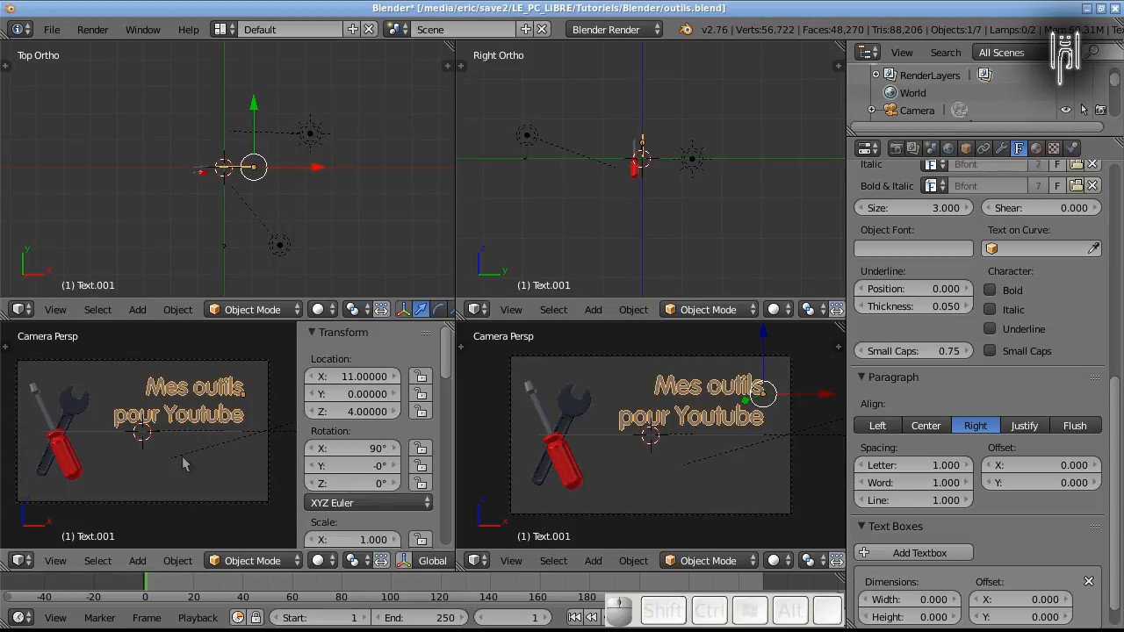
key(g)
key(z)
key(ctrl)
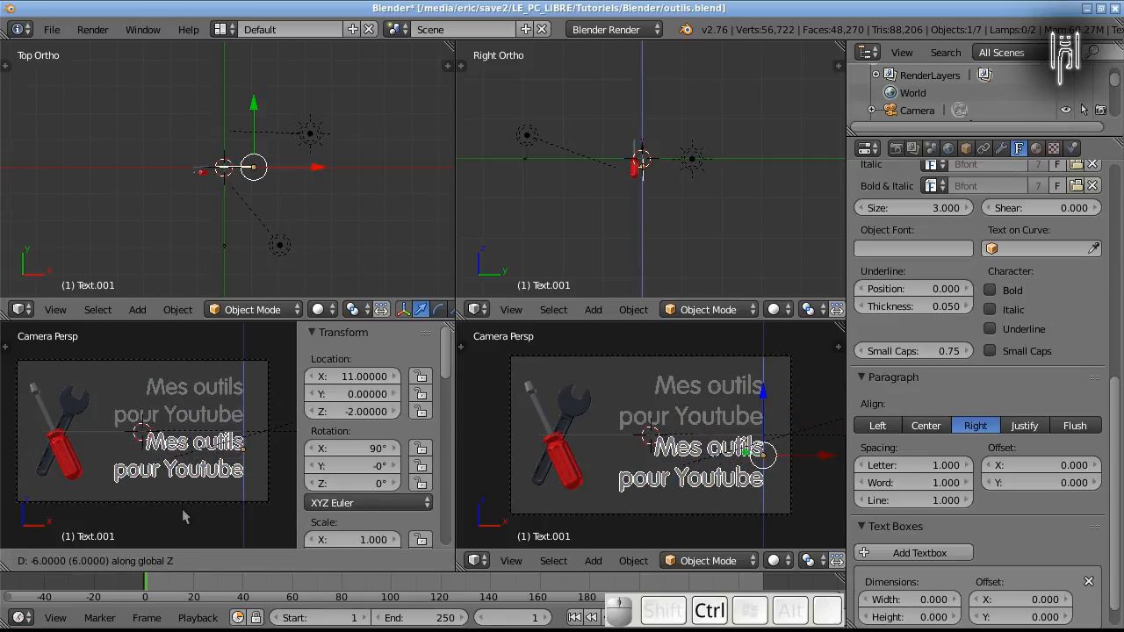
ctrl+click(183, 514)
- Replace the duplicated text's wording with "01 - Keymon" and return to Object Mode
key(Tab)
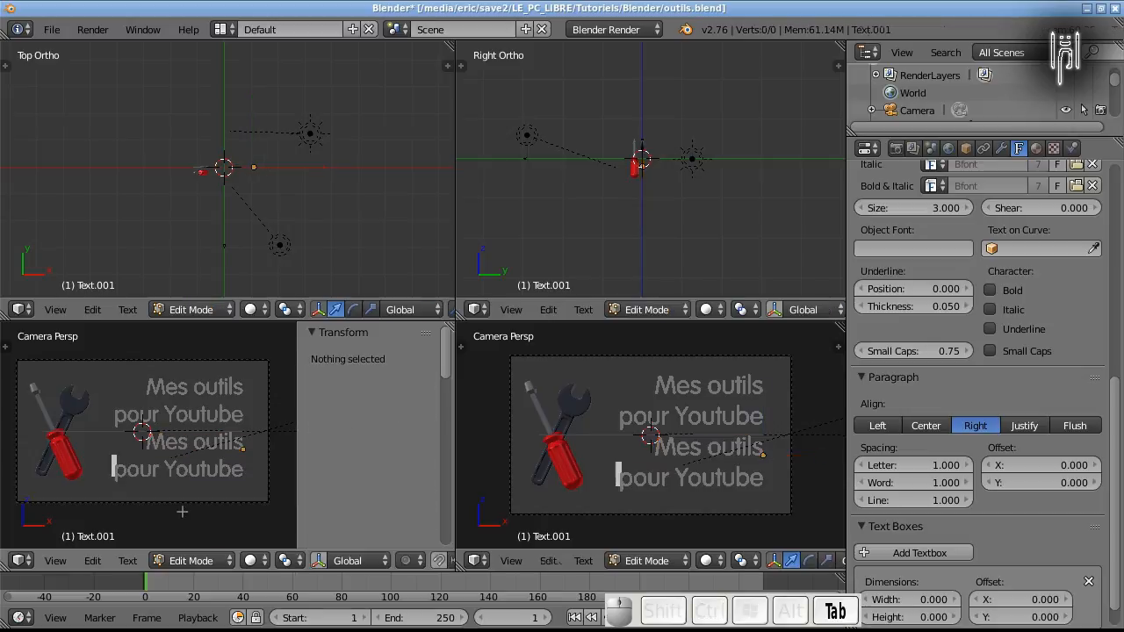
key(Right)
key(Right)
key(Right)
key(Right)
key(Right)
key(Right)
key(Right)
key(Right)
key(Right)
key(Right)
key(Right)
key(Right)
key(BackSpace)
key(BackSpace)
key(BackSpace)
key(BackSpace)
key(BackSpace)
key(BackSpace)
key(BackSpace)
key(BackSpace)
key(BackSpace)
key(BackSpace)
key(BackSpace)
key(BackSpace)
key(BackSpace)
key(BackSpace)
key(BackSpace)
key(BackSpace)
key(BackSpace)
key(BackSpace)
key(BackSpace)
key(BackSpace)
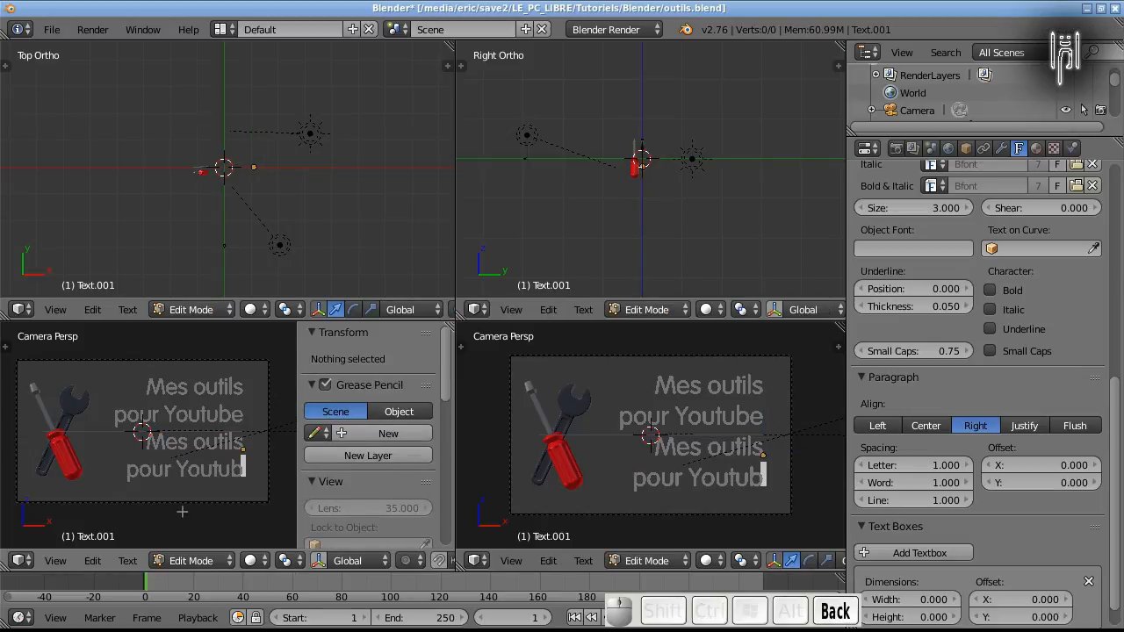
key(BackSpace)
key(BackSpace)
key(BackSpace)
text(01 - K)
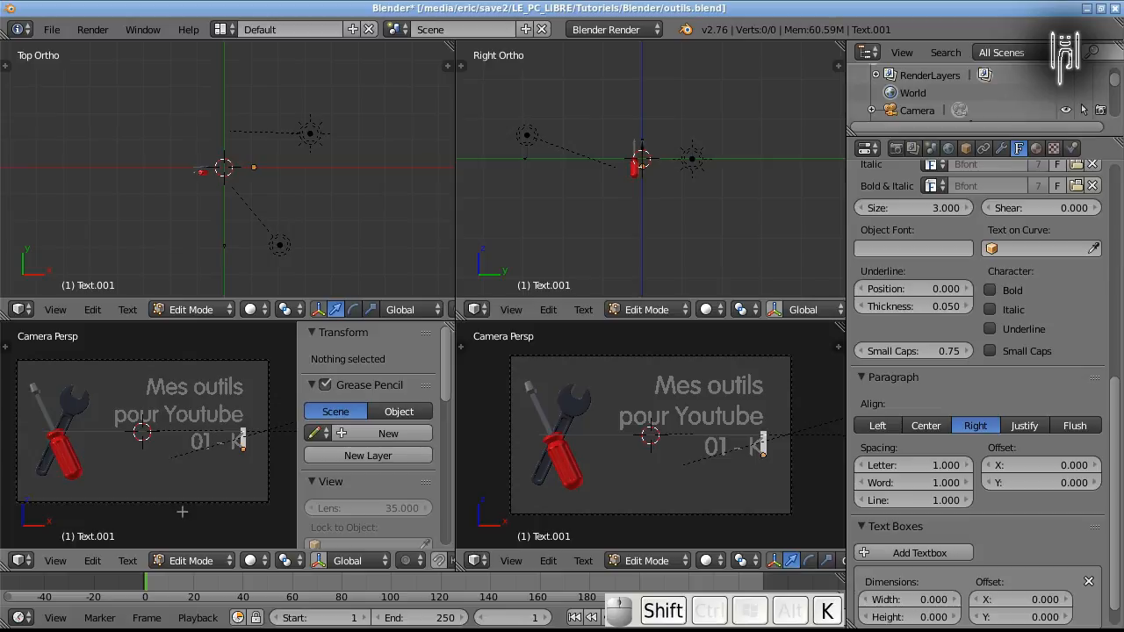
text(ey)
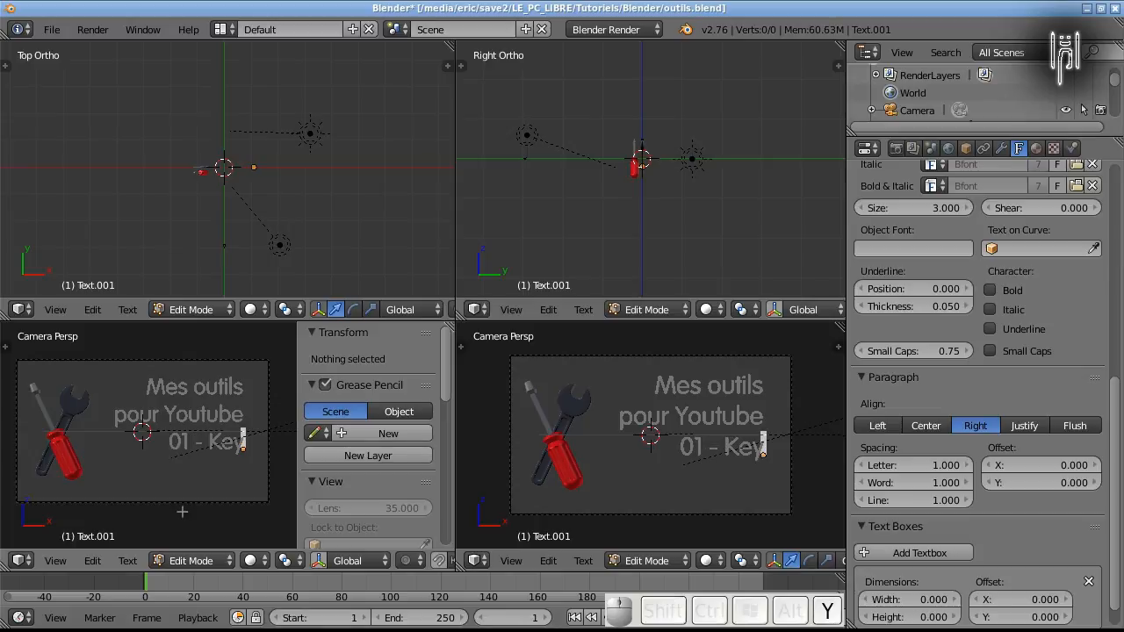
text(mon)
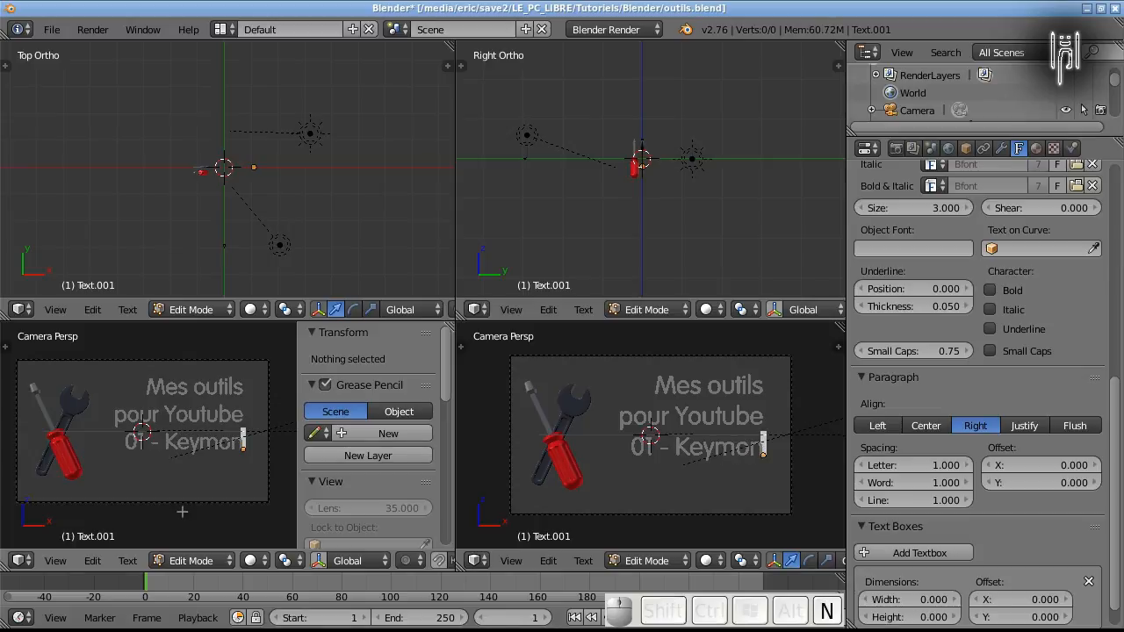
key(Tab)
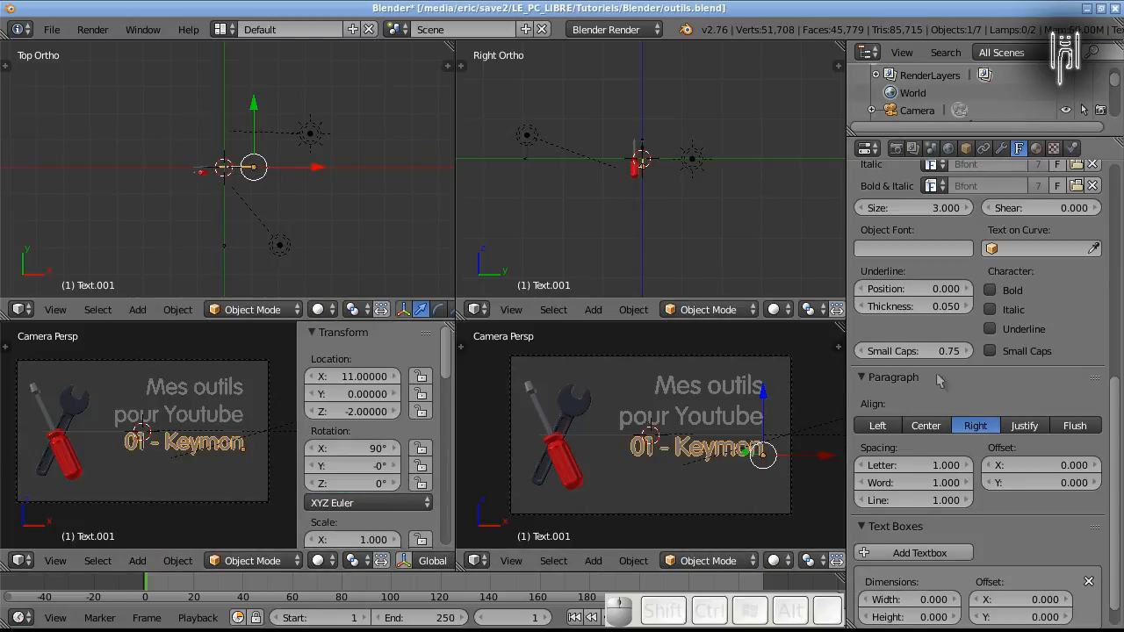
- Set the font size of the "01 - Keymon" subtitle to 2
scroll(928, 481, down, 1)
scroll(928, 481, up, 6)
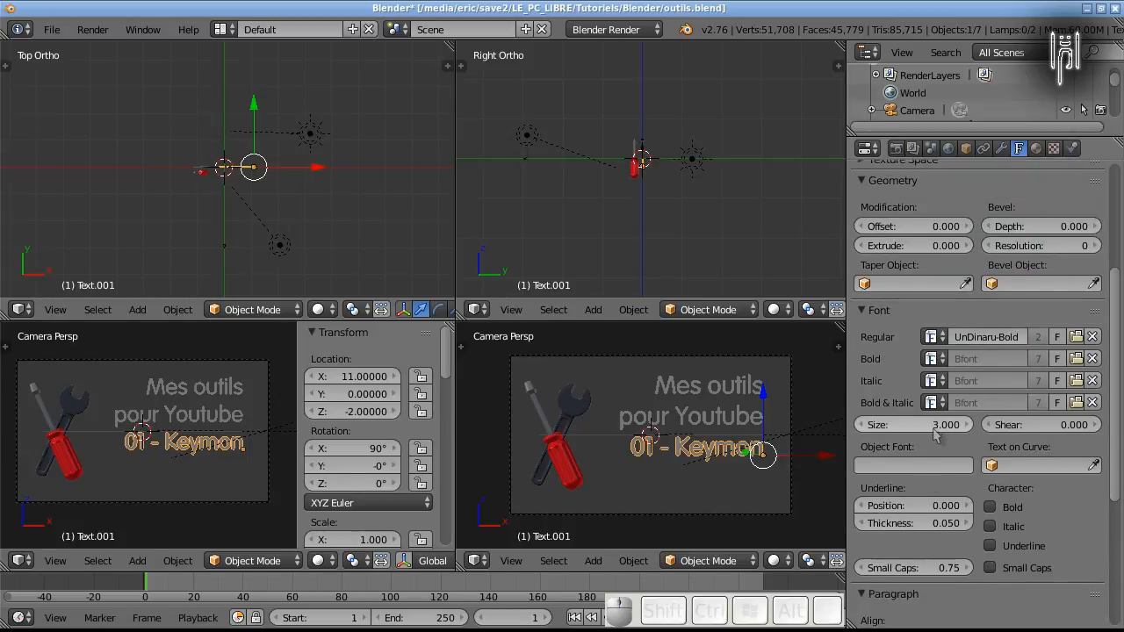
shift+click(935, 425)
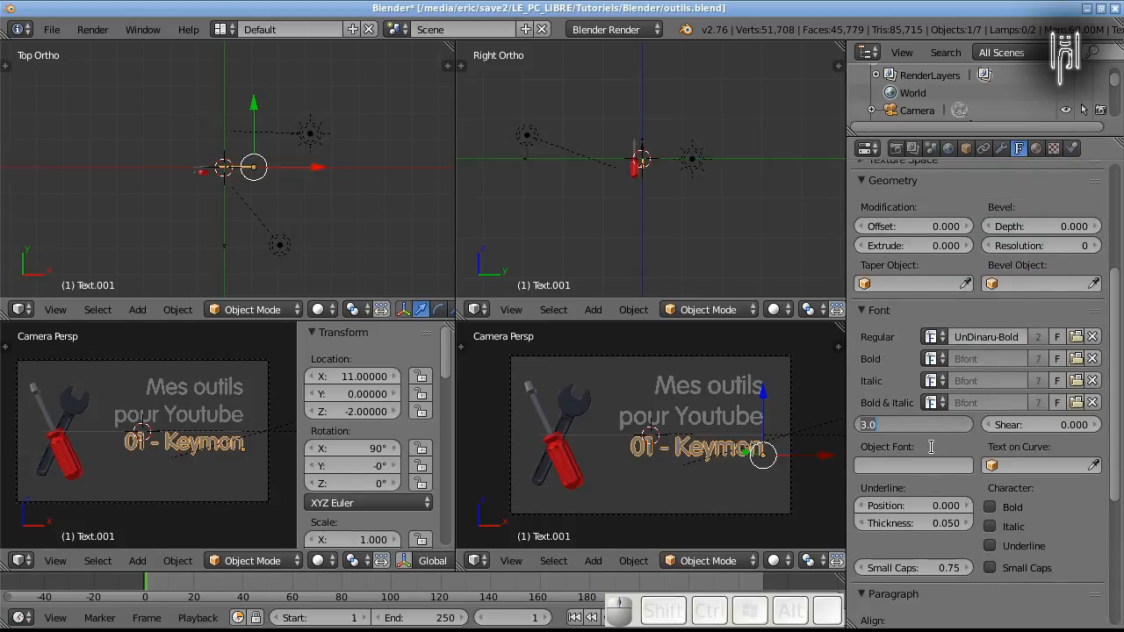
text(2)
key(Return)
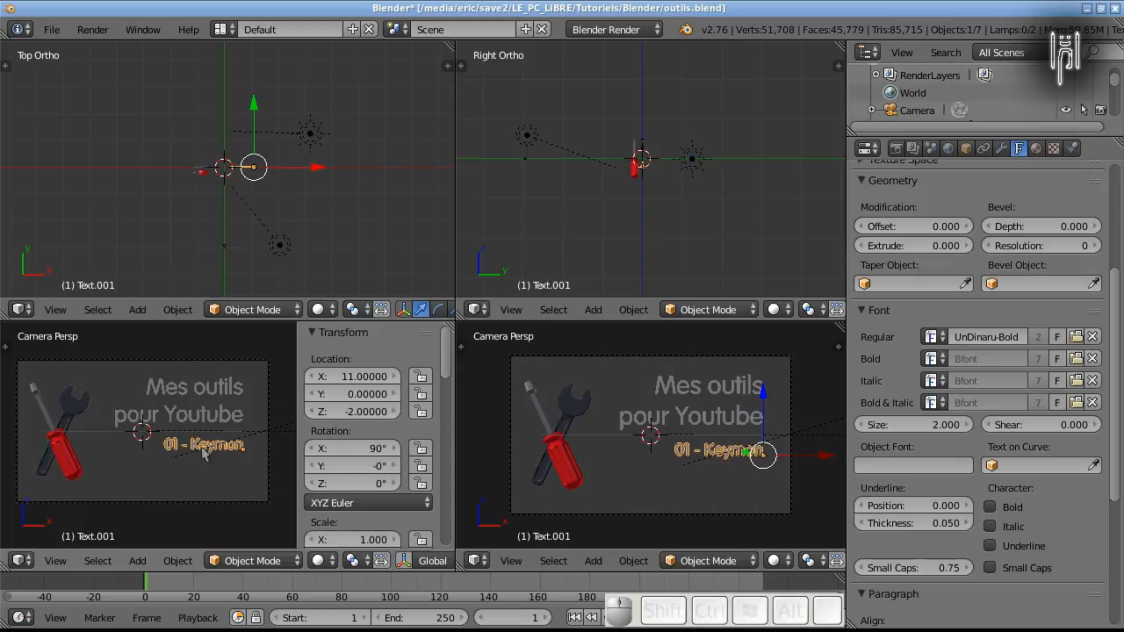
- Lower the subtitle 2 units along the global Z axis, snapping to whole increments
key(g)
key(y)
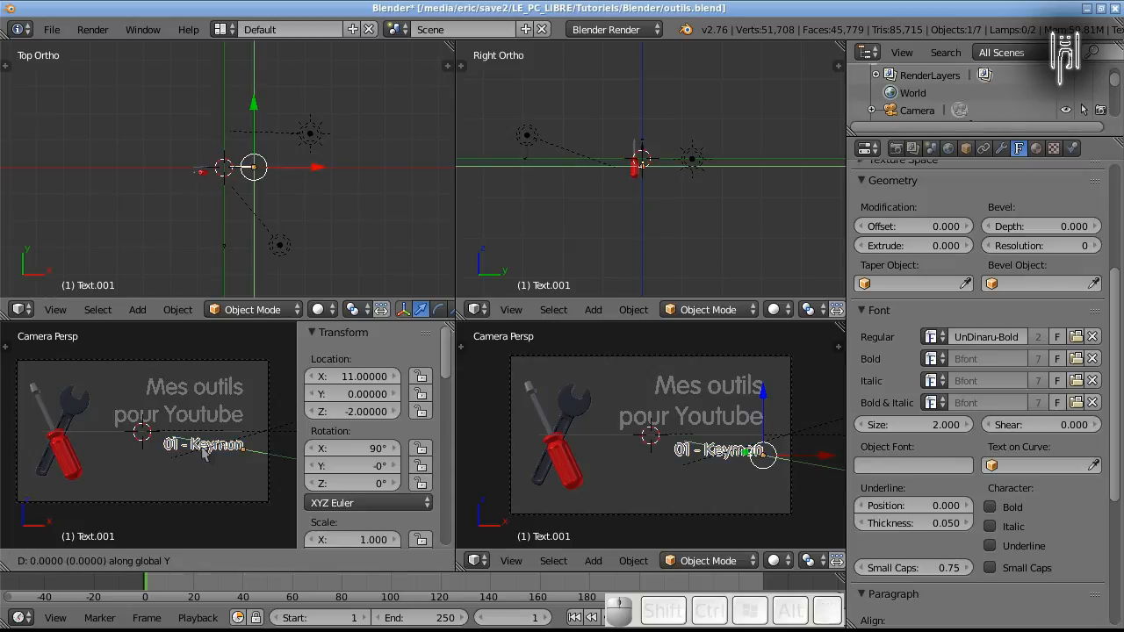
key(z)
key(ctrl)
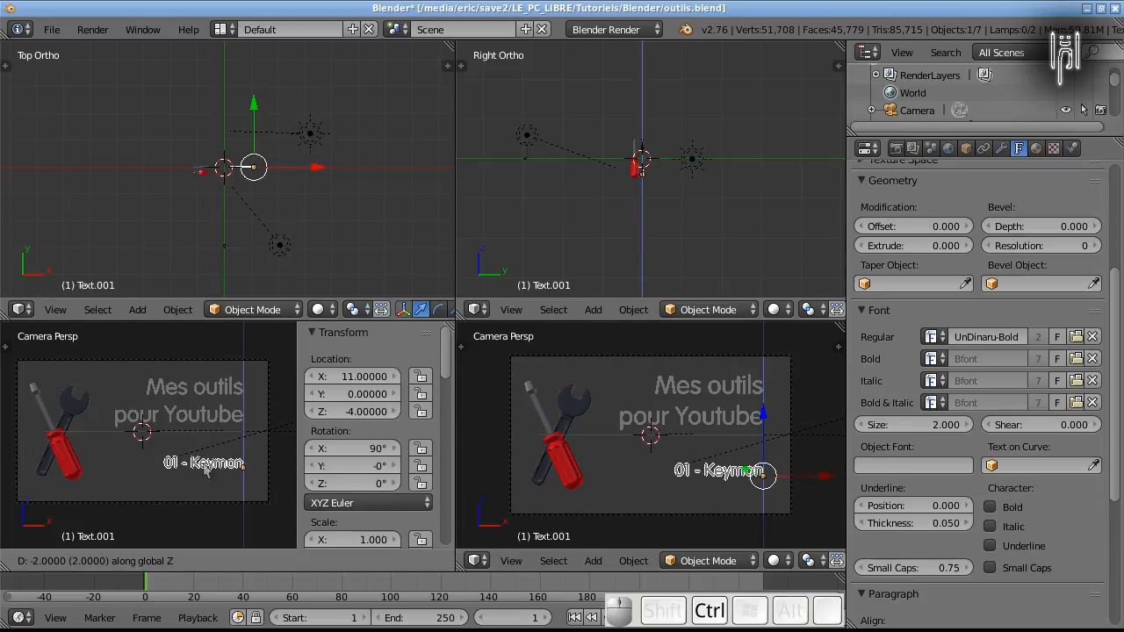
ctrl+click(205, 470)
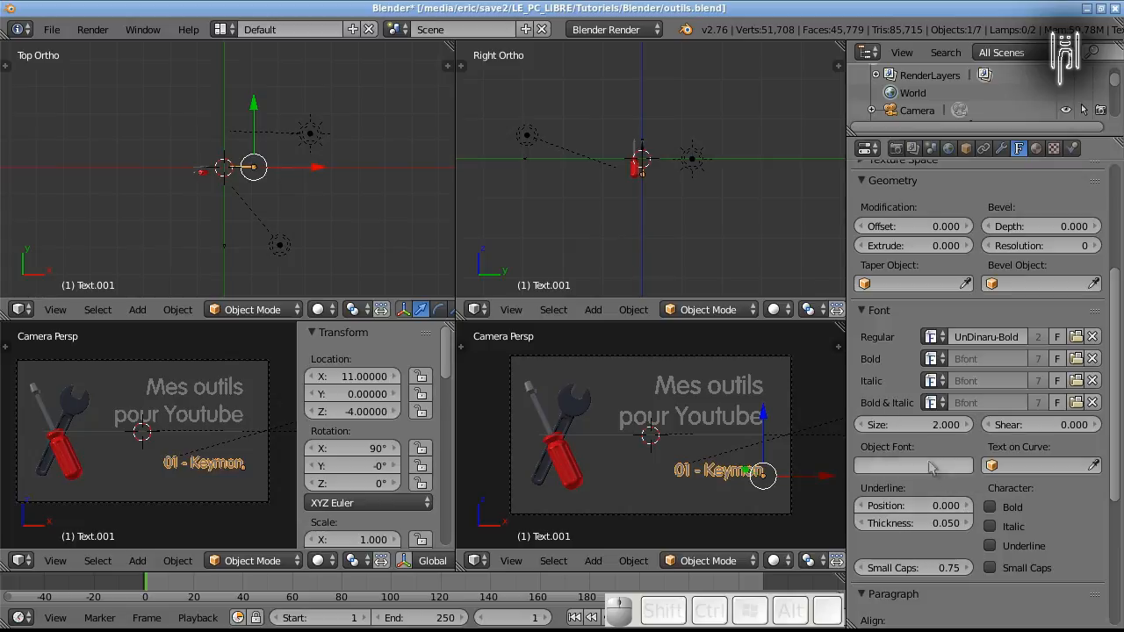
- Left-align the subtitle and move it along the global X axis to X = -3, snapping to whole increments
scroll(940, 345, down, 3)
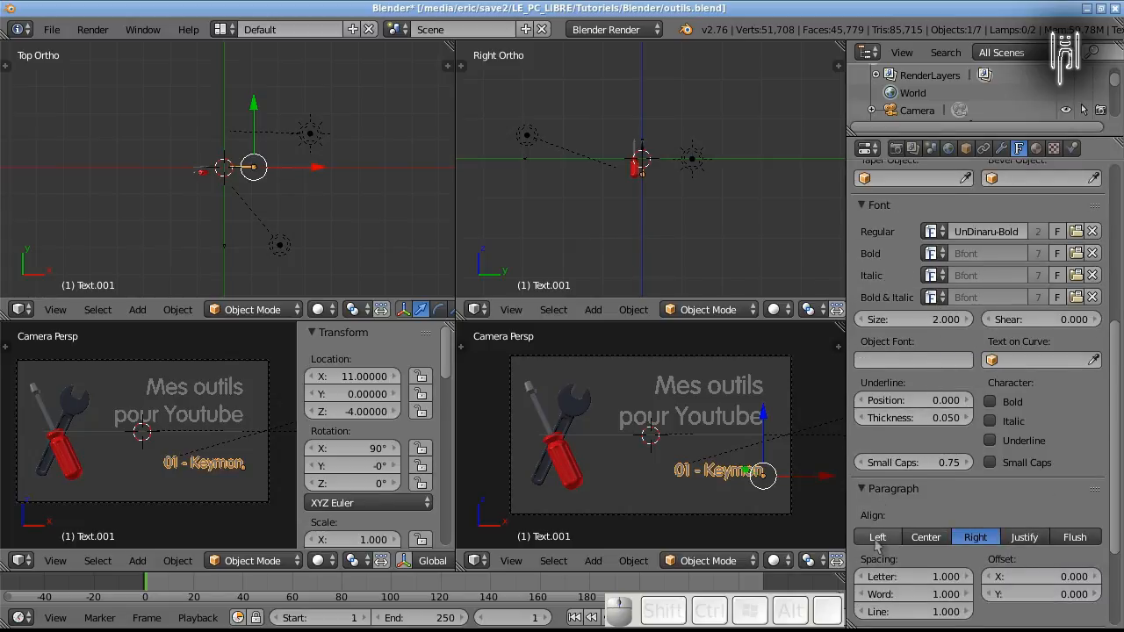
click(876, 539)
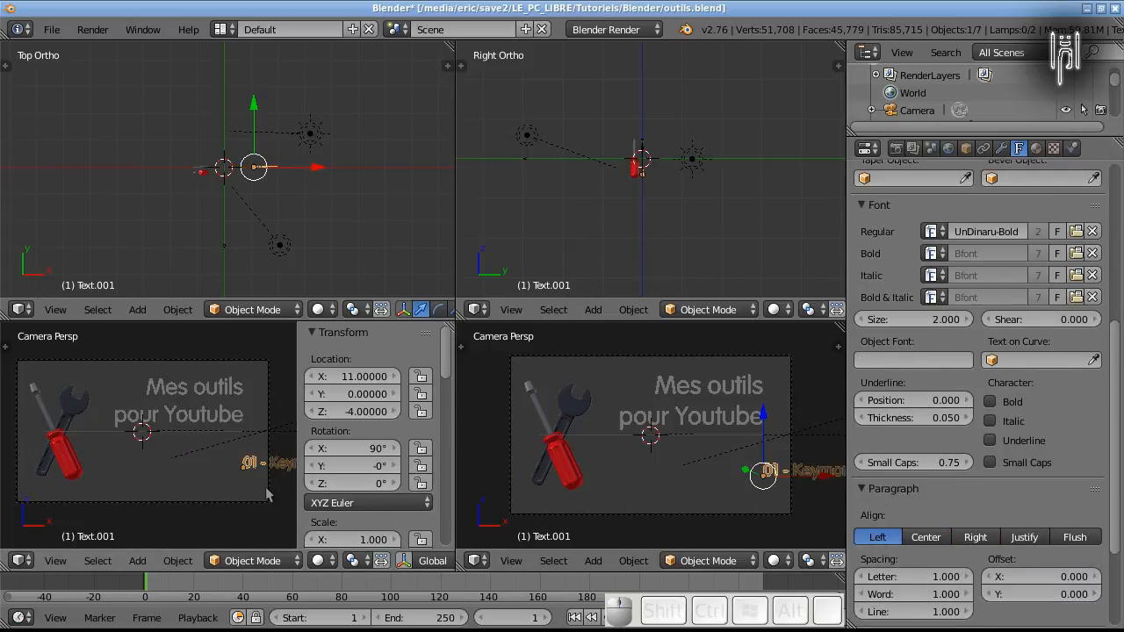
key(g)
key(x)
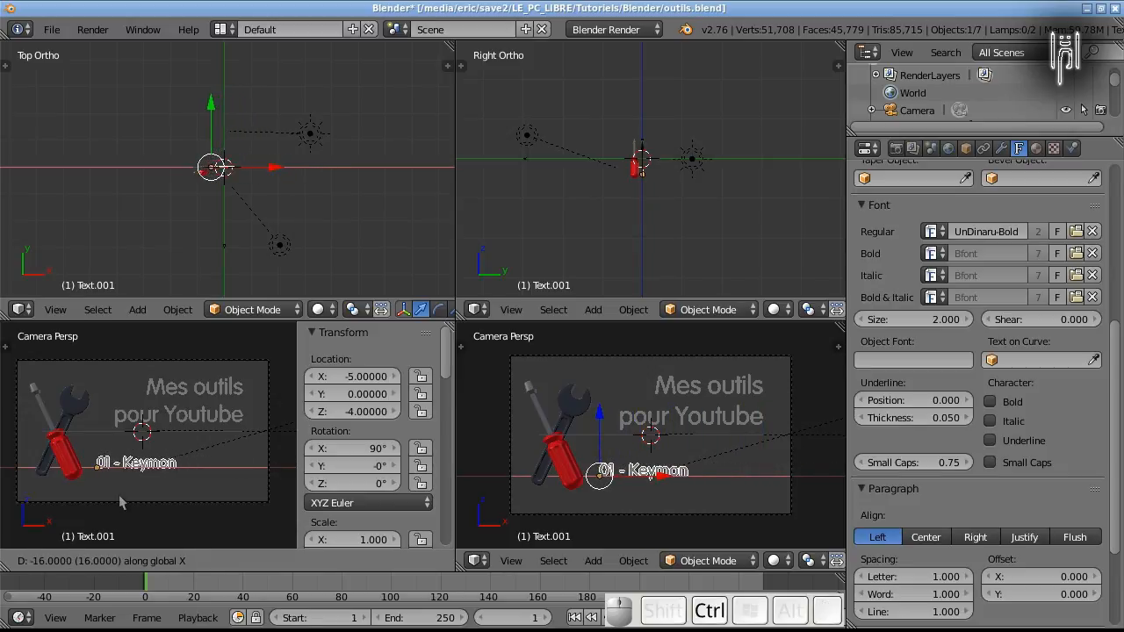
ctrl+click(140, 495)
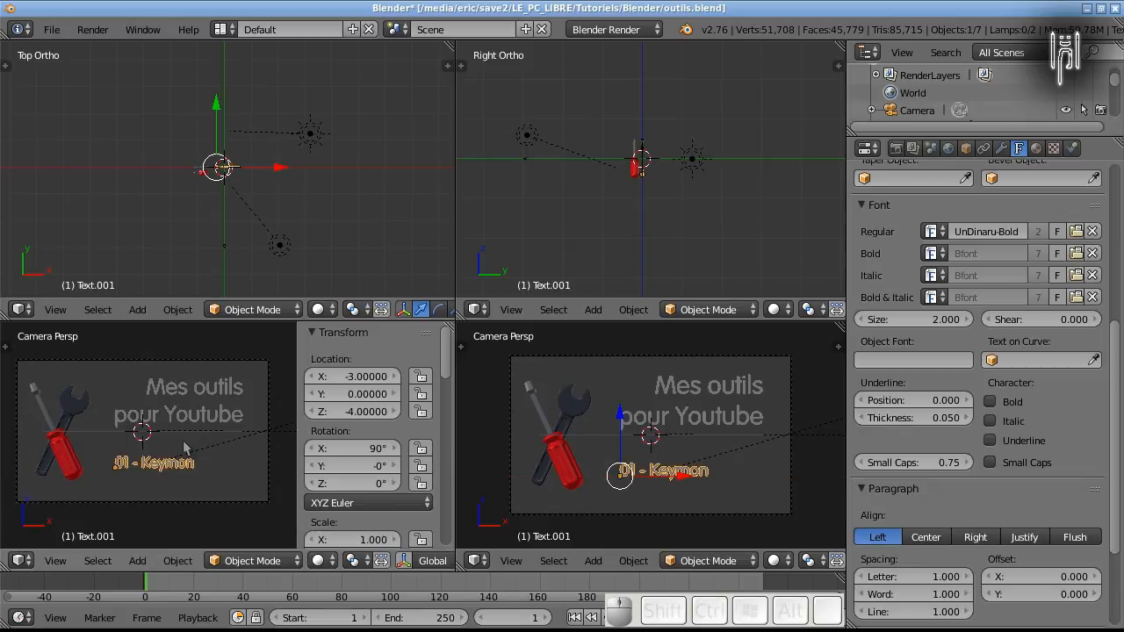
- Render the camera view to check the layout of the title and subtitle
key(F12)
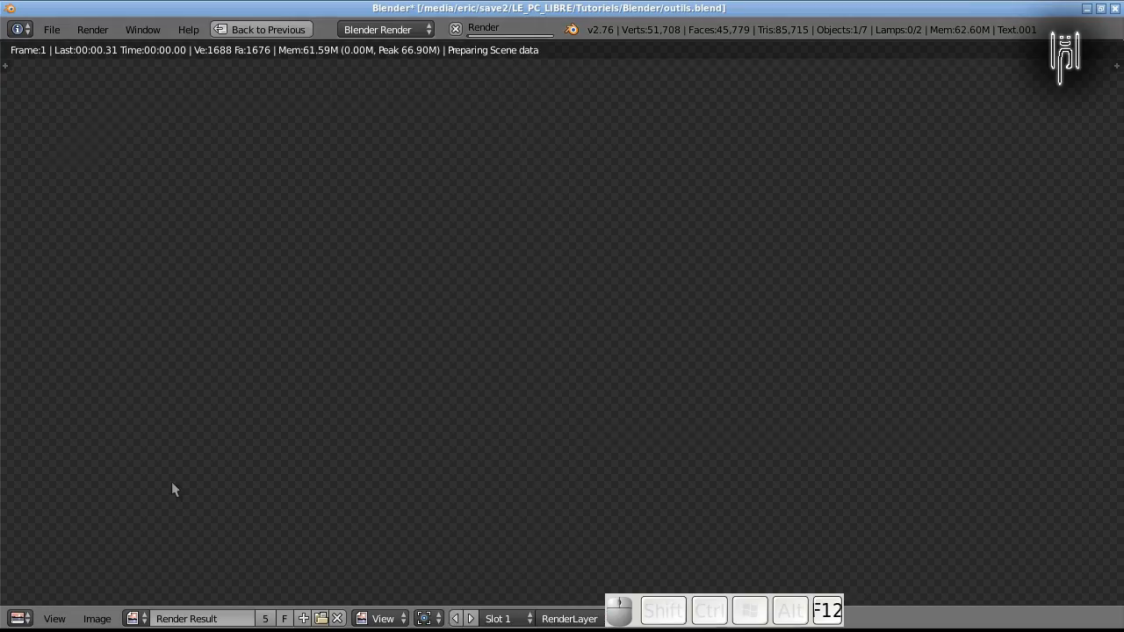
scroll(203, 395, down, 1)
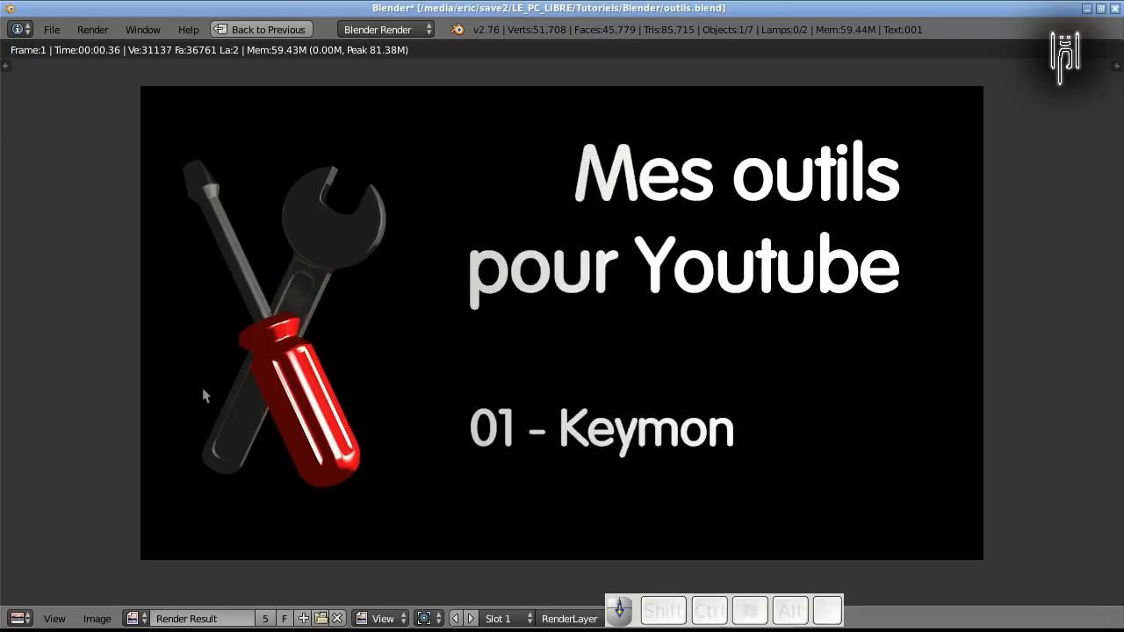
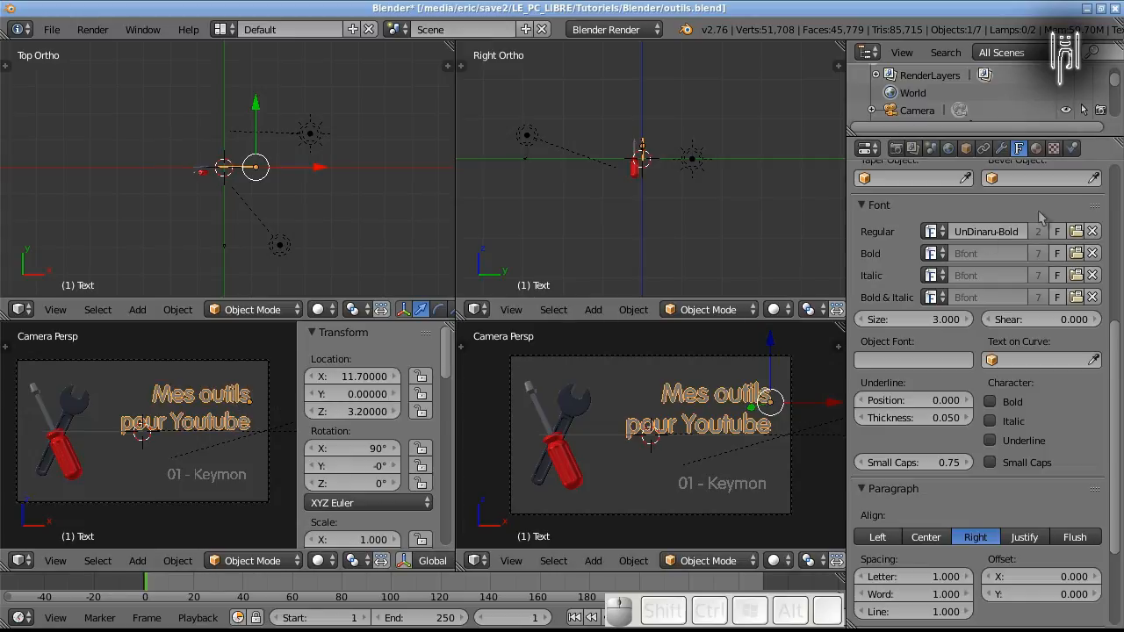
- Add a new material to the "Mes outils pour Youtube" title and give it a red diffuse color
click(1036, 148)
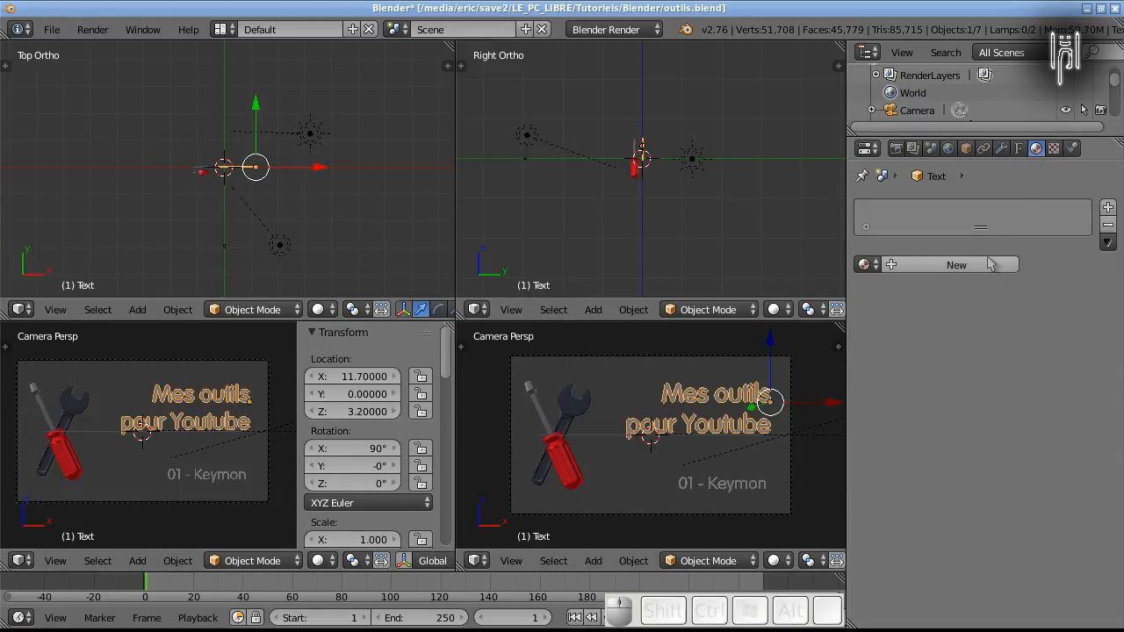
click(956, 265)
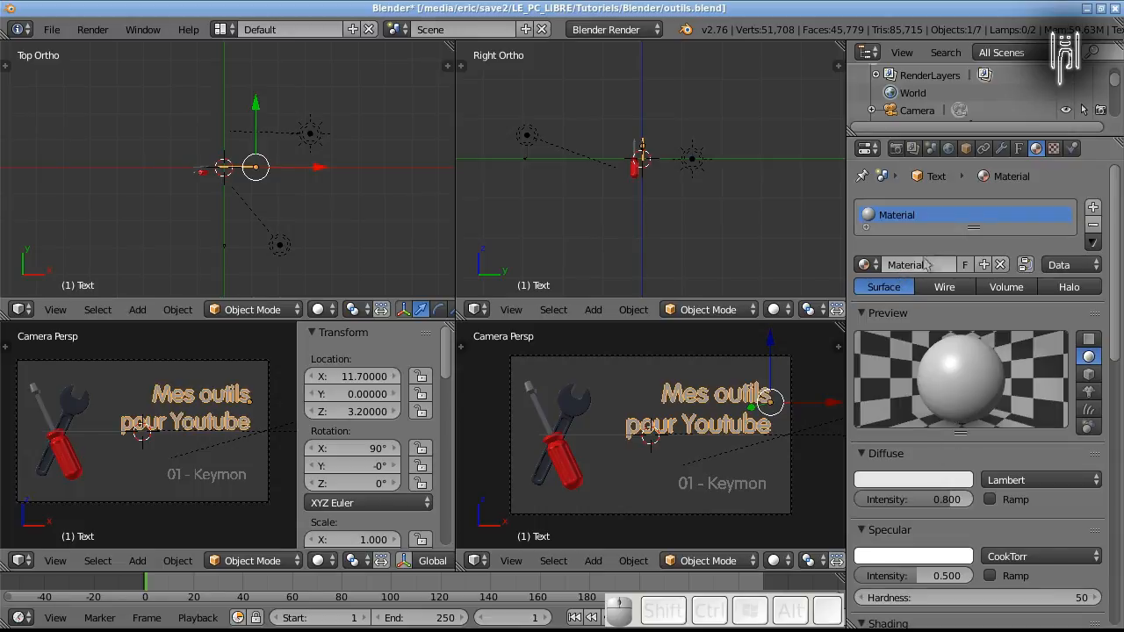
click(890, 482)
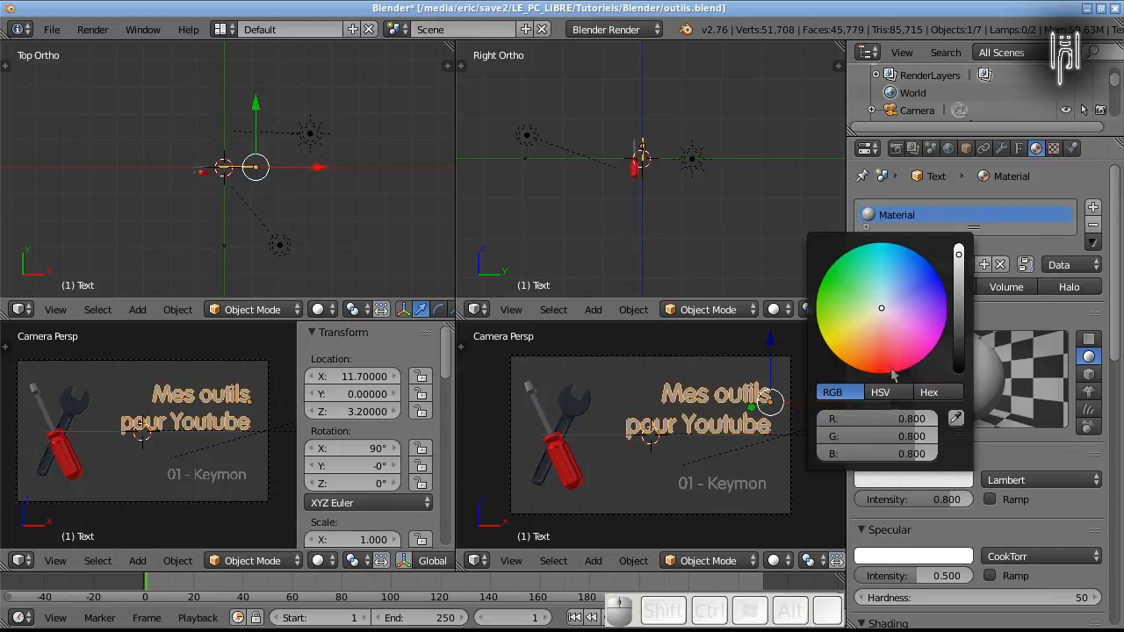
mouse_move(882, 315)
mouse_down()
mouse_move(912, 309)
mouse_move(885, 361)
mouse_up()
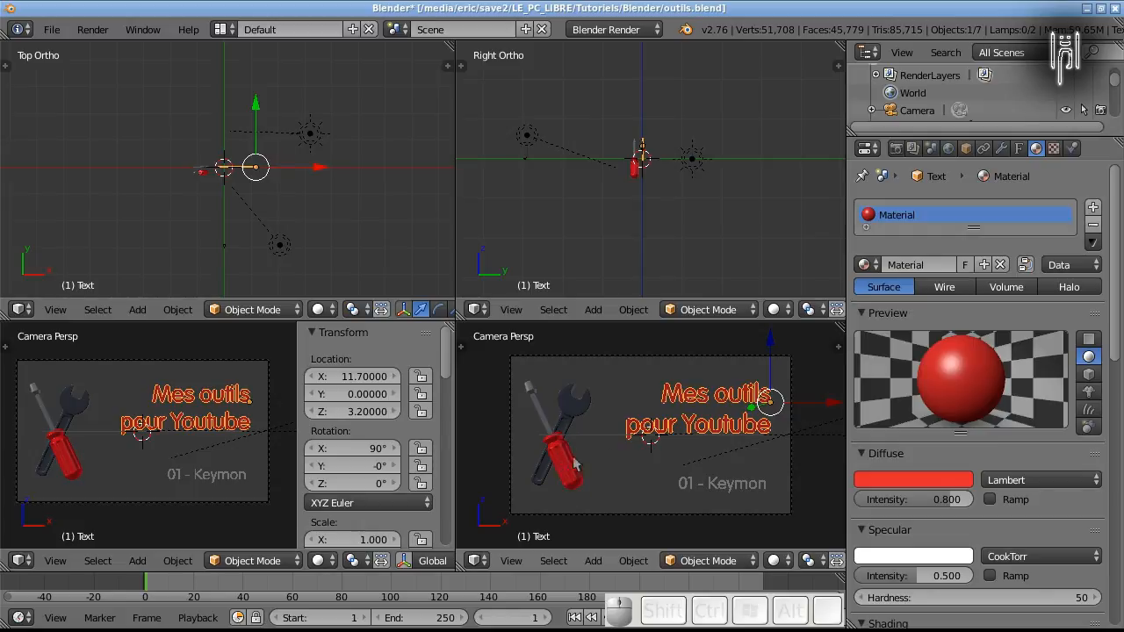
- Assign the existing bois material to the title and the metal material to the subtitle, and test-render the scene
click(880, 269)
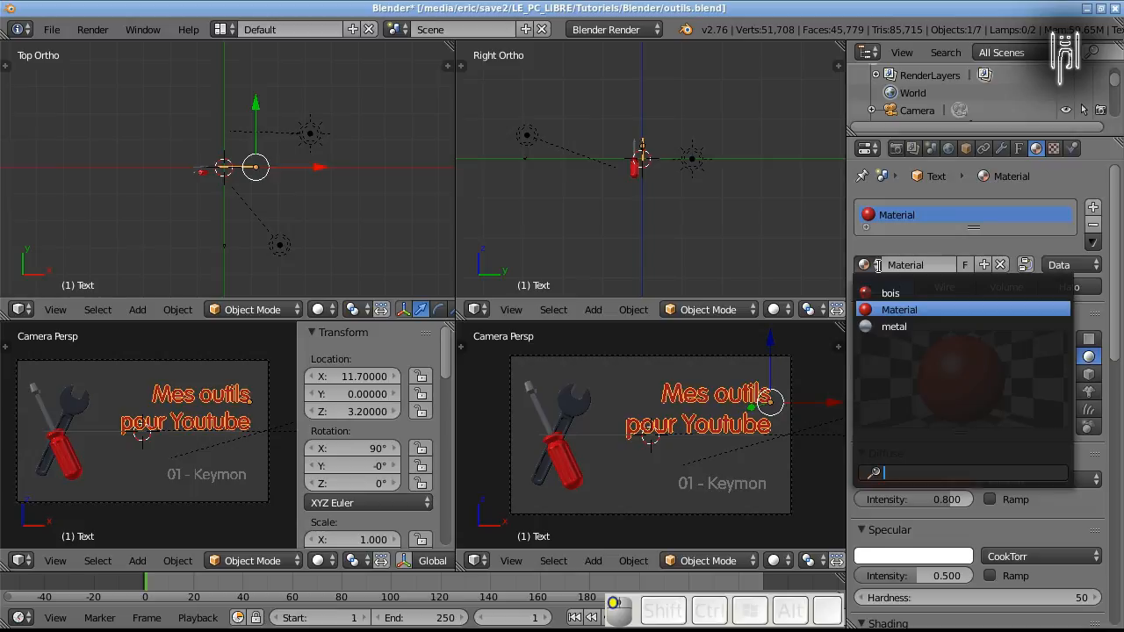
click(886, 294)
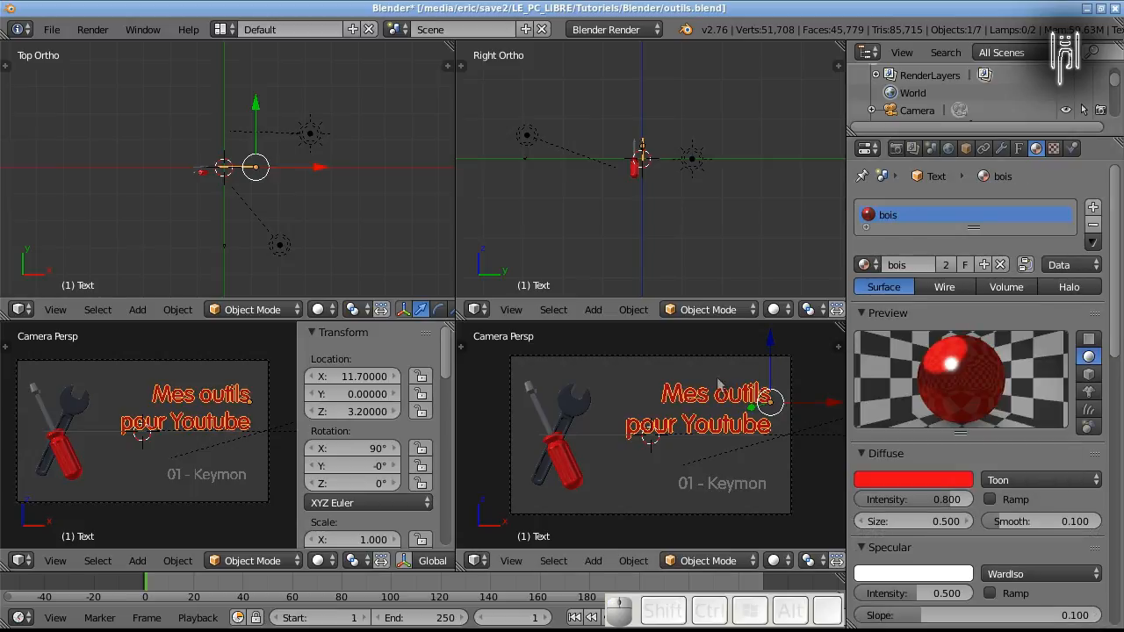
right_click(718, 496)
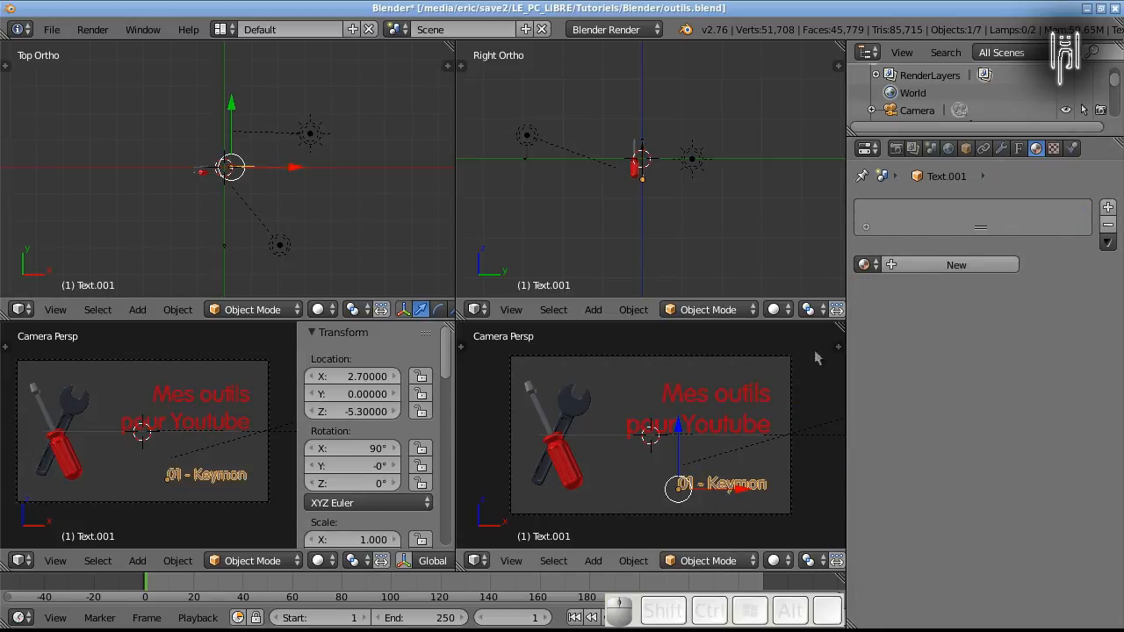
click(869, 267)
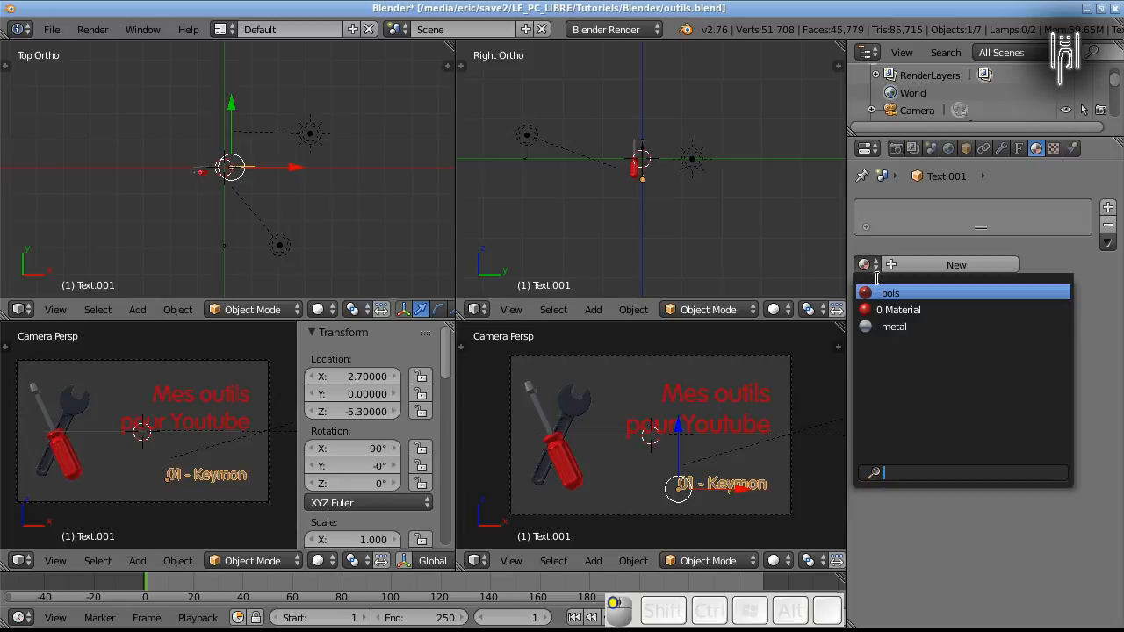
click(893, 327)
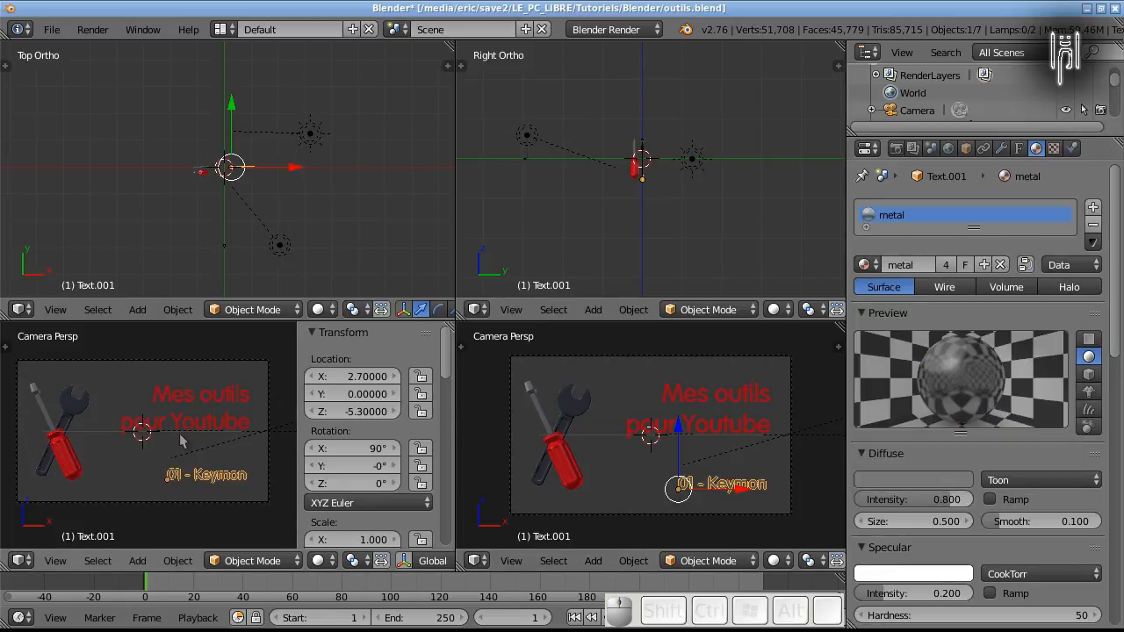
key(F12)
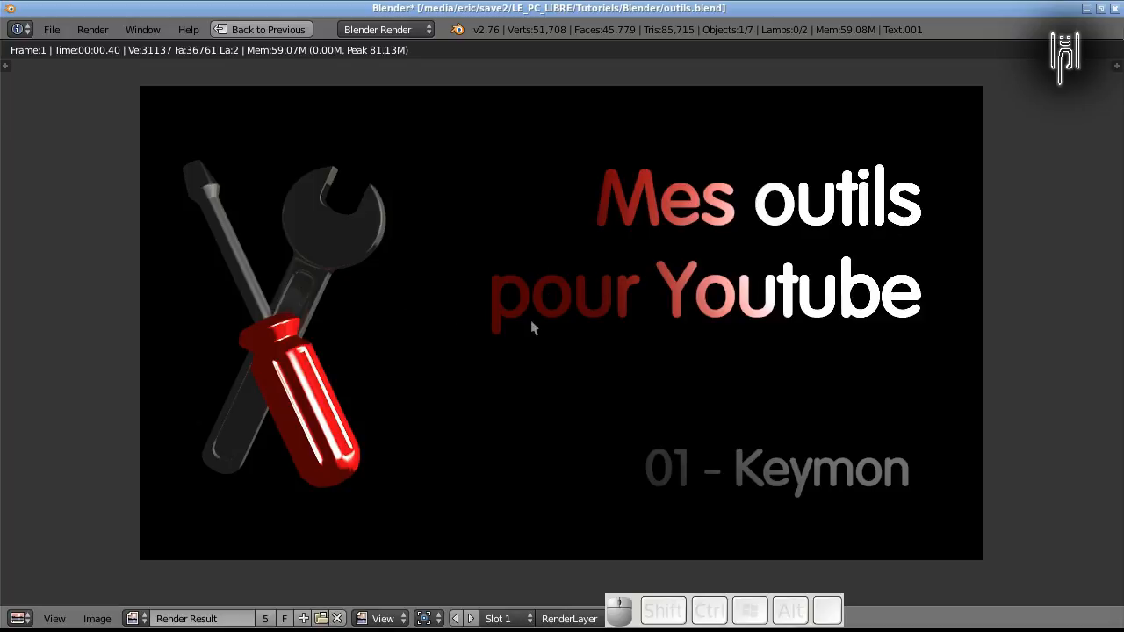
key(Escape)
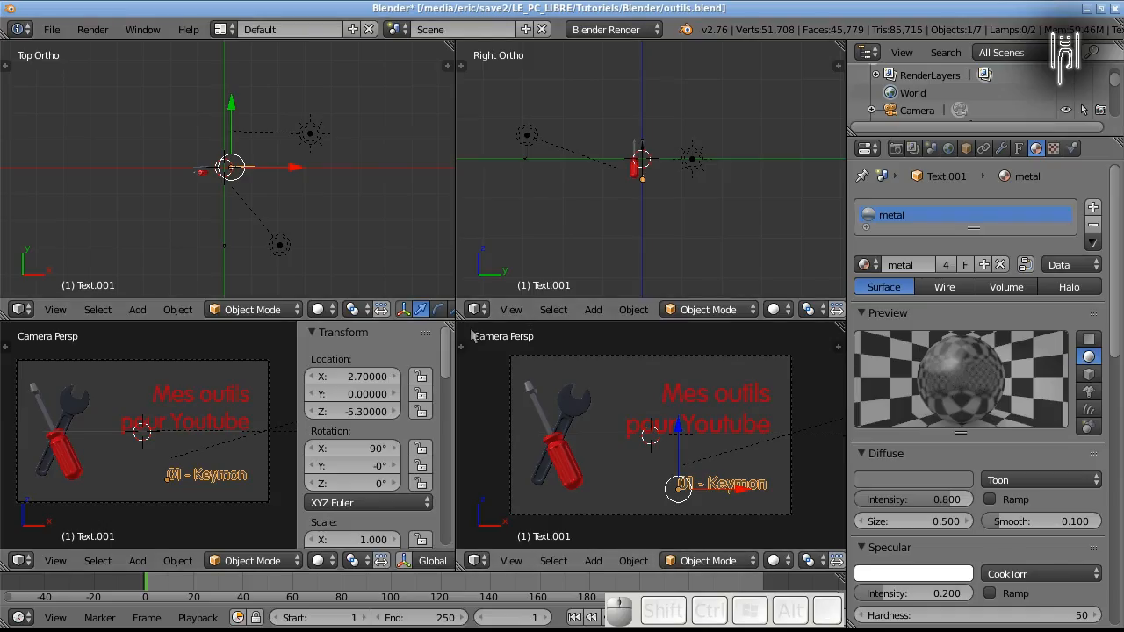
- Give the title its own copy of the bois material with diffuse Smooth at 0.467, and test-render the scene
right_click(224, 407)
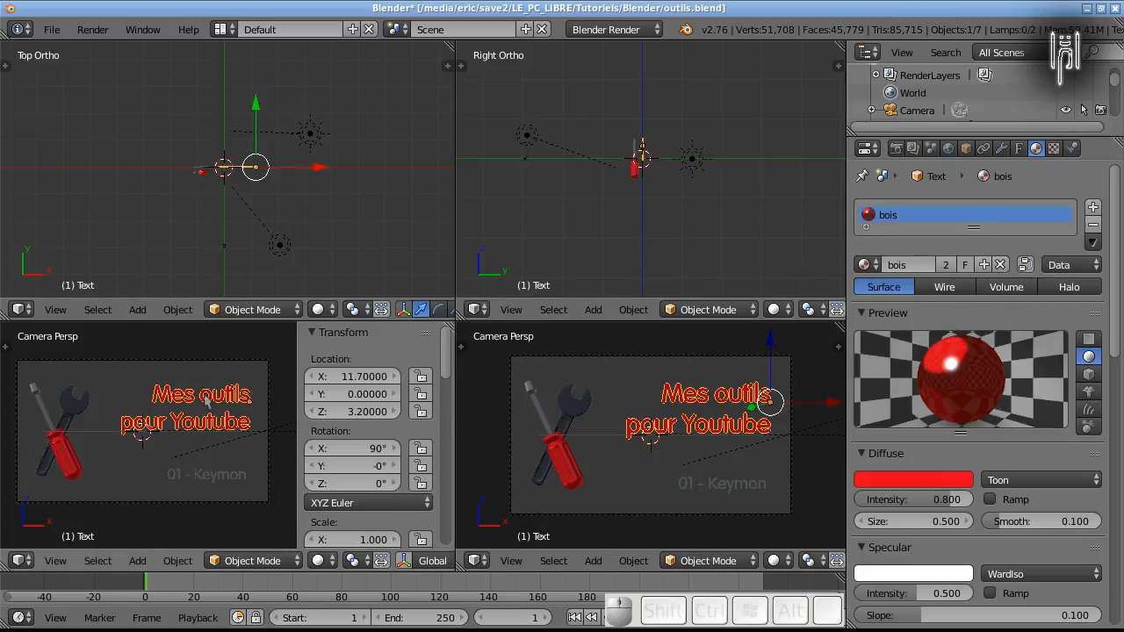
click(946, 265)
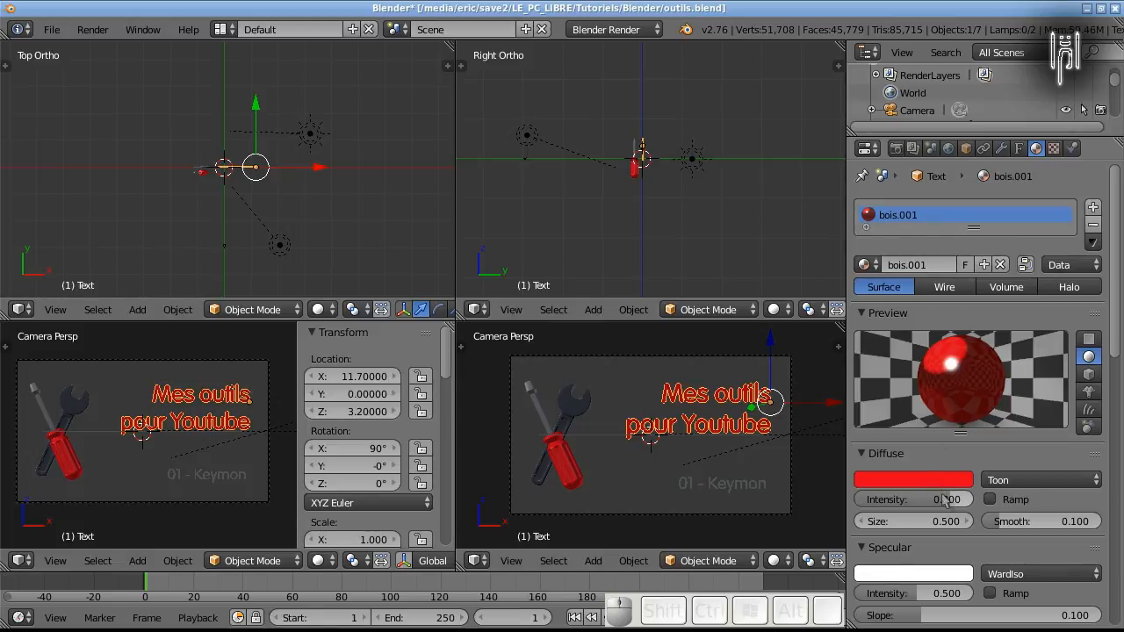
drag(982, 521, 1050, 525)
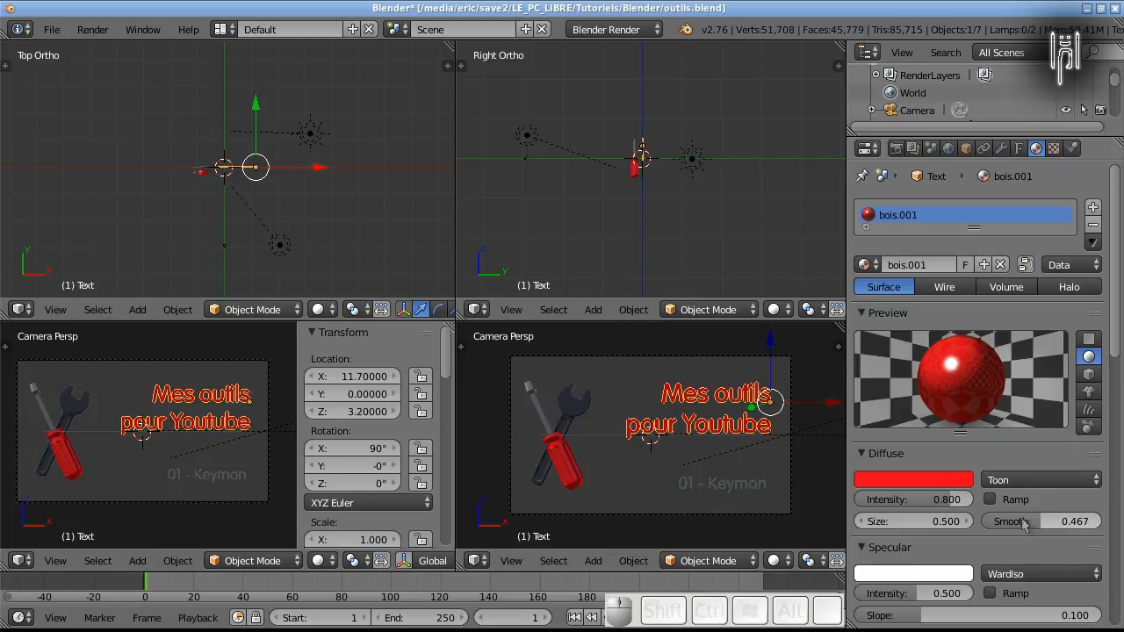
key(F12)
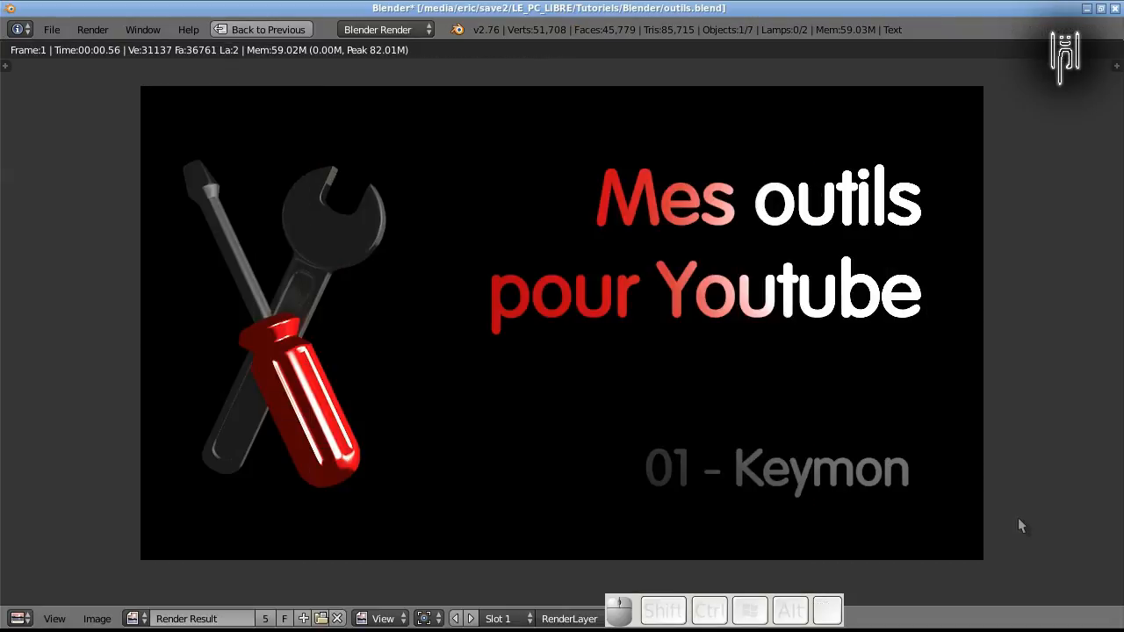
key(F11)
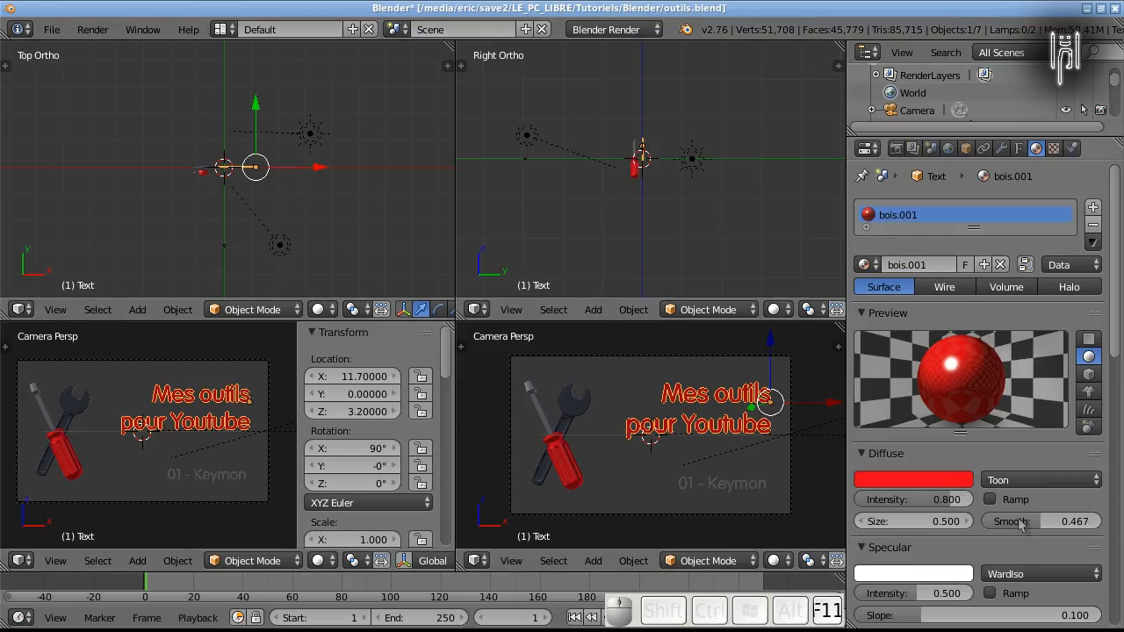
- Try the Shadeless option on the title's material and render the scene to judge it
scroll(1003, 494, down, 2)
scroll(1003, 493, down, 3)
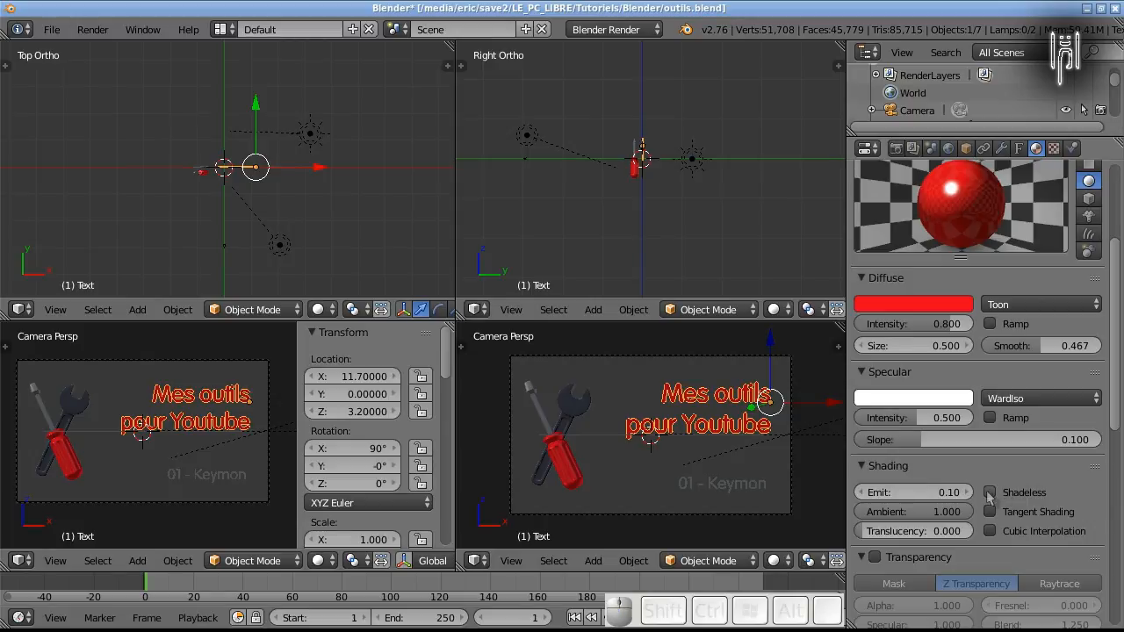
click(990, 492)
key(F12)
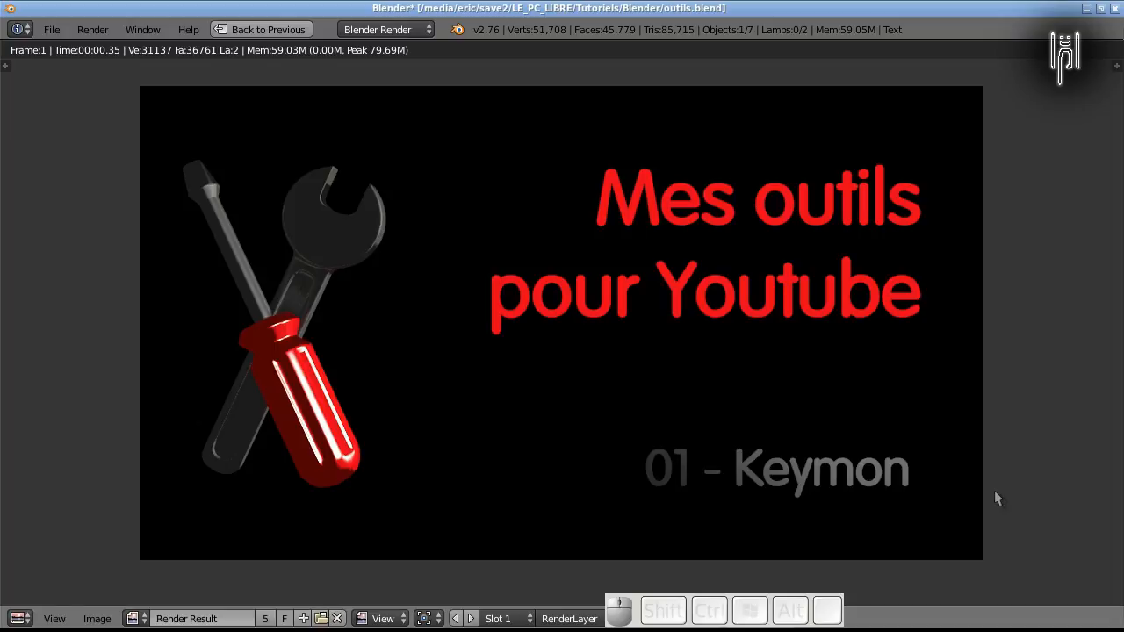
key(F11)
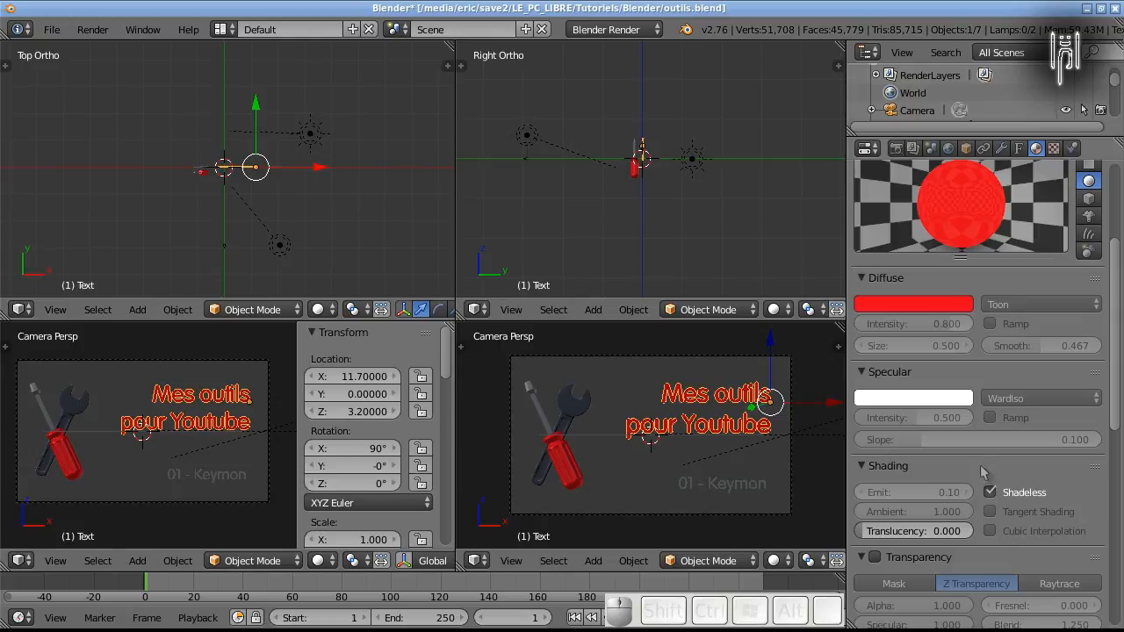
- Turn Shadeless back off for the title's material and render the scene again for comparison
click(991, 493)
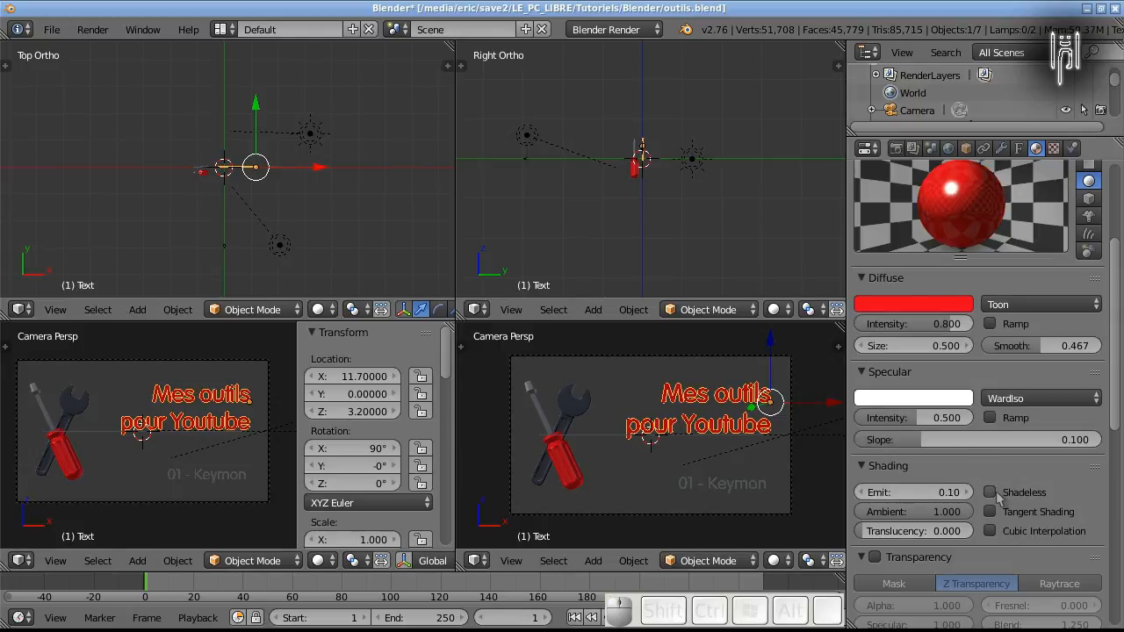
key(F12)
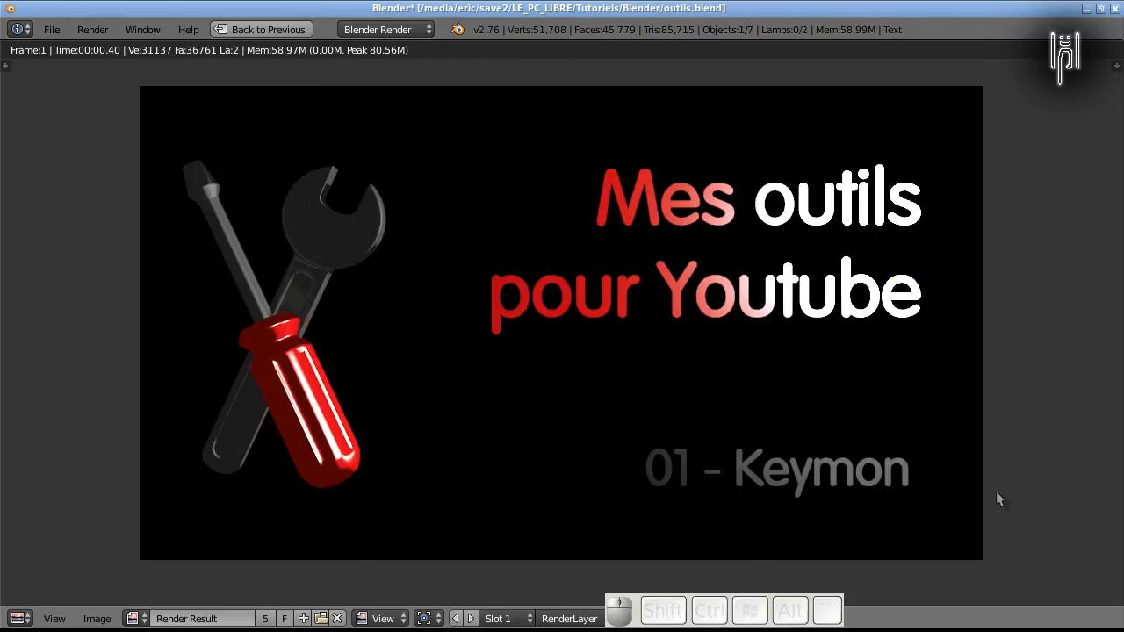
key(F11)
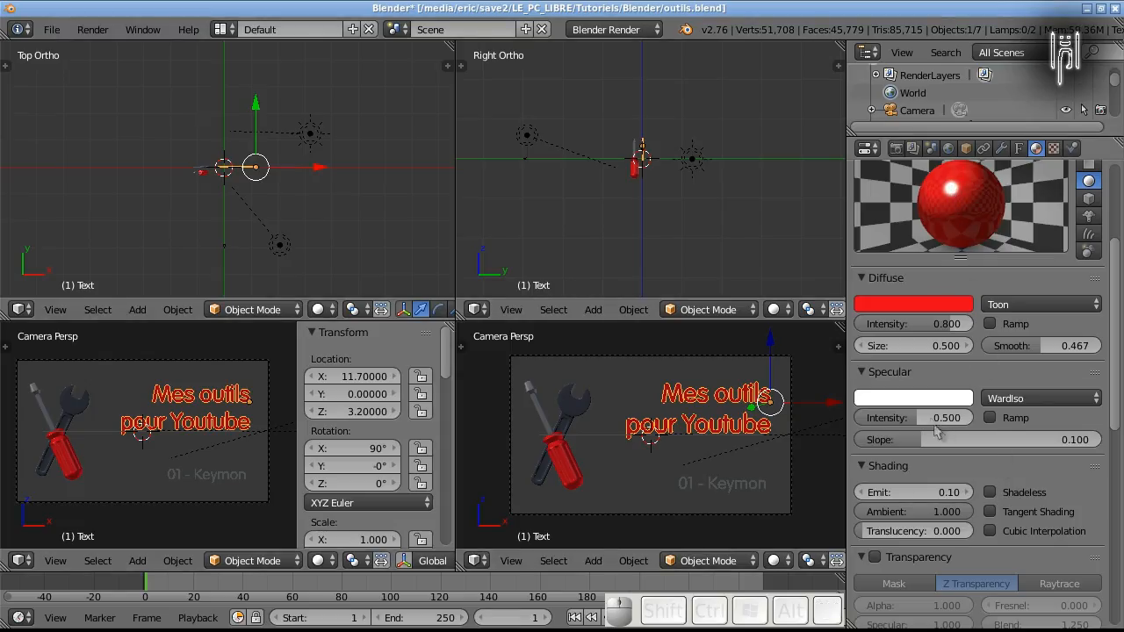
- Set the specular colour of the title's material to orange and test-render the scene
click(920, 398)
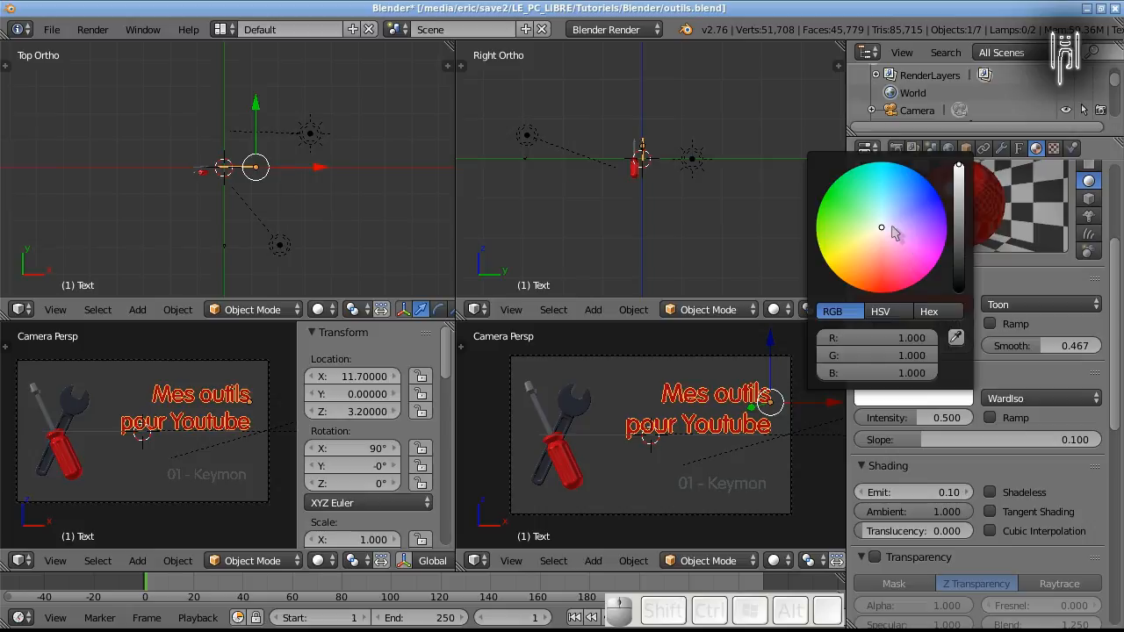
drag(882, 231, 870, 277)
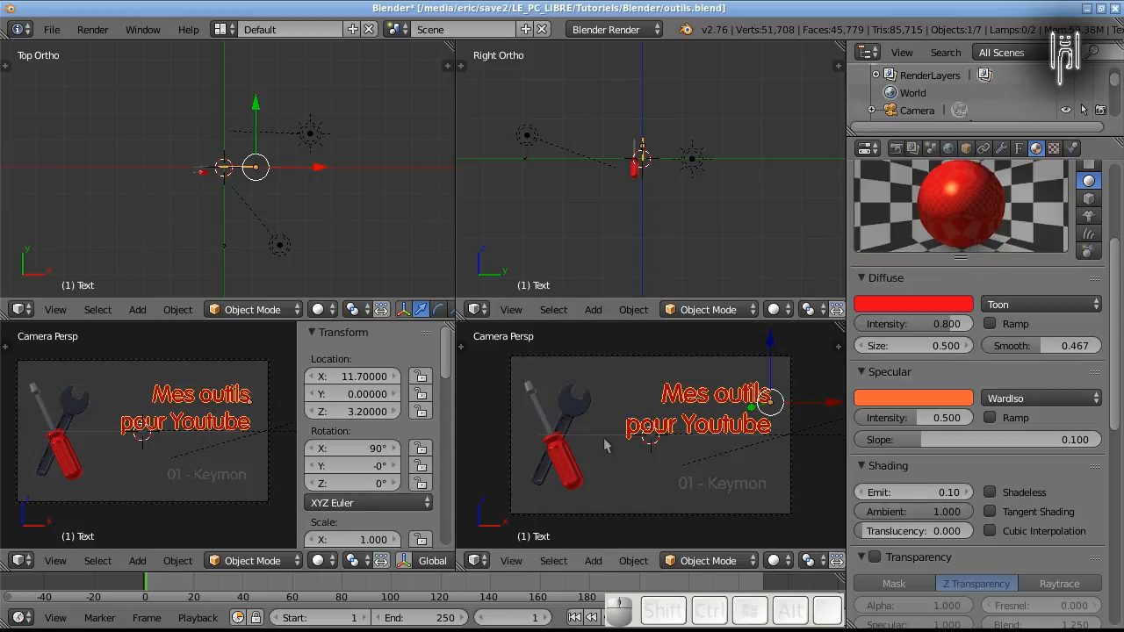
key(F12)
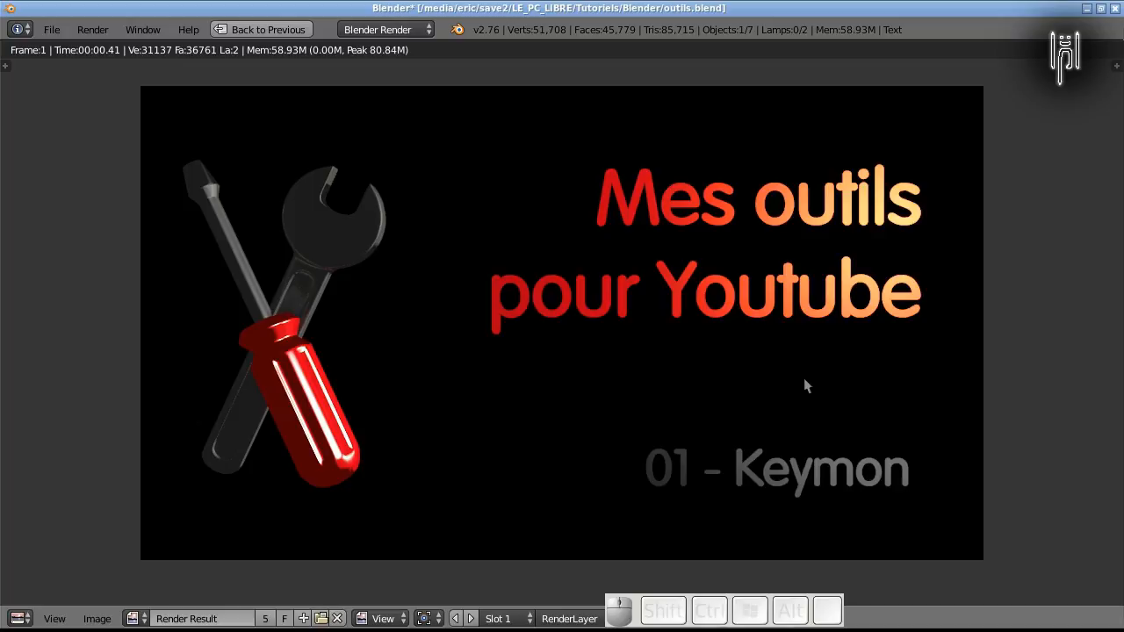
key(F11)
- Give the "01 - Keymon" subtitle its own copy of the metal material, turn on Shadeless for it, and test-render the scene
right_click(725, 483)
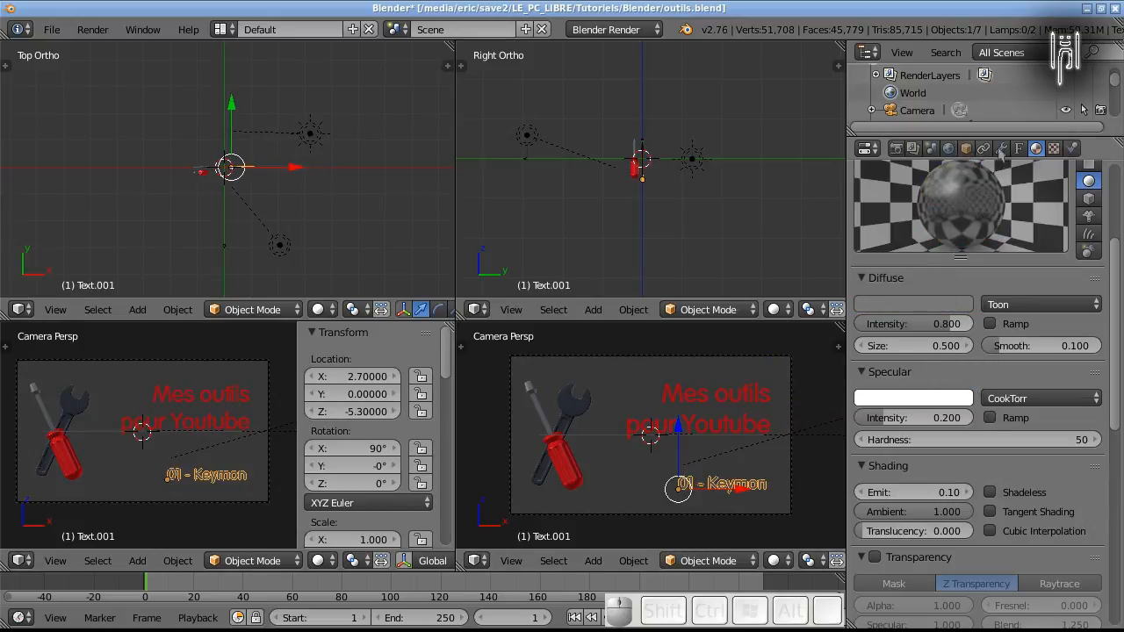
scroll(970, 303, up, 5)
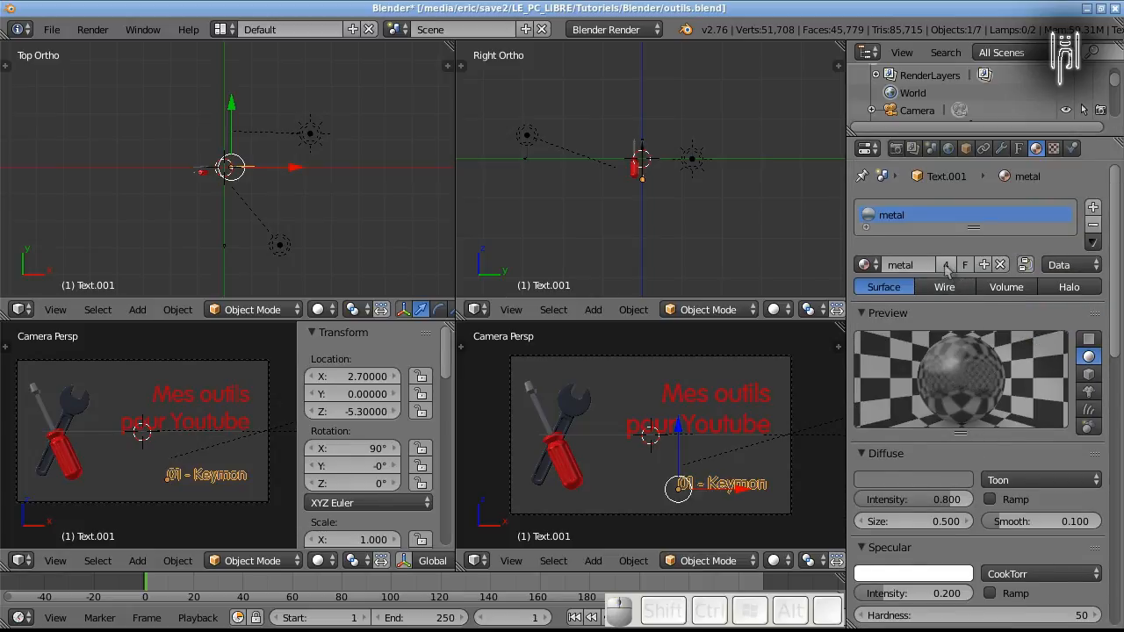
click(945, 265)
scroll(961, 377, down, 5)
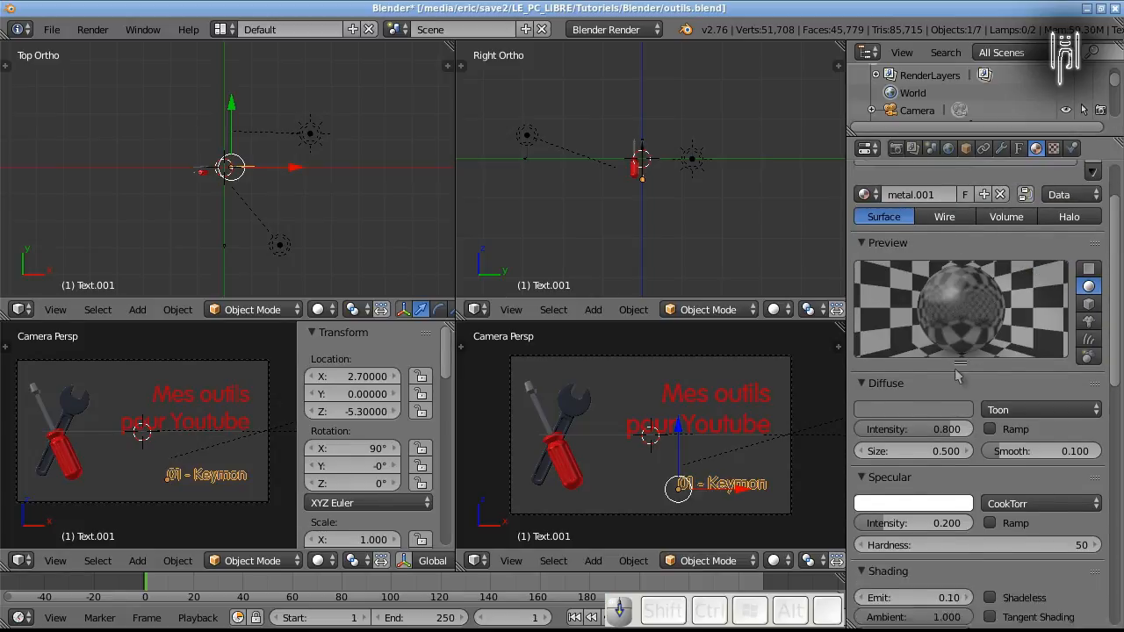
click(991, 494)
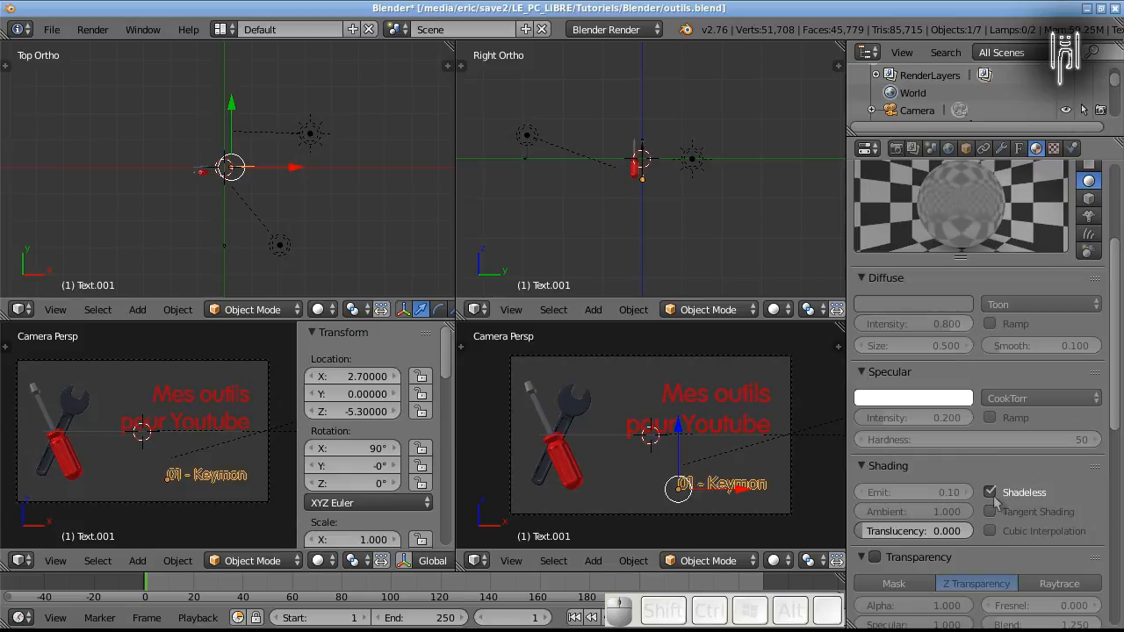
key(F12)
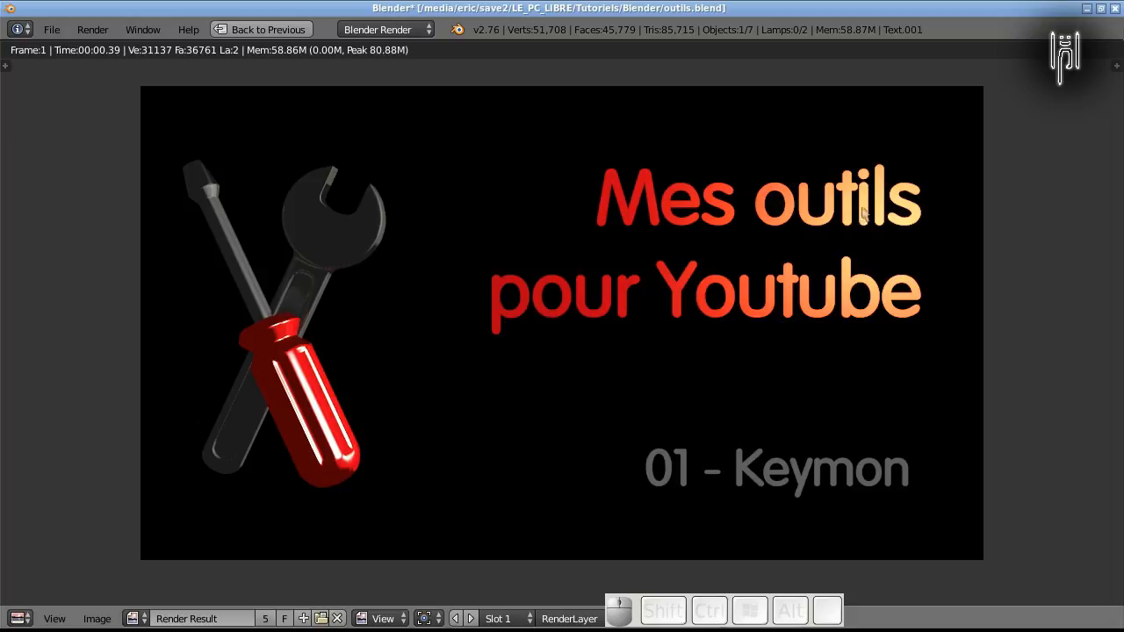
key(Escape)
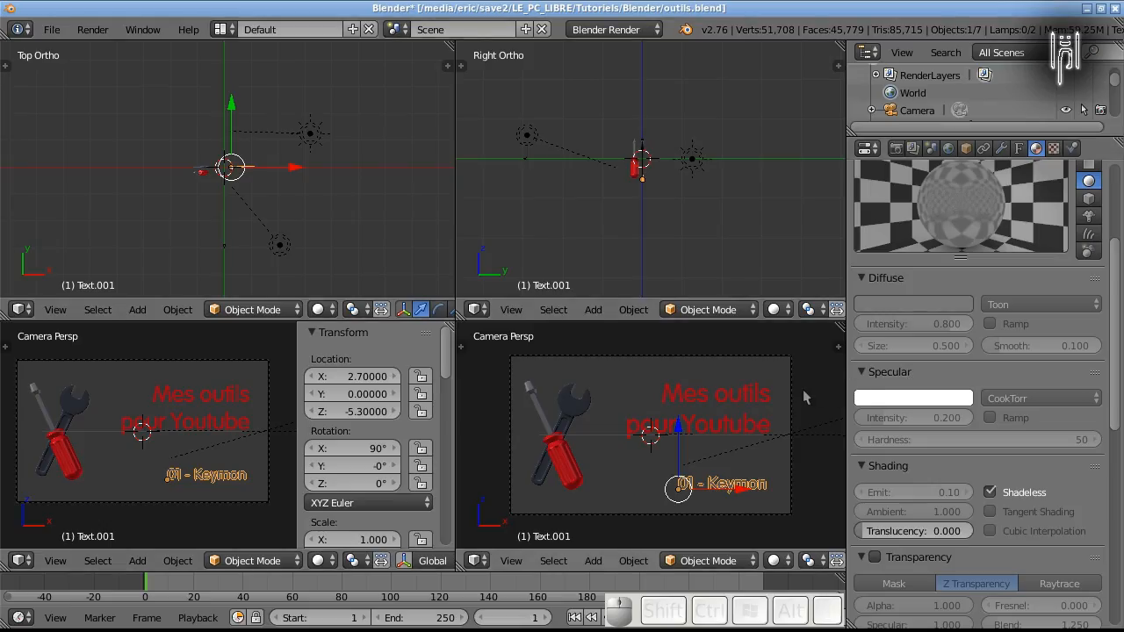
- Set the specular intensity of the title's material to 0.035 and test-render the scene
right_click(690, 420)
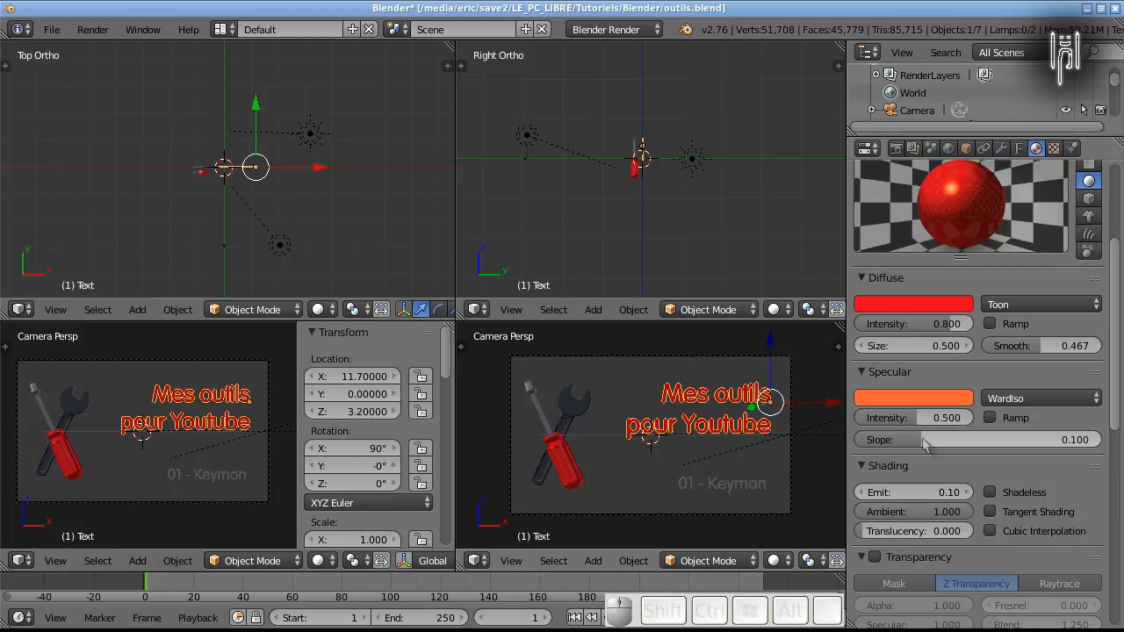
drag(913, 429, 873, 423)
key(F12)
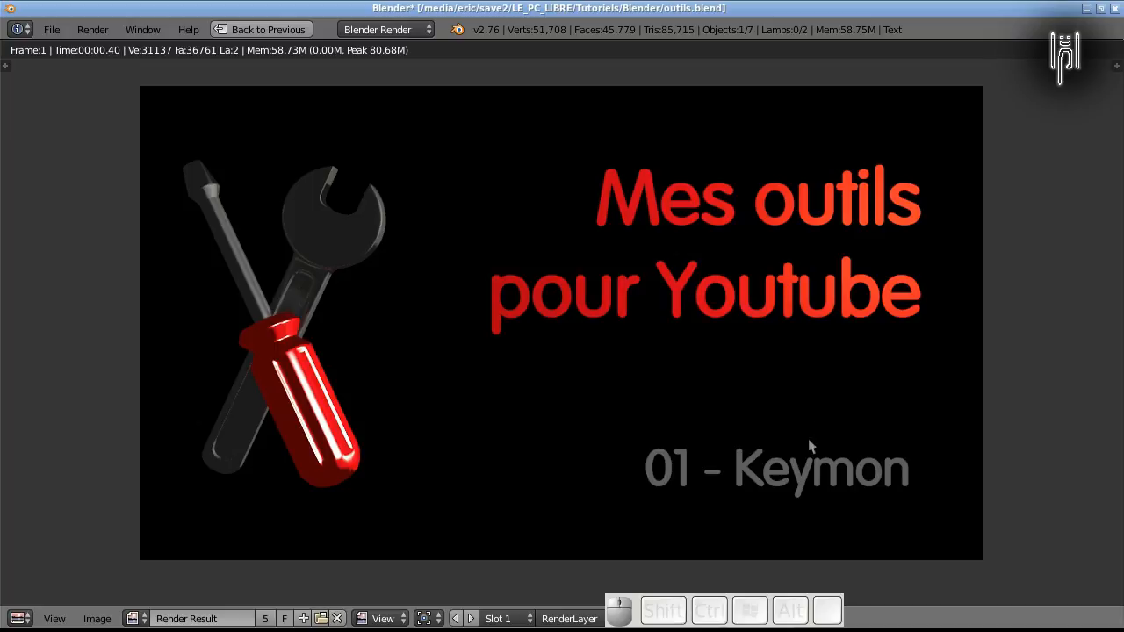
key(F11)
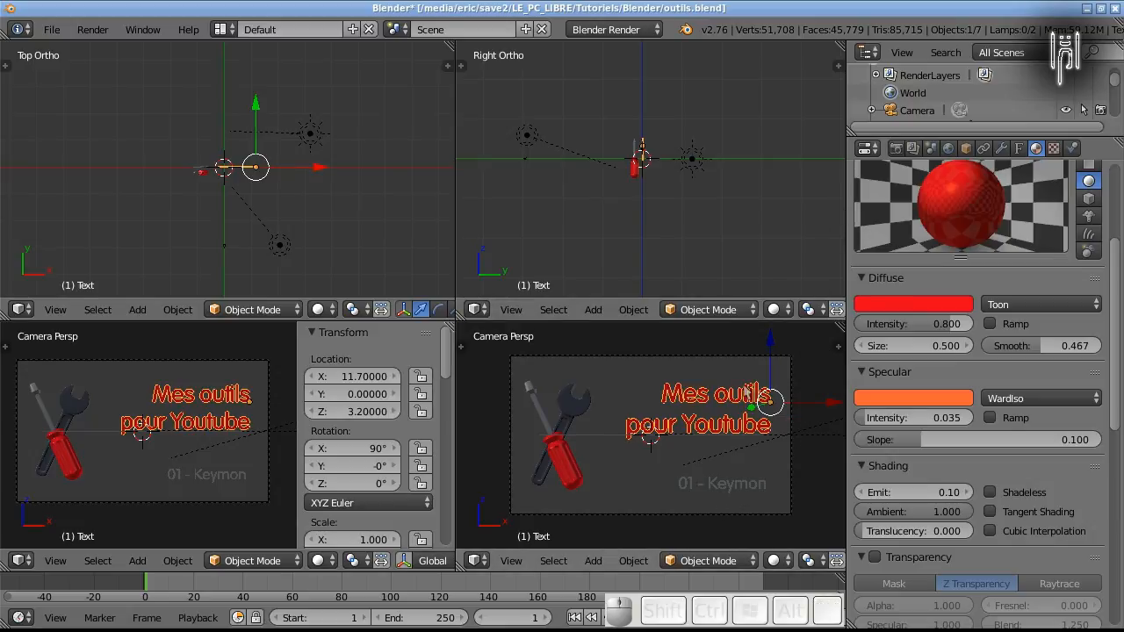
- Set the render resolution to 1280 x 720 px at 100% and test-render the scene
click(896, 149)
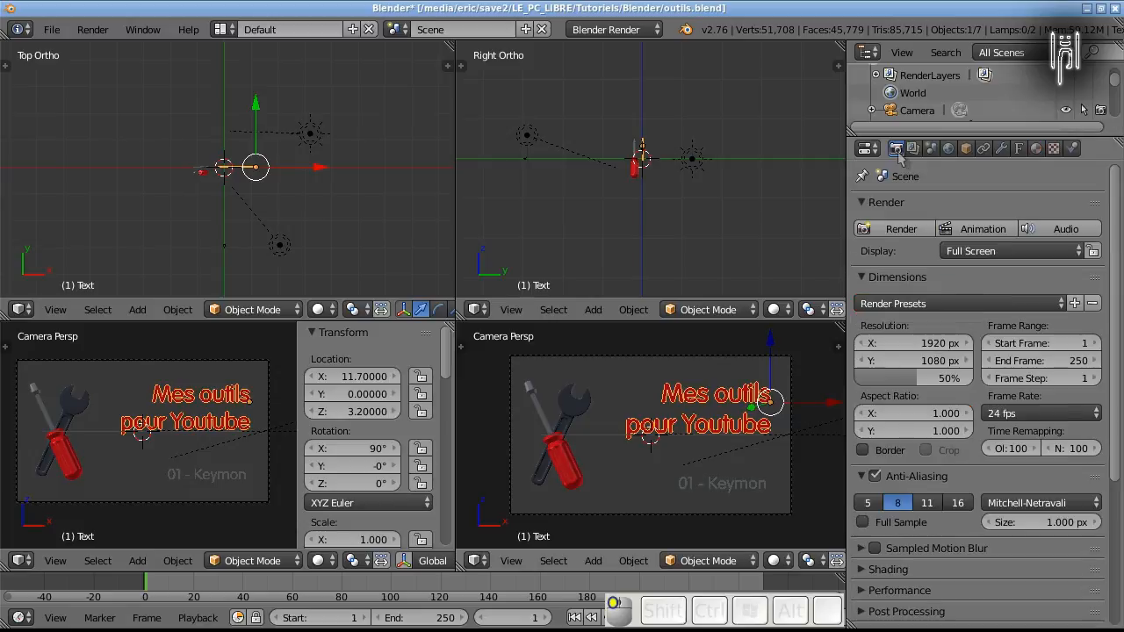
shift+click(927, 349)
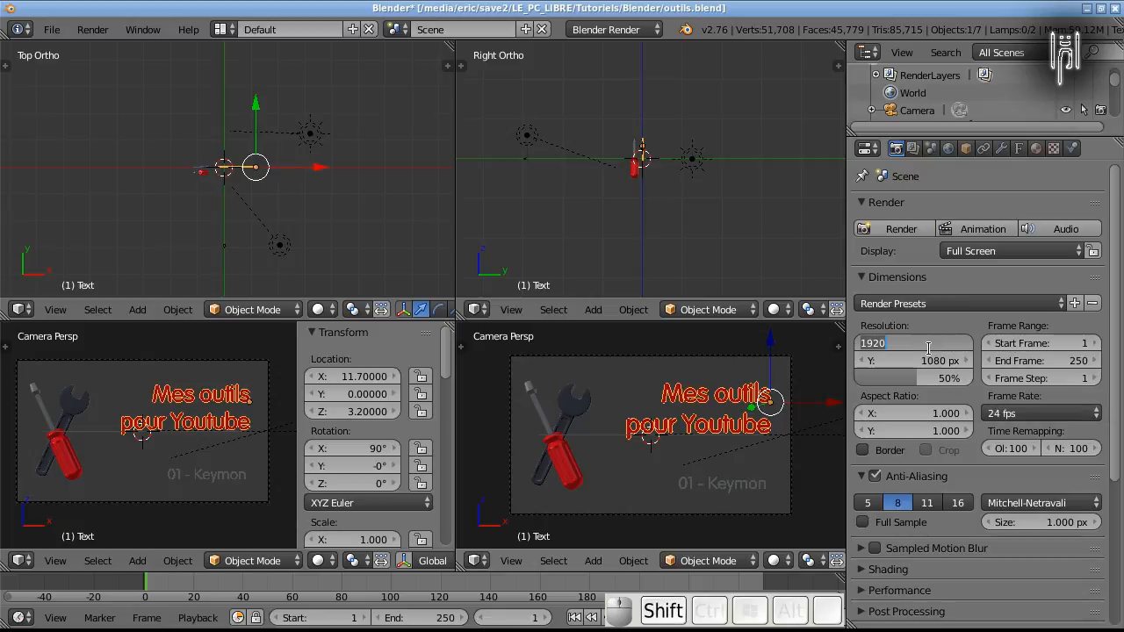
text(1280)
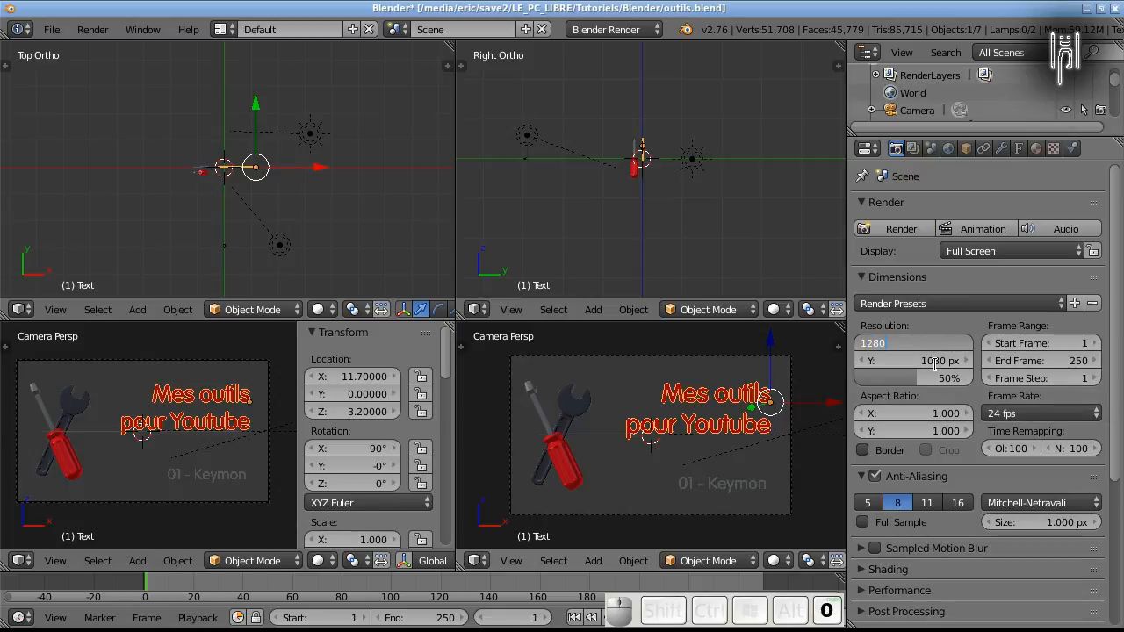
key(Return)
shift+click(920, 359)
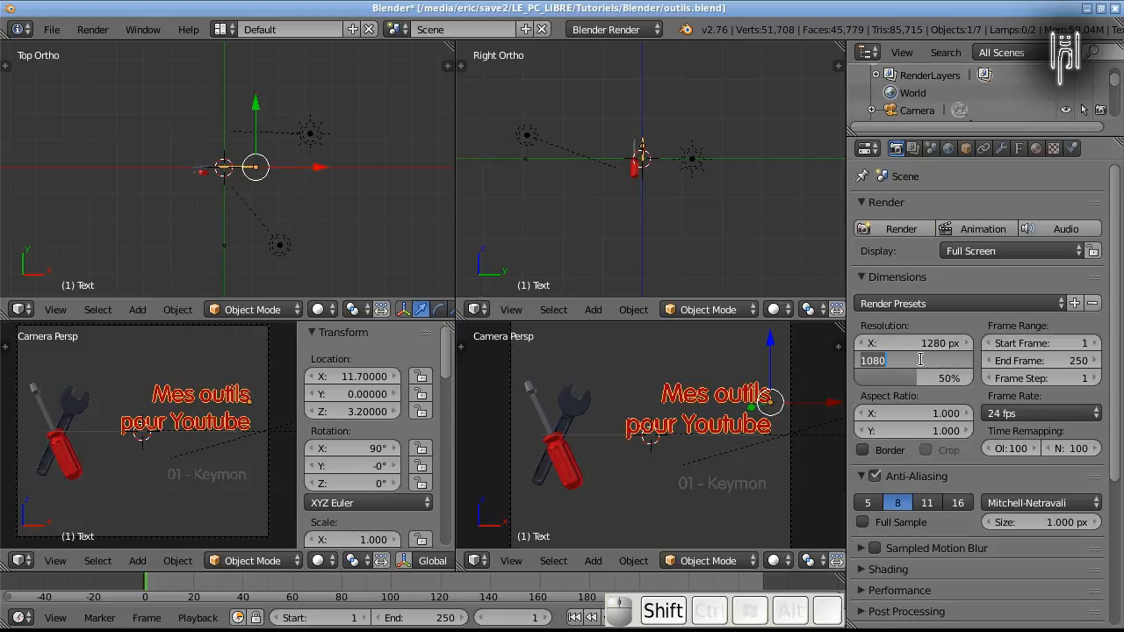
text(720)
key(Return)
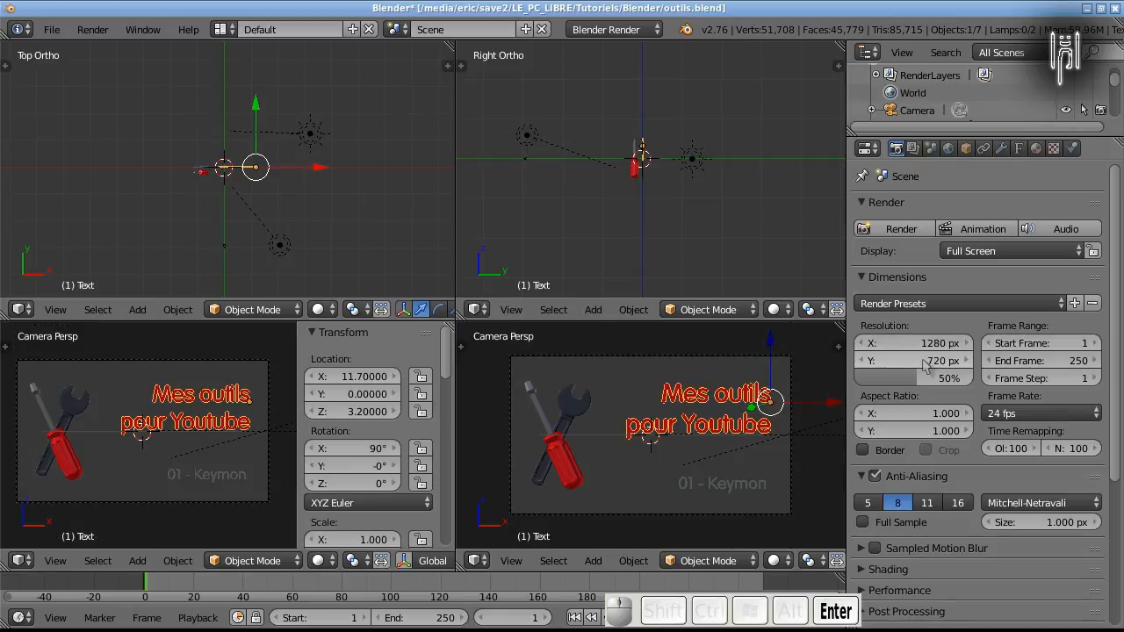
shift+drag(920, 379, 992, 379)
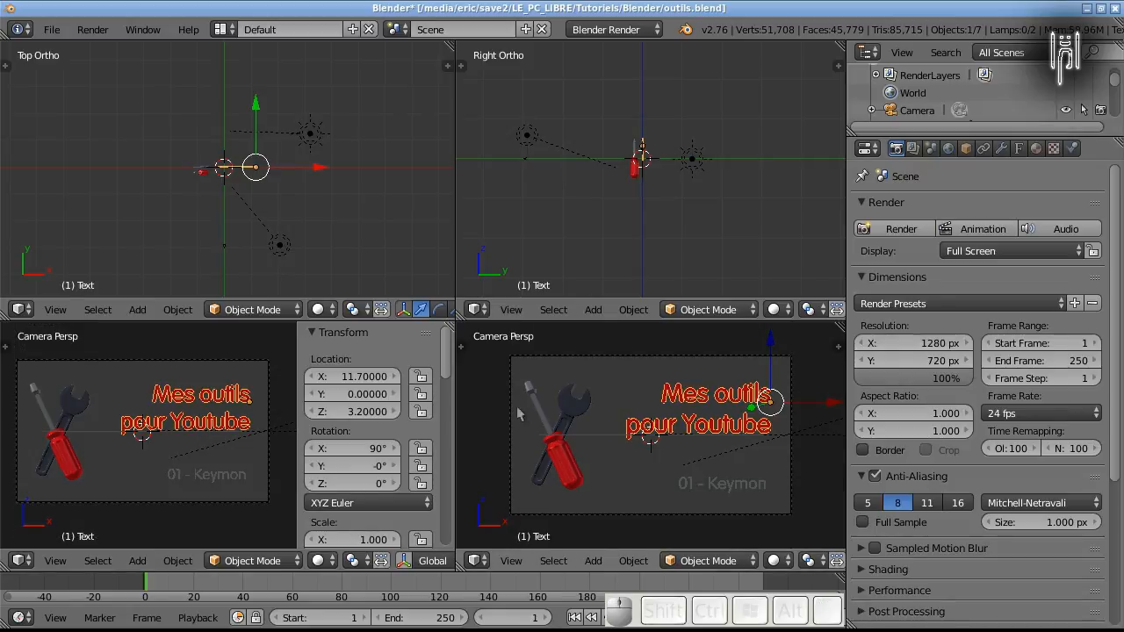
key(F12)
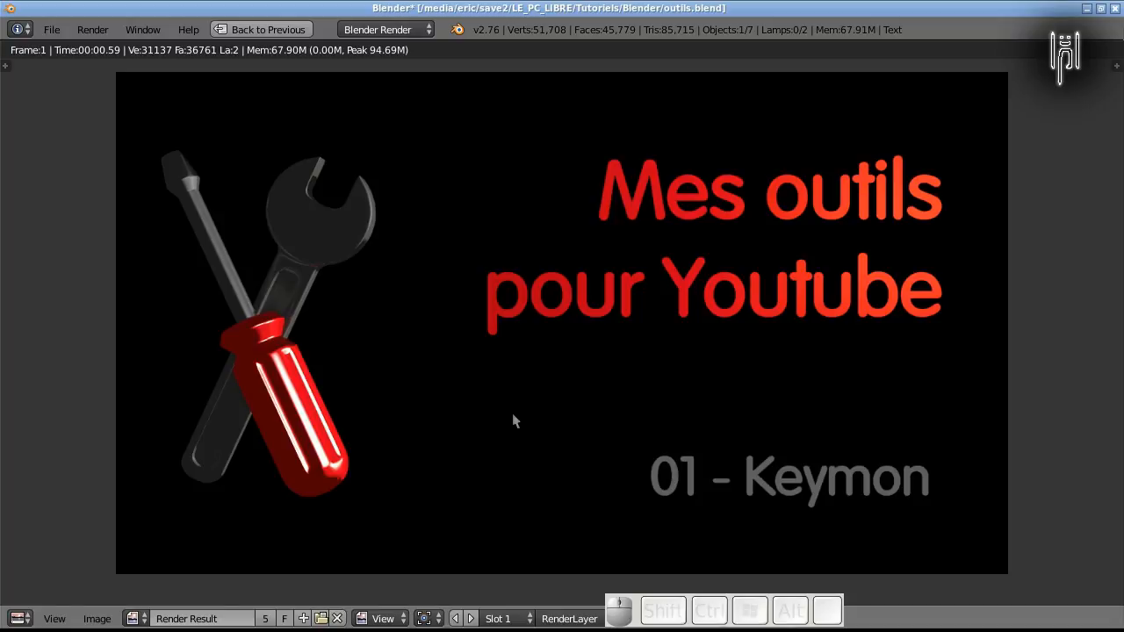
key(Escape)
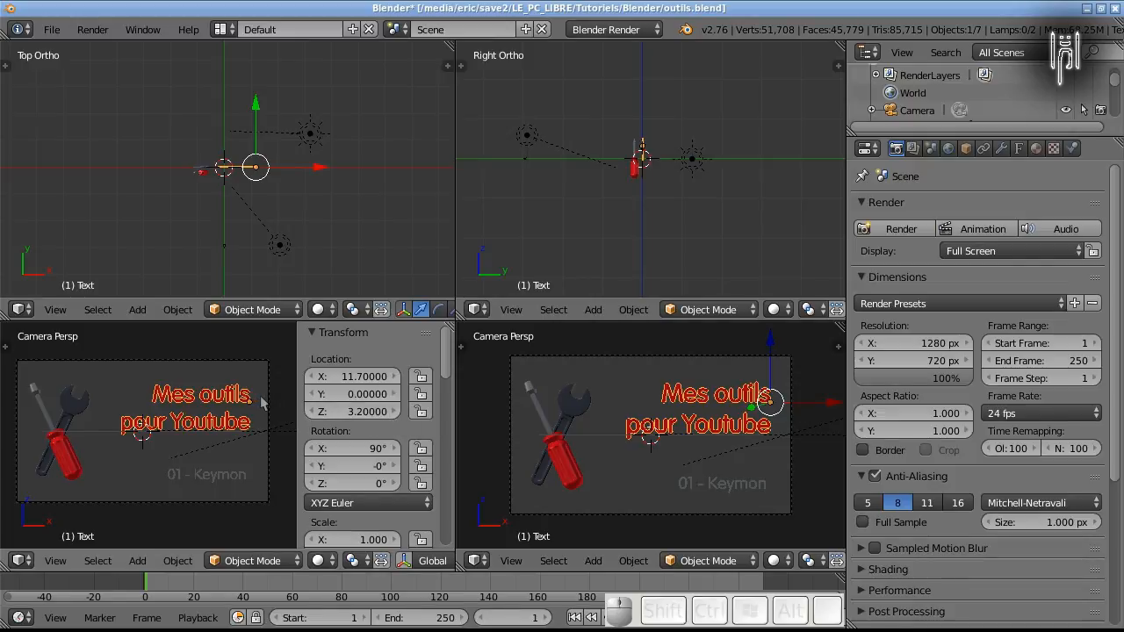
- Render the final image and choose the Tutoriels/Keymon folder as its save location
key(F12)
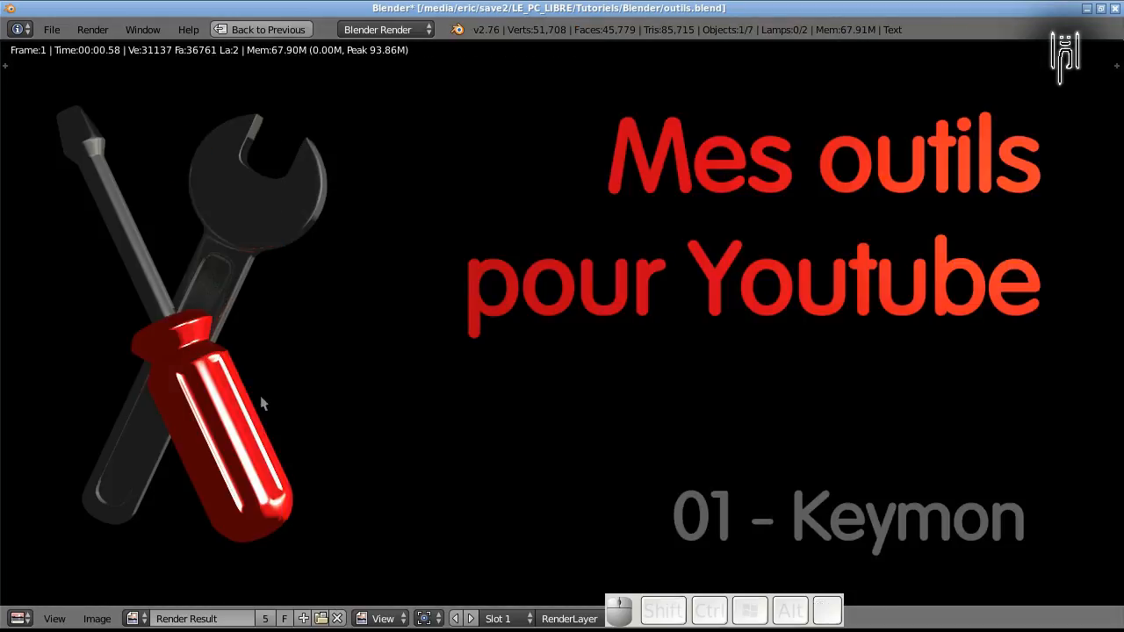
key(F3)
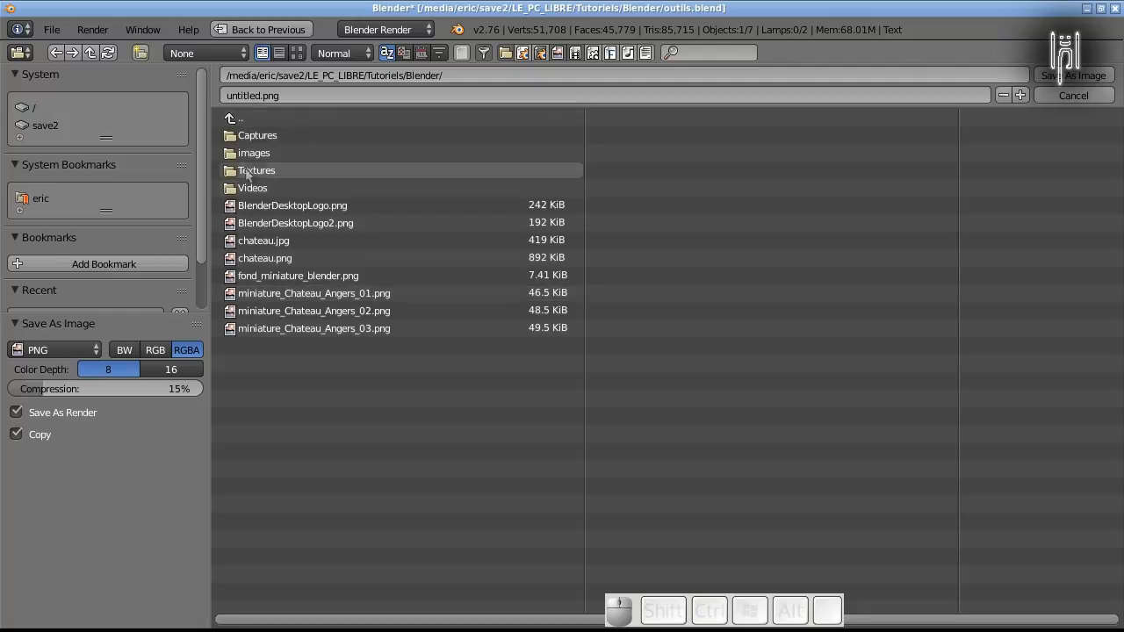
click(248, 124)
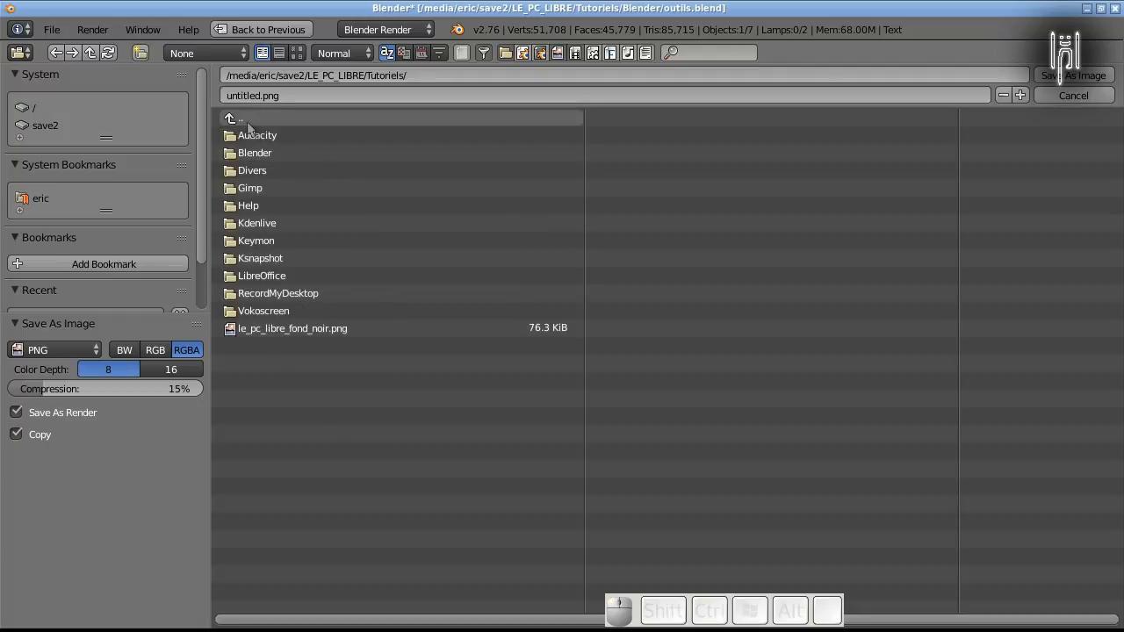
click(256, 241)
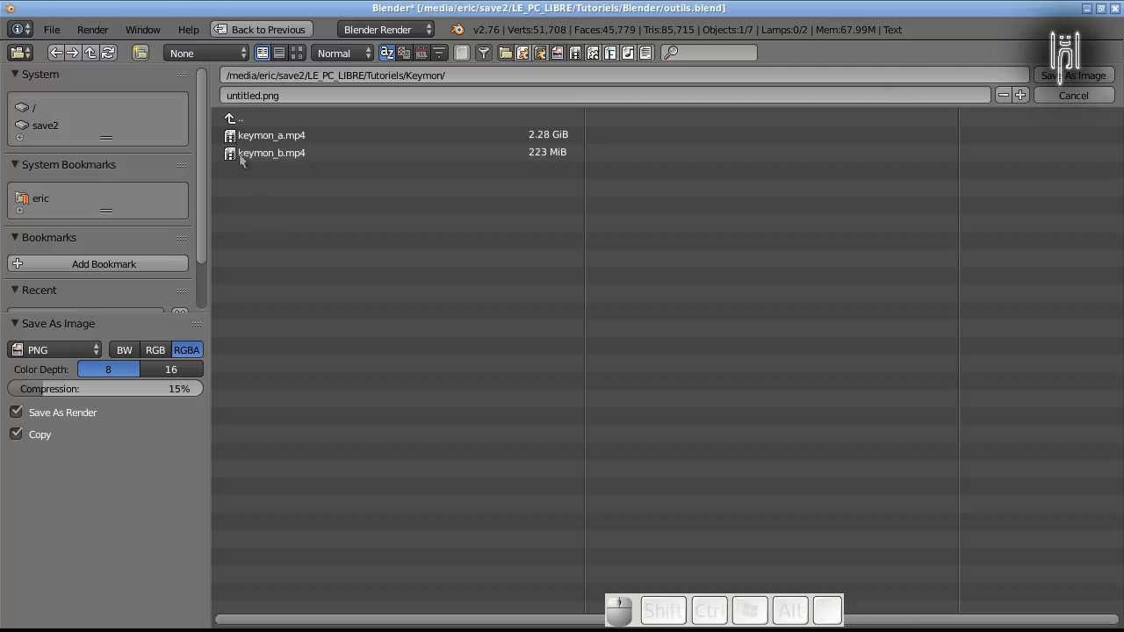
- Name the rendered PNG "miniature keymon", save it, and return to the scene
click(260, 96)
double_click(253, 95)
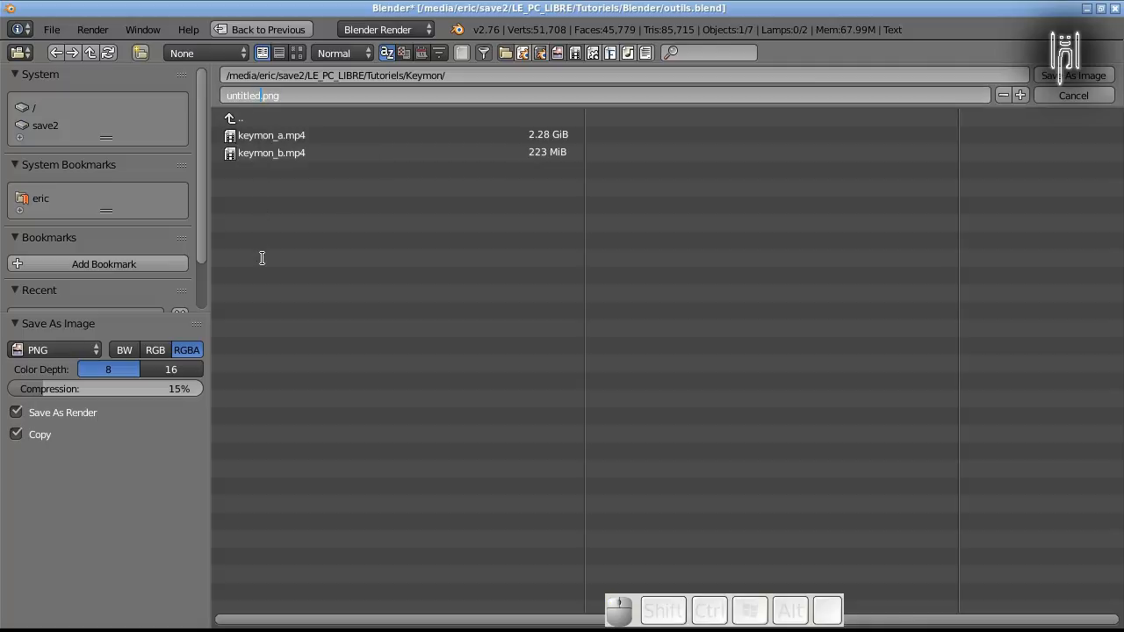
key(BackSpace)
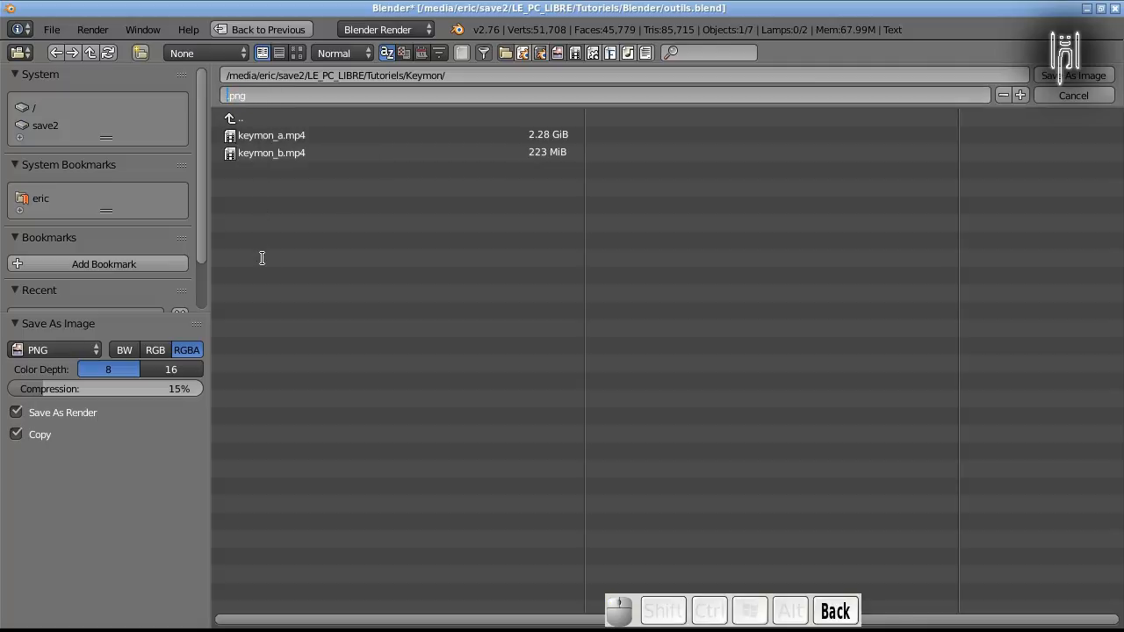
text(minia)
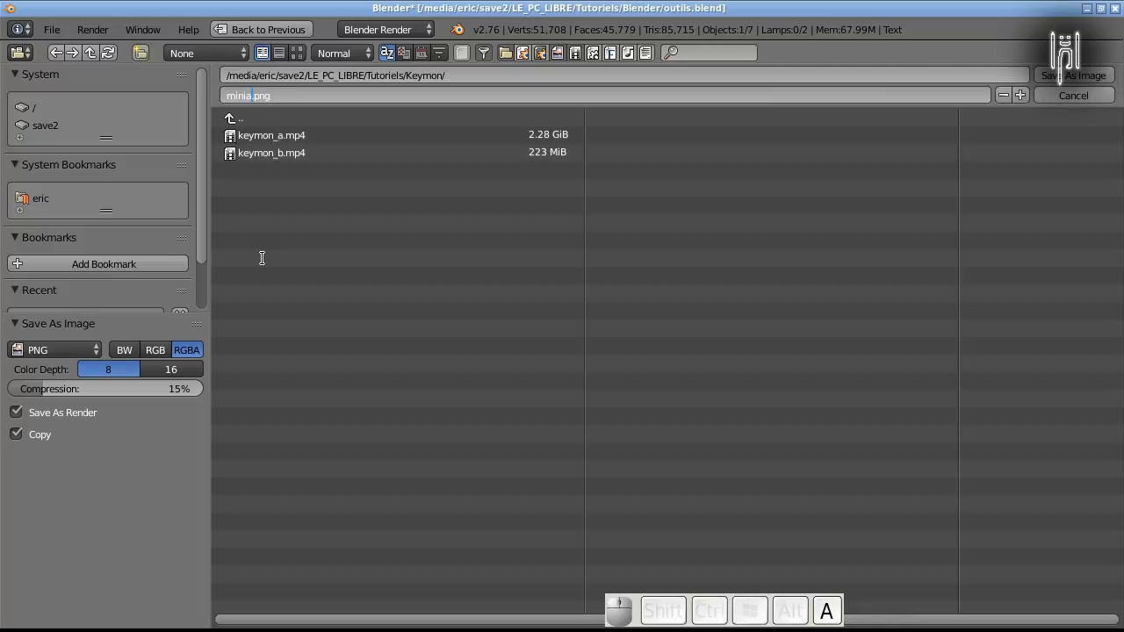
text(ture )
text(keymon)
key(Return)
key(Return)
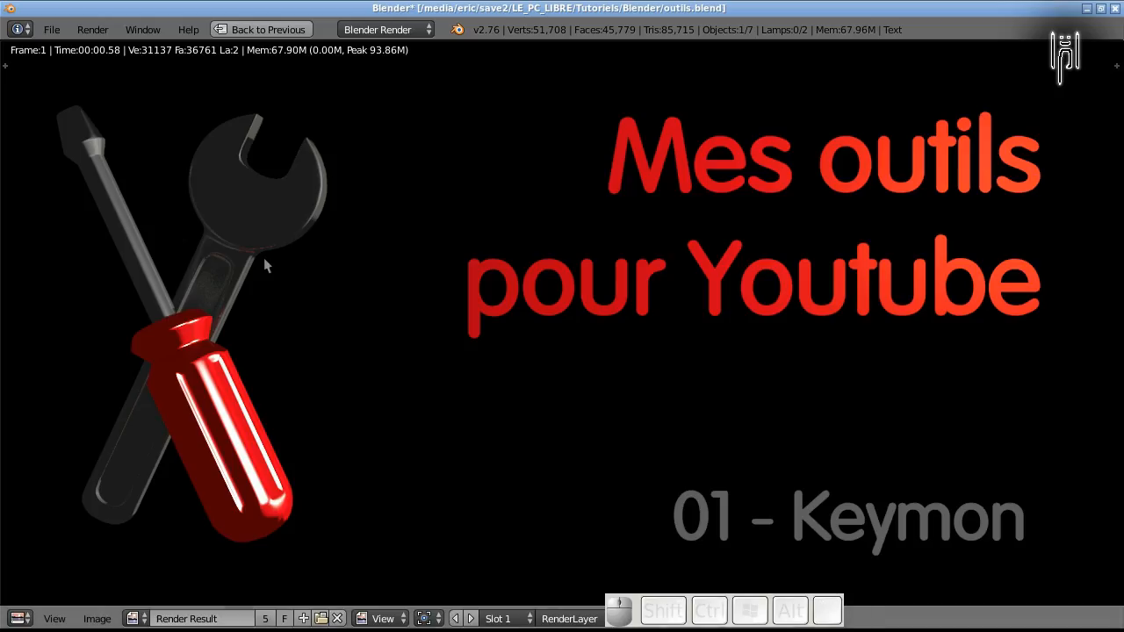
key(Escape)
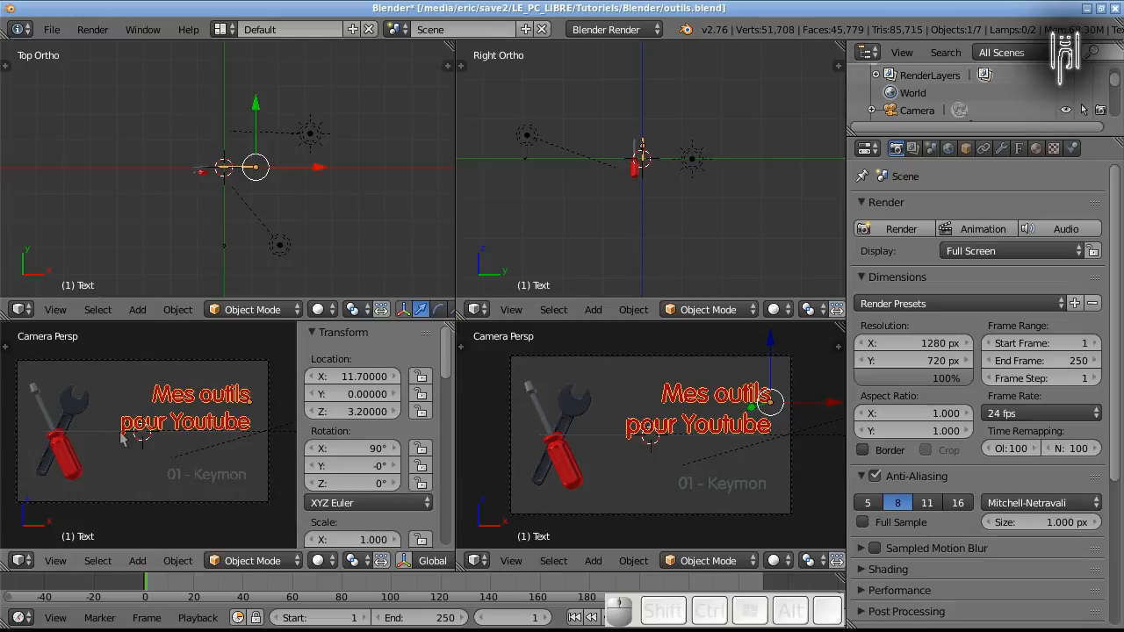
- Save the scene over the existing outils.blend file
key(ctrl)
key(ctrl+s)
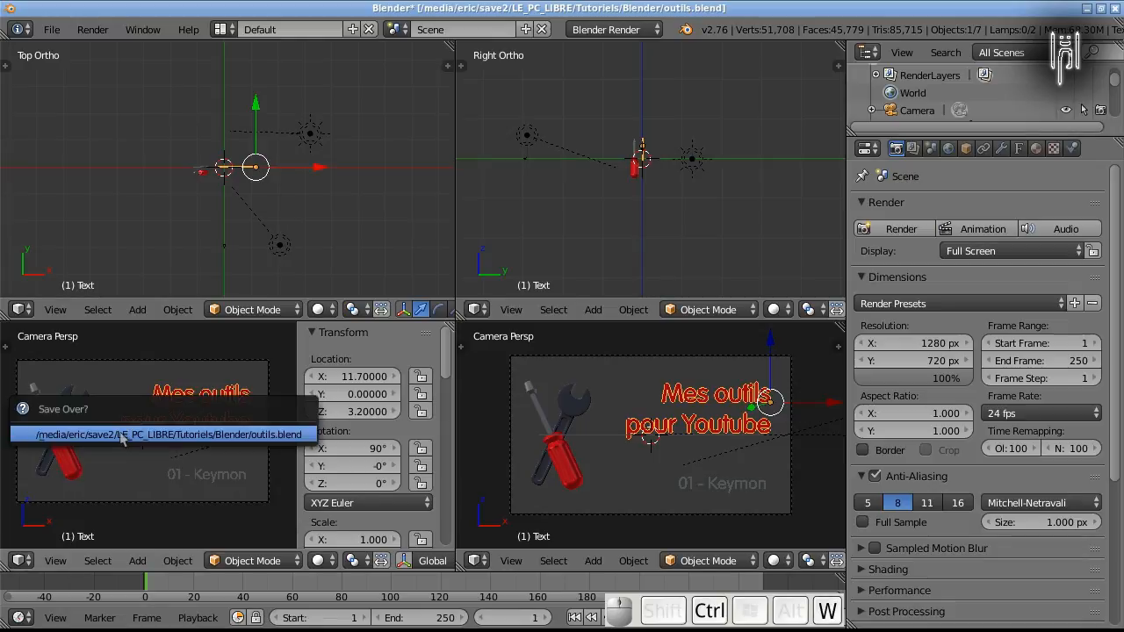
click(123, 430)
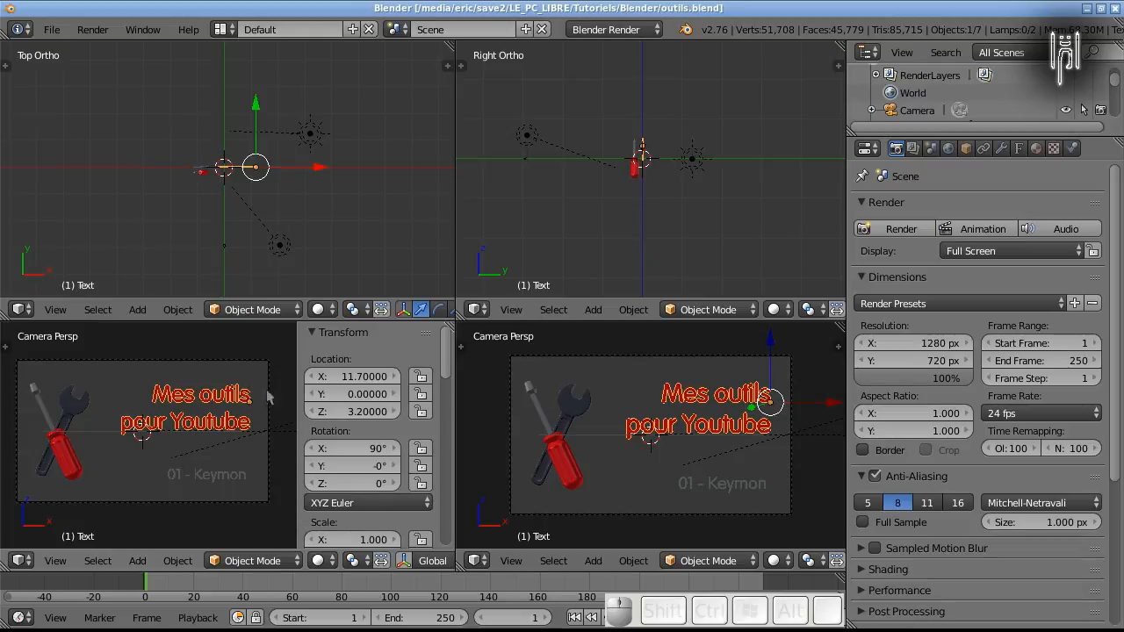
- Switch to the file manager, open save2/LE_PC_LIBRE/Tutoriels/Keymon, and select miniature_keymon.png
click(1087, 9)
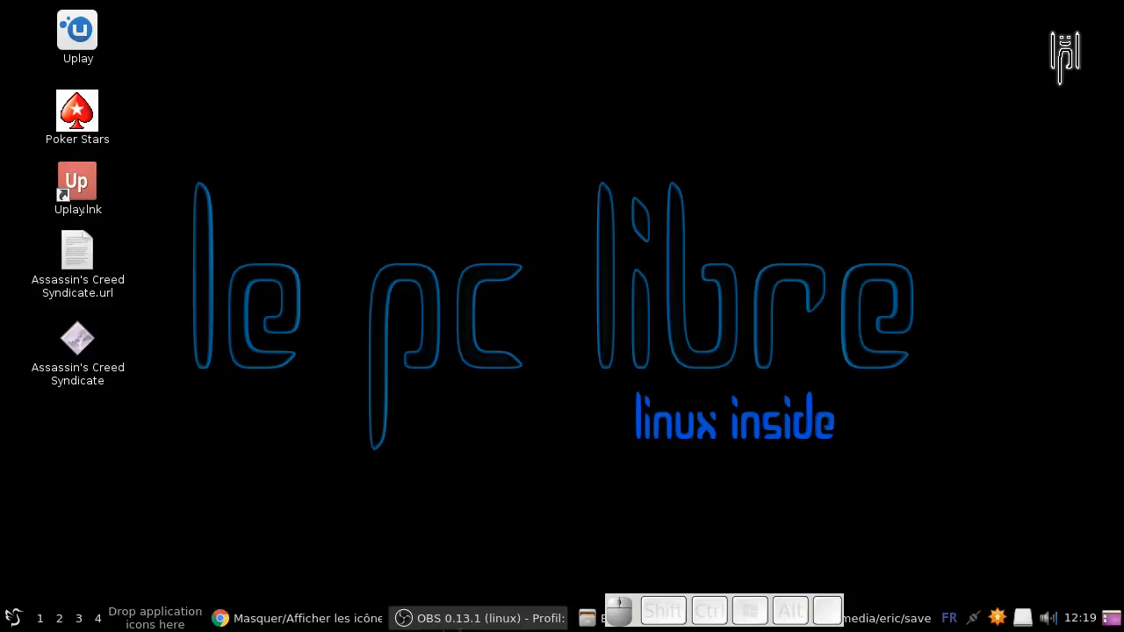
click(624, 618)
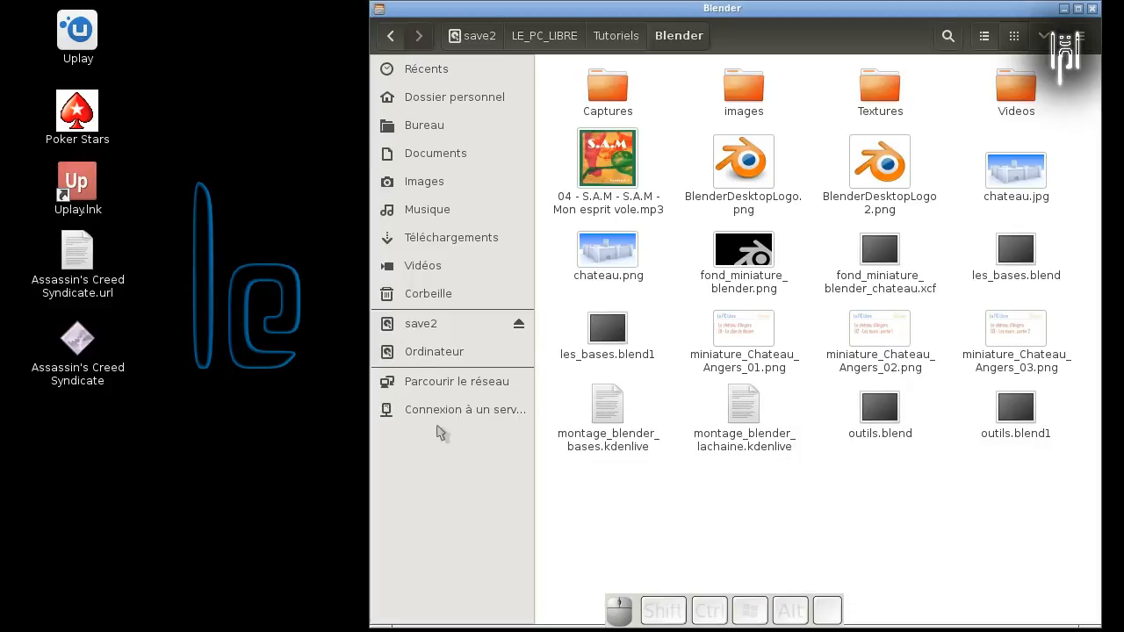
click(427, 324)
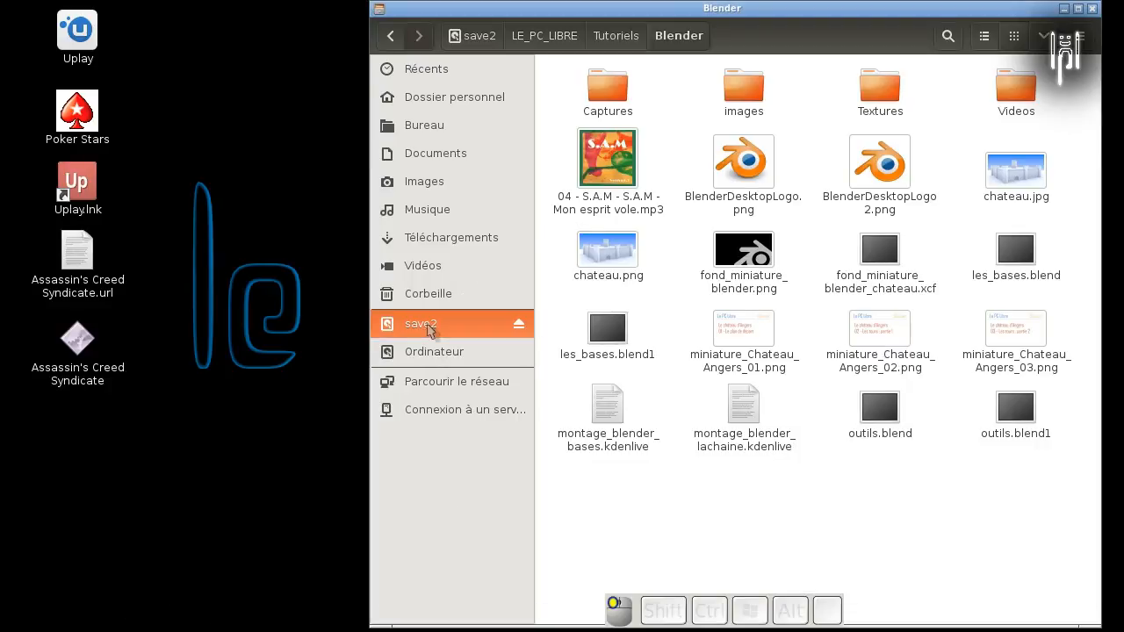
double_click(992, 360)
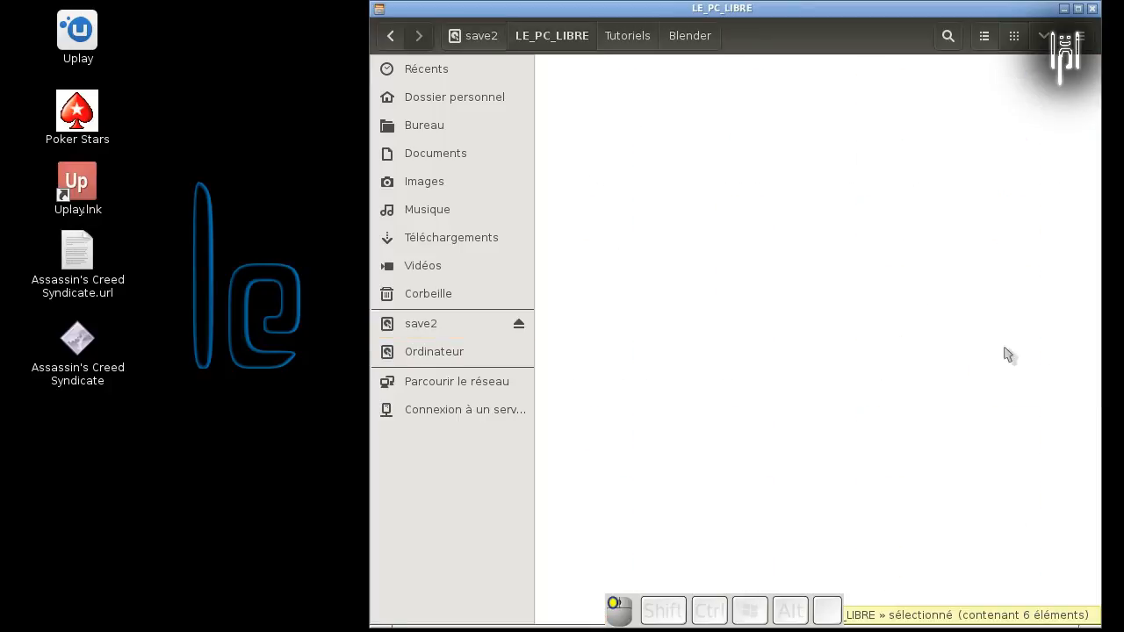
double_click(752, 182)
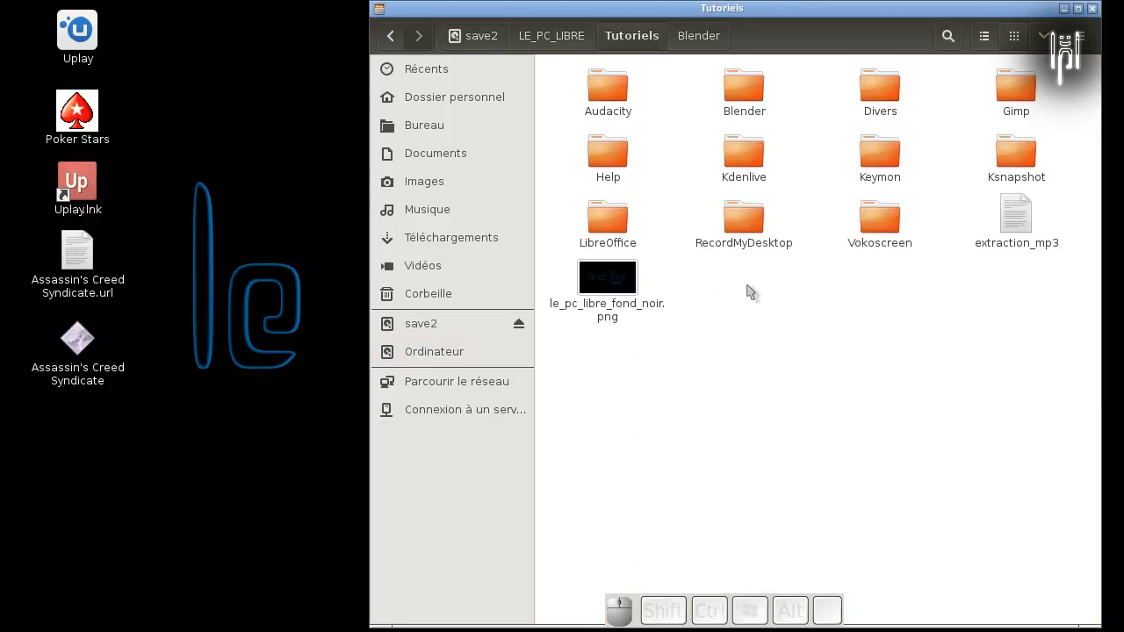
double_click(865, 169)
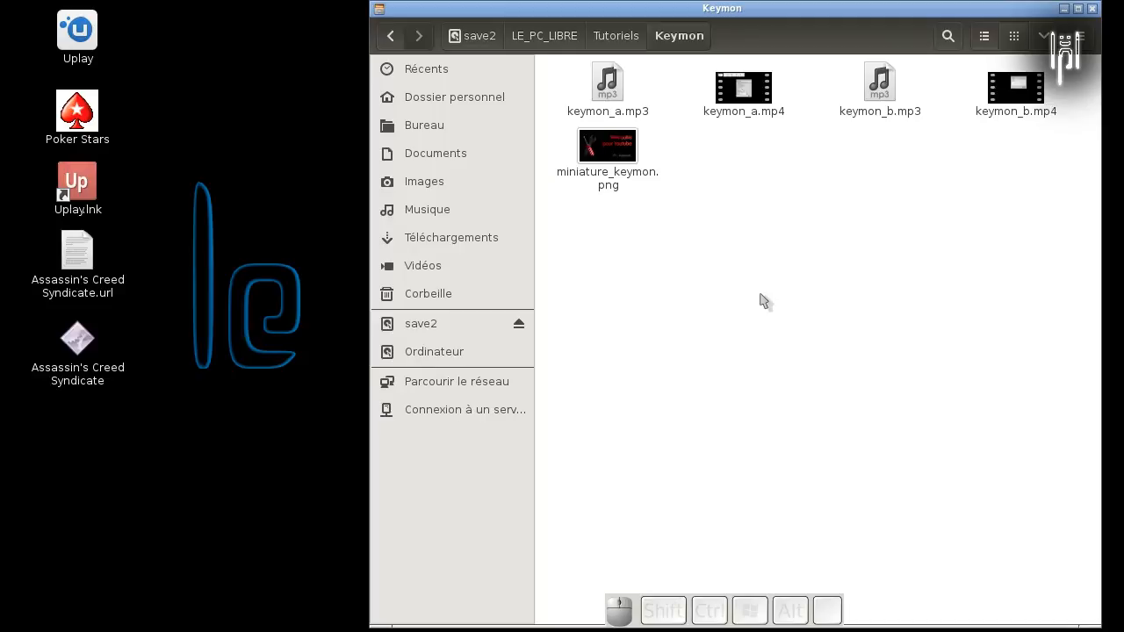
click(626, 159)
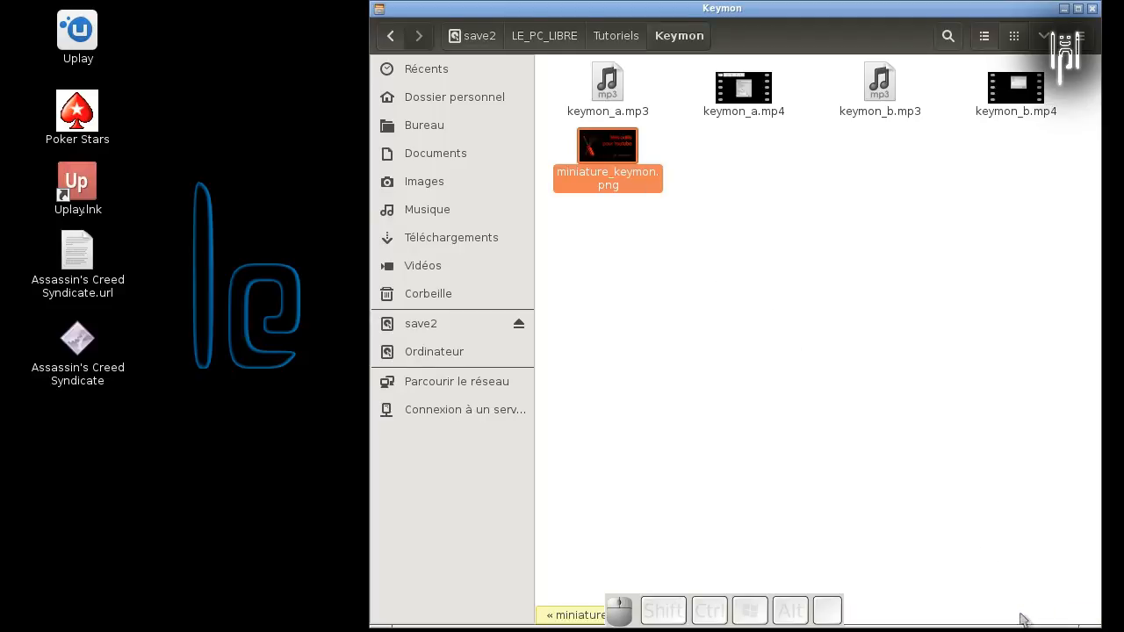
- Open miniature_keymon.png in GIMP and flatten the image to remove its transparency
right_click(605, 153)
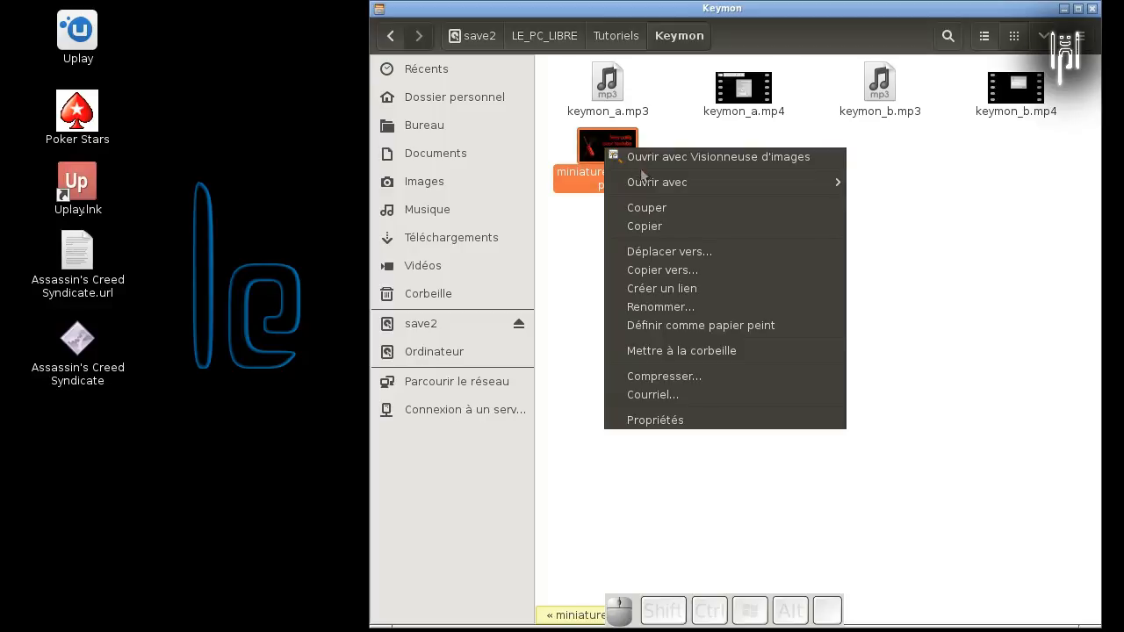
mouse_move(755, 184)
click(902, 184)
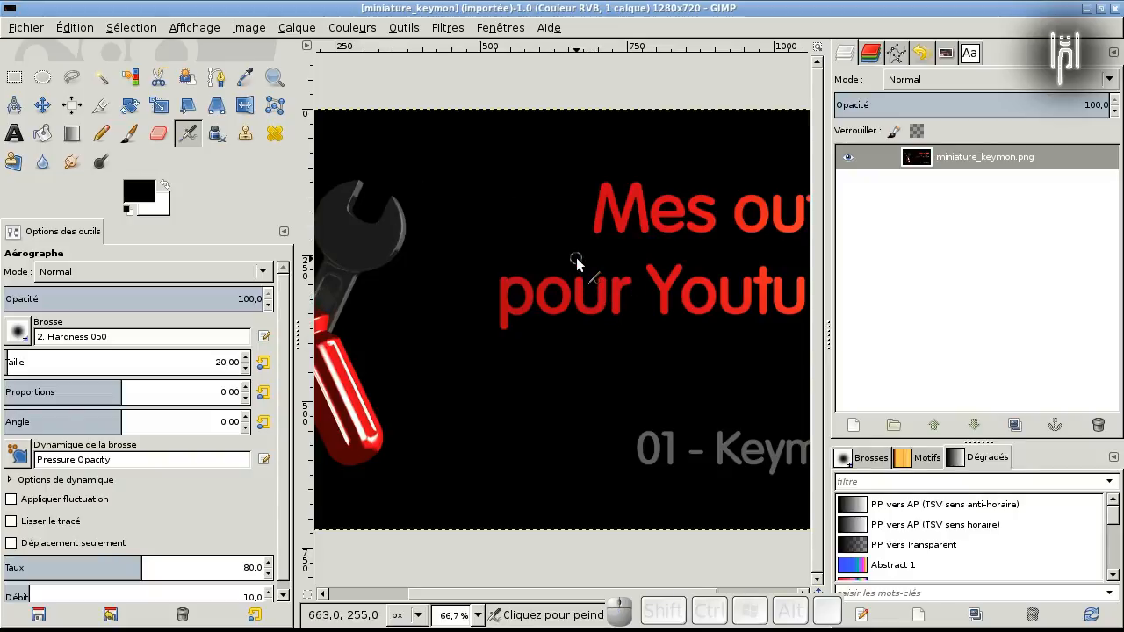
click(239, 32)
click(290, 278)
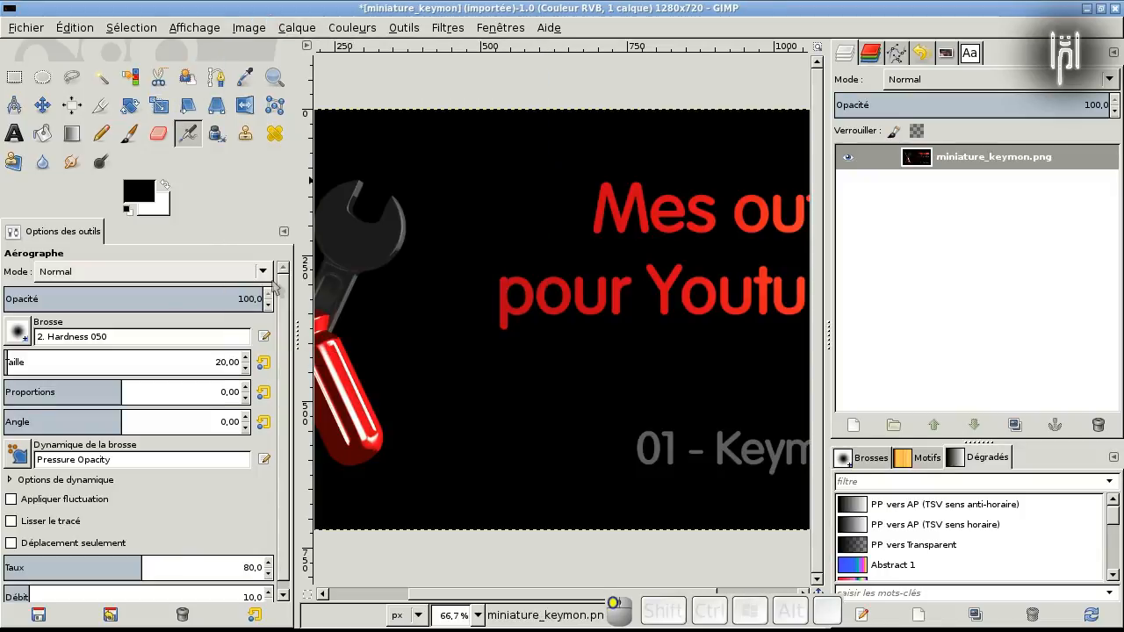
- Overwrite miniature_keymon.png with the flattened image and quit GIMP, discarding the unsaved project changes
click(28, 29)
click(79, 245)
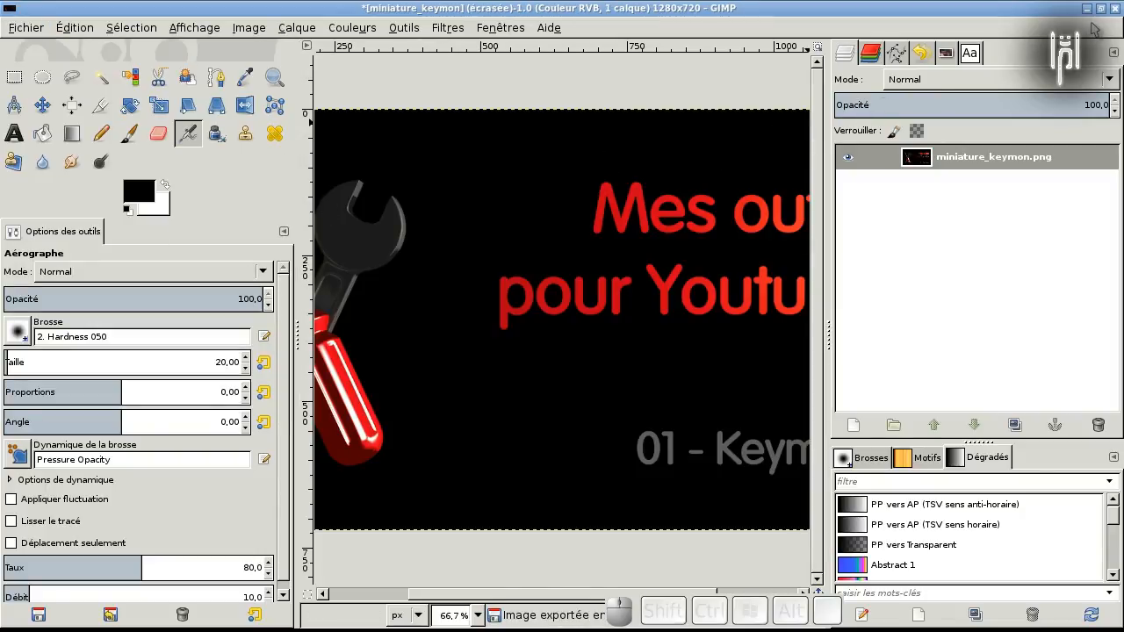
click(1114, 8)
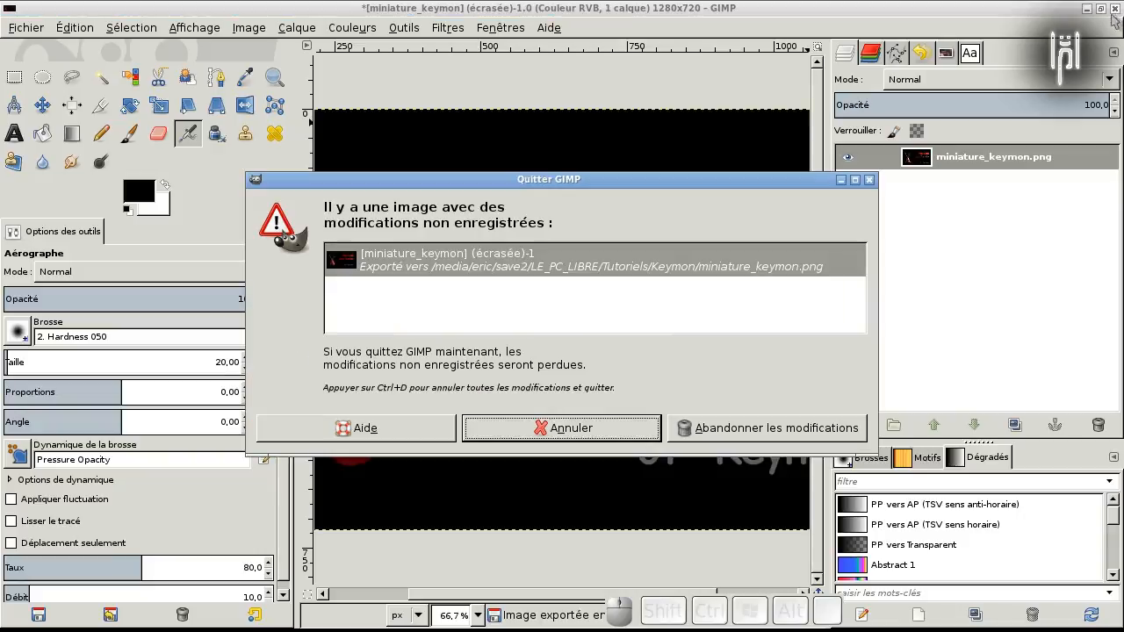
click(781, 442)
click(671, 344)
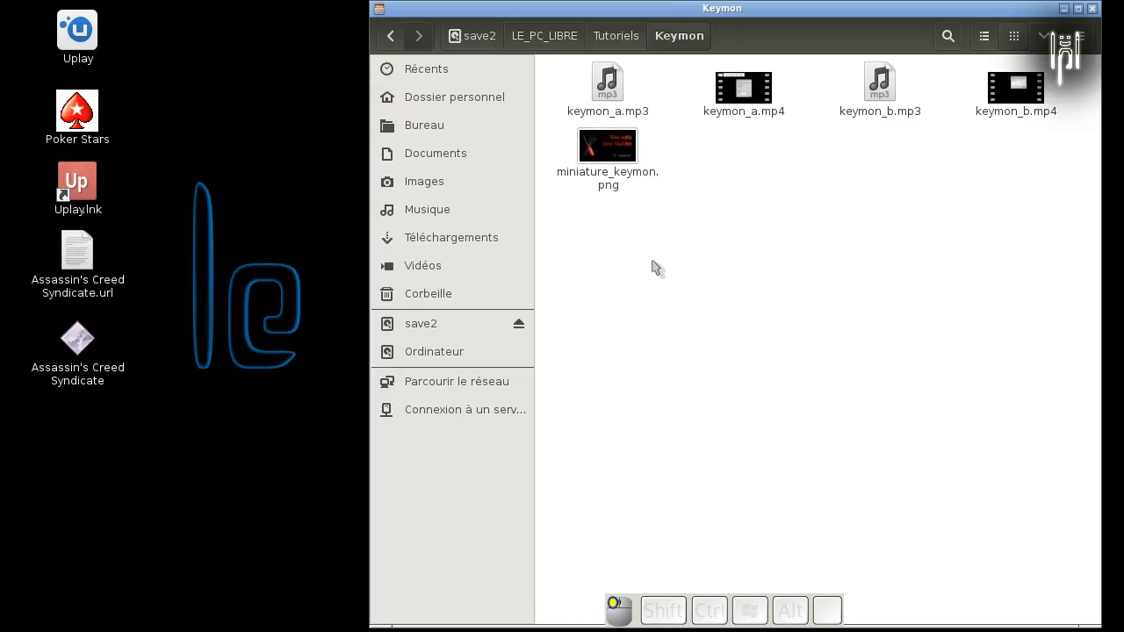
- View miniature_keymon.png from the Keymon folder in the image viewer to check the finished thumbnail, and close the viewer
click(620, 158)
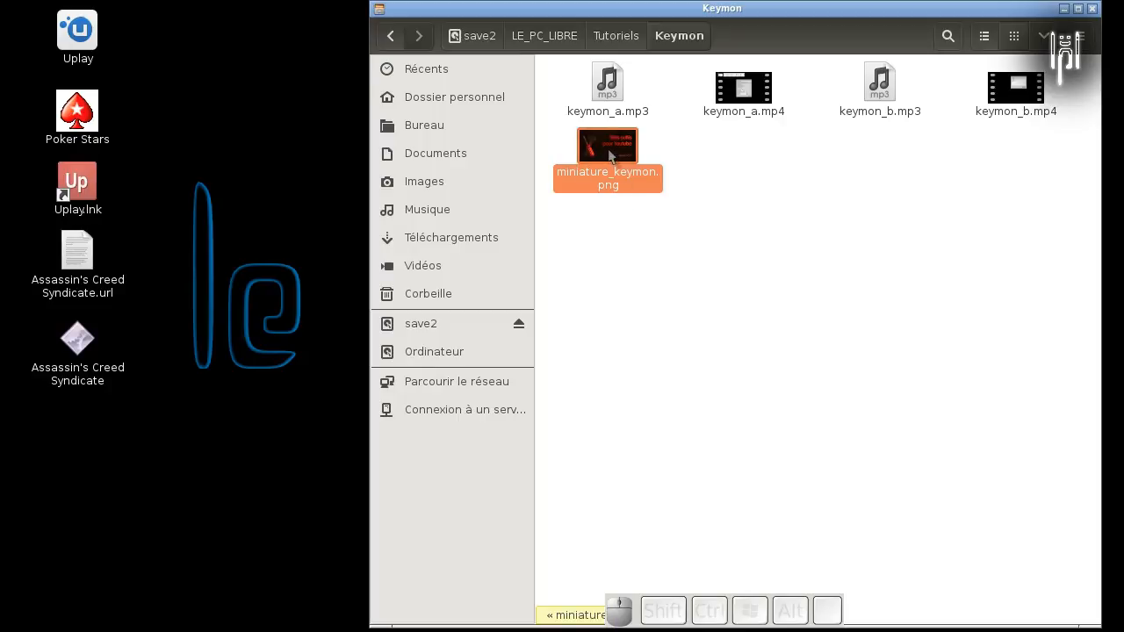
drag(658, 8, 585, 46)
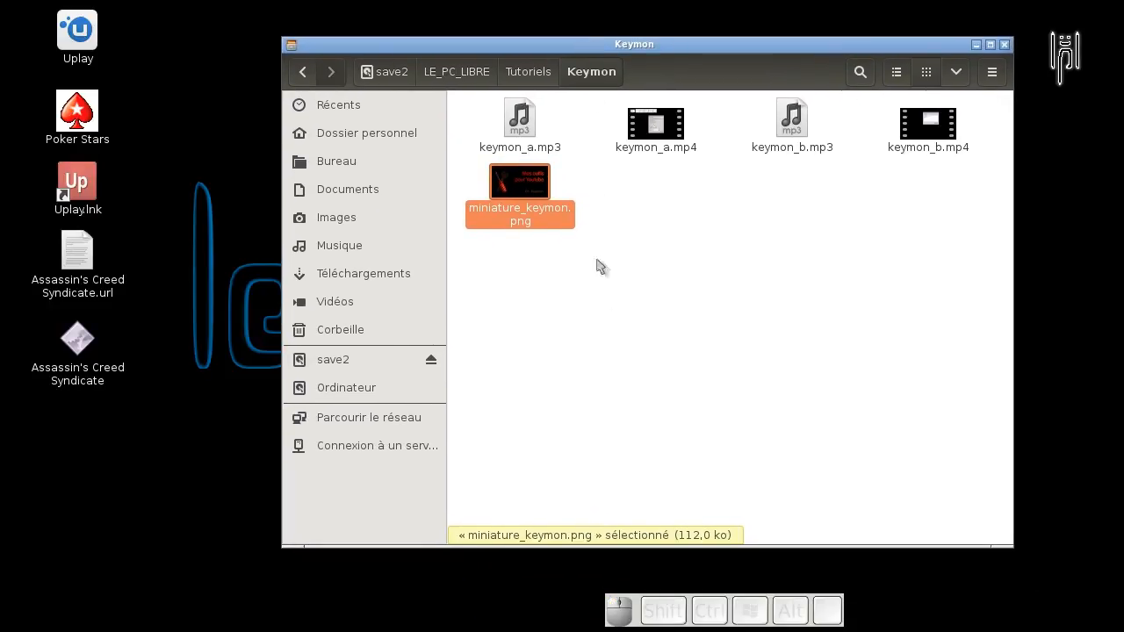
click(527, 184)
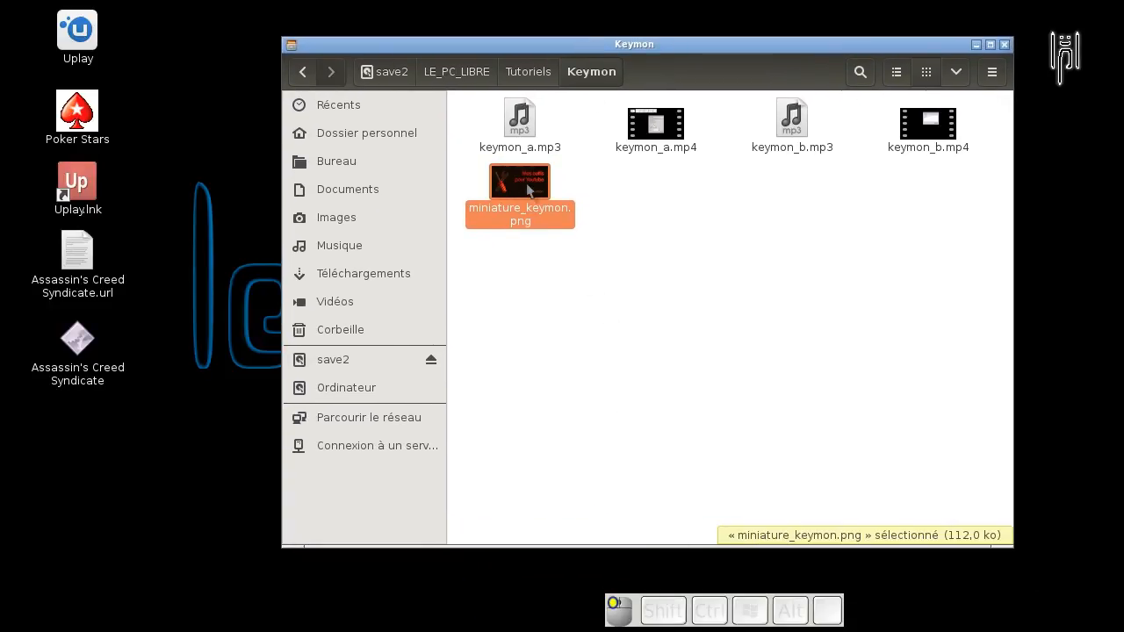
double_click(527, 188)
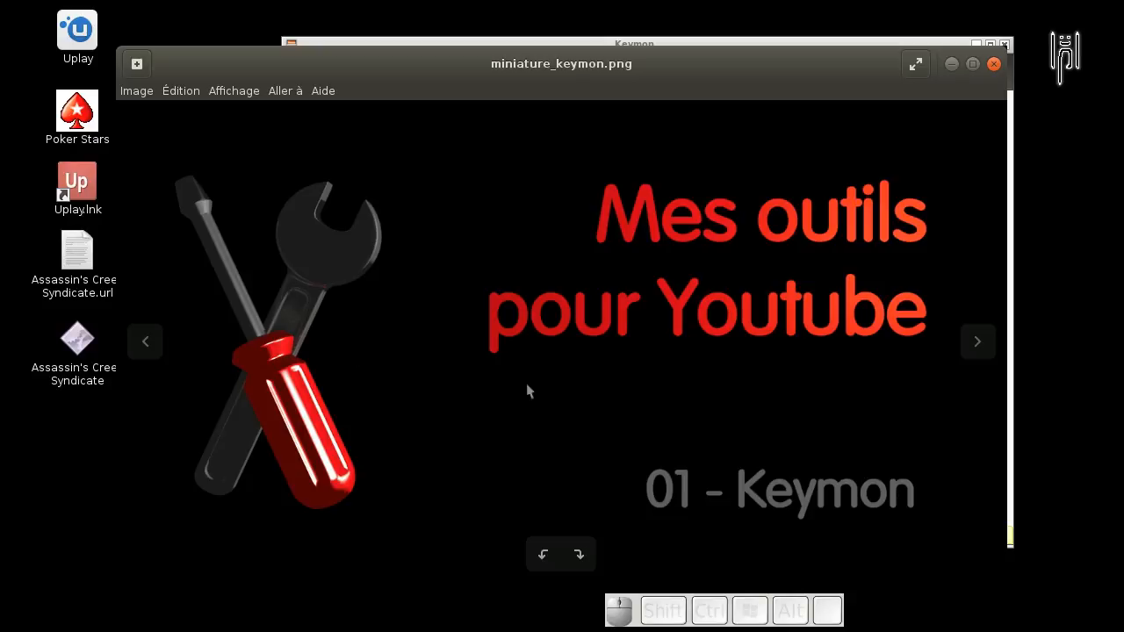
click(993, 63)
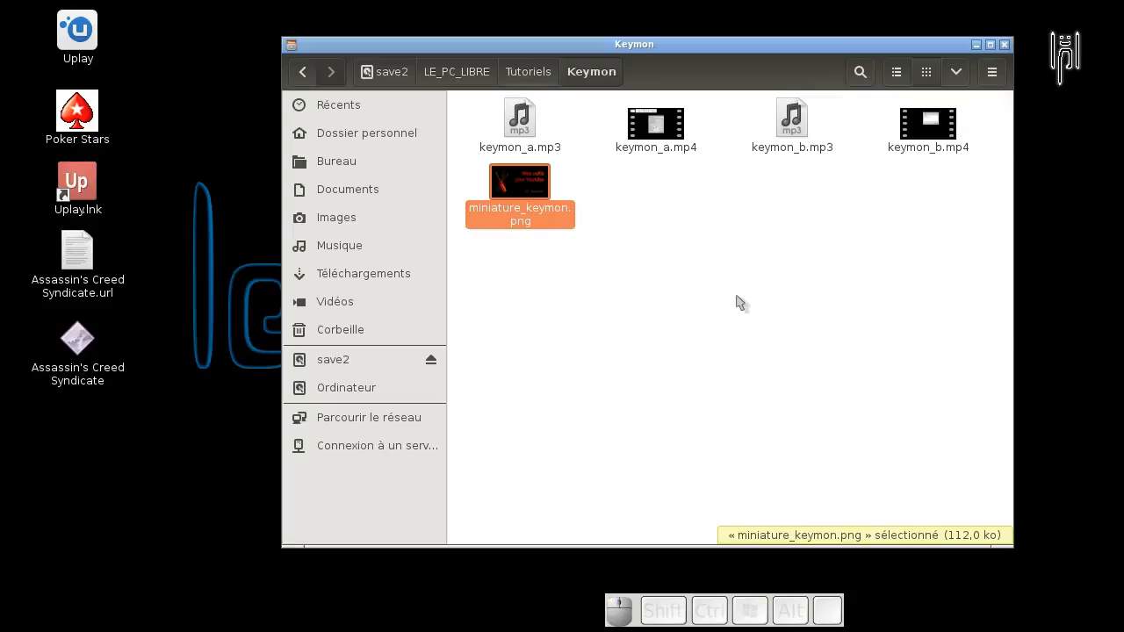